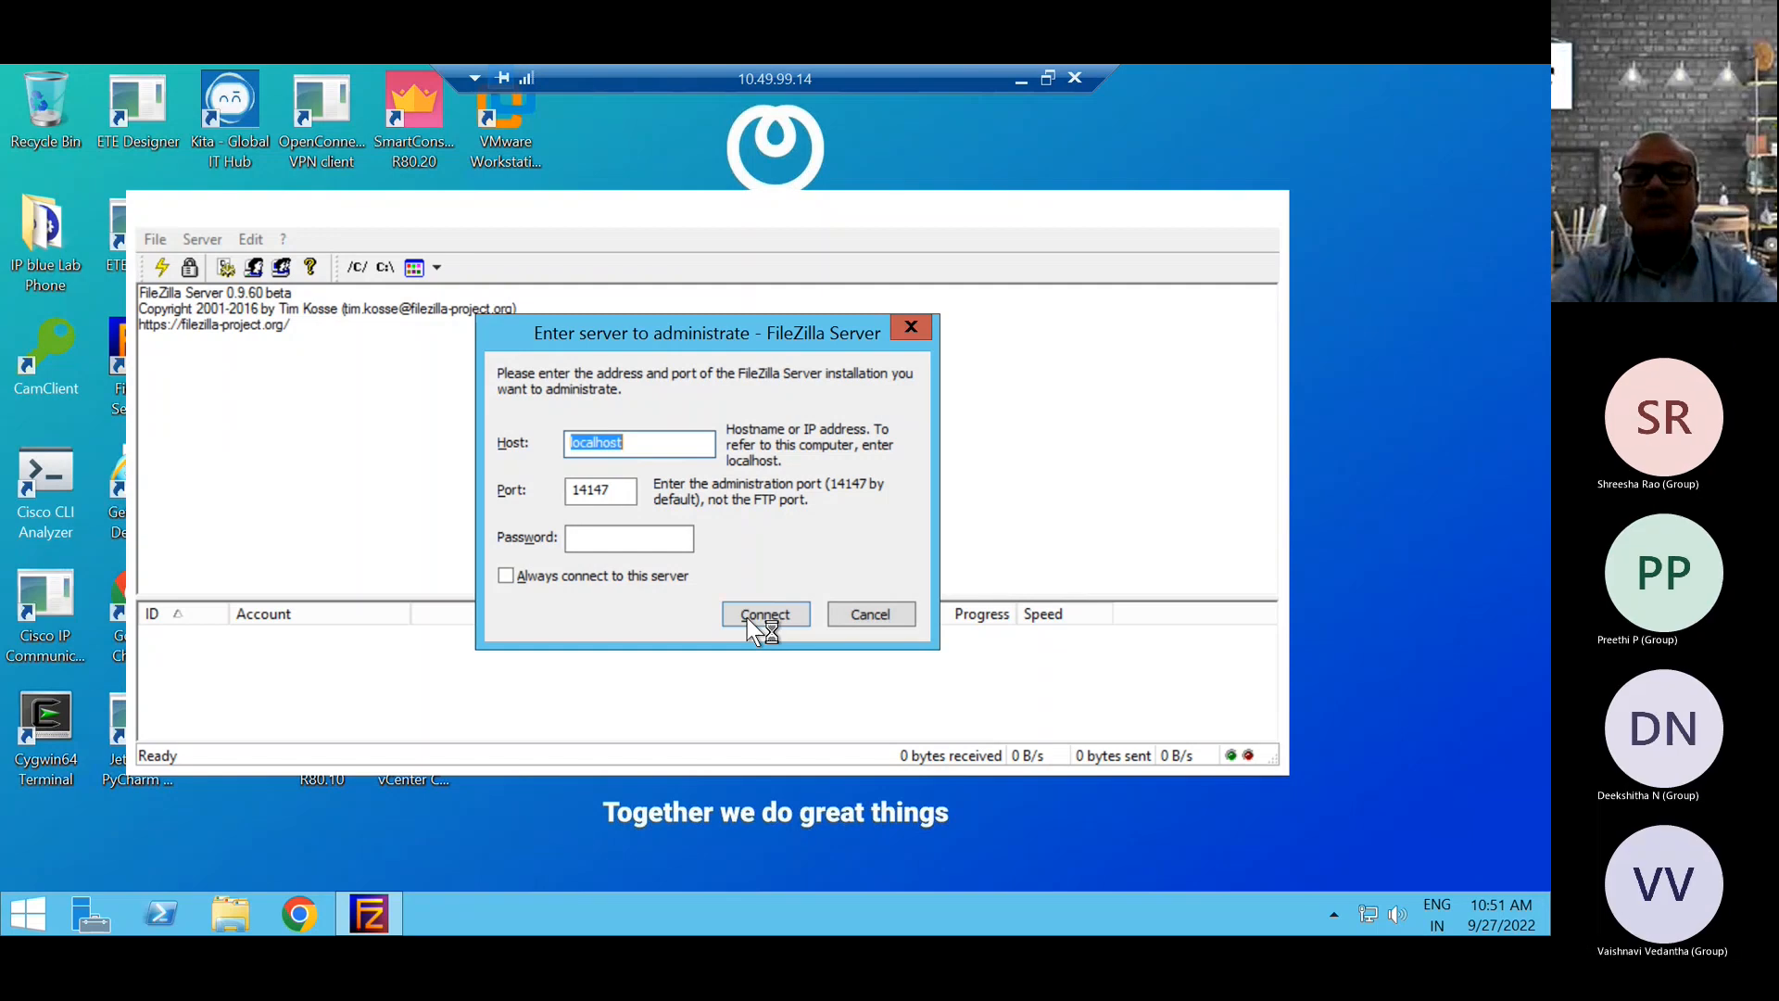
Cancel the FileZilla Server connection dialog and minimise the FileZilla Server window.
left_click(867, 615)
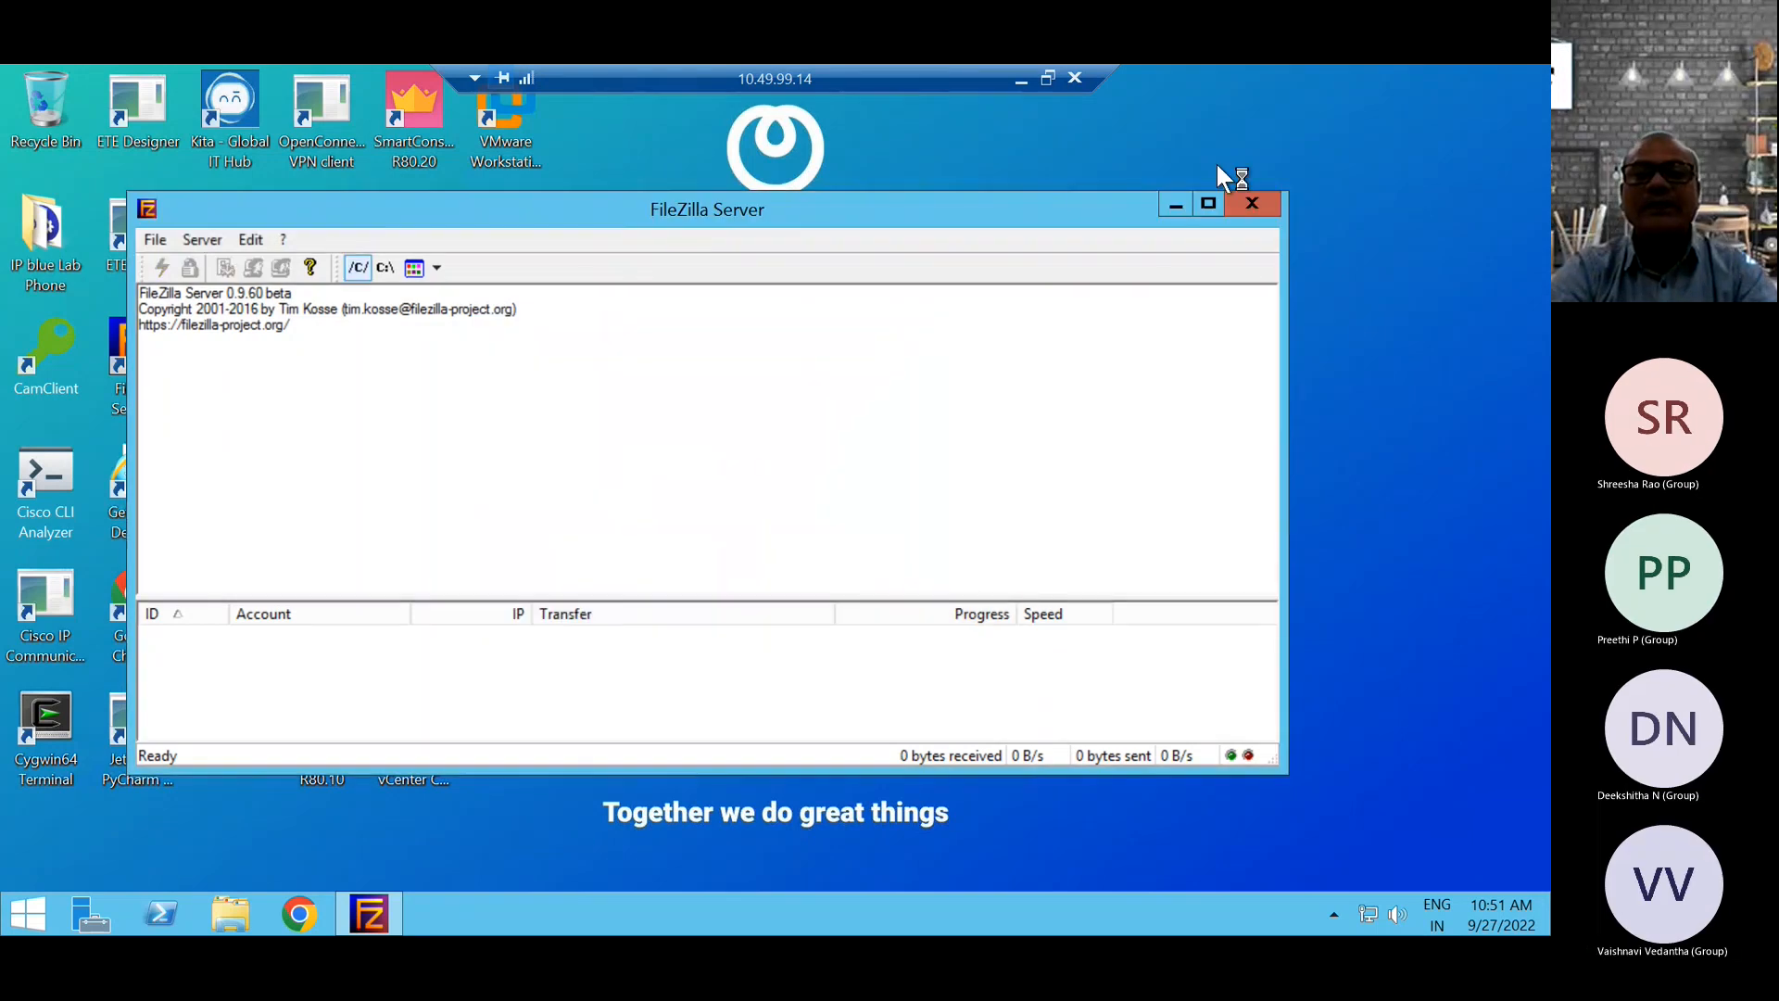
left_click(1178, 202)
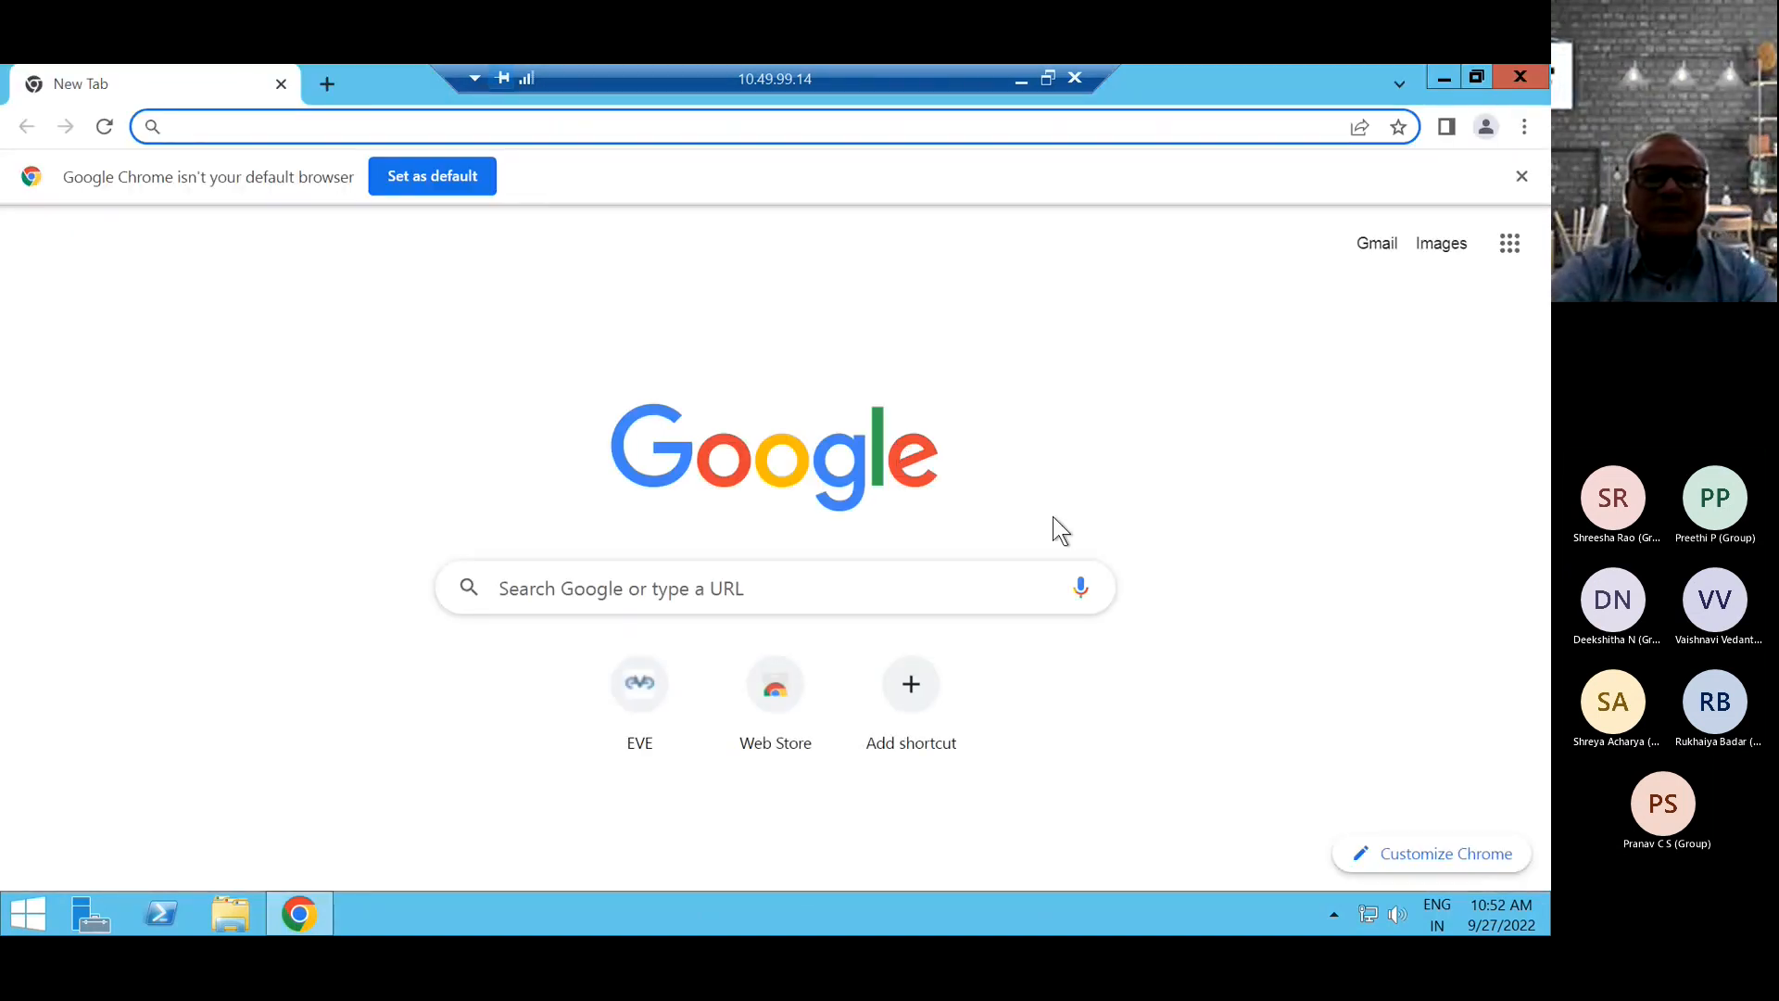
Open the EVE site from Chrome's new tab page and sign in with the saved admin username and password, keeping the native console.
left_click(641, 713)
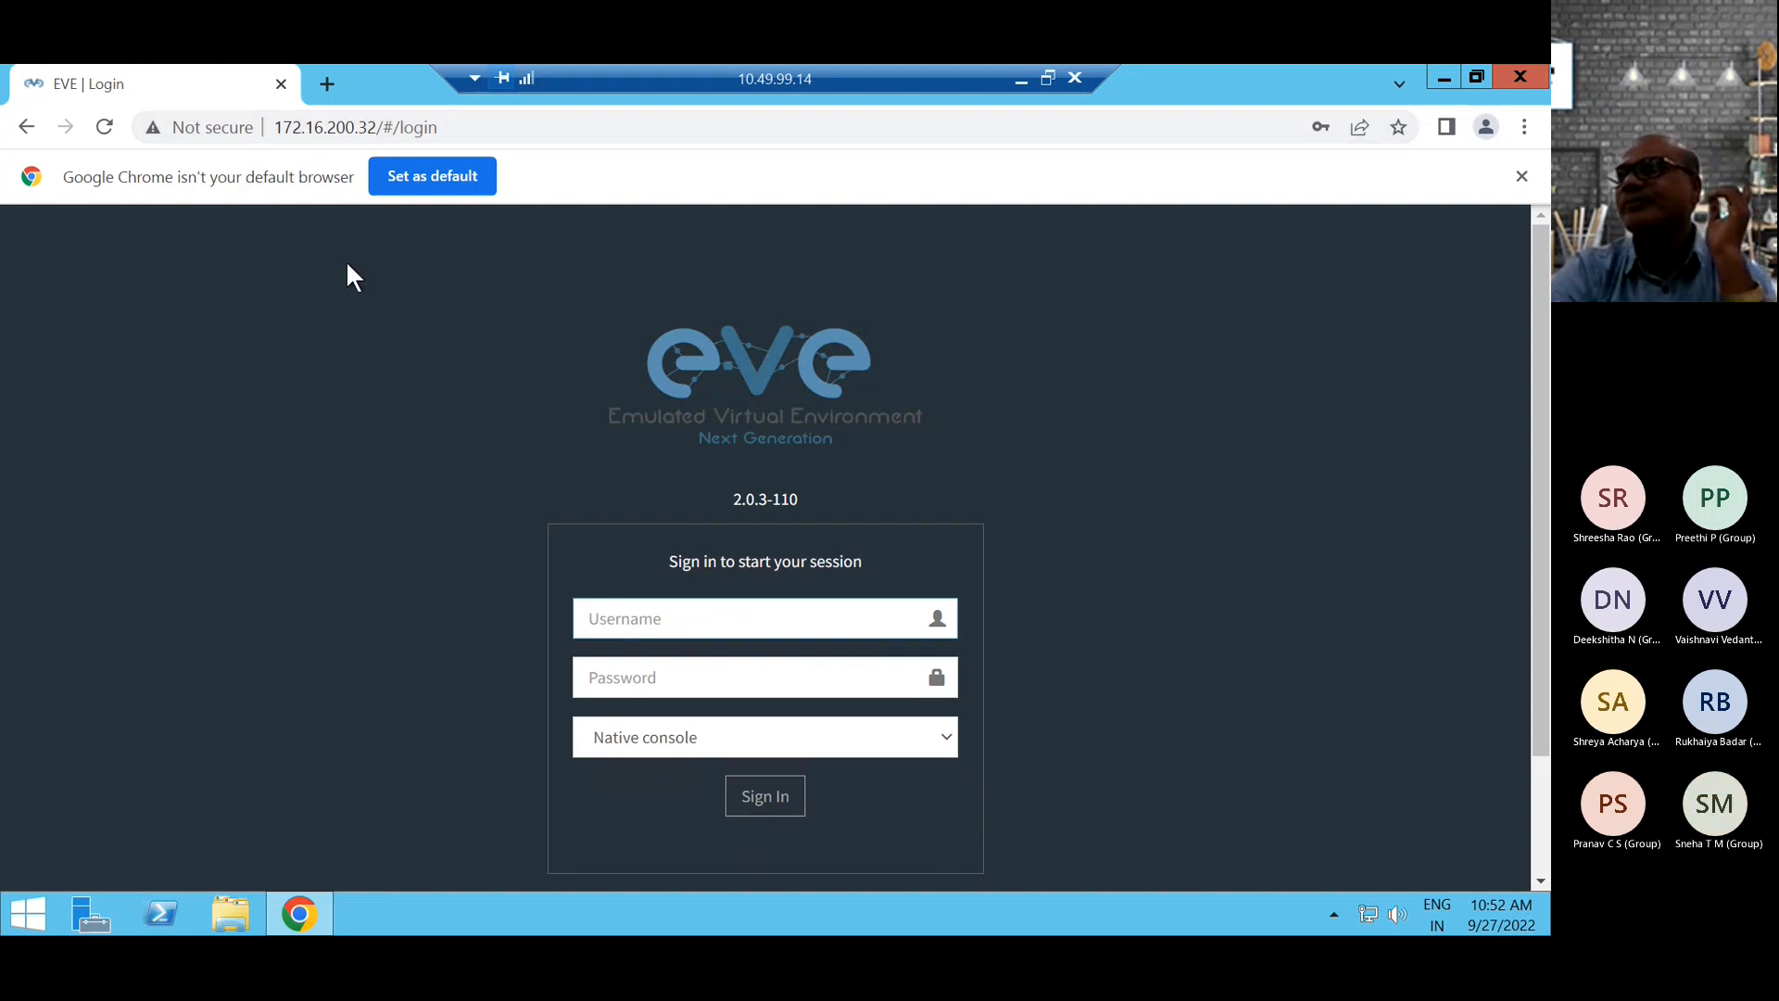
left_click(645, 611)
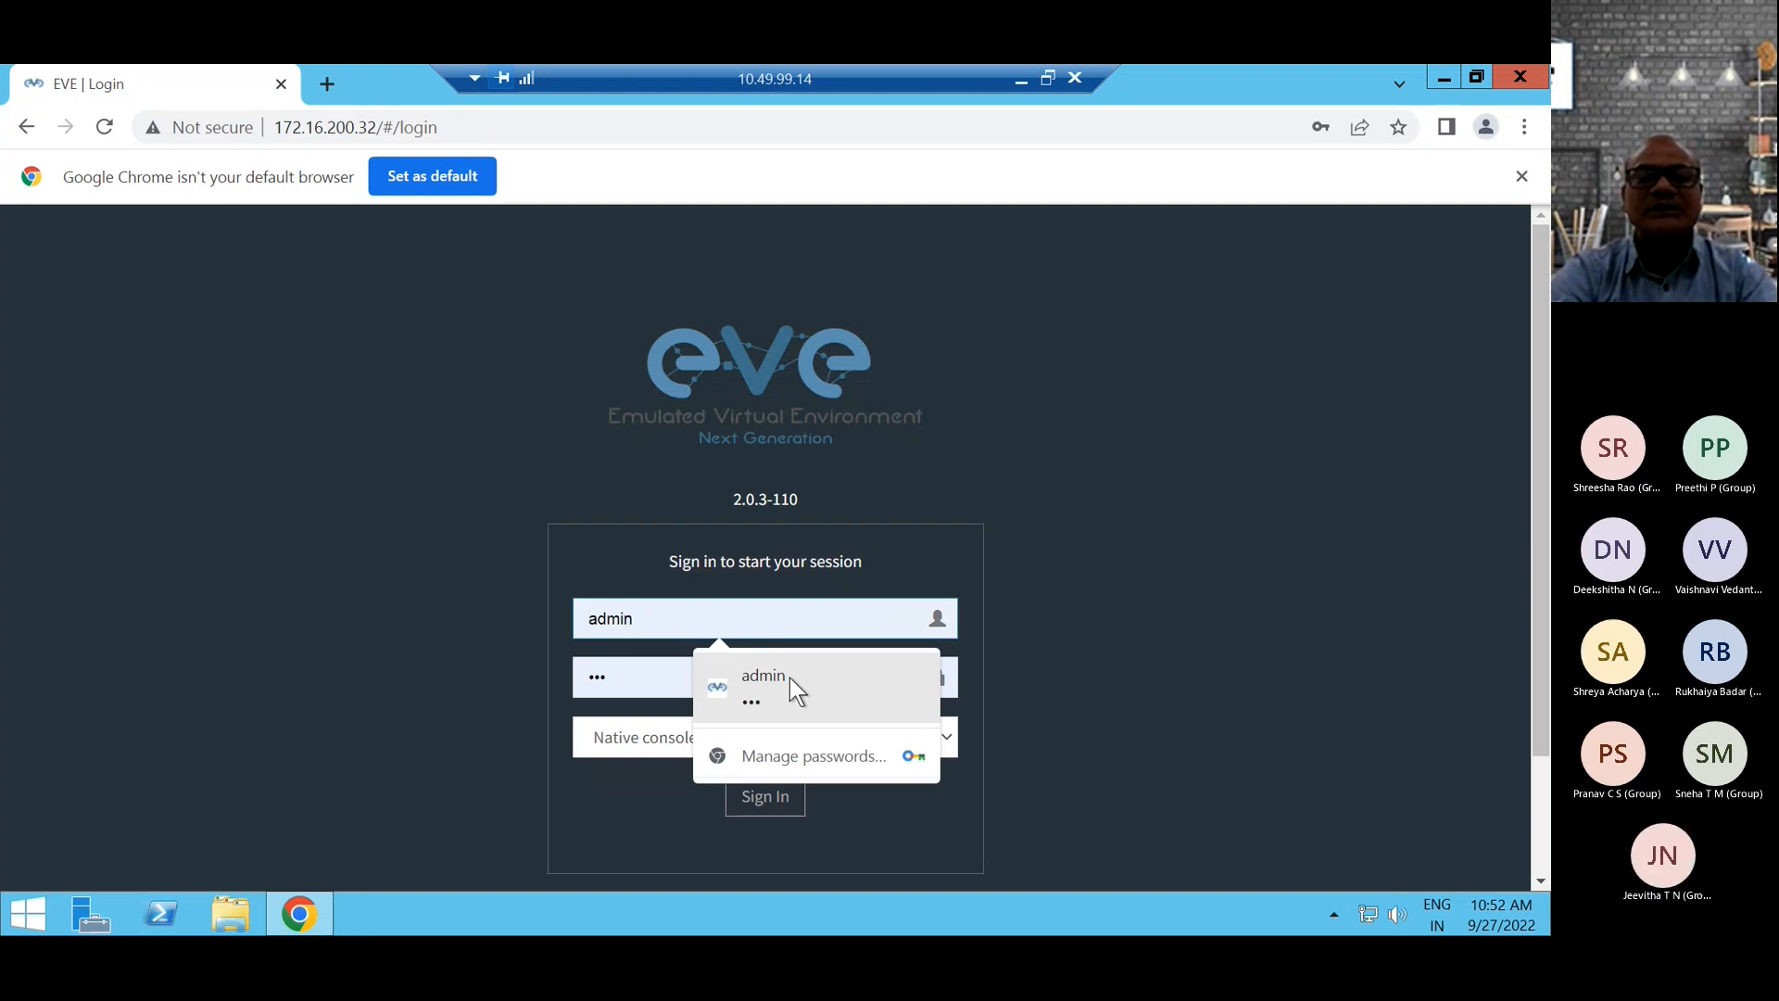
left_click(789, 684)
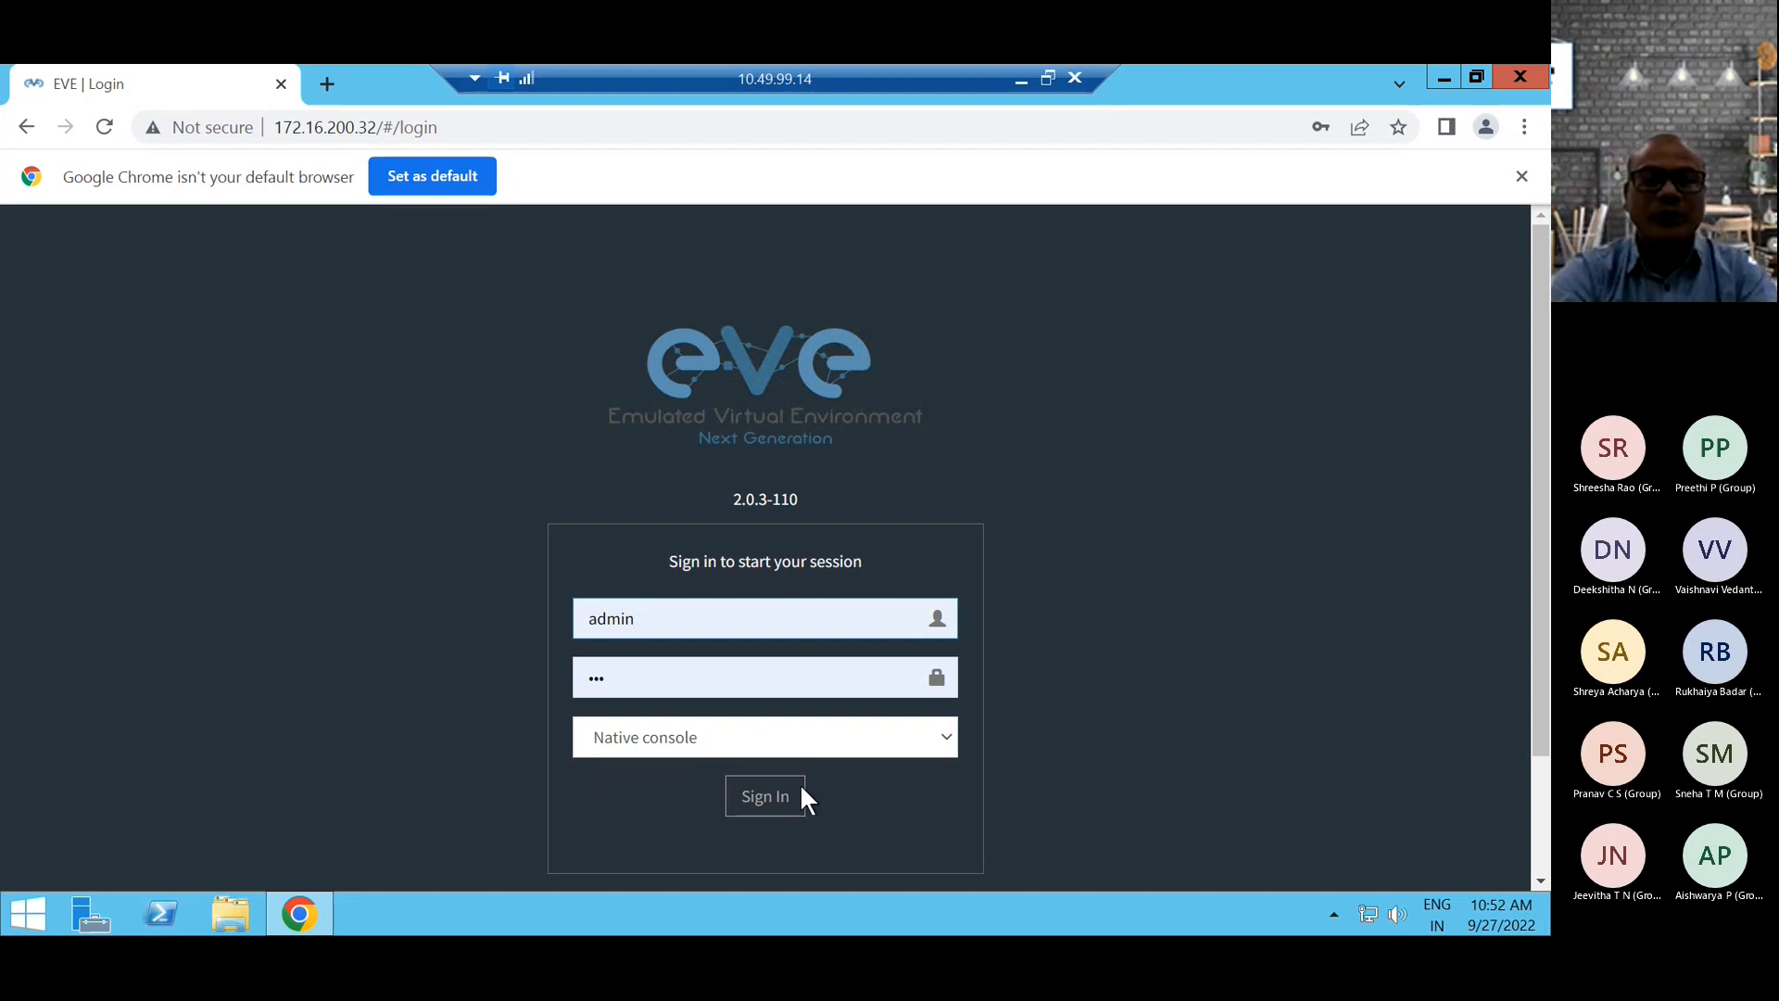
left_click(763, 800)
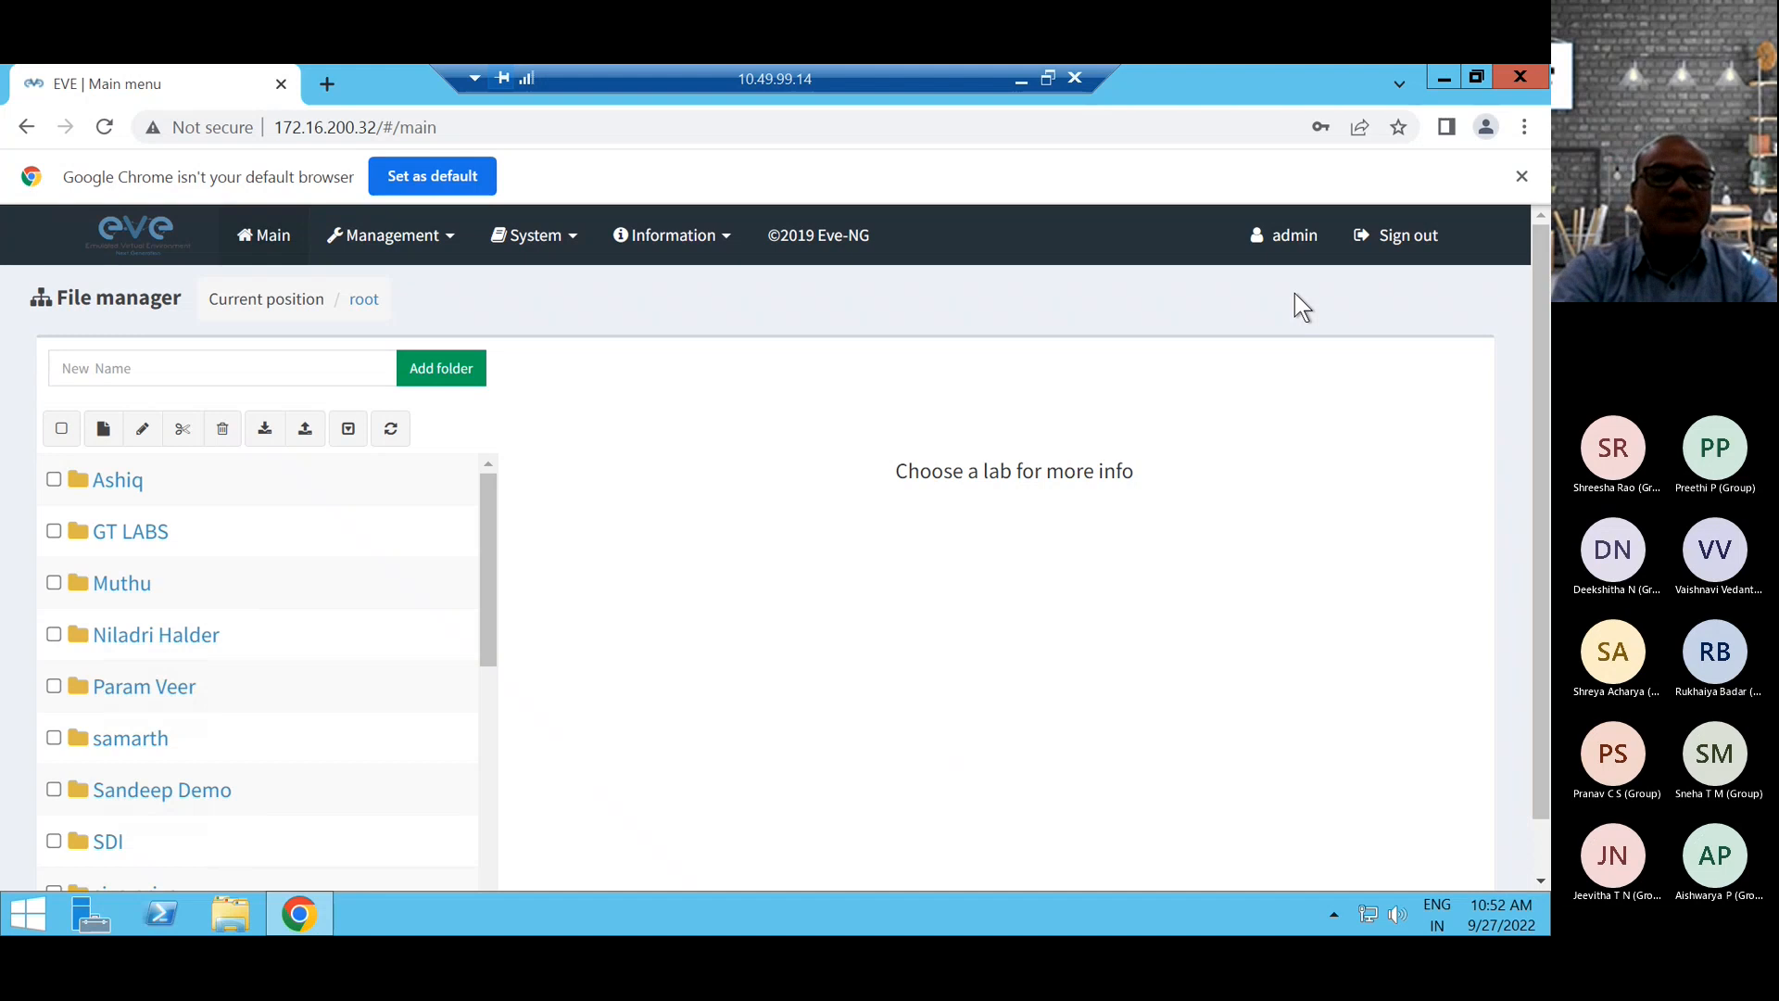
Open the GT LABS folder in the EVE file manager.
mouse_move(487, 528)
left_mouse_down()
mouse_move(484, 813)
mouse_move(487, 497)
left_mouse_up()
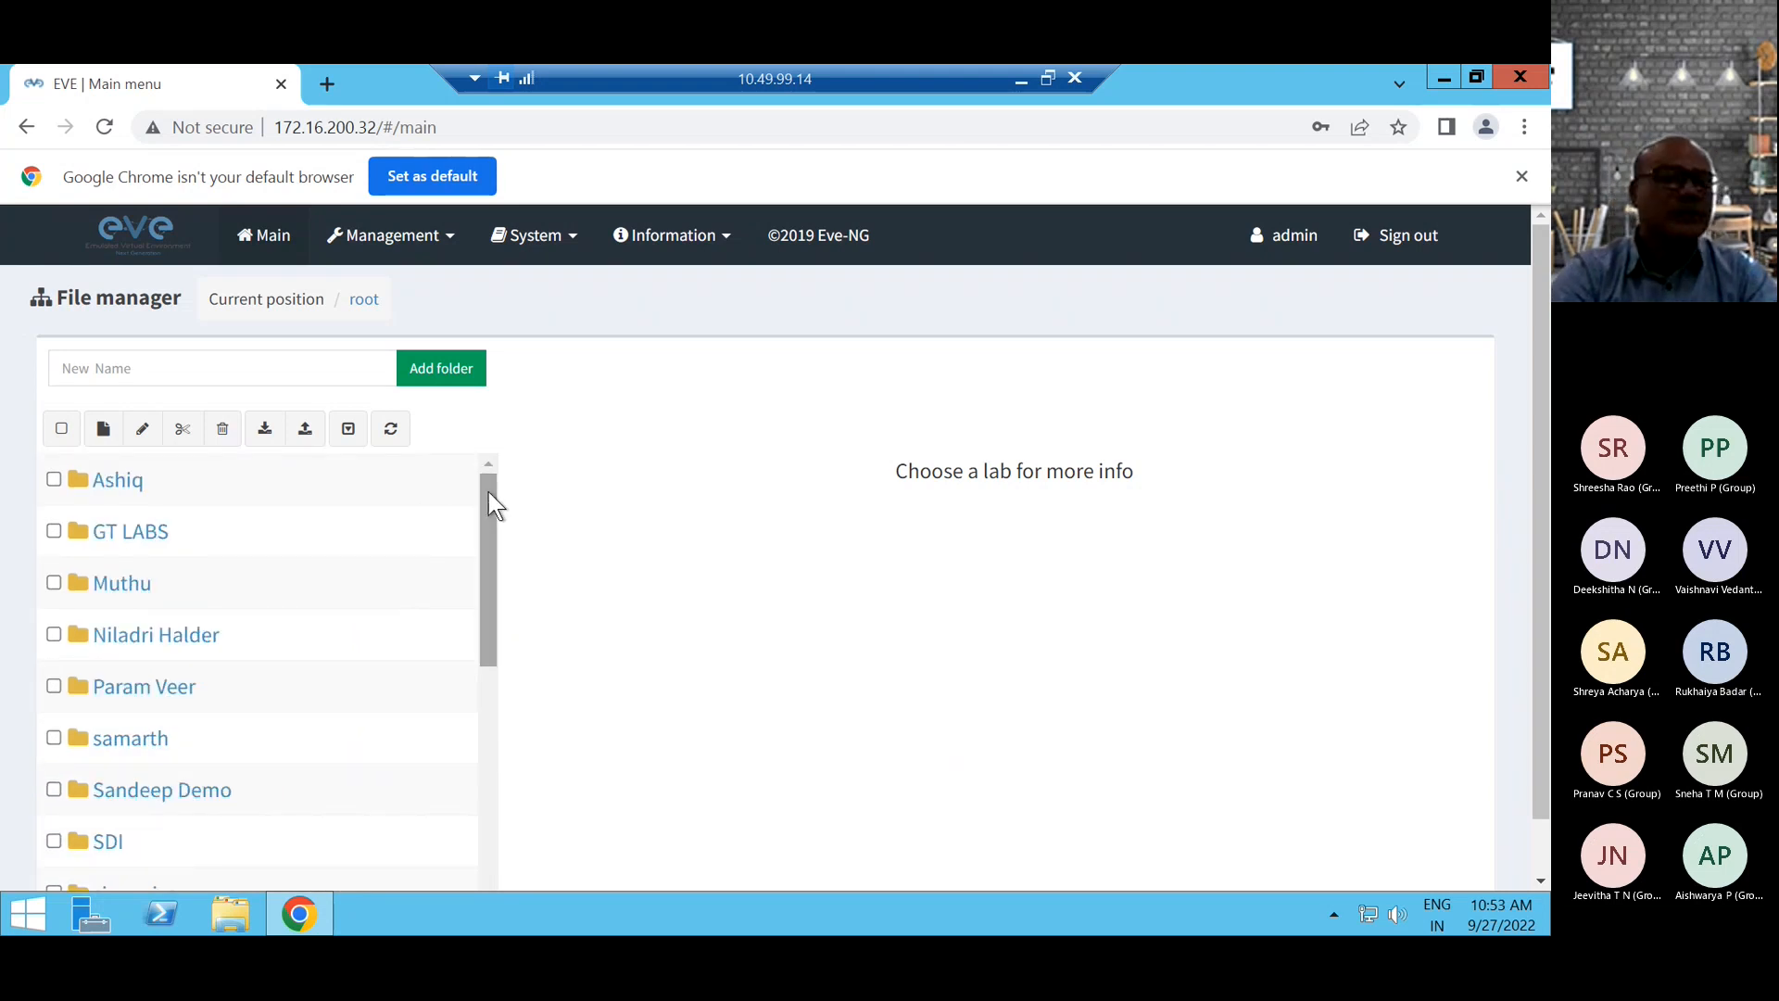
mouse_move(198, 536)
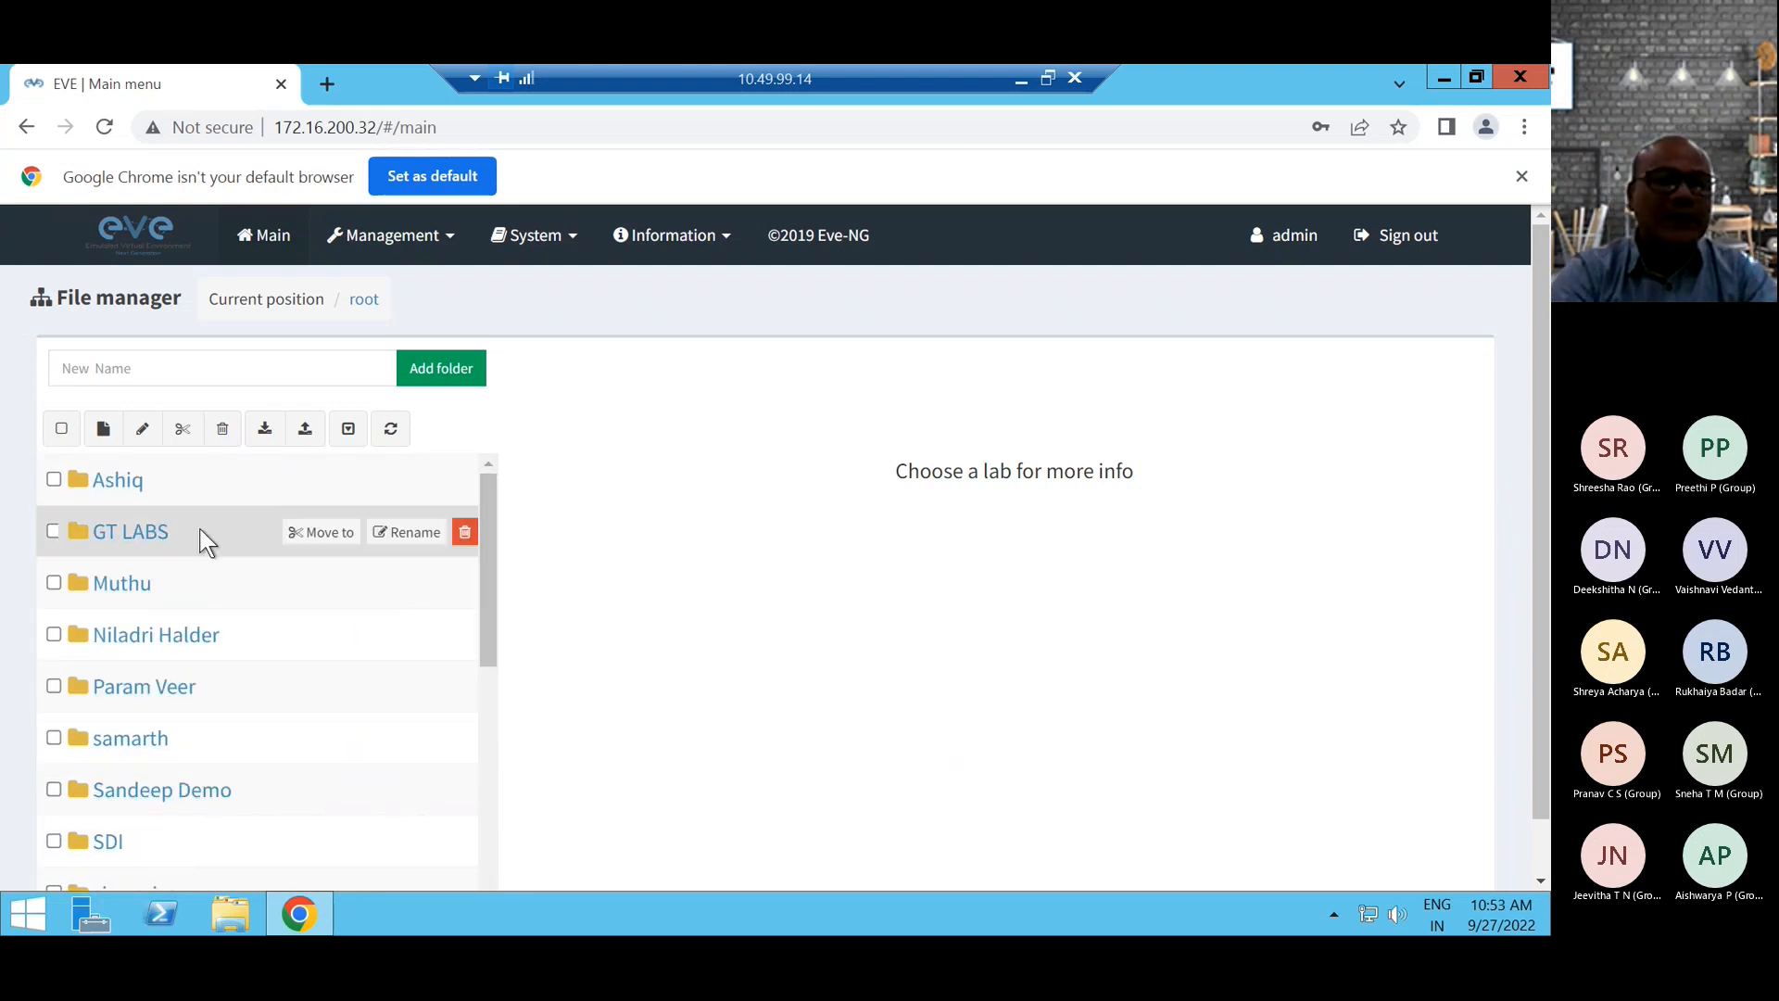
left_click(117, 537)
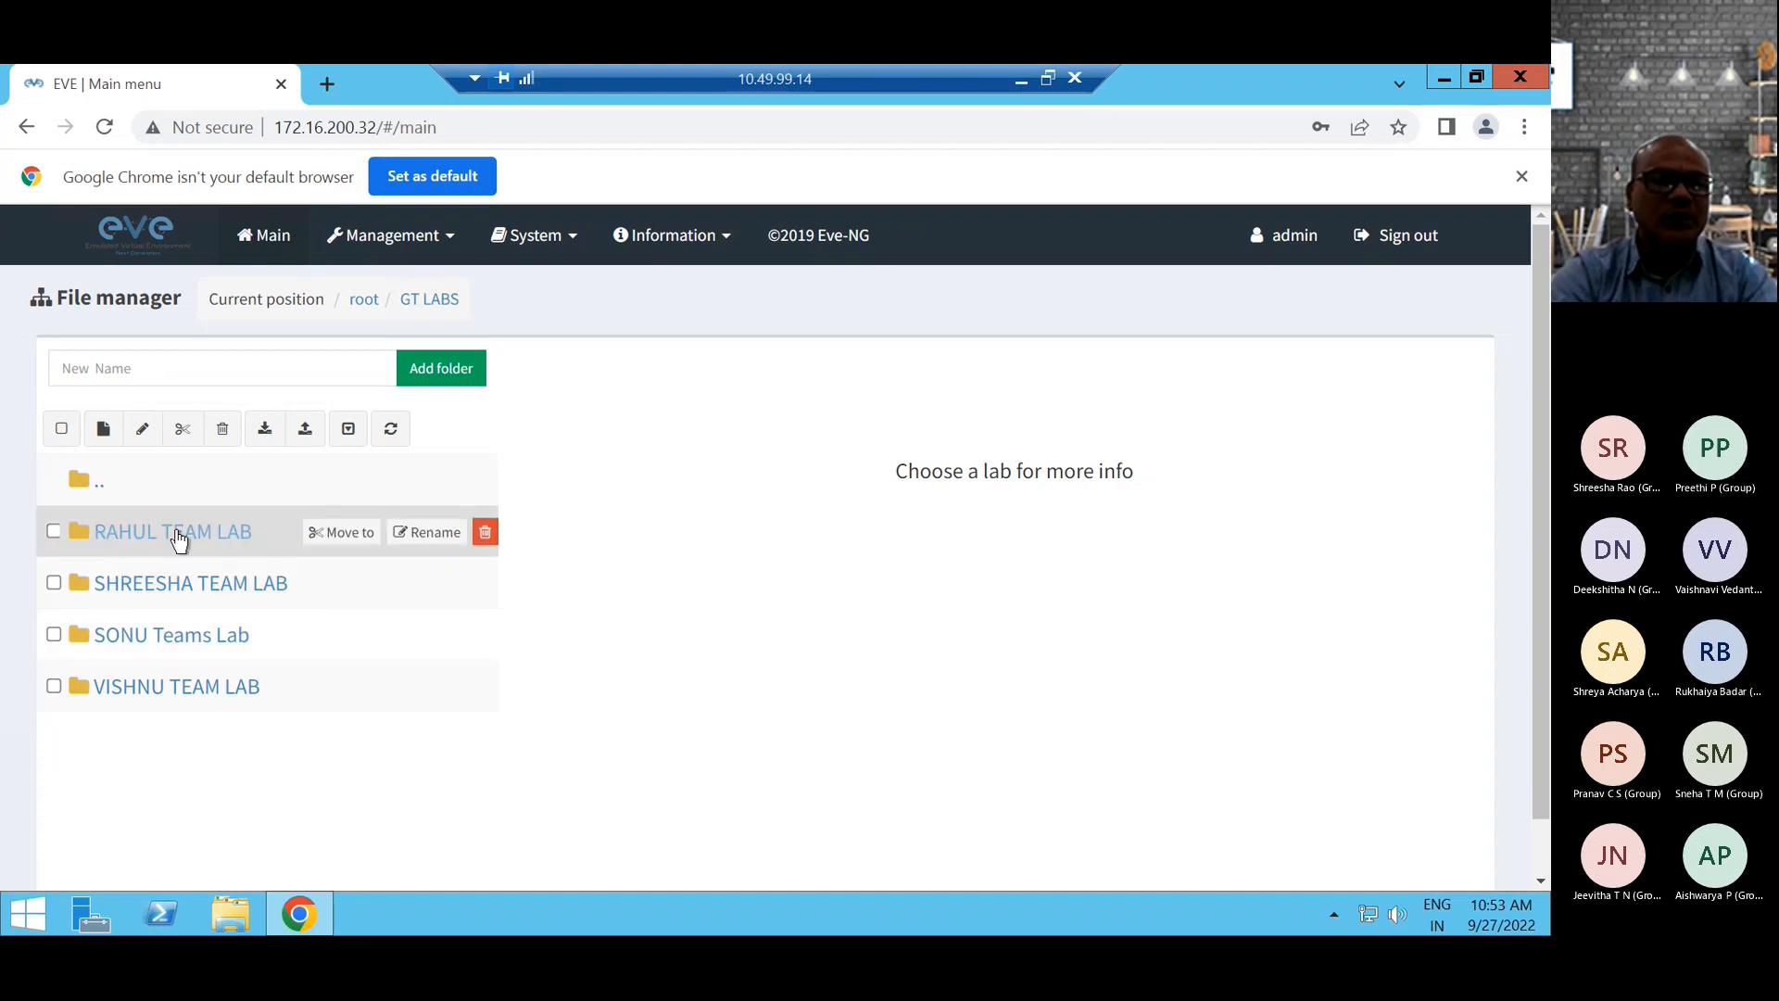
Preview the CHECKPOINT IPV4 OSPF AND EIGRP lab in the first team folder and Palo Alot Lab-01 in the second.
left_click(120, 531)
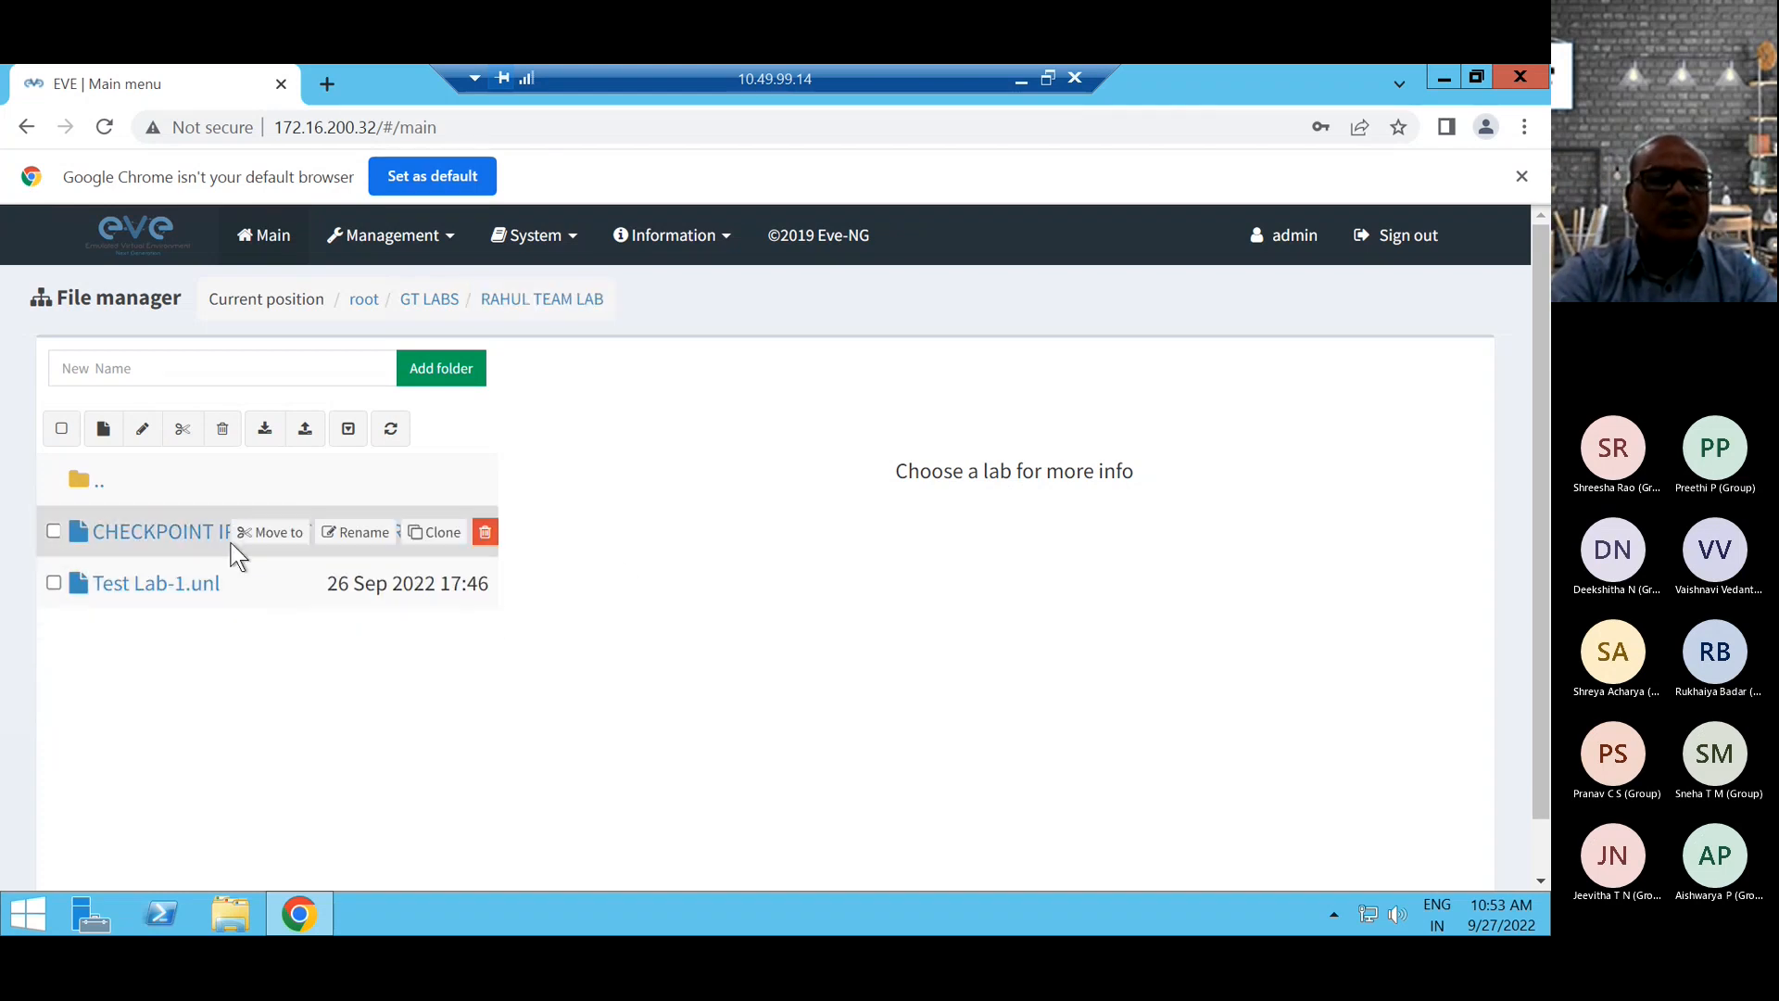
left_click(196, 536)
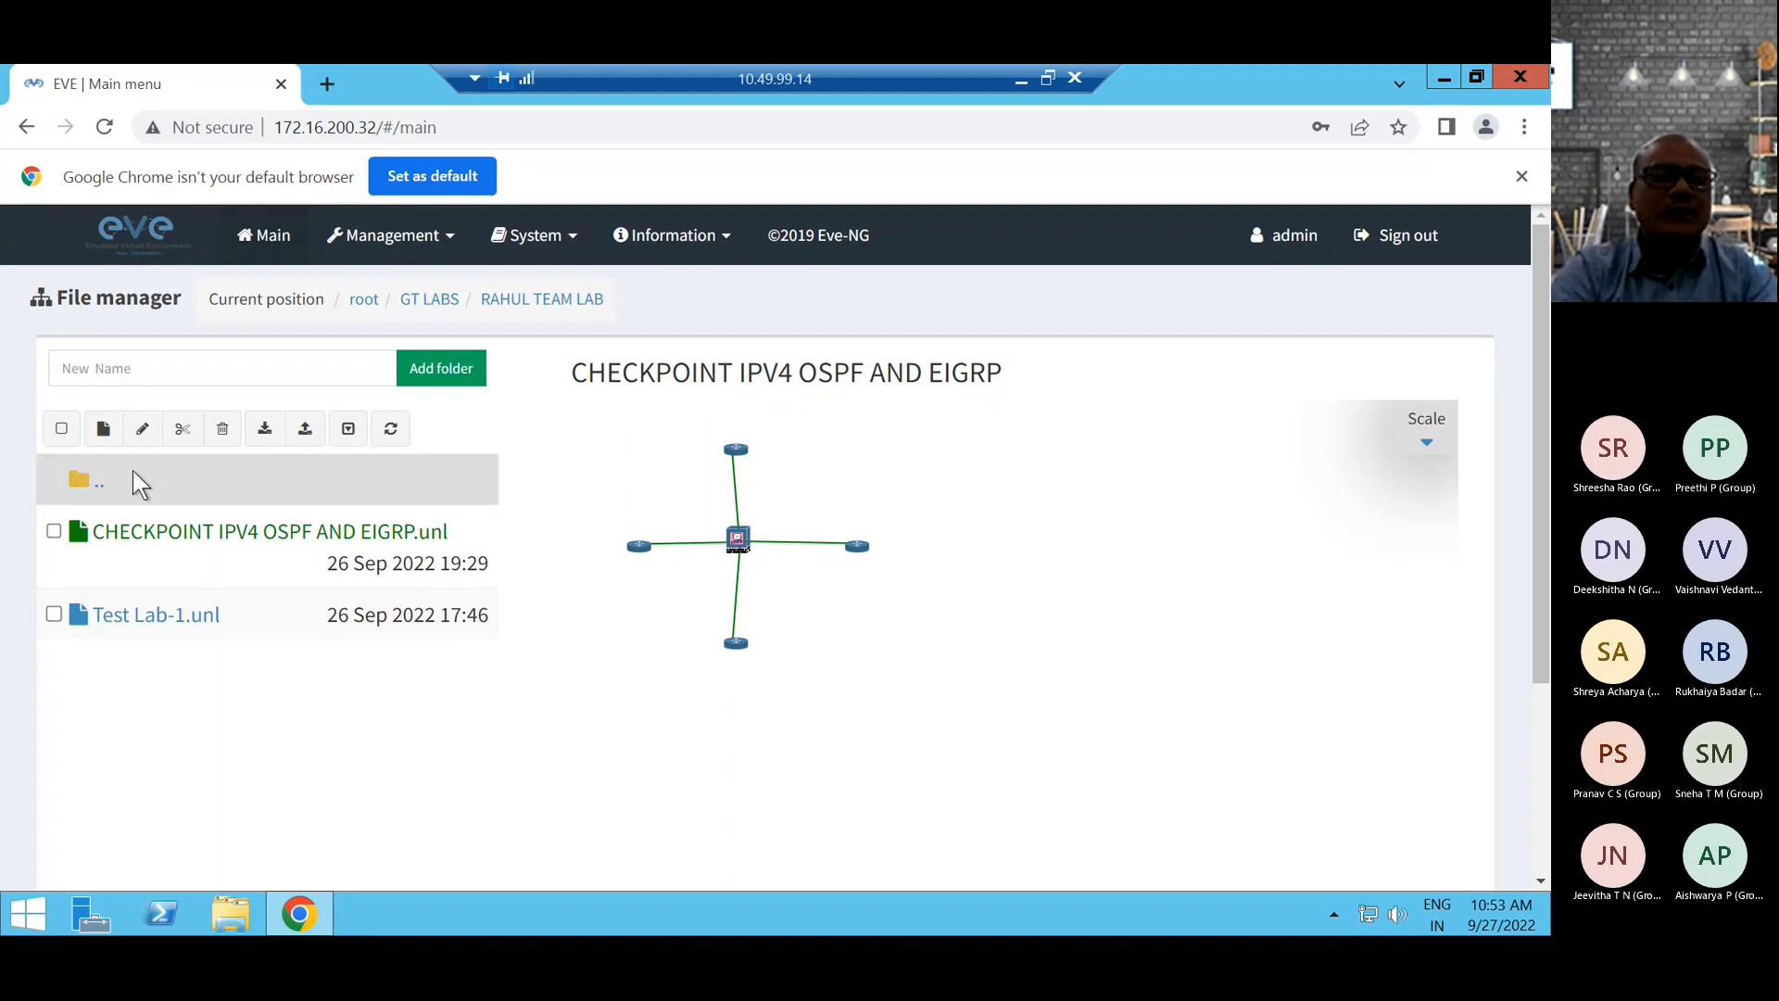
left_click(83, 480)
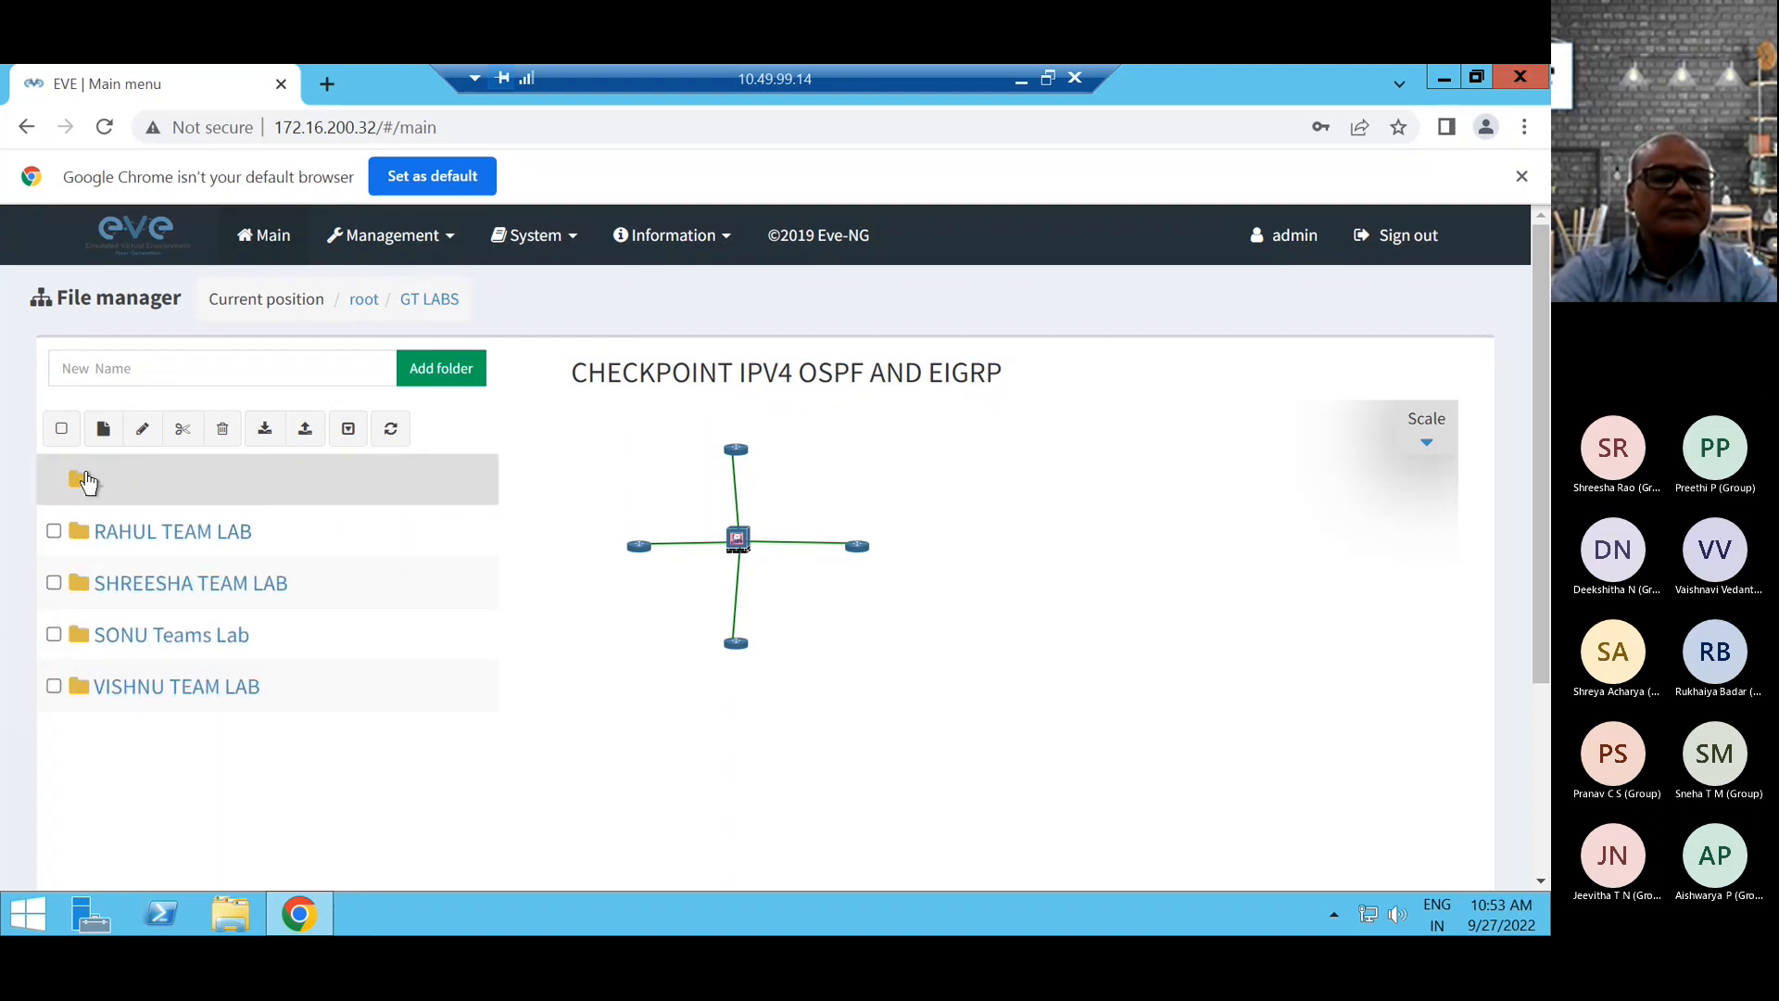
left_click(145, 585)
left_click(269, 532)
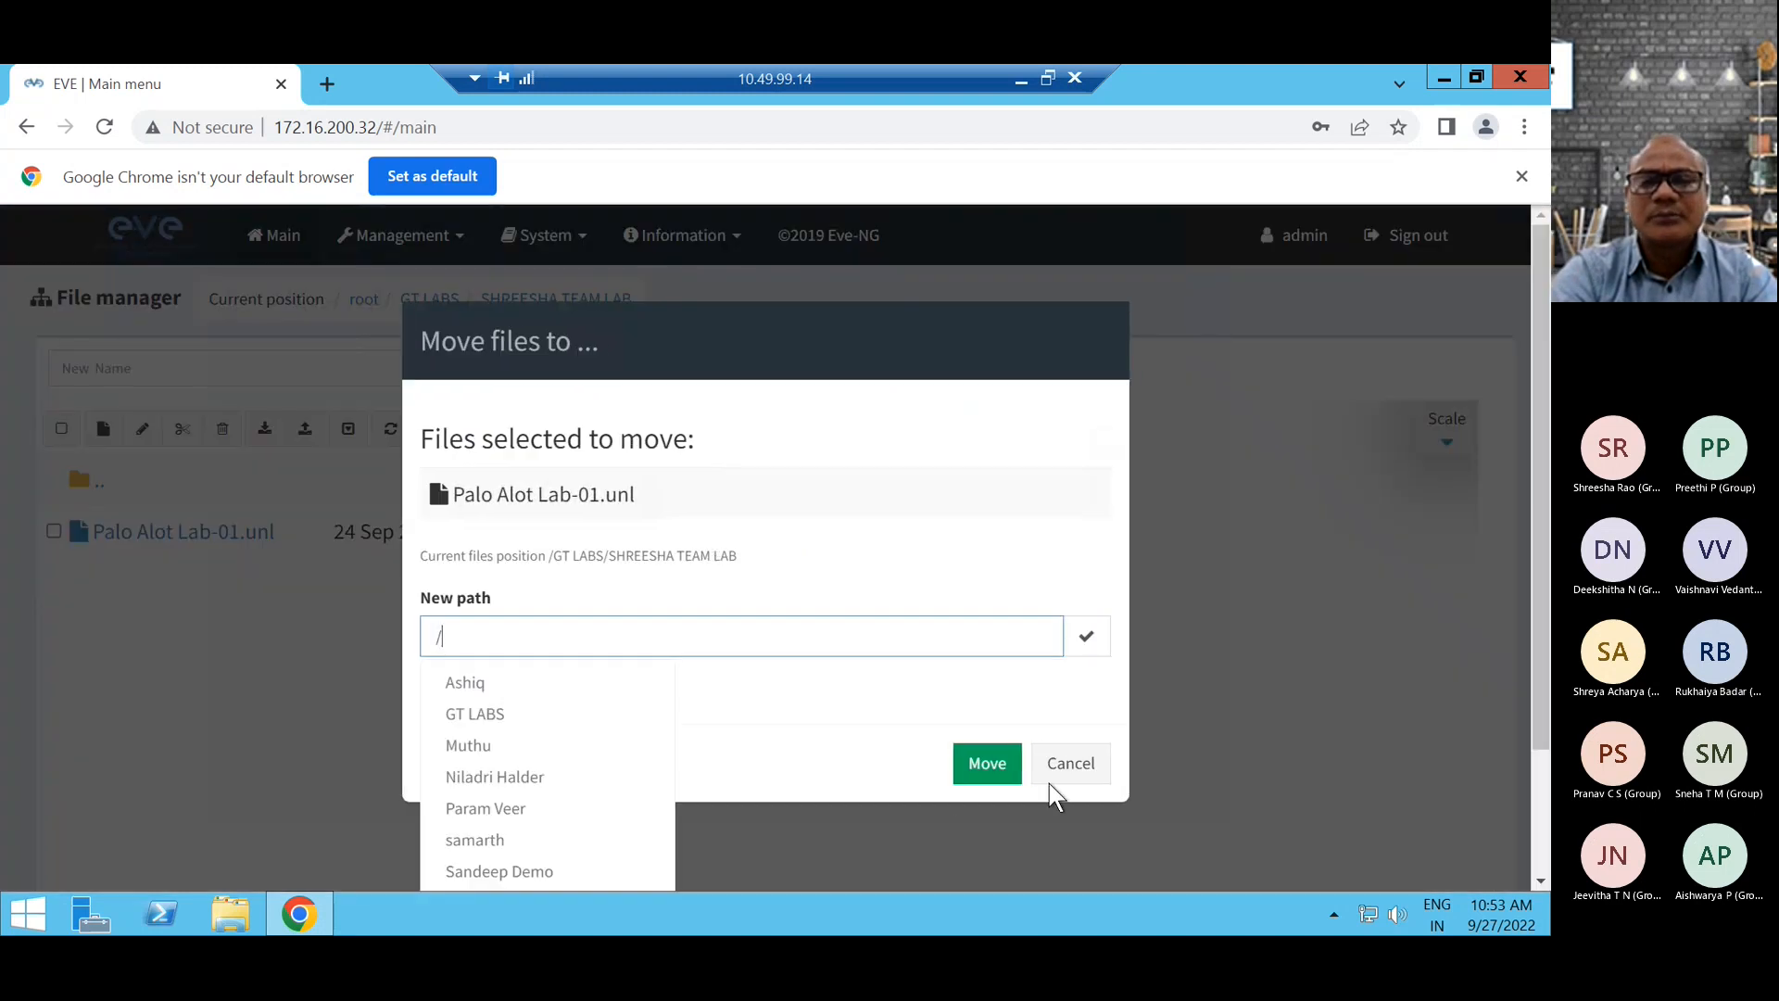
left_click(1071, 766)
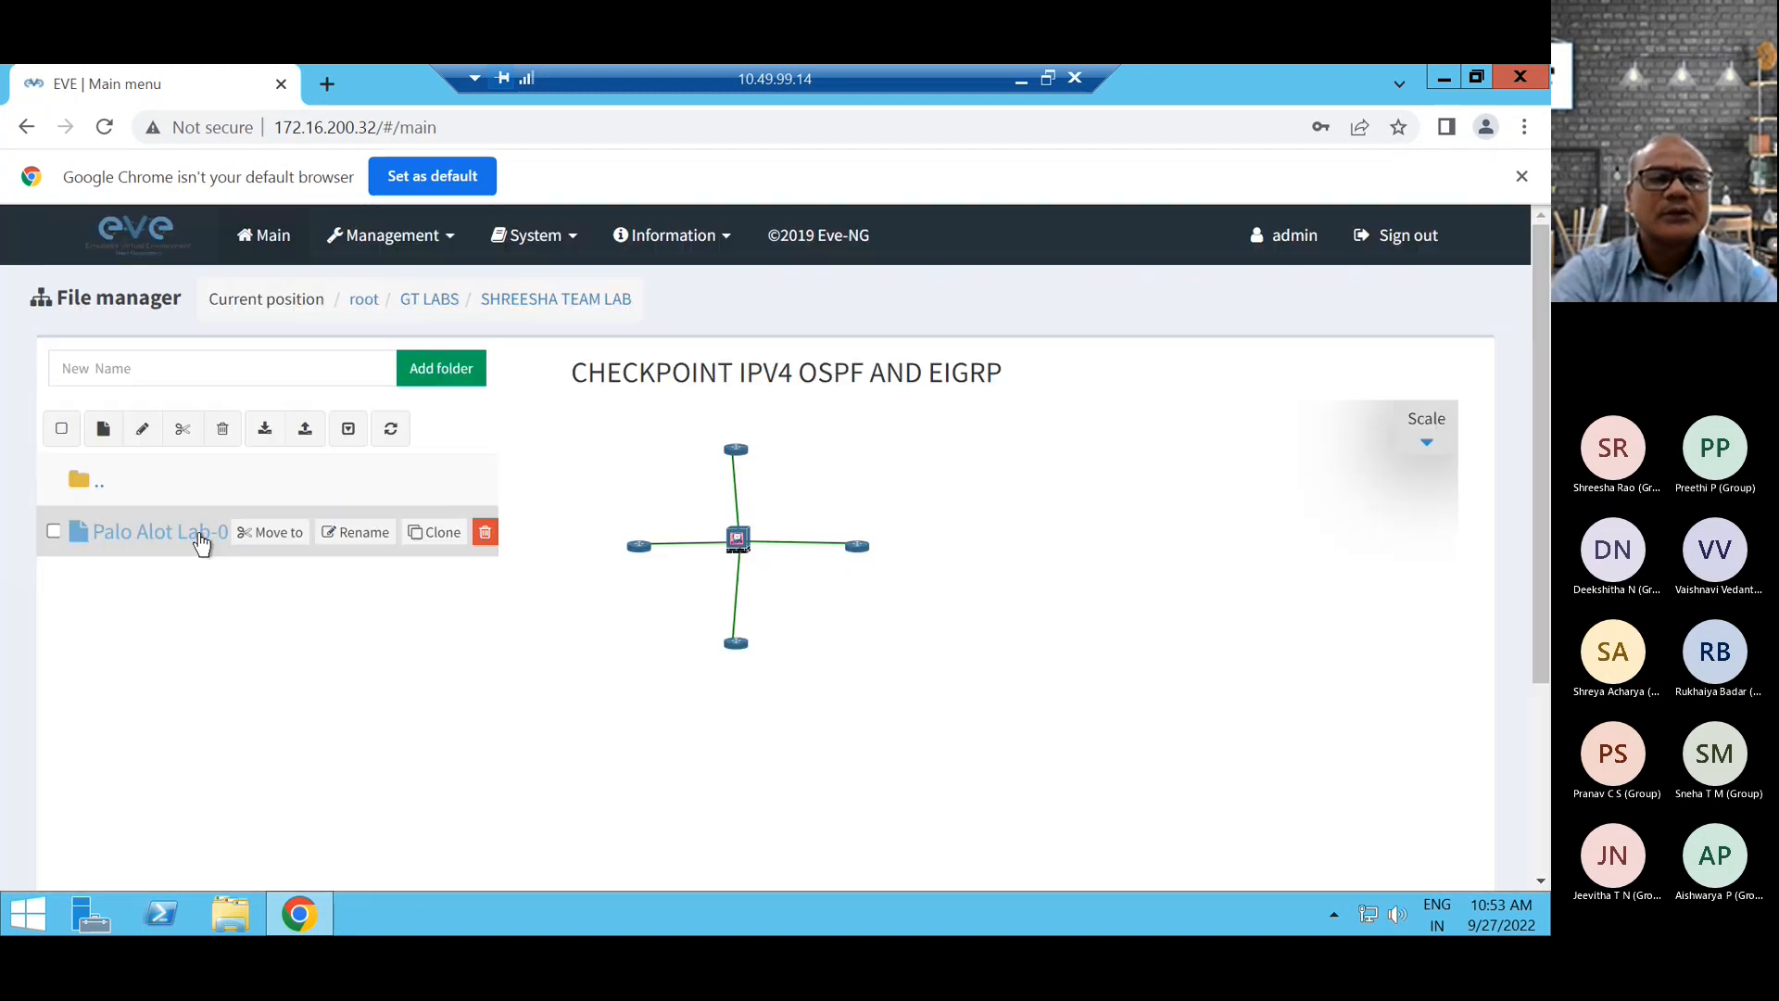
mouse_move(403, 542)
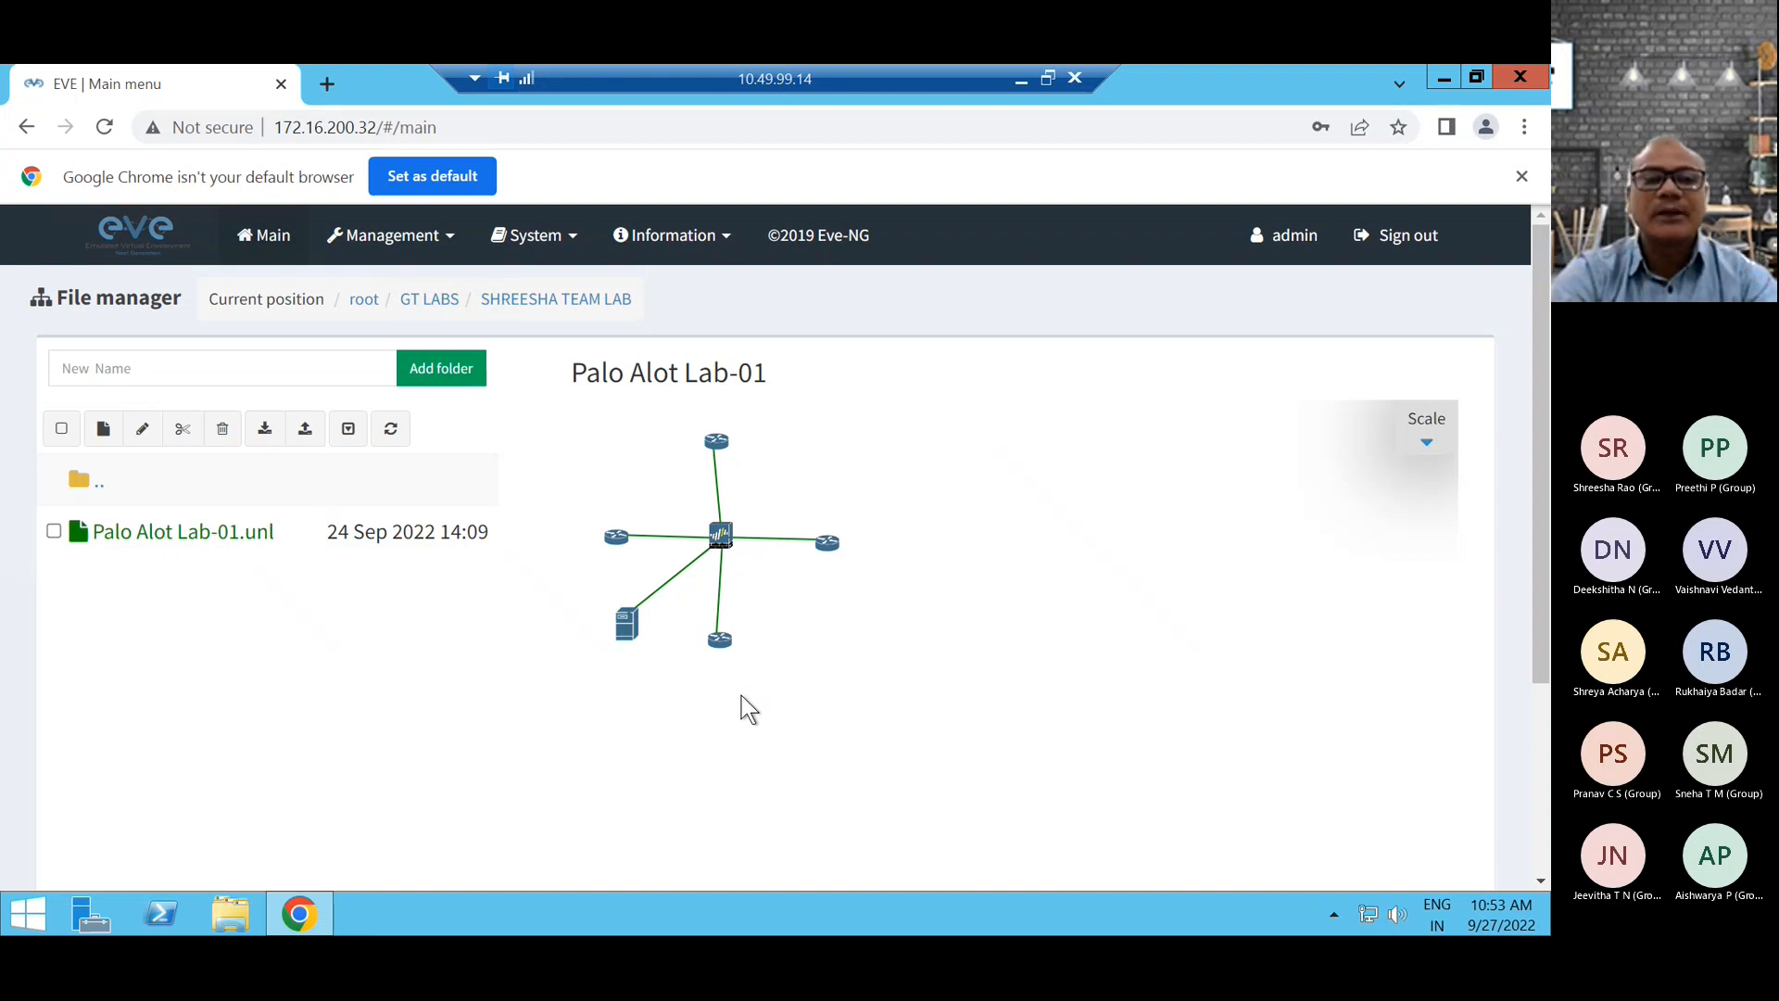
Preview Routing Protocol on CP lab-1 in the third team folder and CHECKPOINT IPV4 RIP in the fourth.
left_click(74, 482)
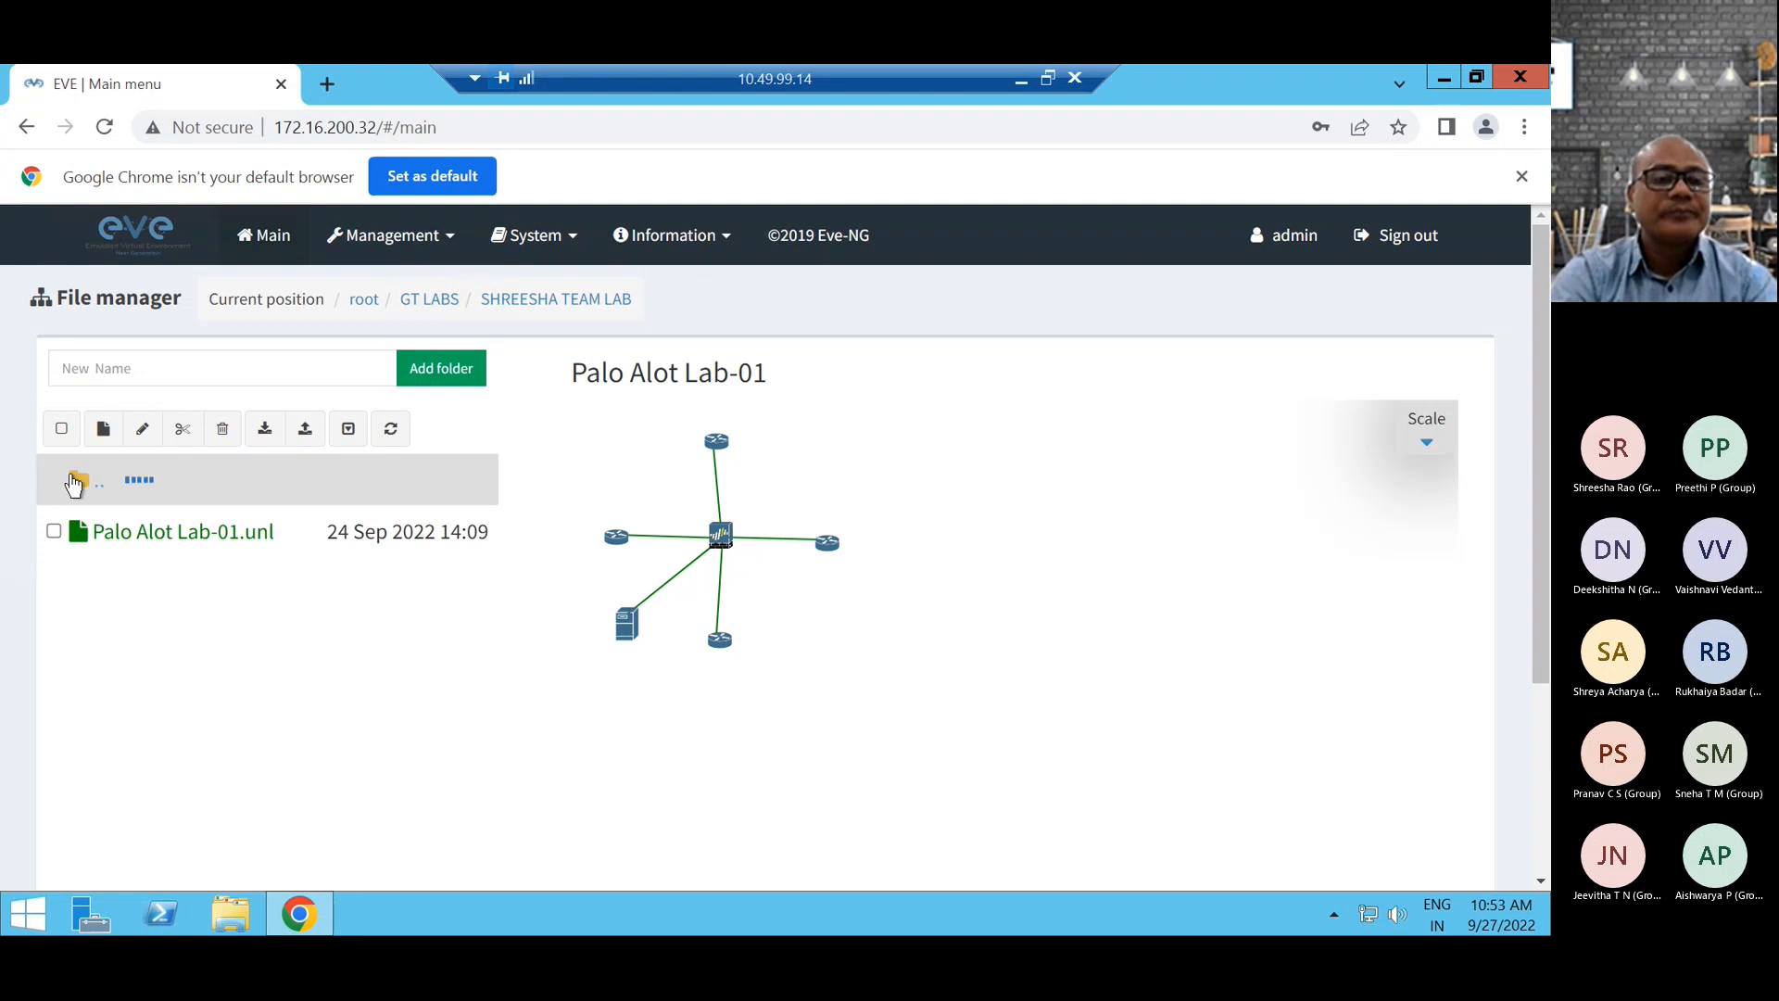
left_click(135, 633)
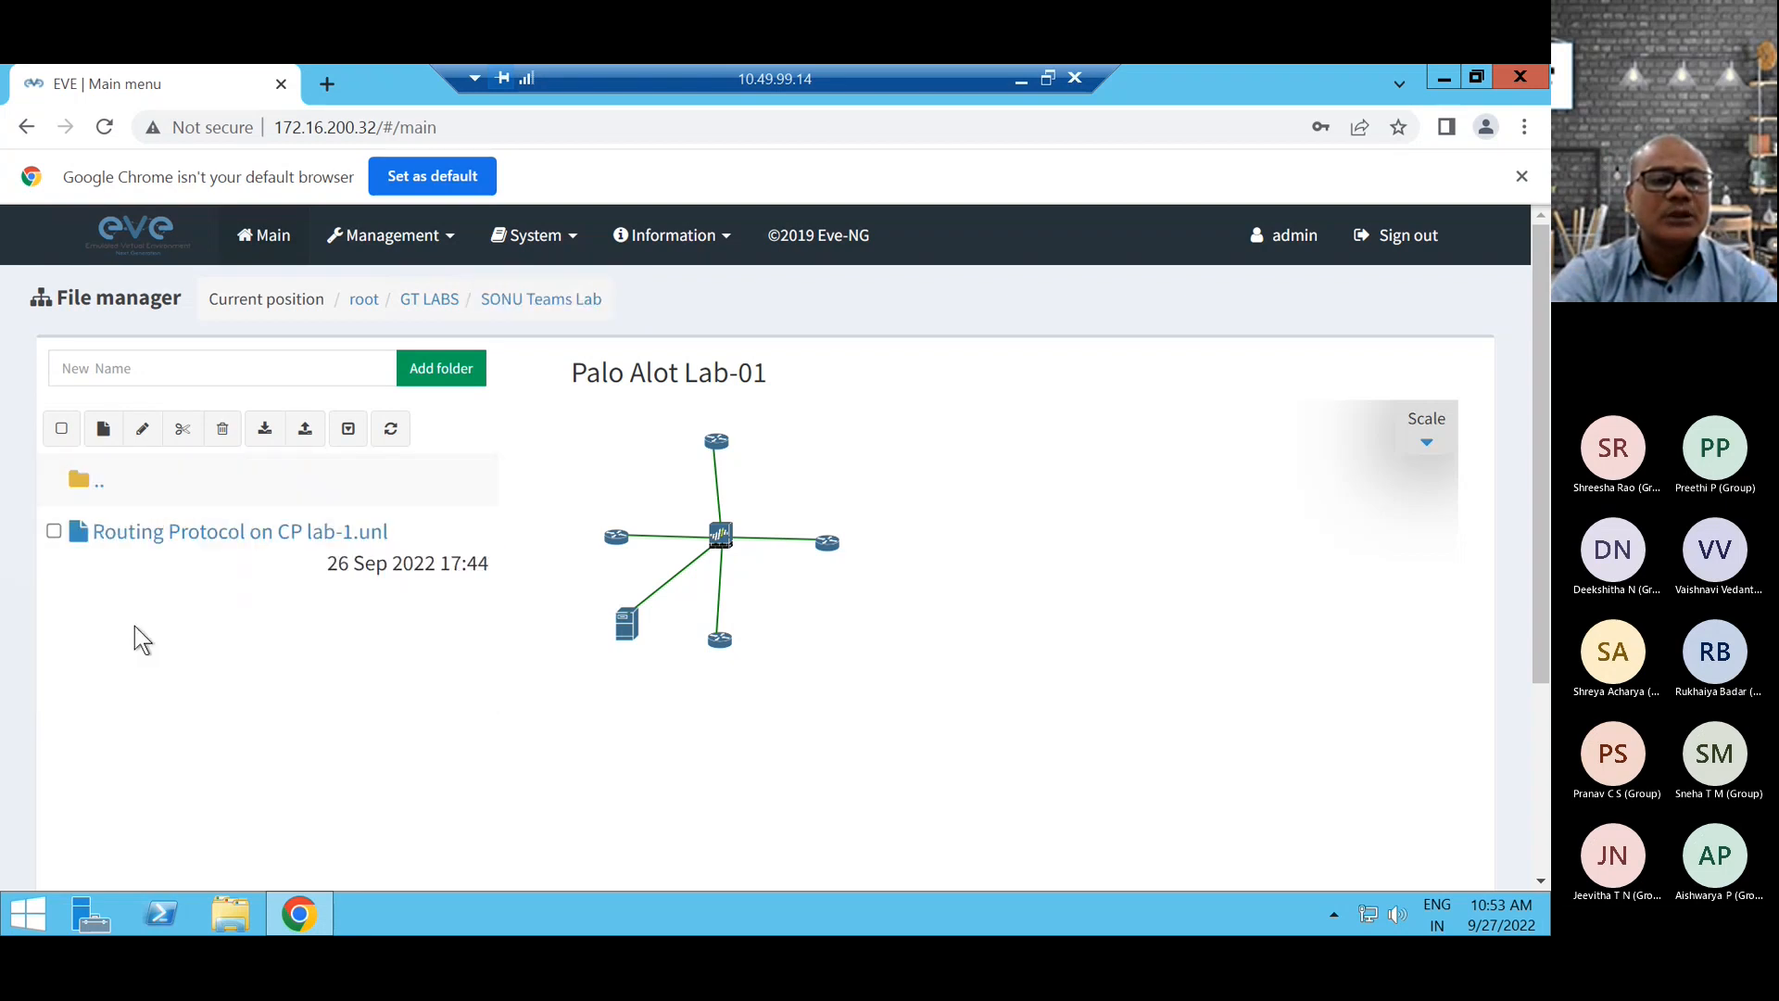
left_click(183, 542)
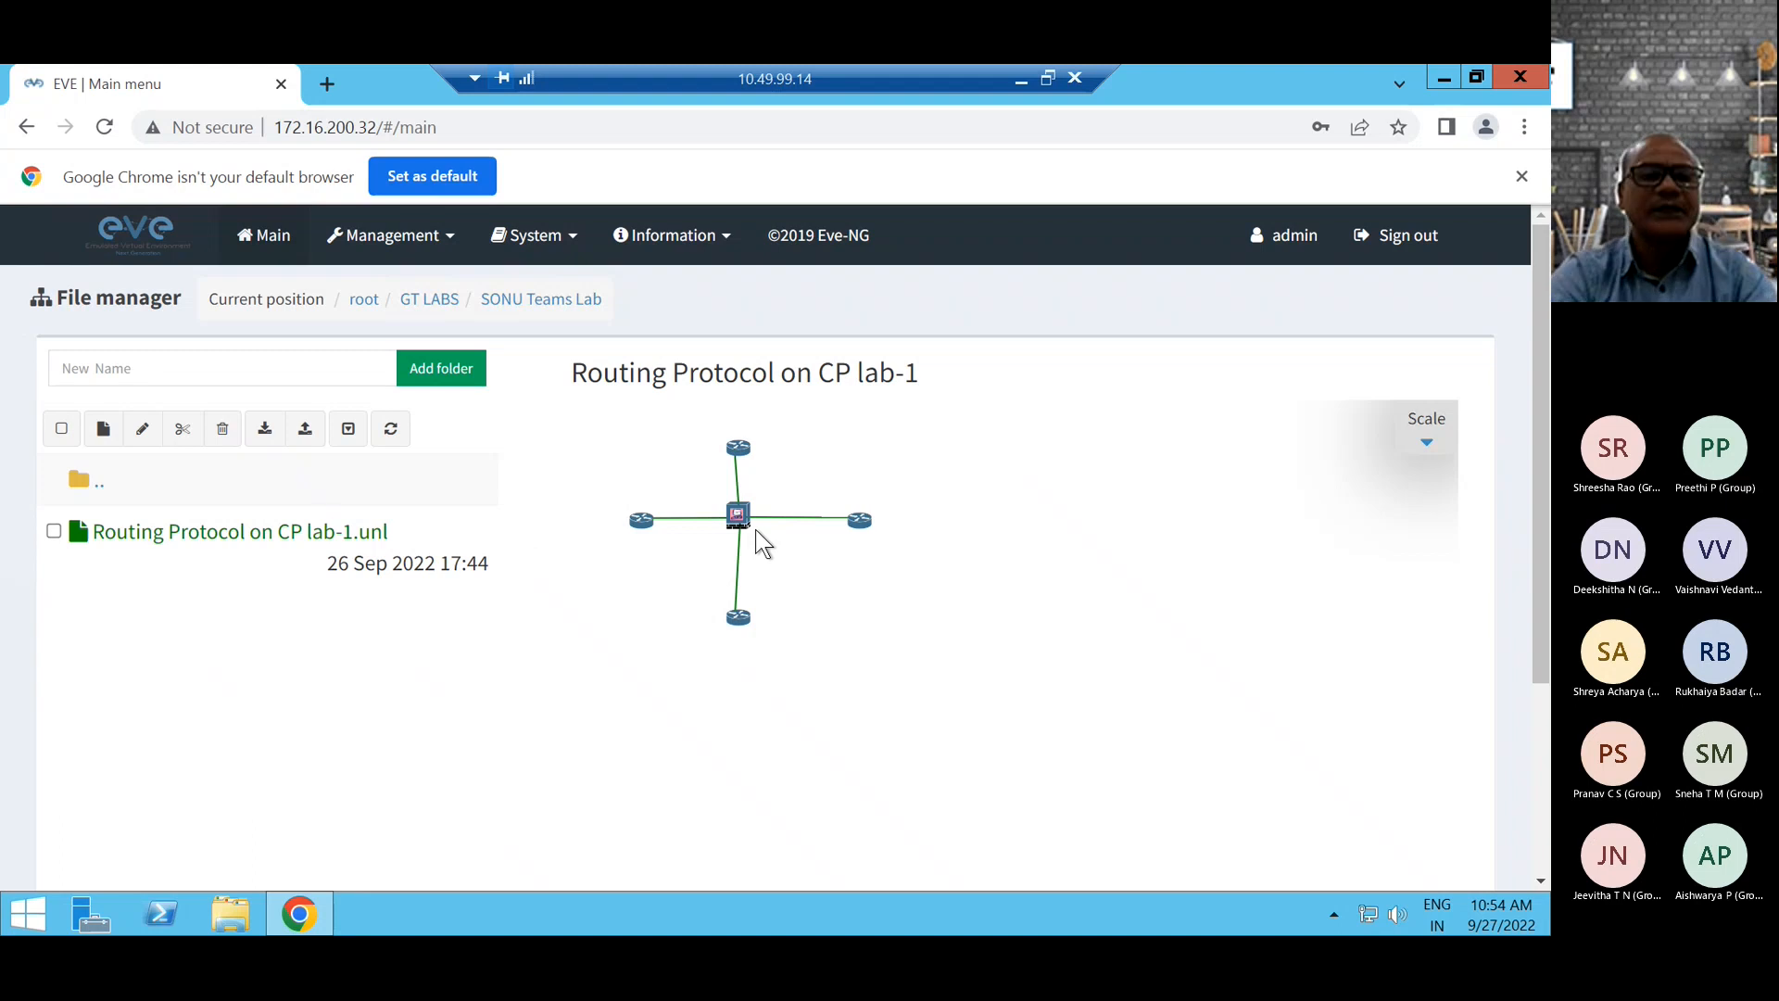
left_click(72, 478)
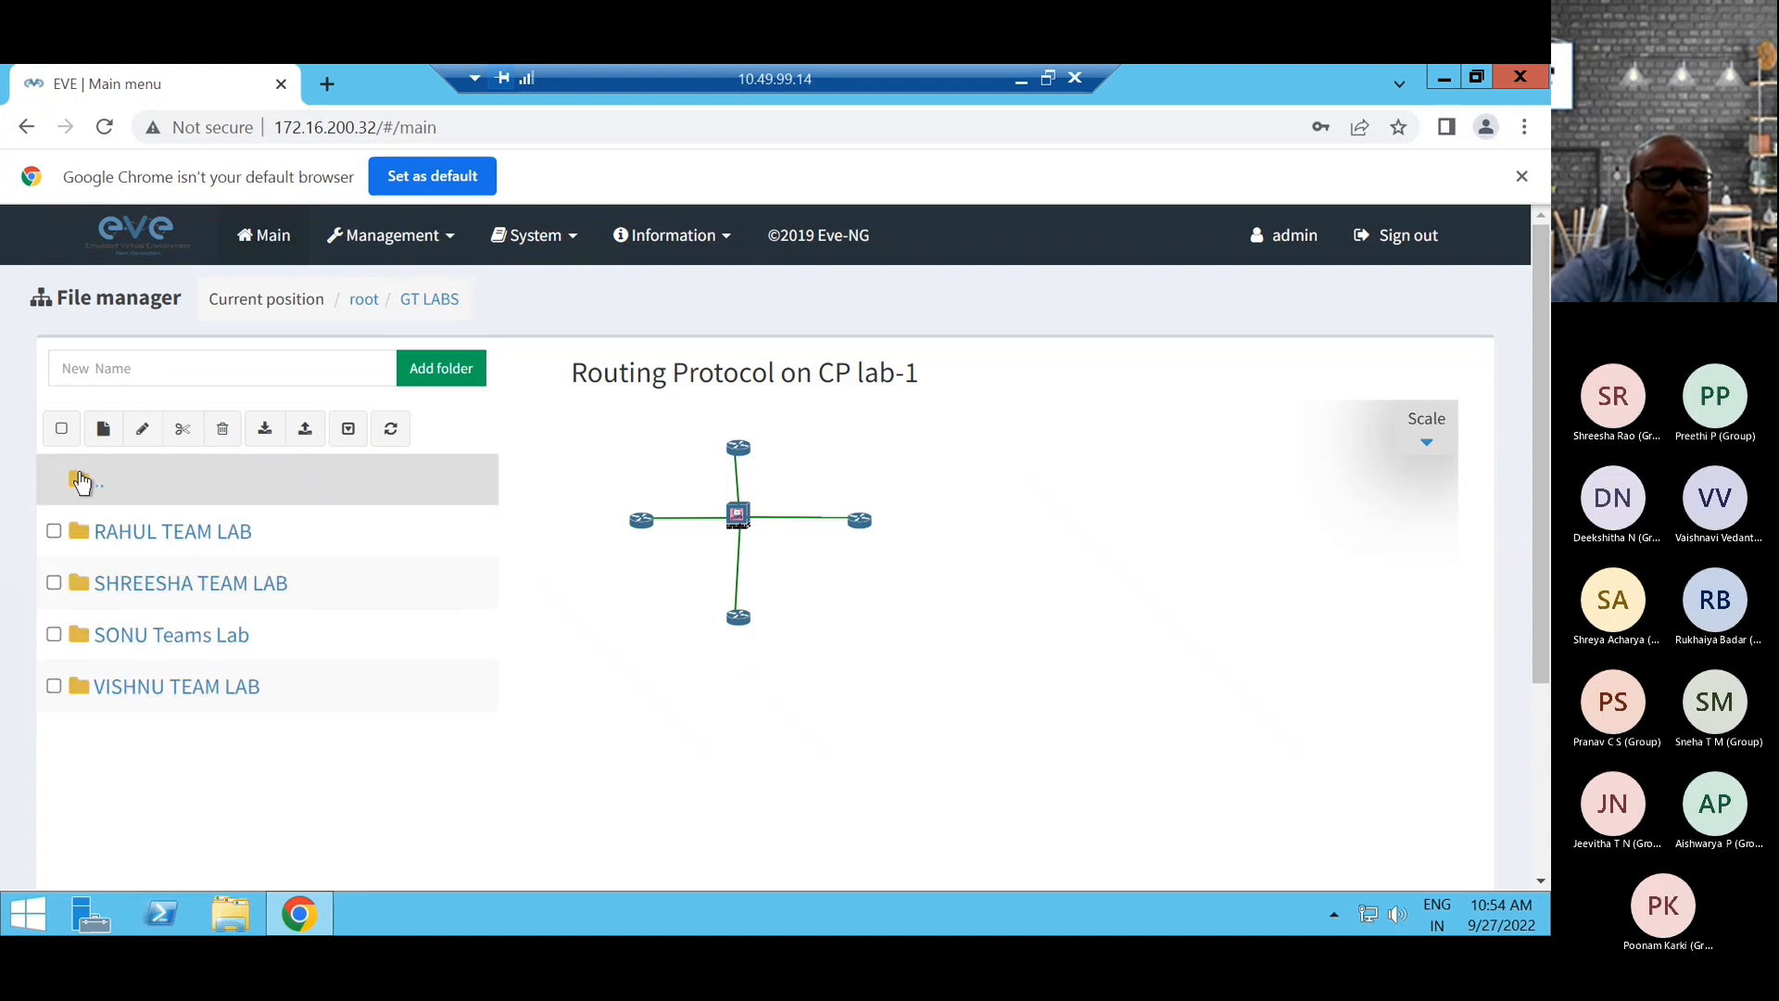
left_click(134, 688)
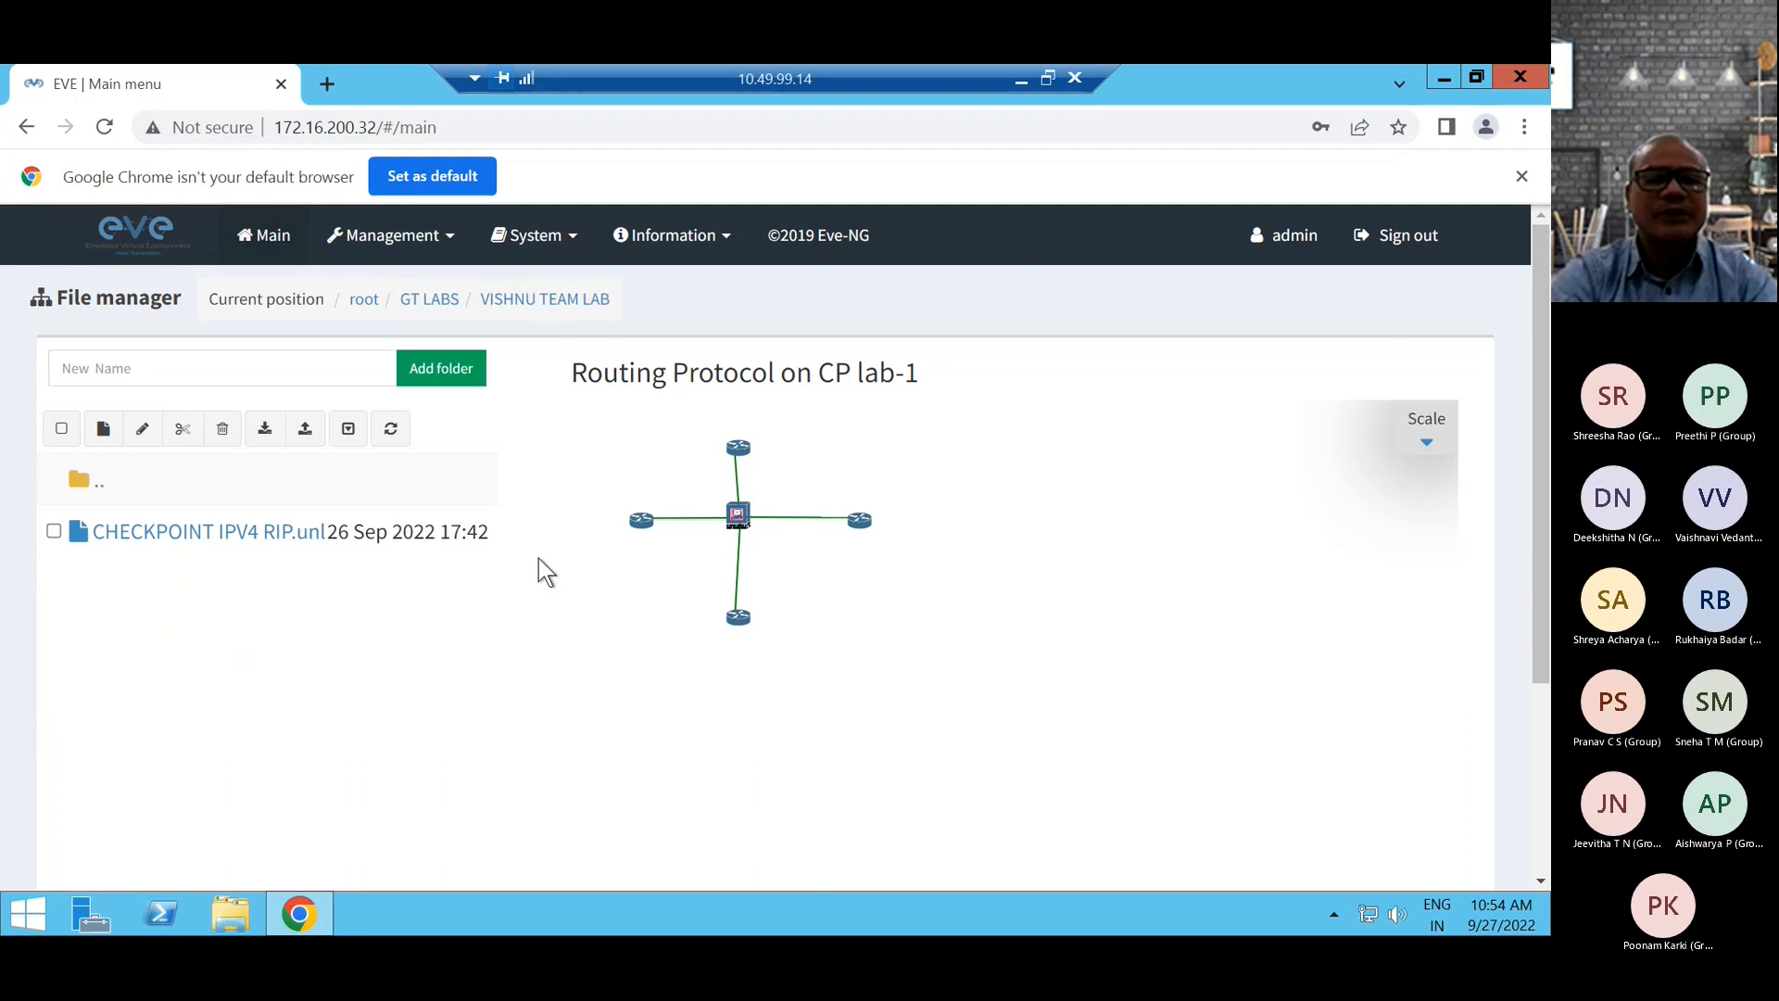
left_click(194, 543)
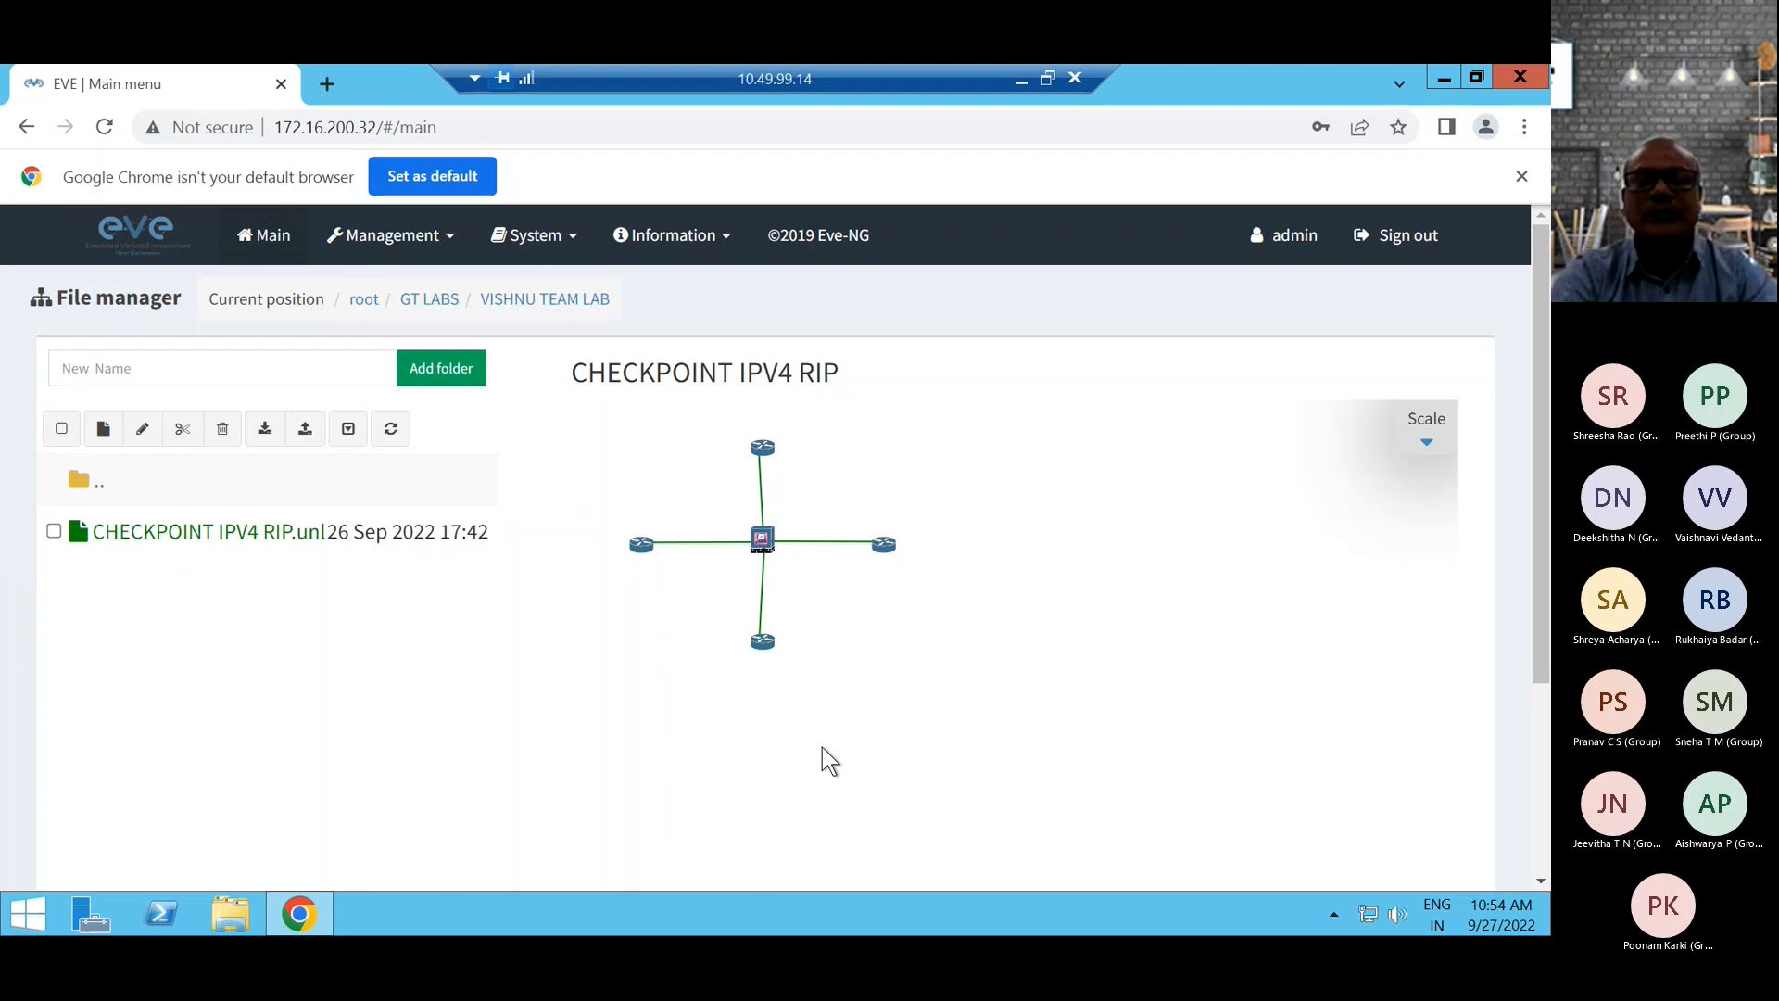
Return to GT LABS and open the topology of Routing Protocol on CP lab-1 from the third team folder.
left_click(81, 484)
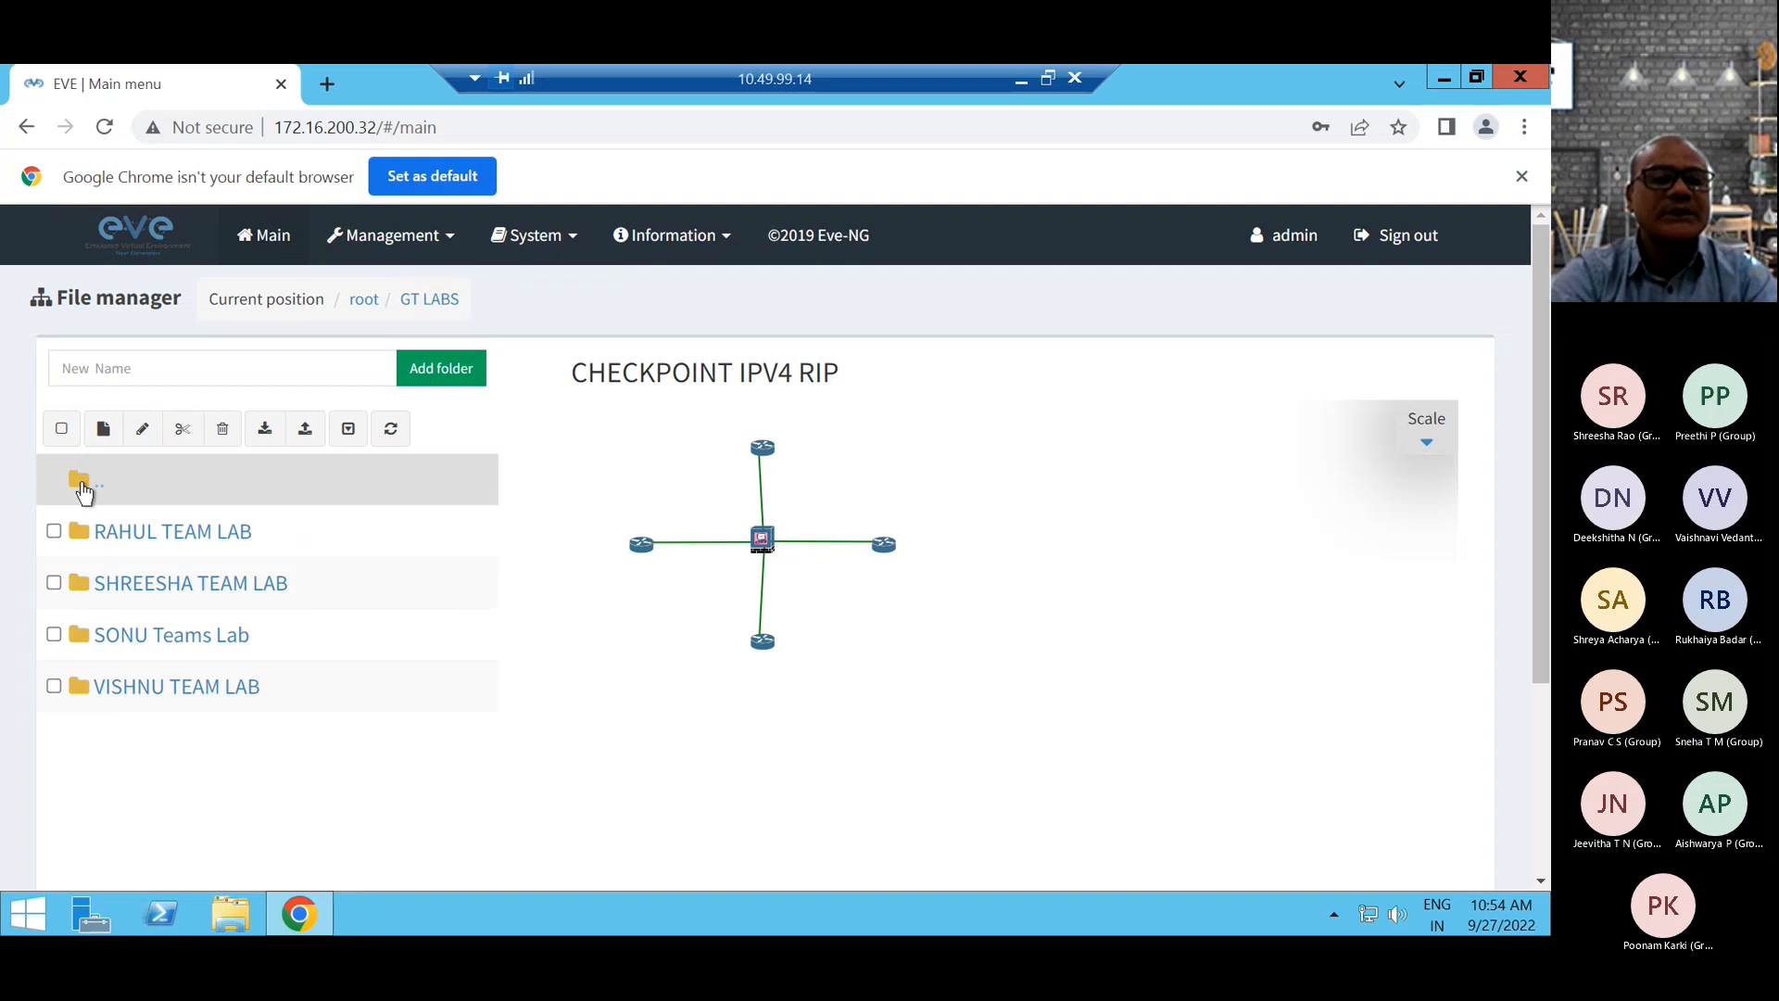
left_click(136, 636)
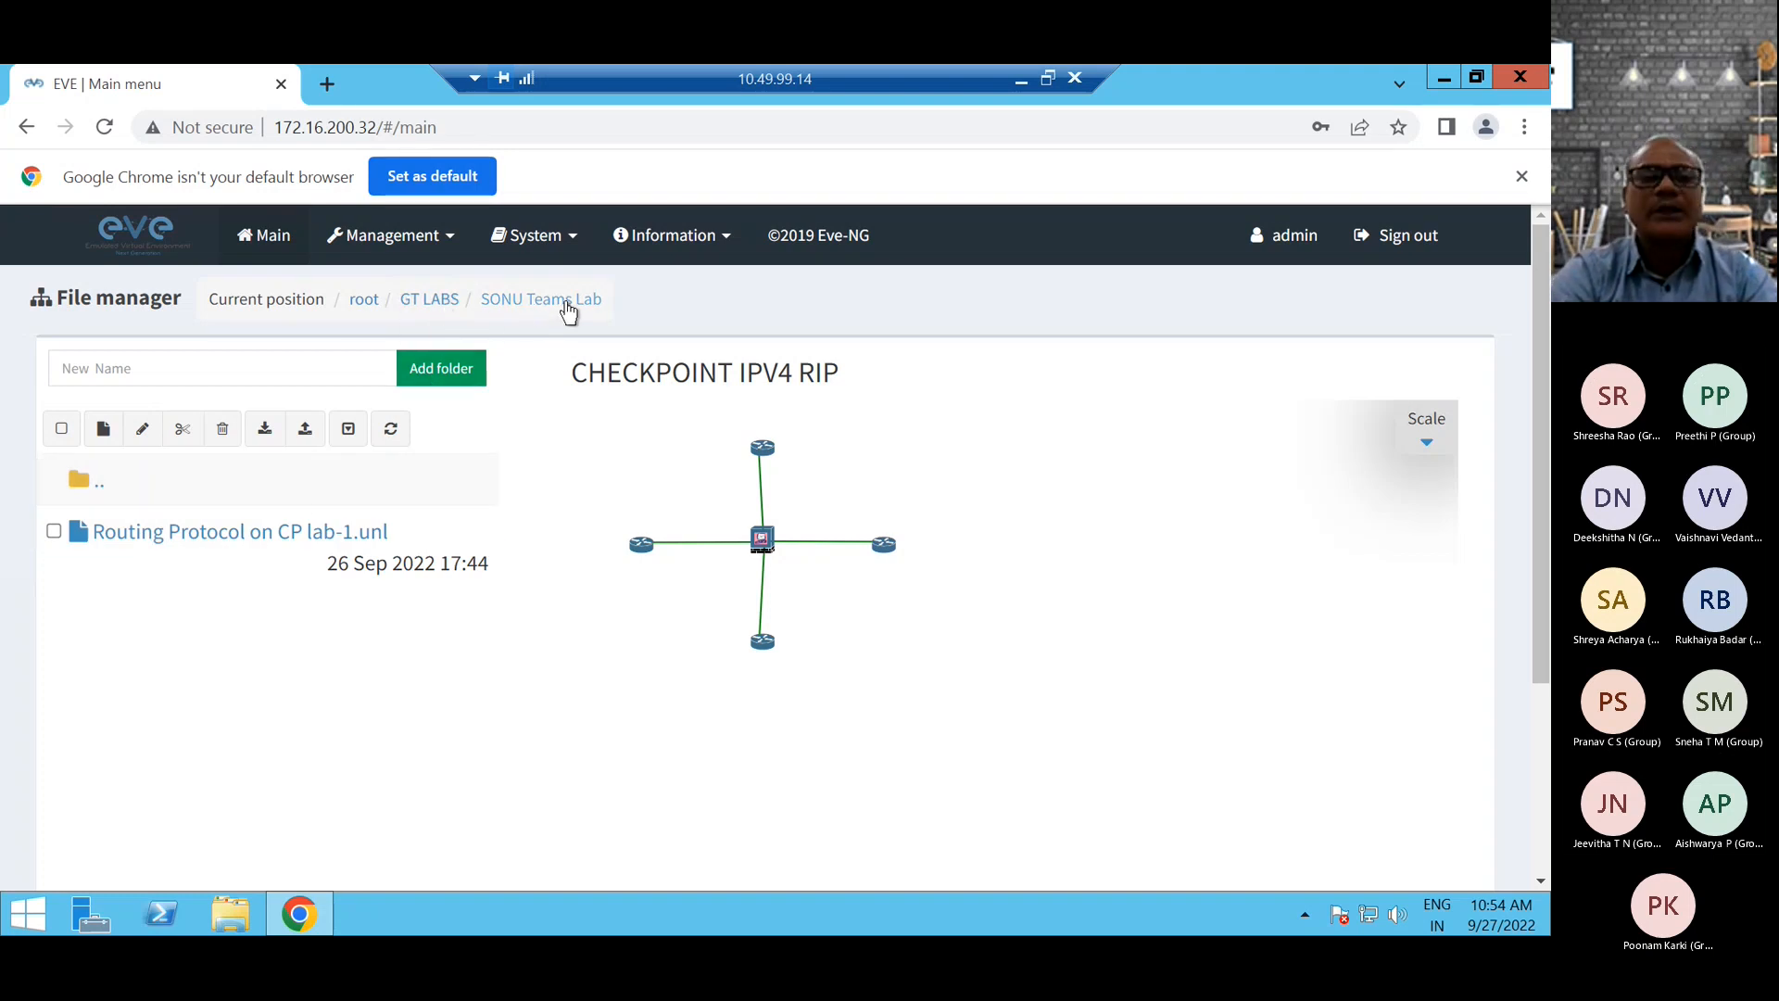
left_click(182, 534)
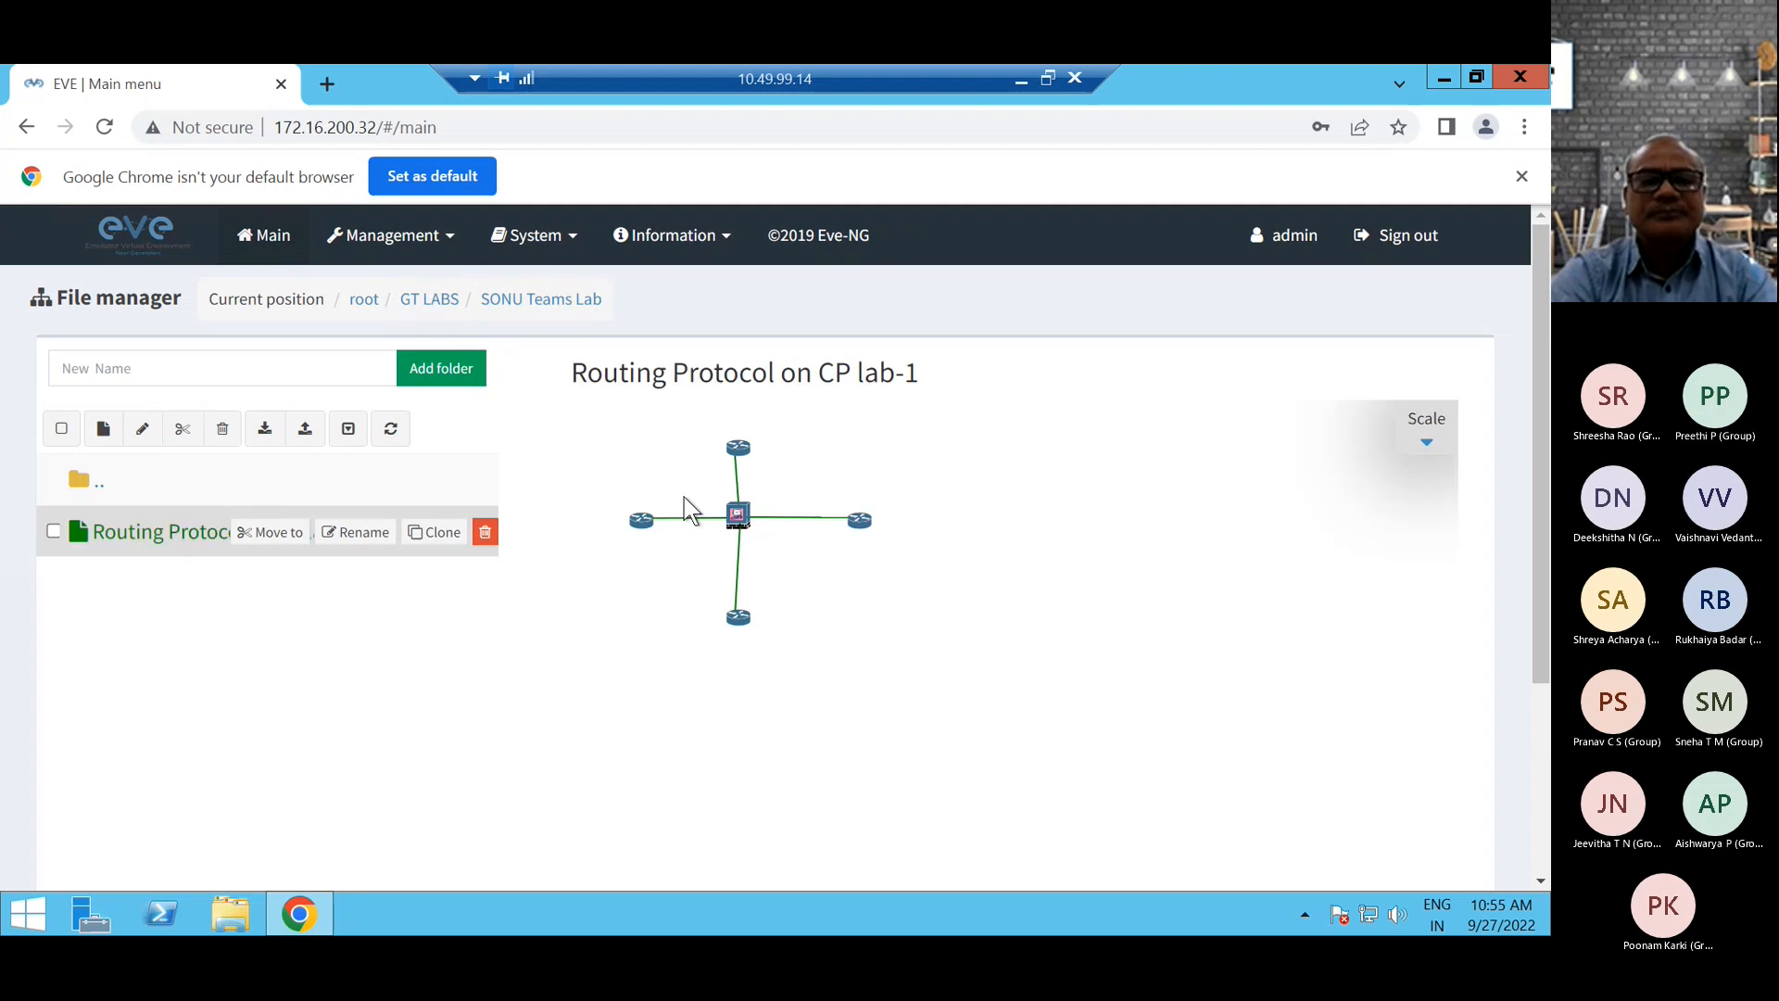
scroll(789, 543, "down", 3)
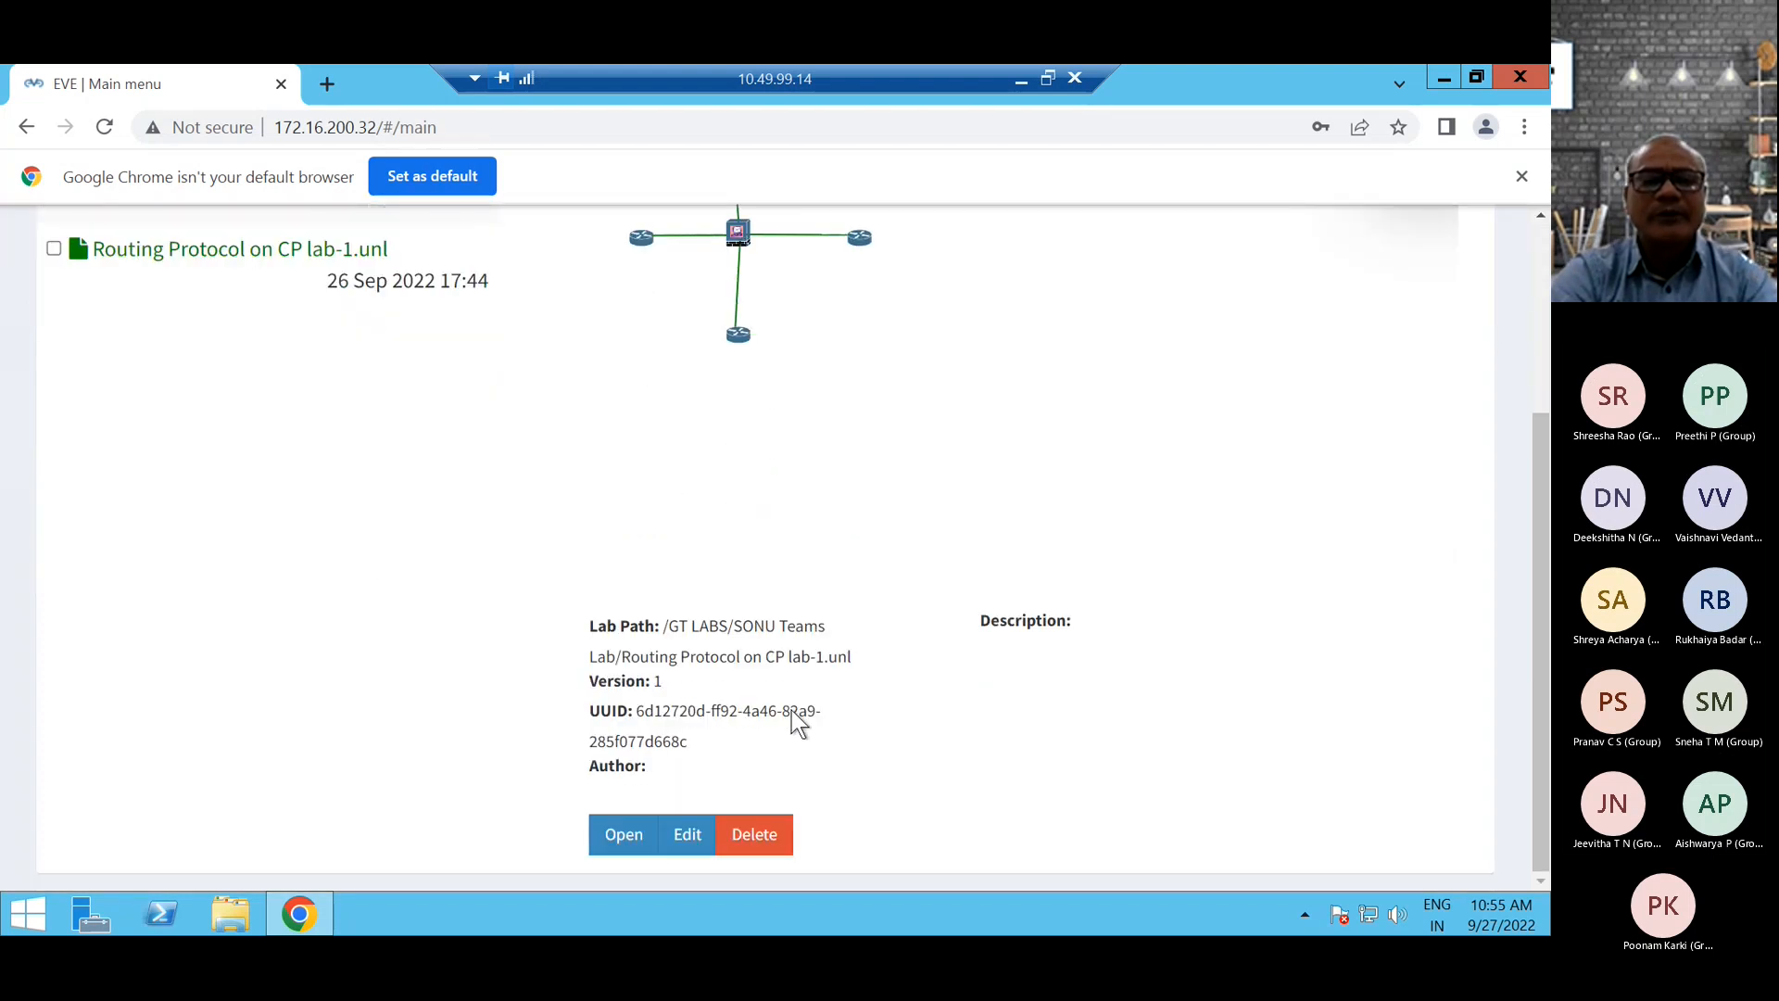
left_click(614, 839)
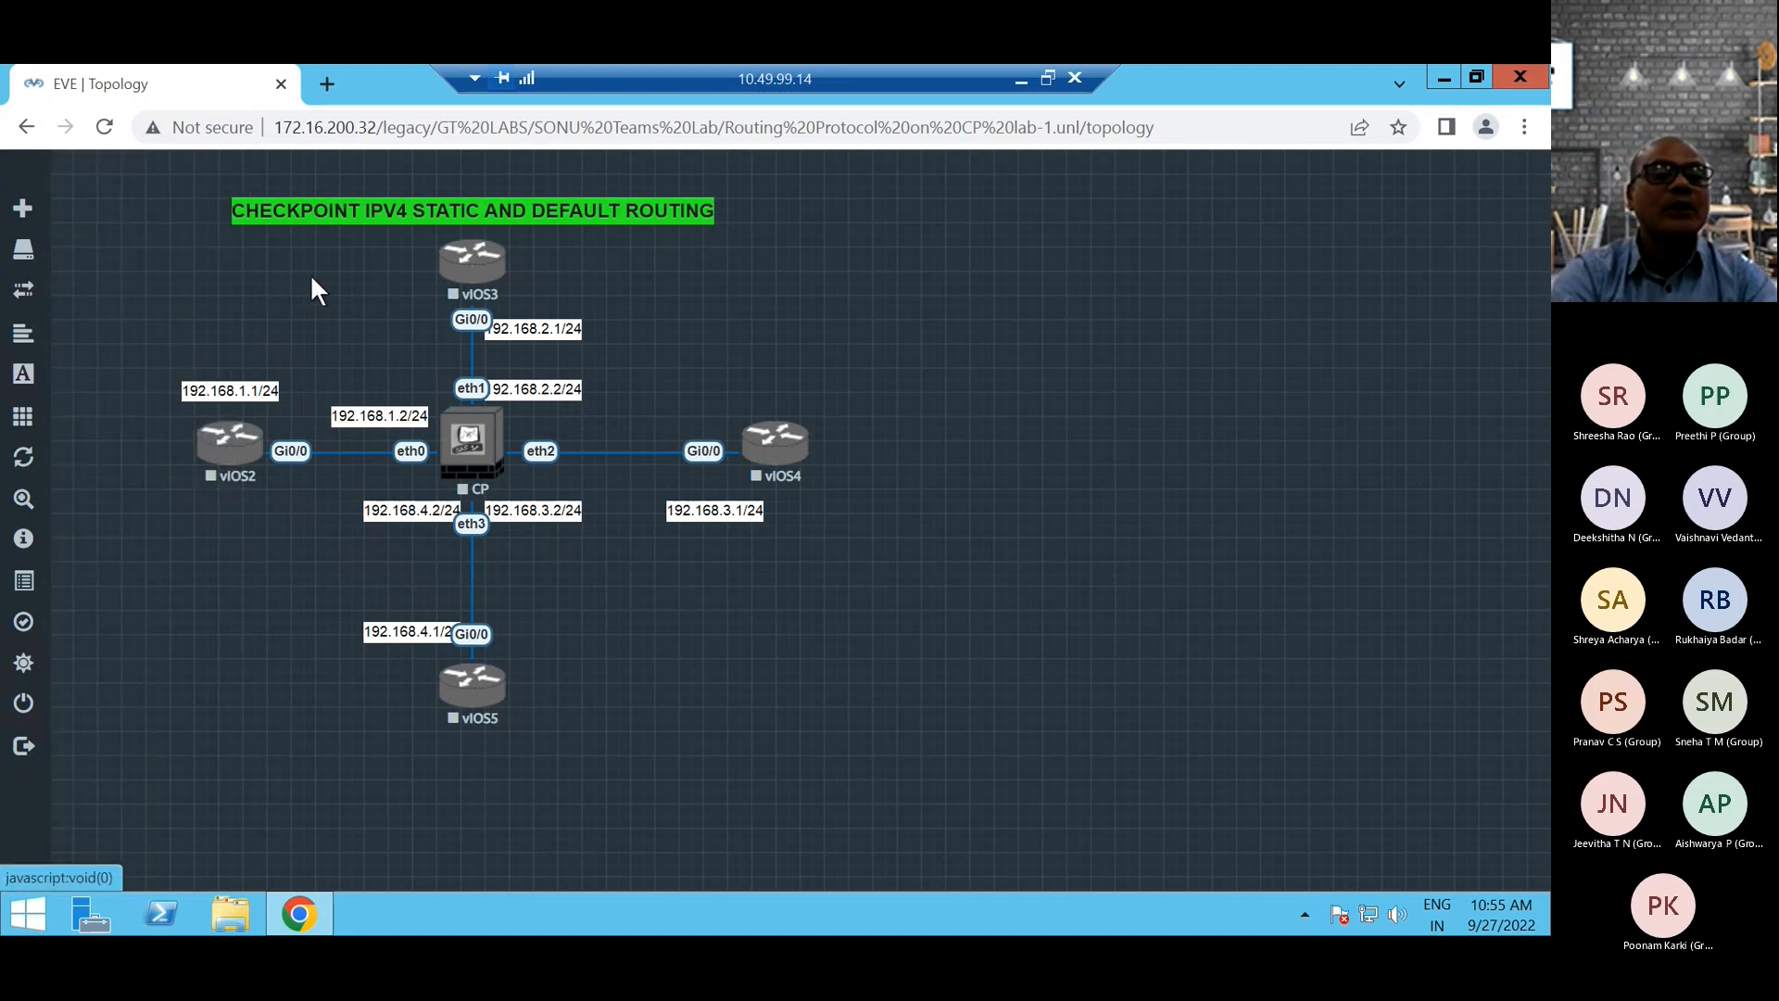
Start all nodes in the lab topology.
right_click(482, 264)
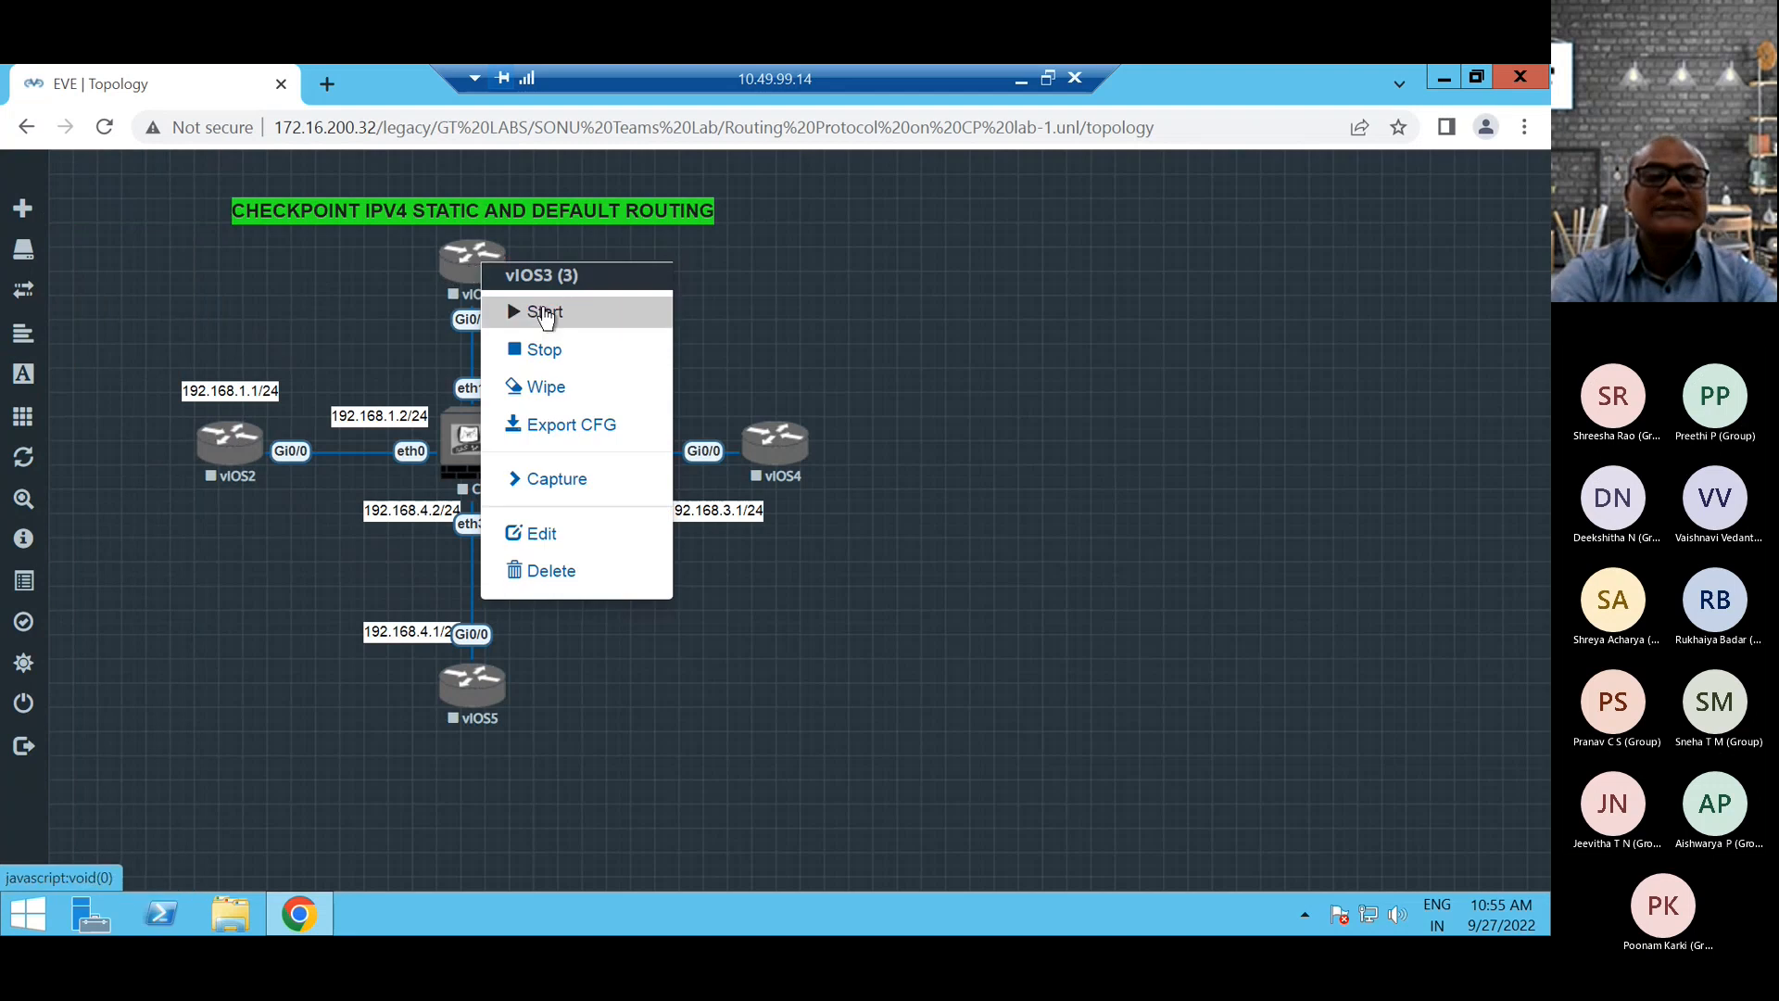
left_click(282, 291)
mouse_move(30, 389)
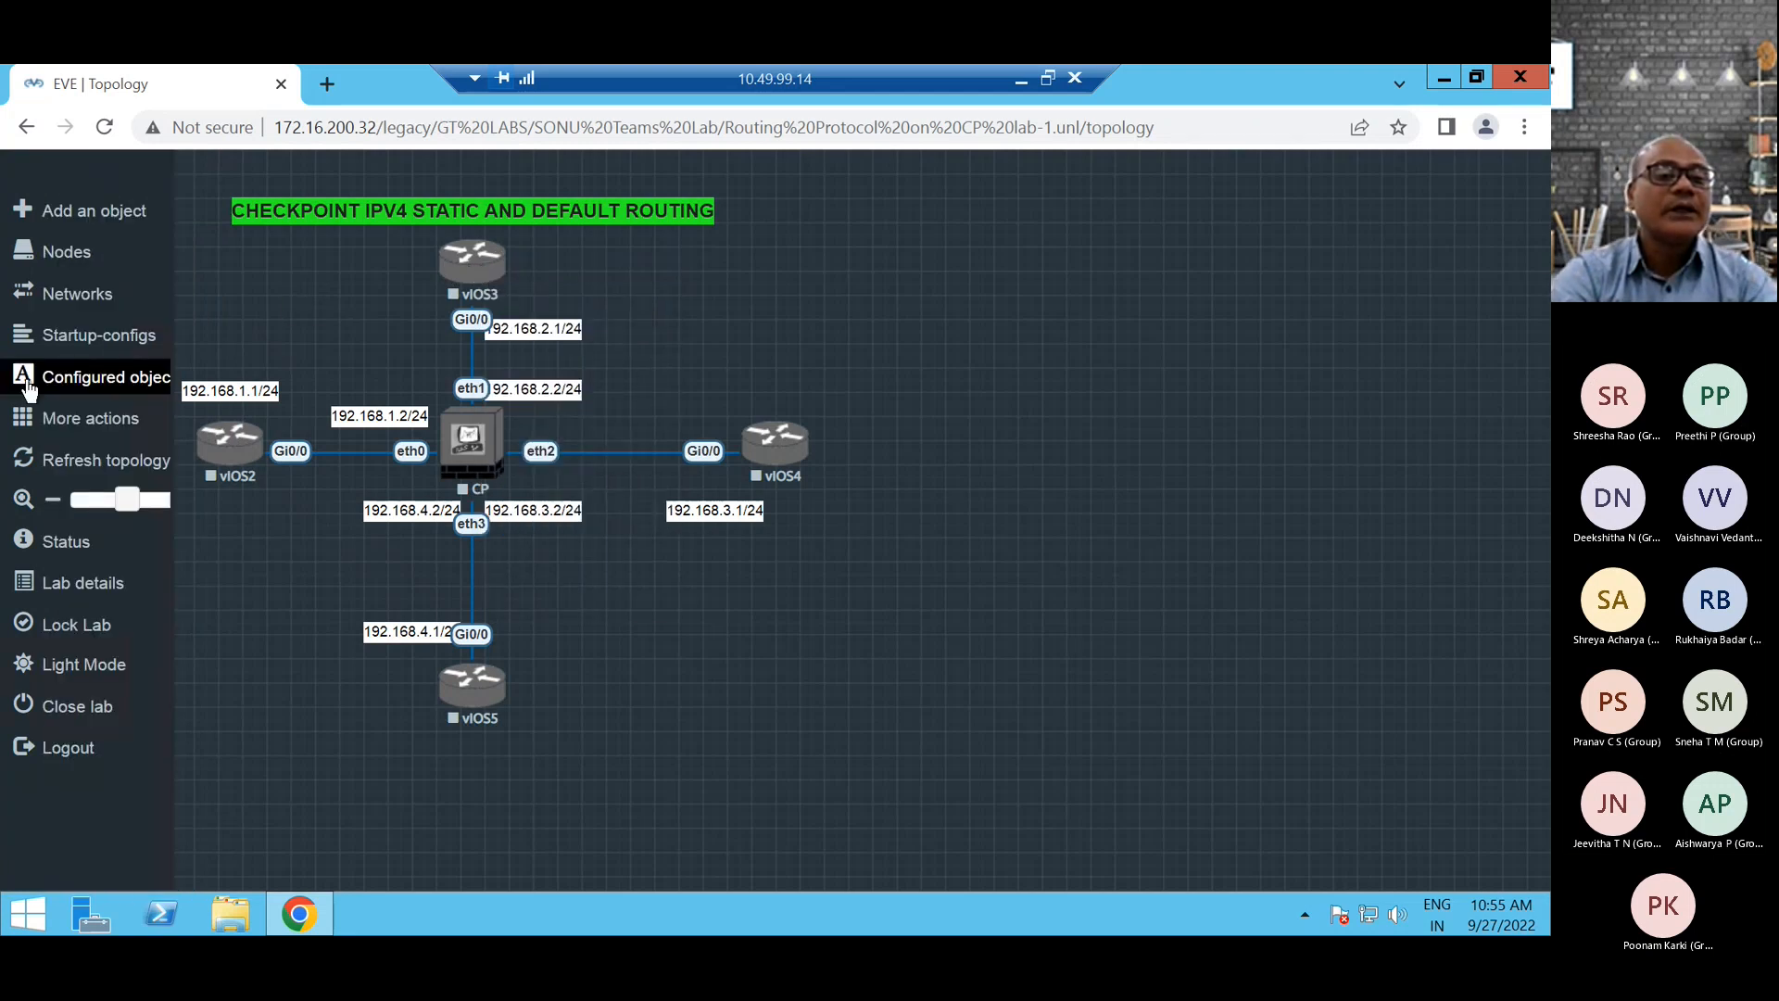
left_click(24, 419)
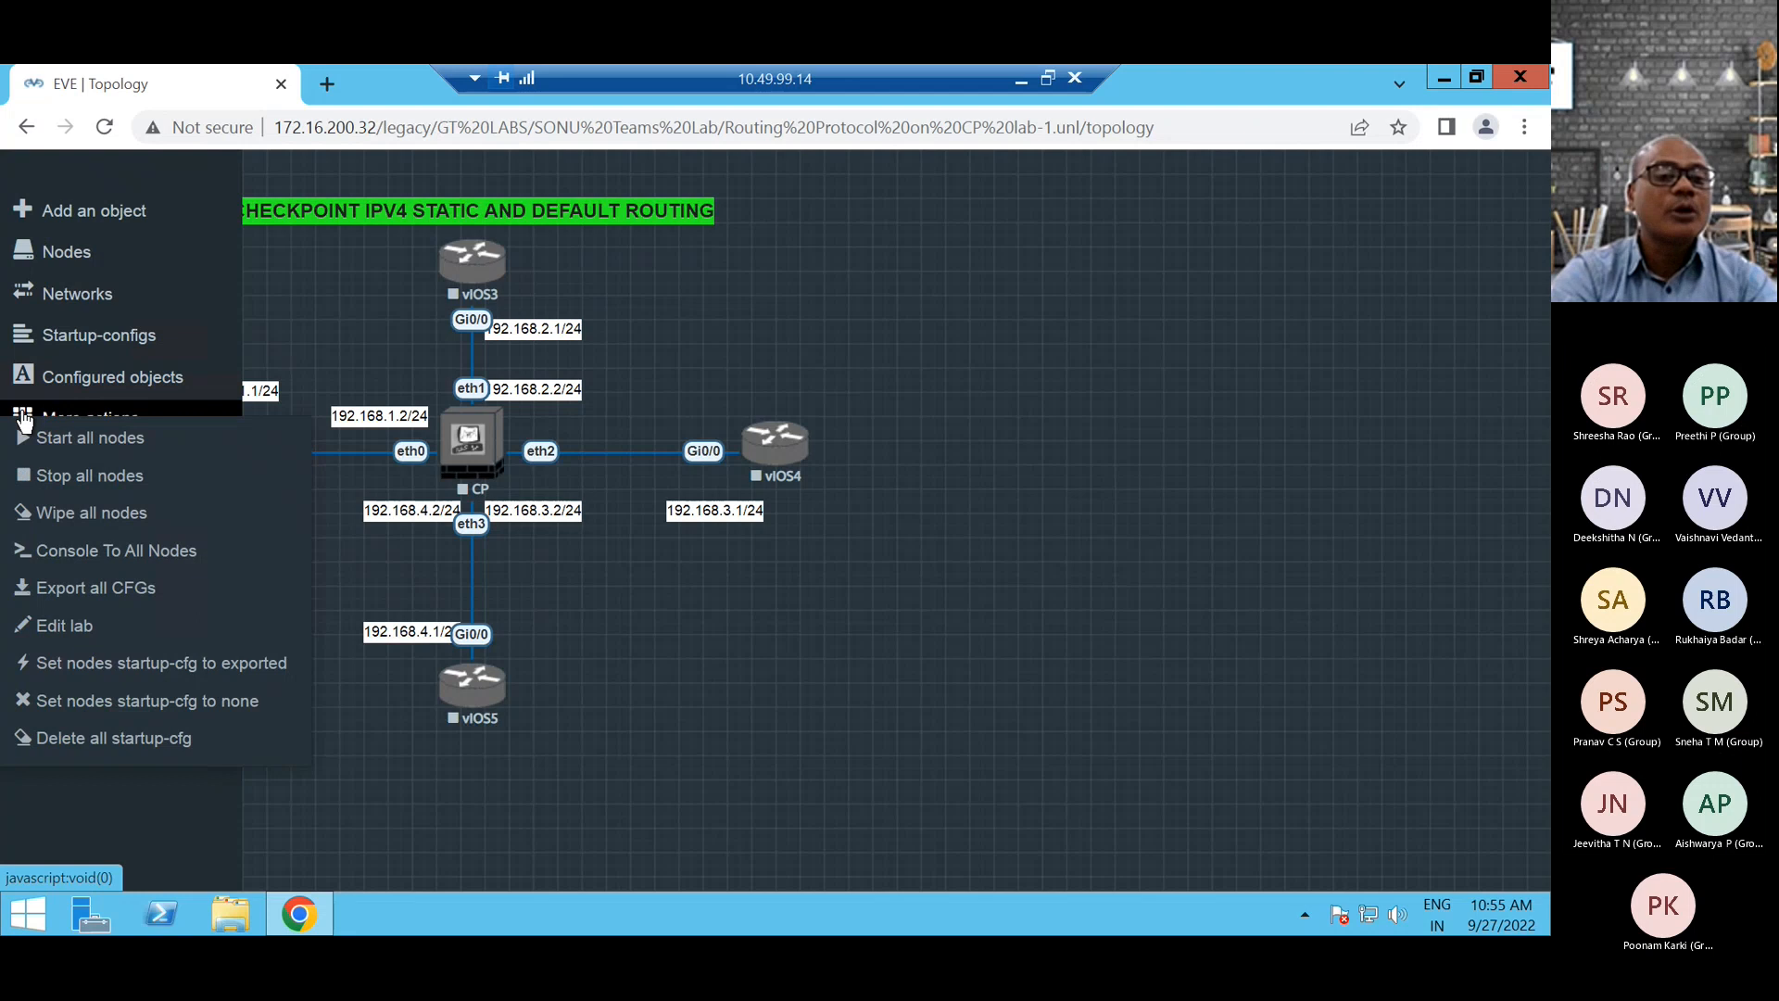
left_click(91, 440)
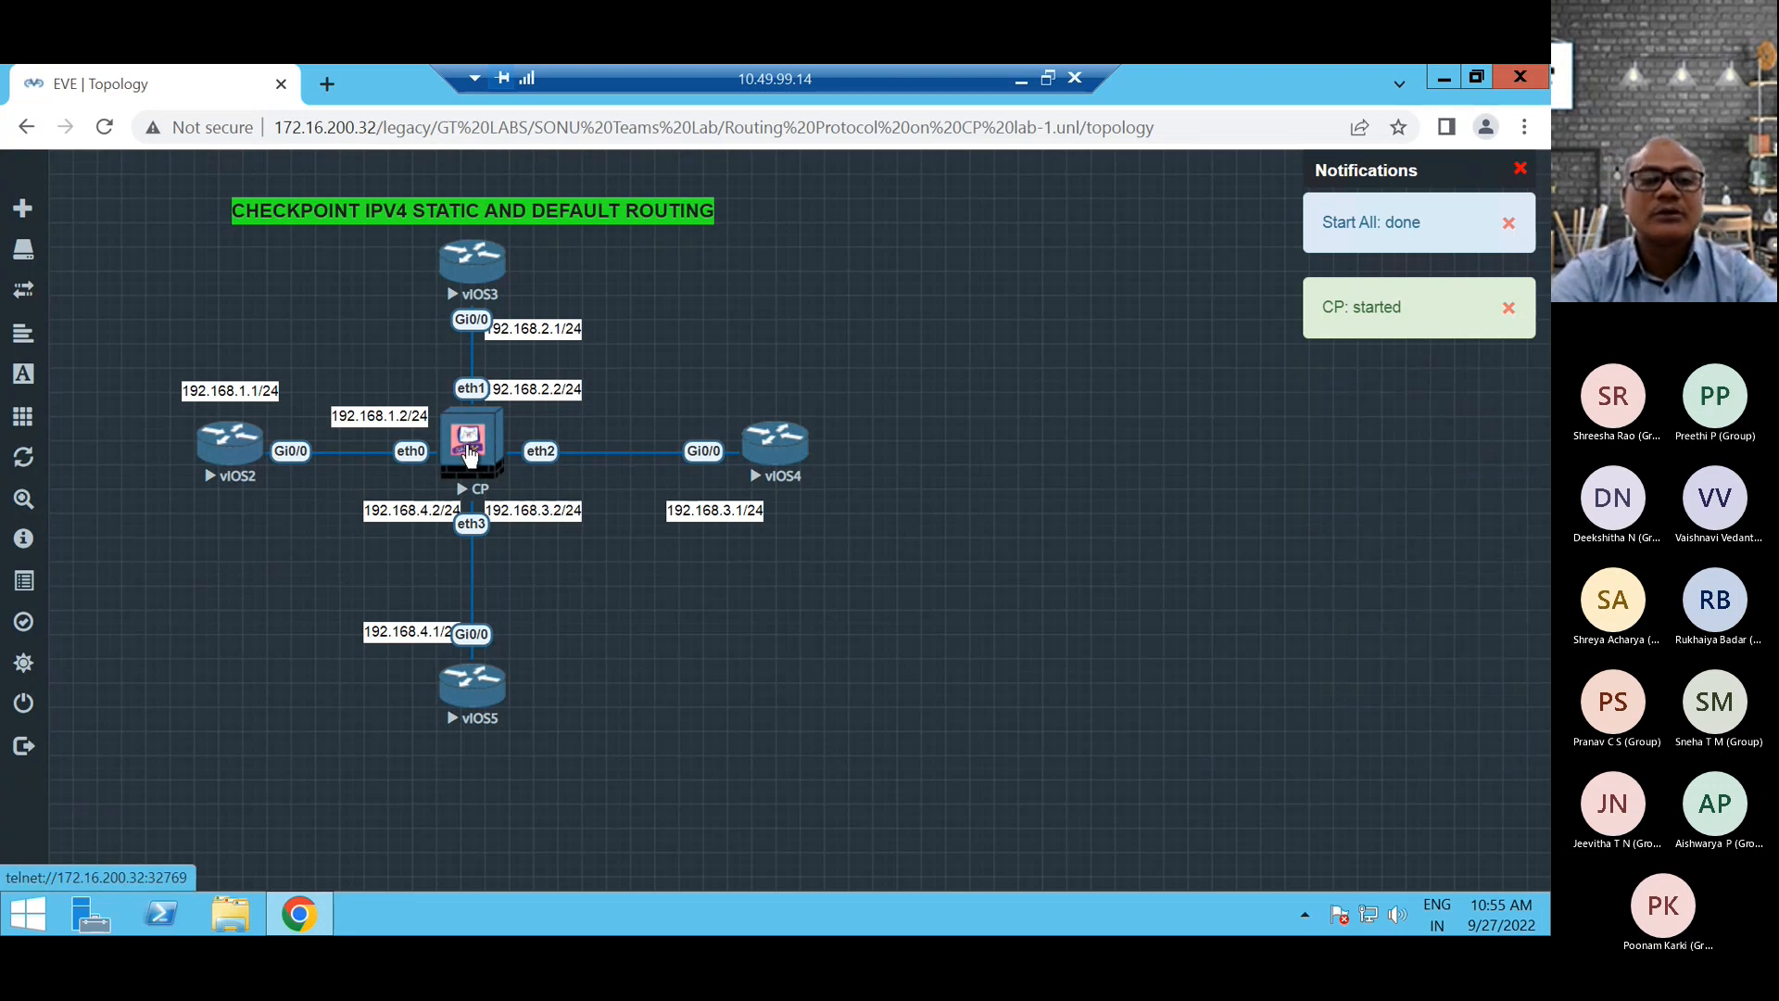
Open the CP node's Telnet console, allowing the external application, and move the console window clear of the CP node.
left_click(468, 454)
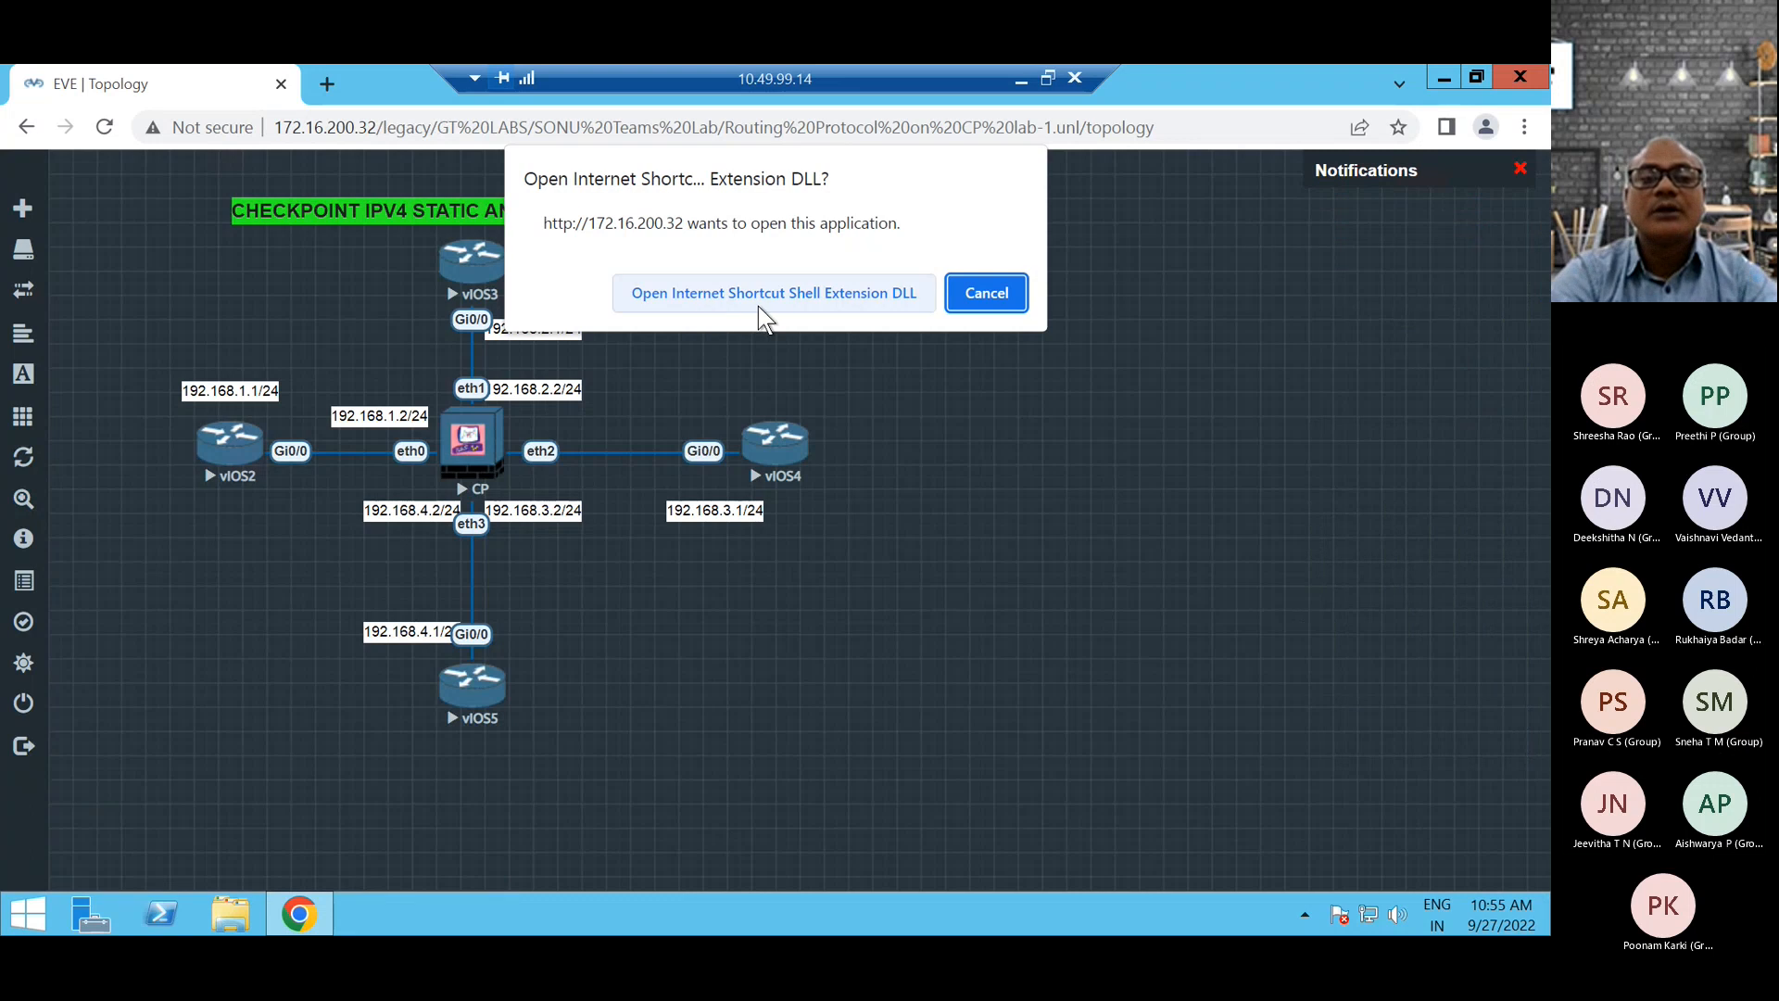
left_click(829, 292)
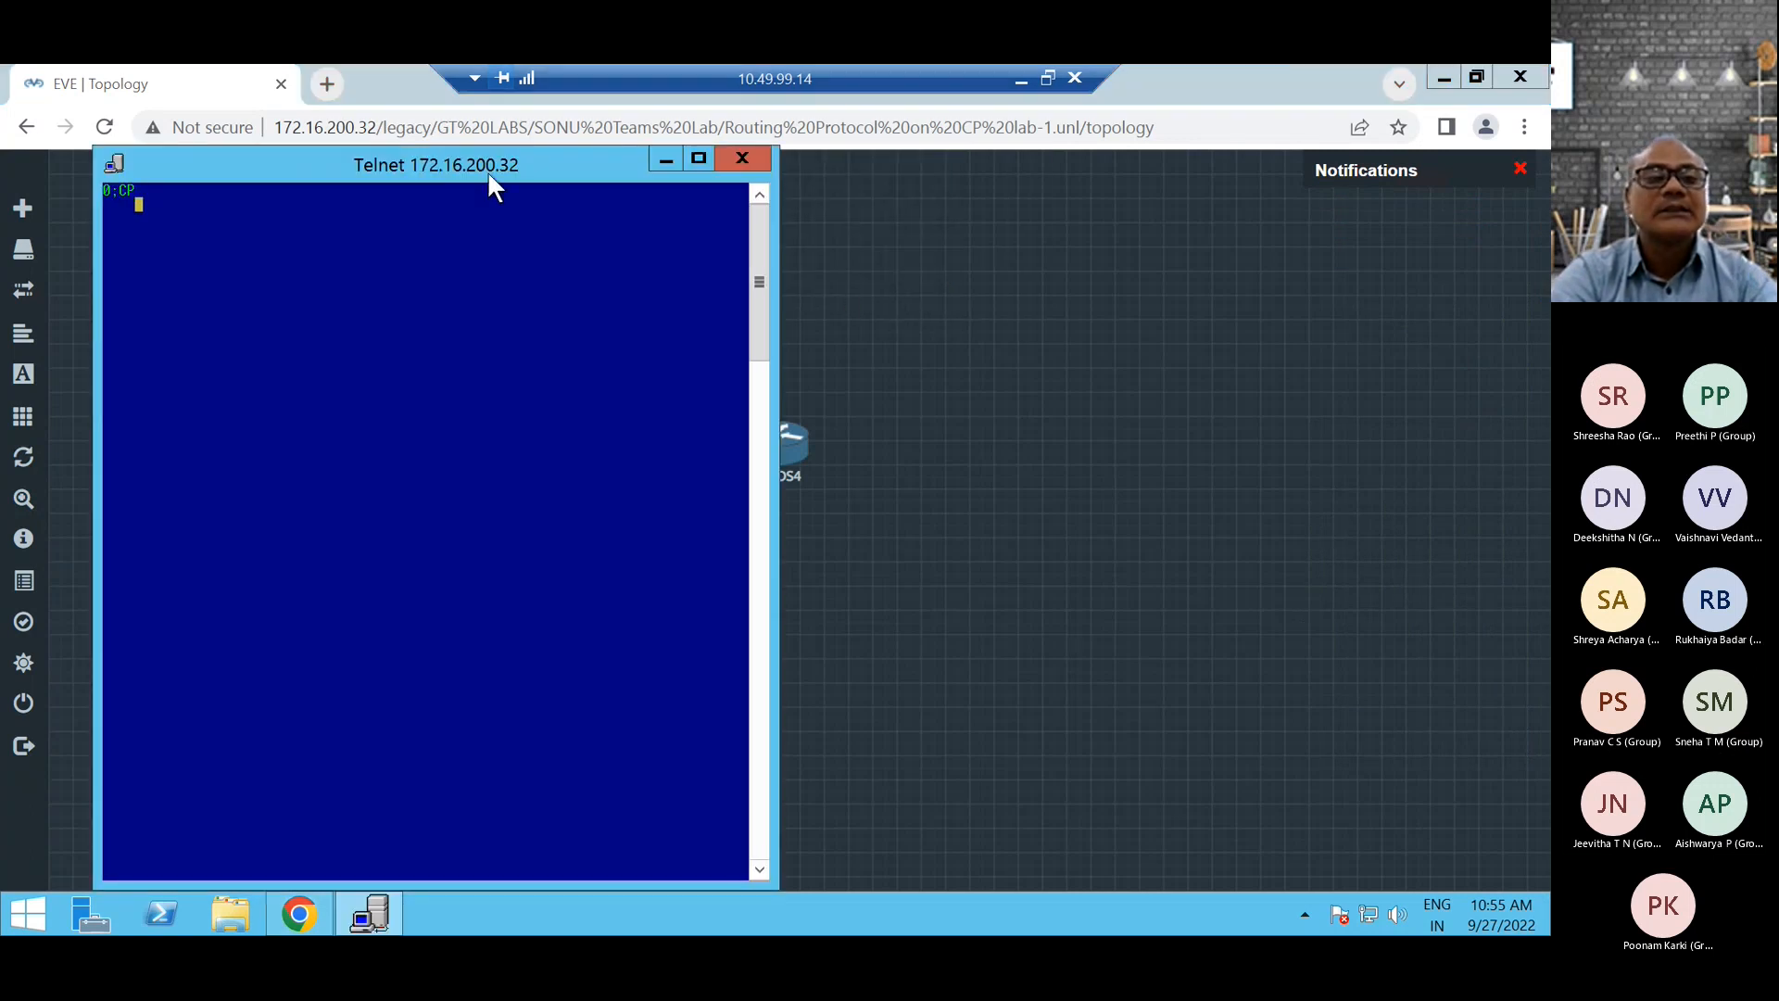
left_click_drag(502, 170, 1136, 112)
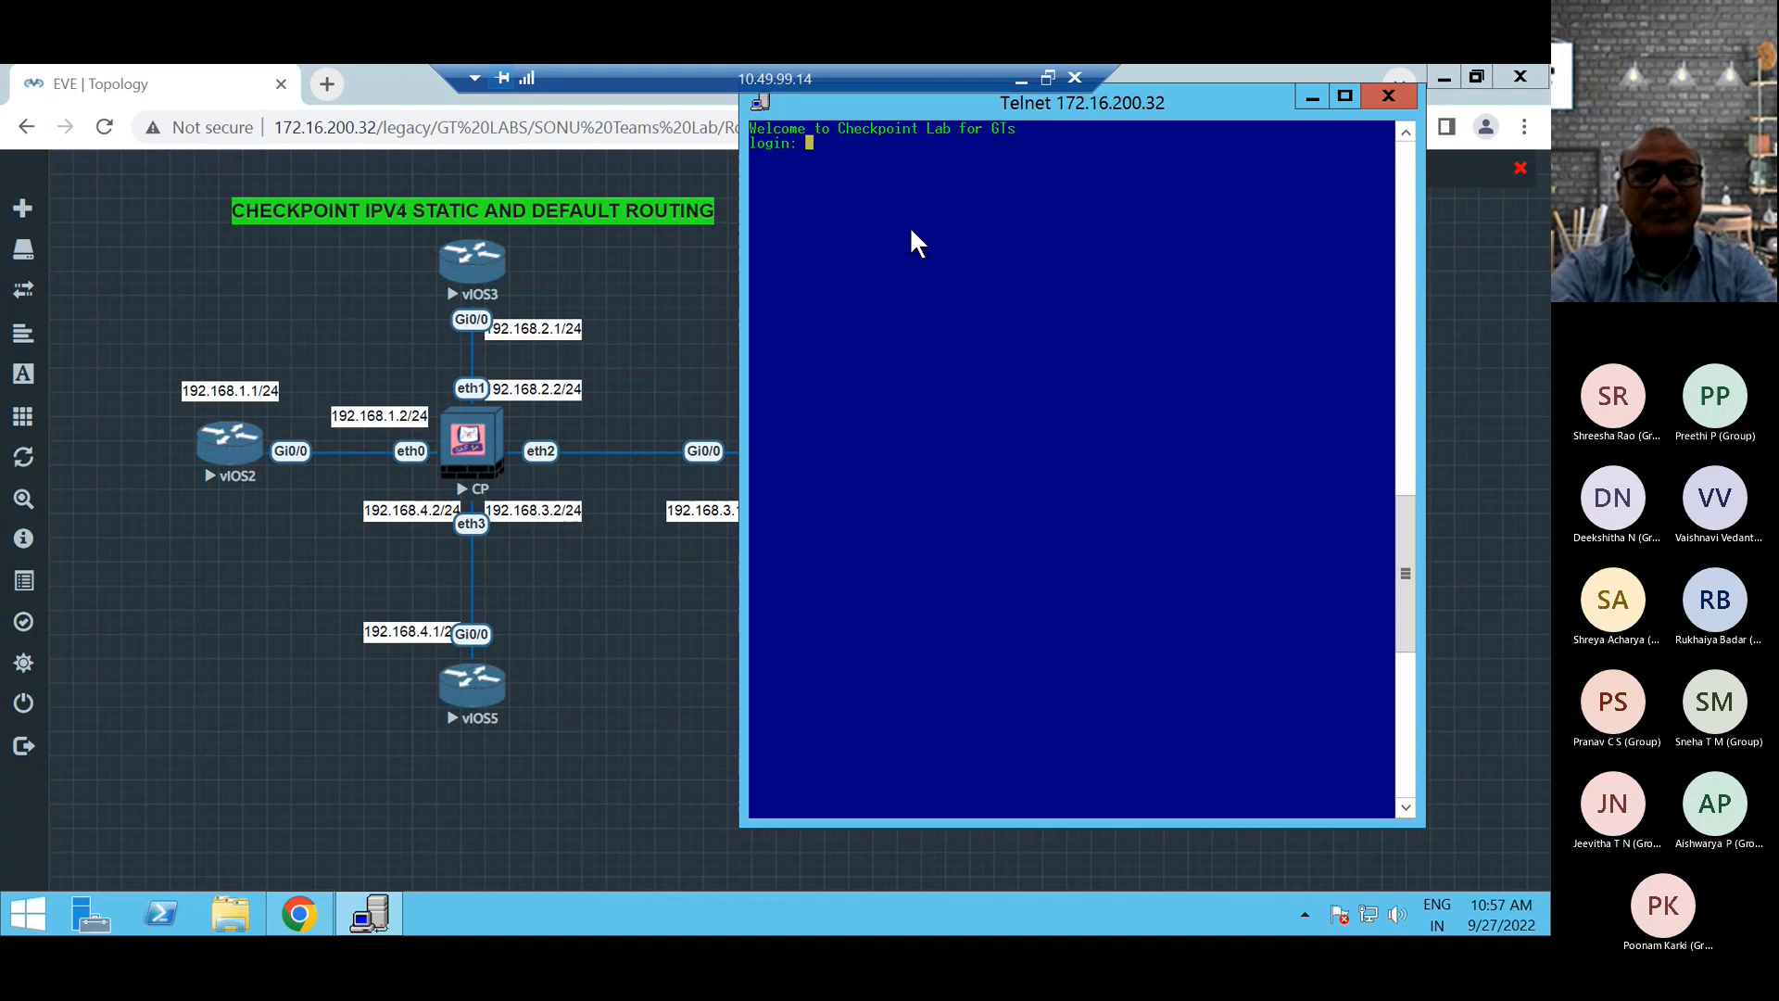
Log in to the firewall console as admin with the account password.
type("admin")
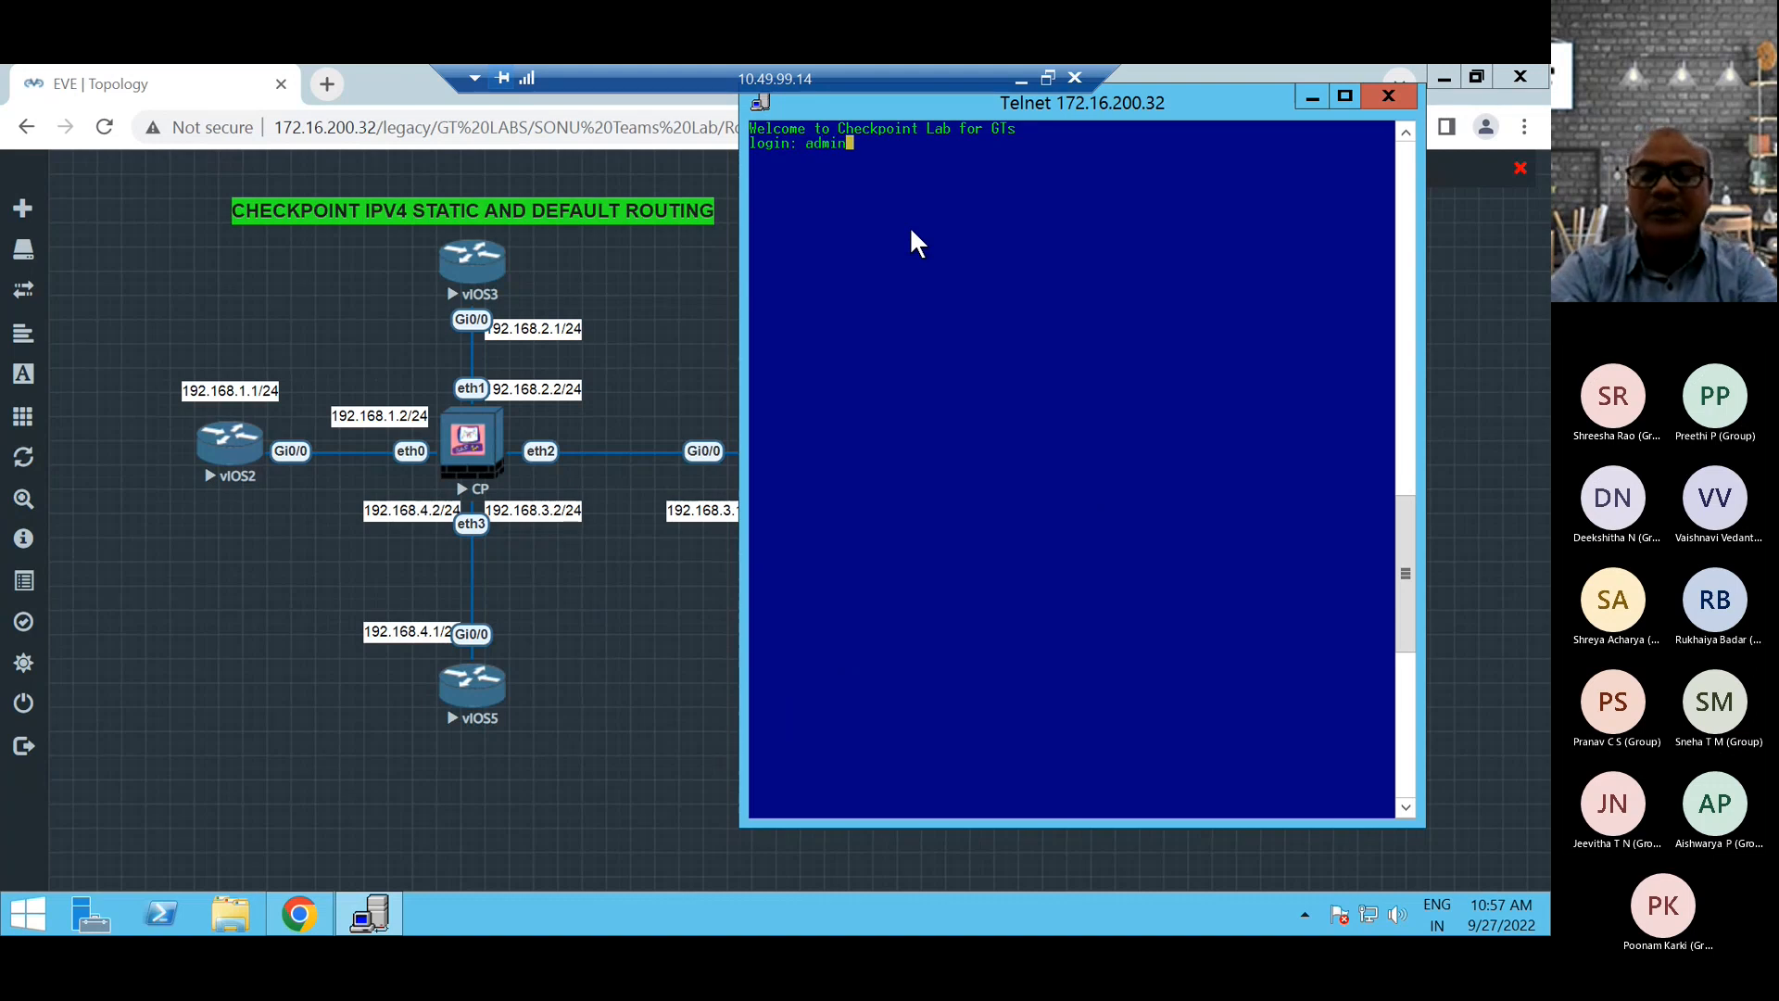
key("Return")
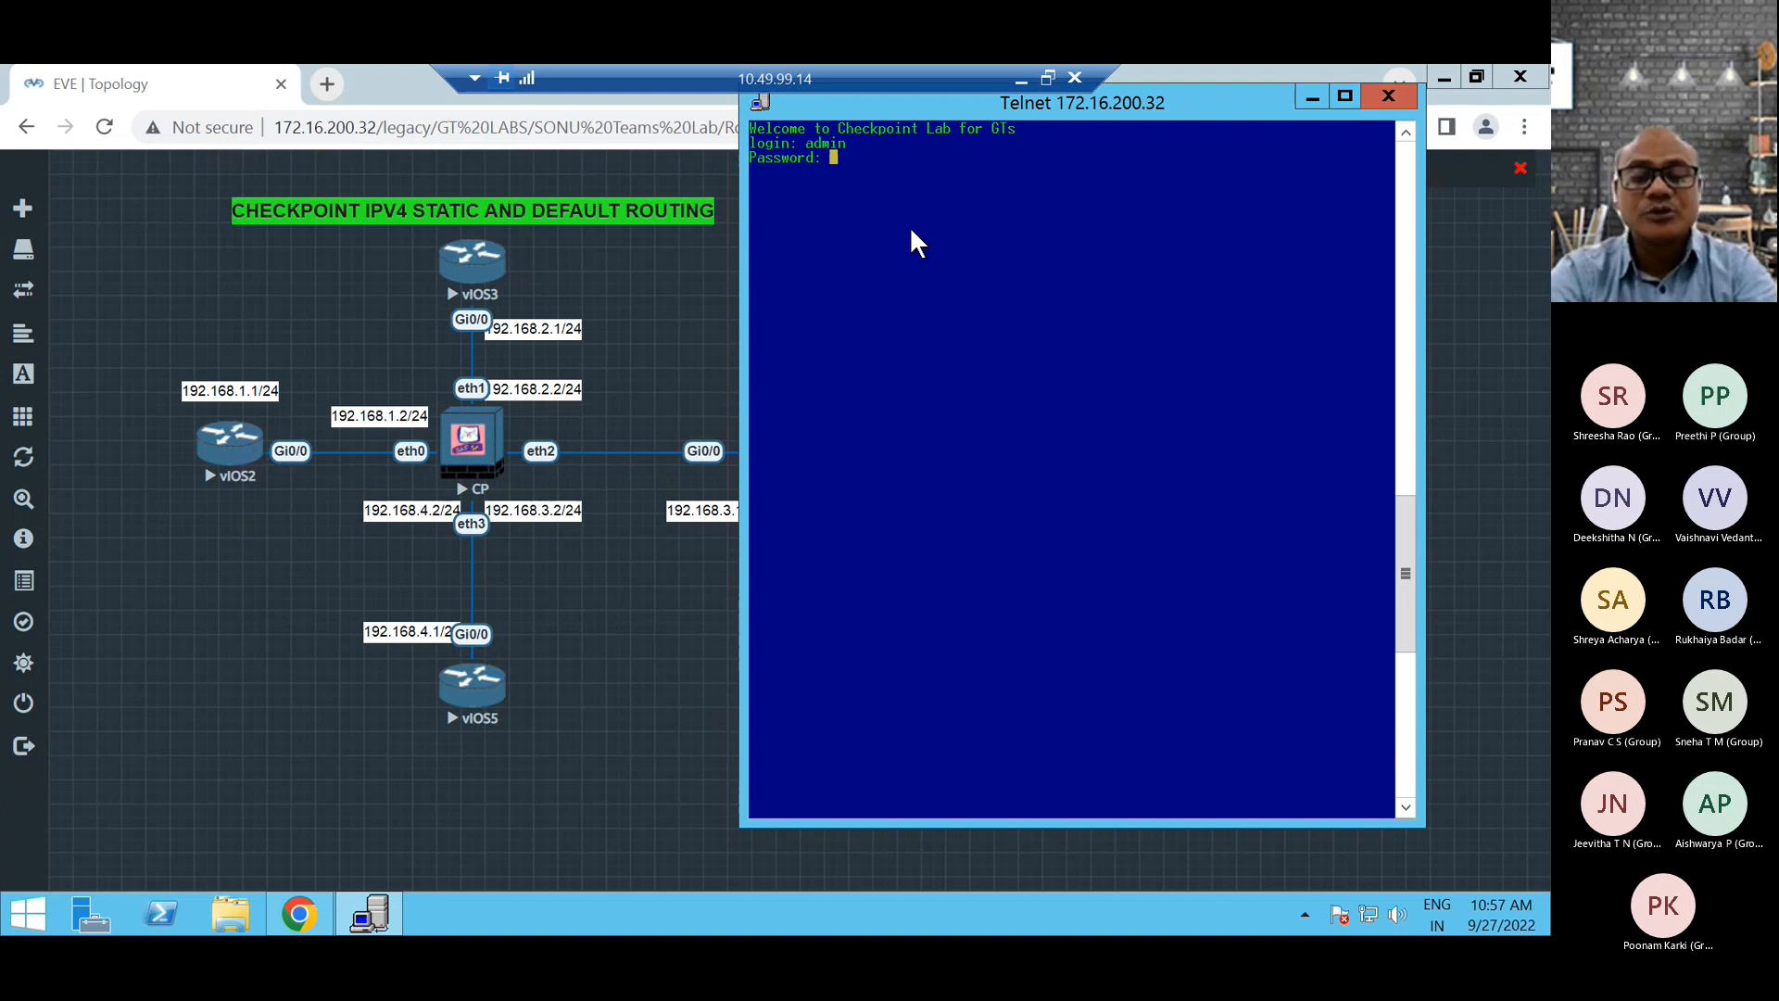
key("Return")
key("Return")
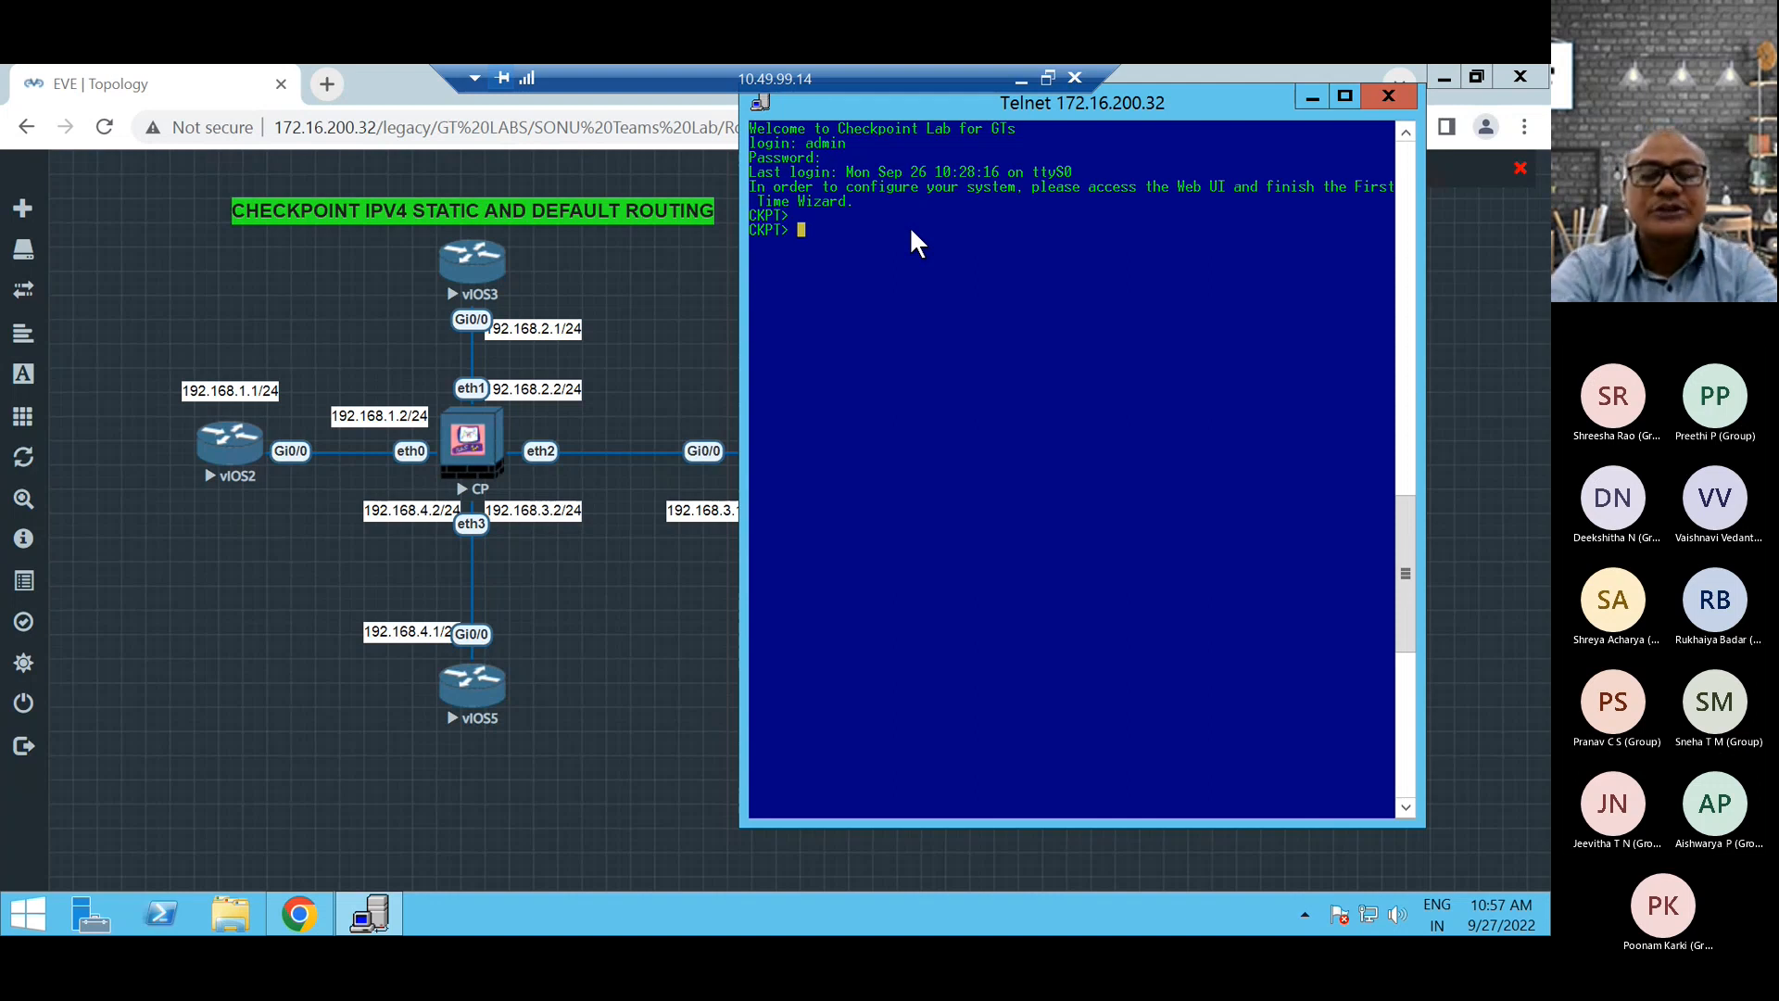
Try to display the firewall configuration with the show config command.
type("sh")
key("Tab")
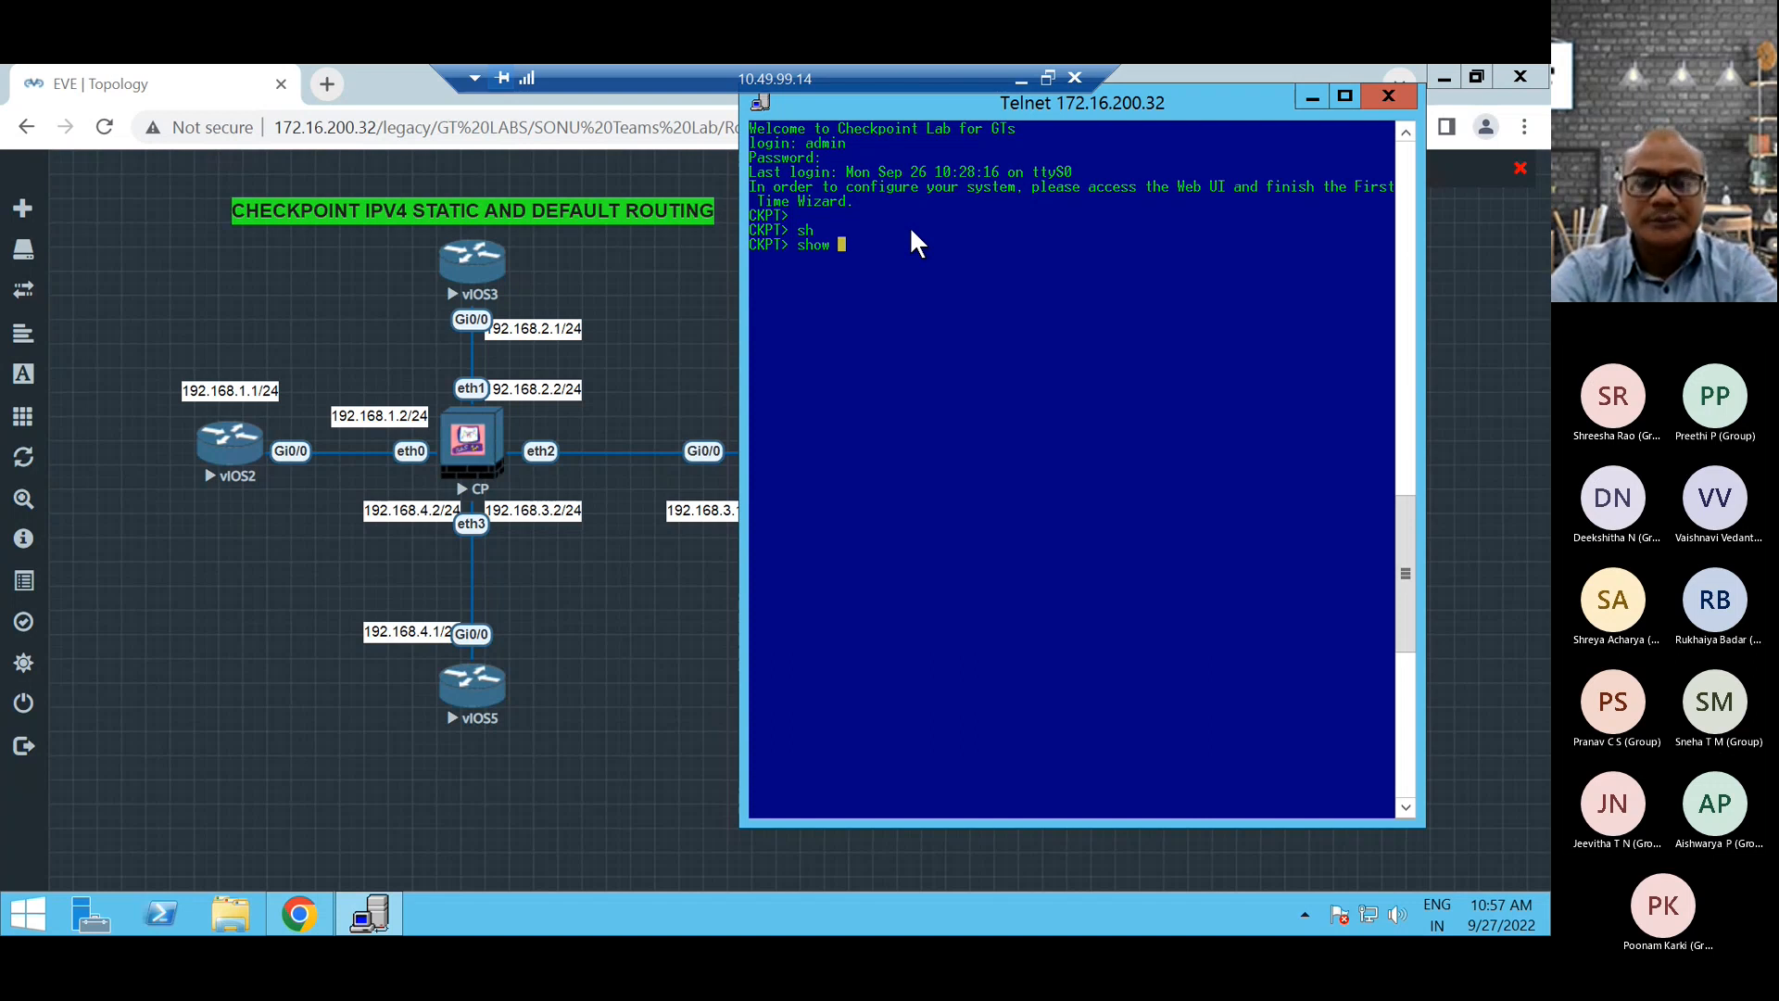
type("config")
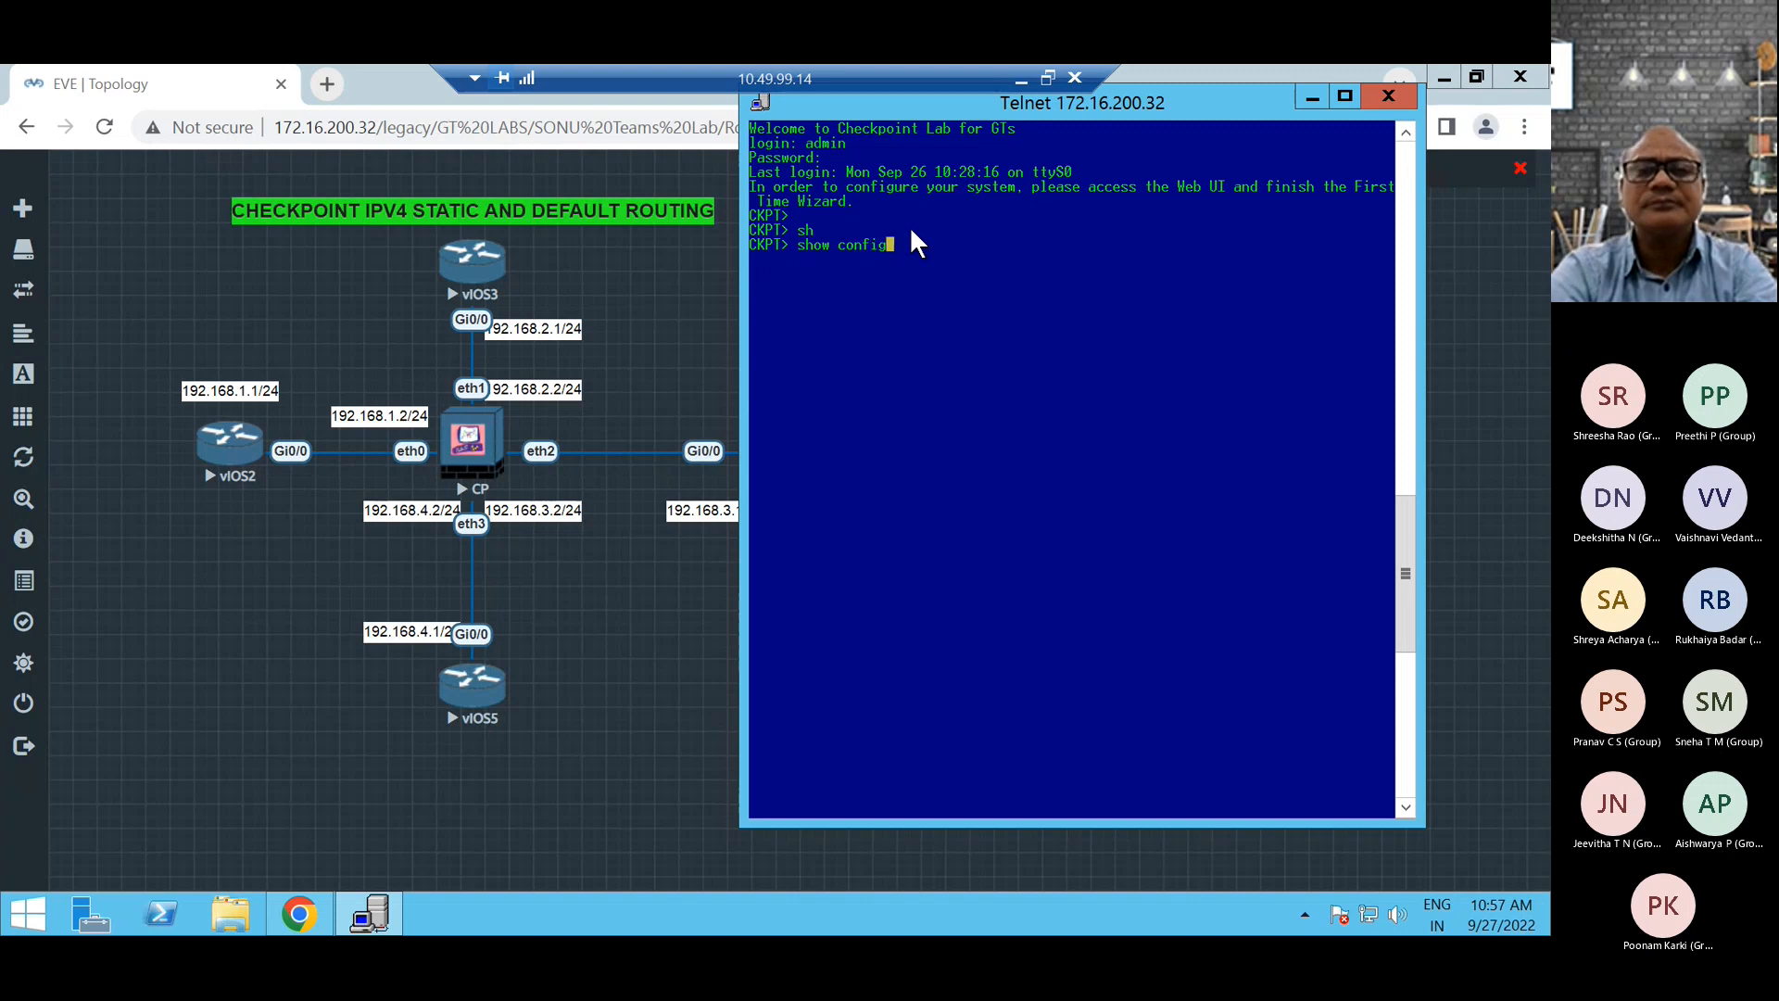
key("Return")
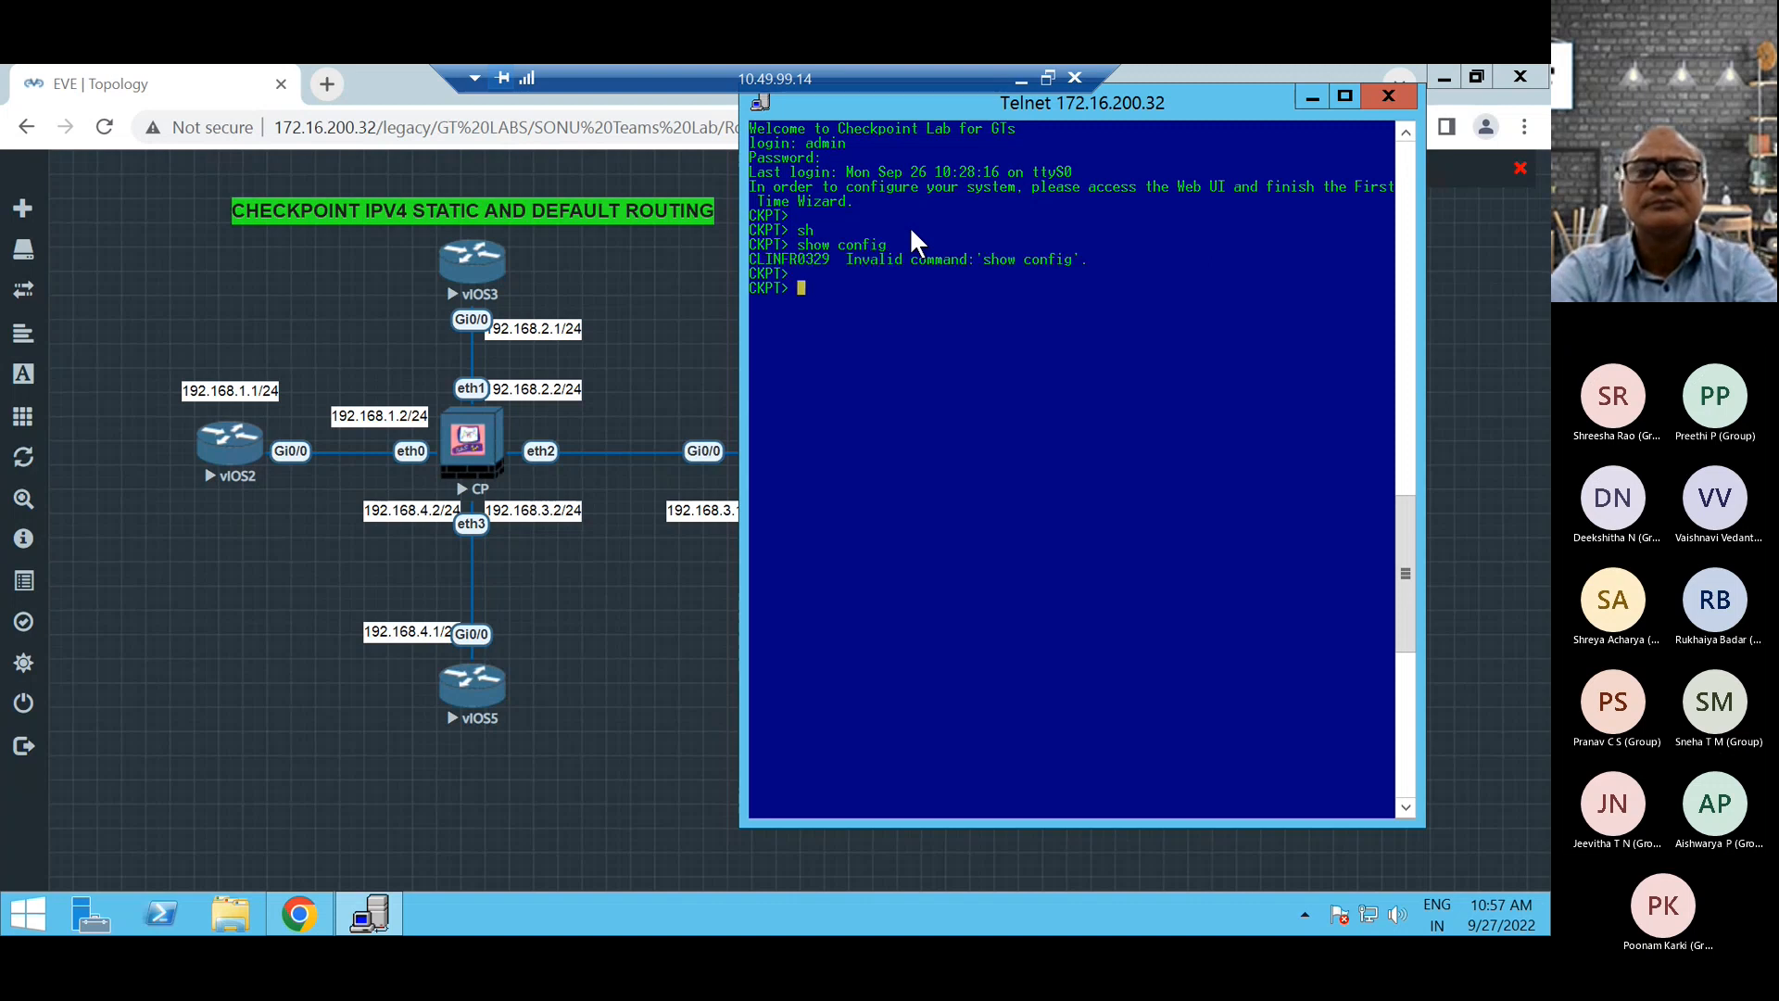
Run show configuration and examine the interface addresses and static routes in its output.
key("Up")
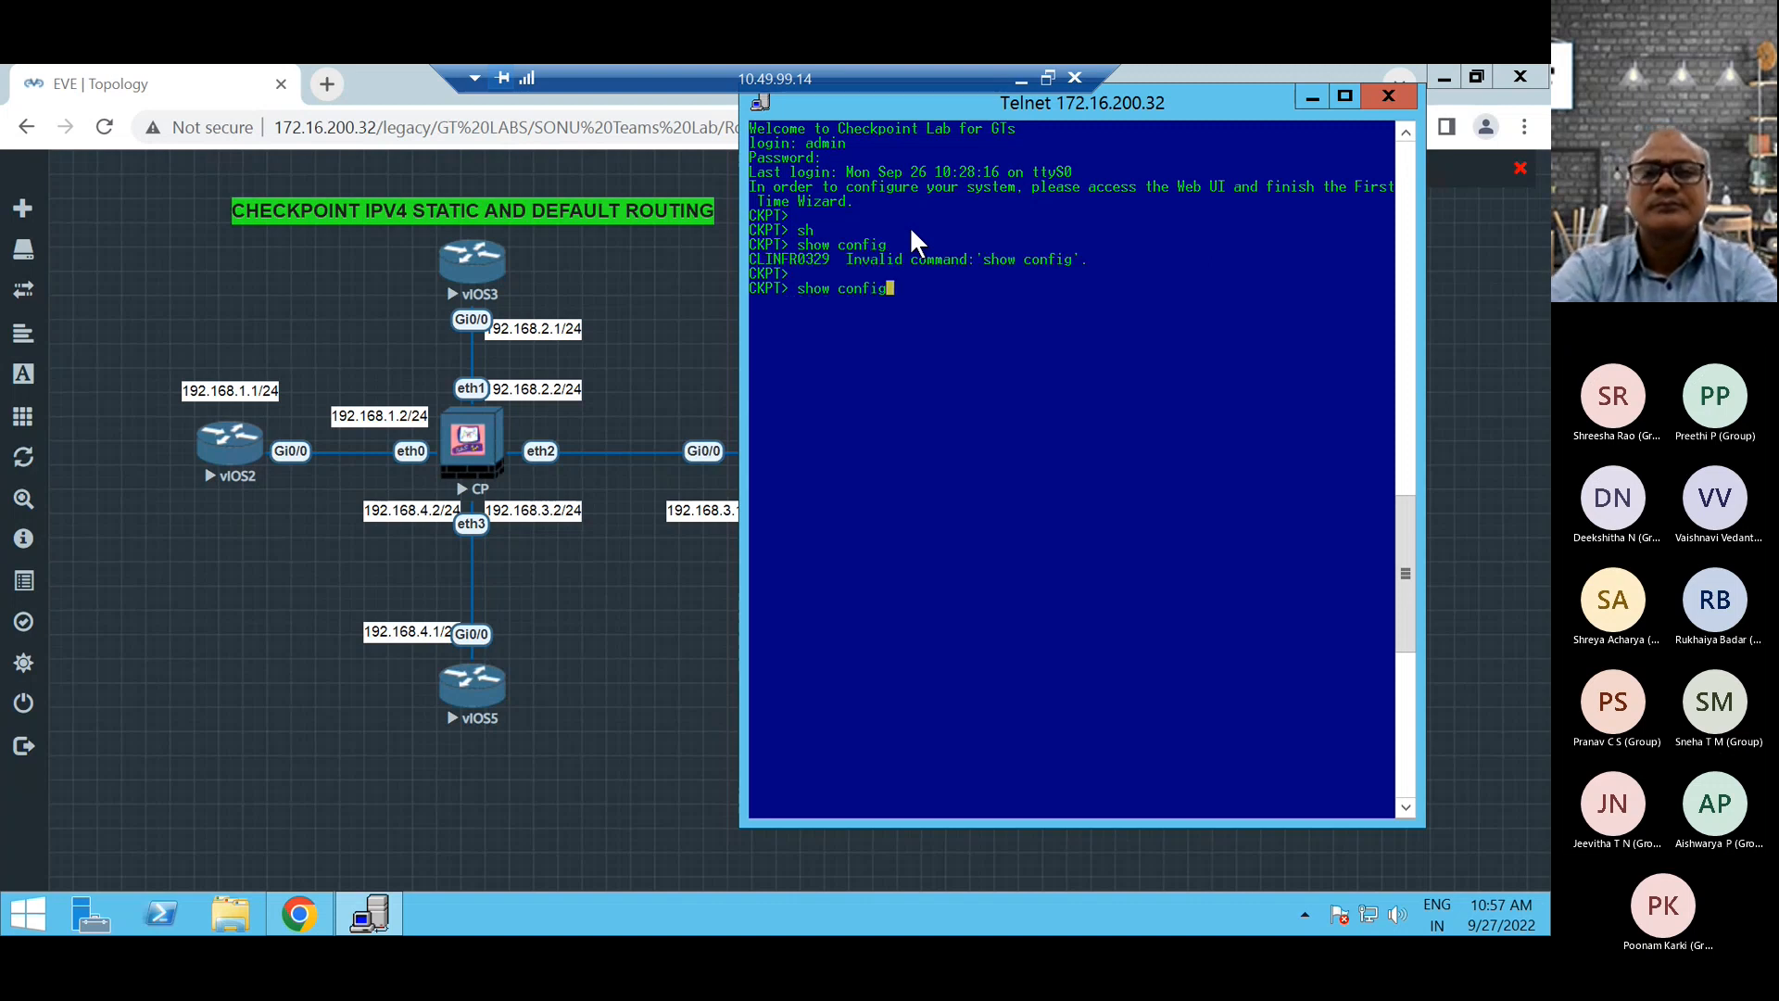
key("BackSpace")
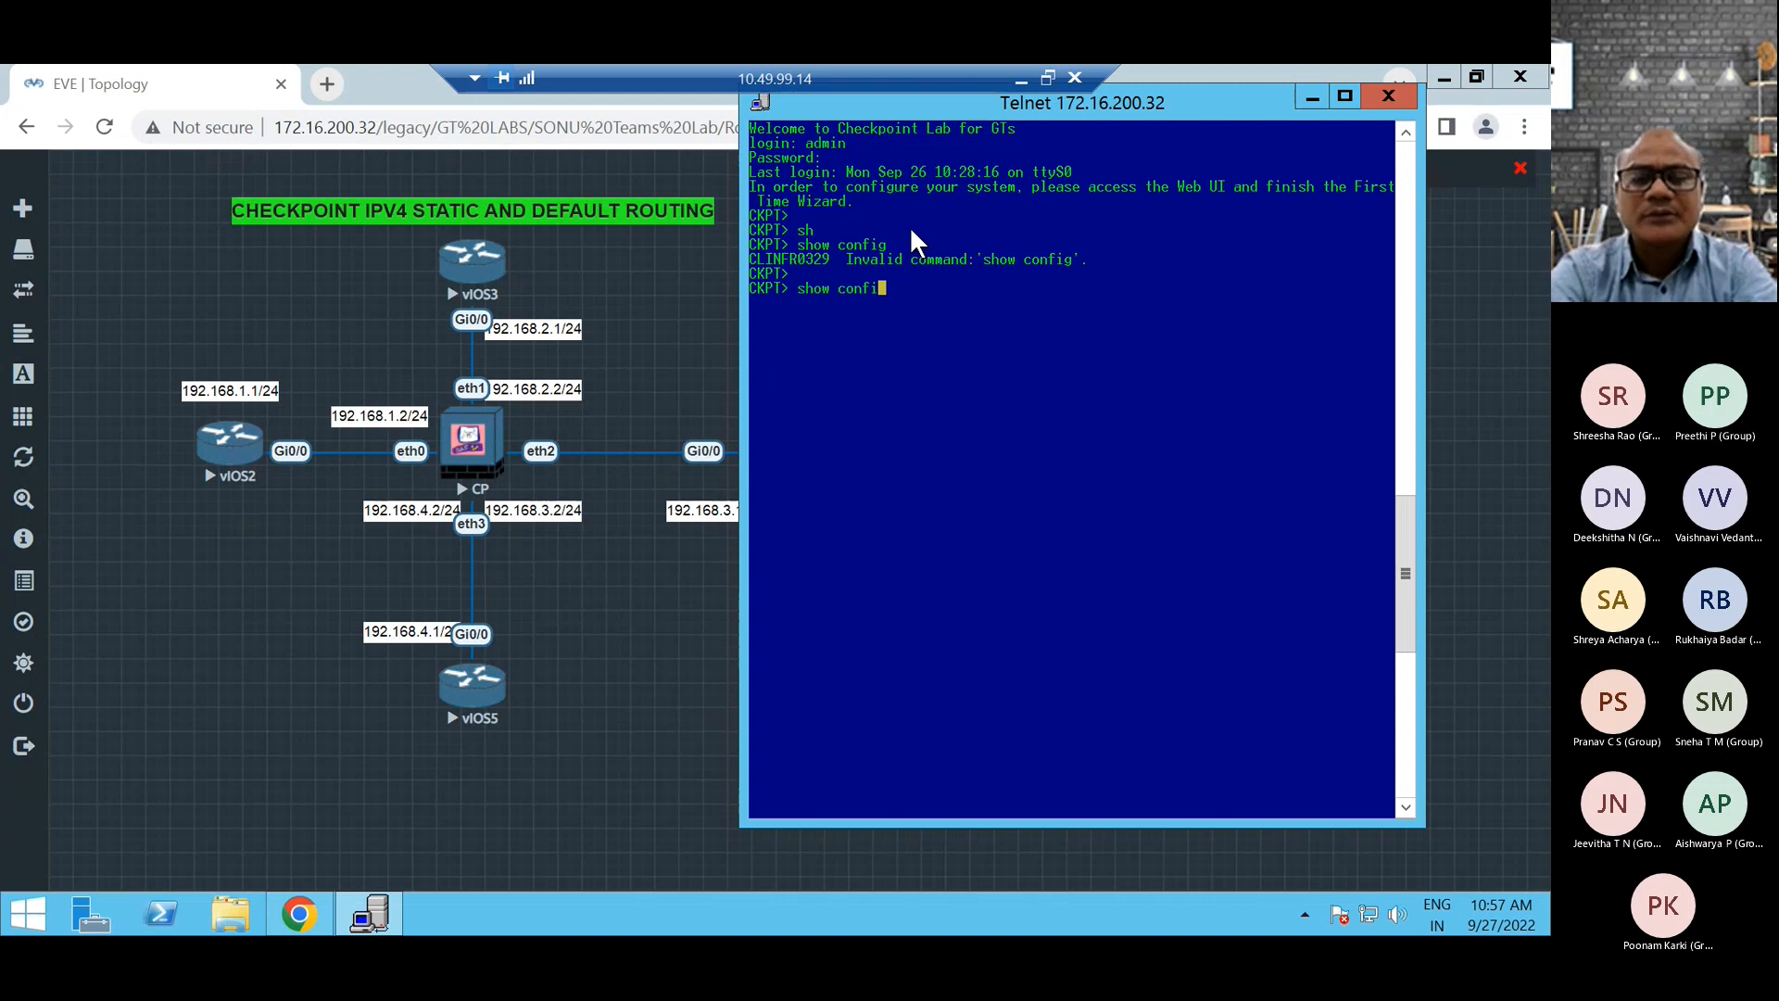
type("g")
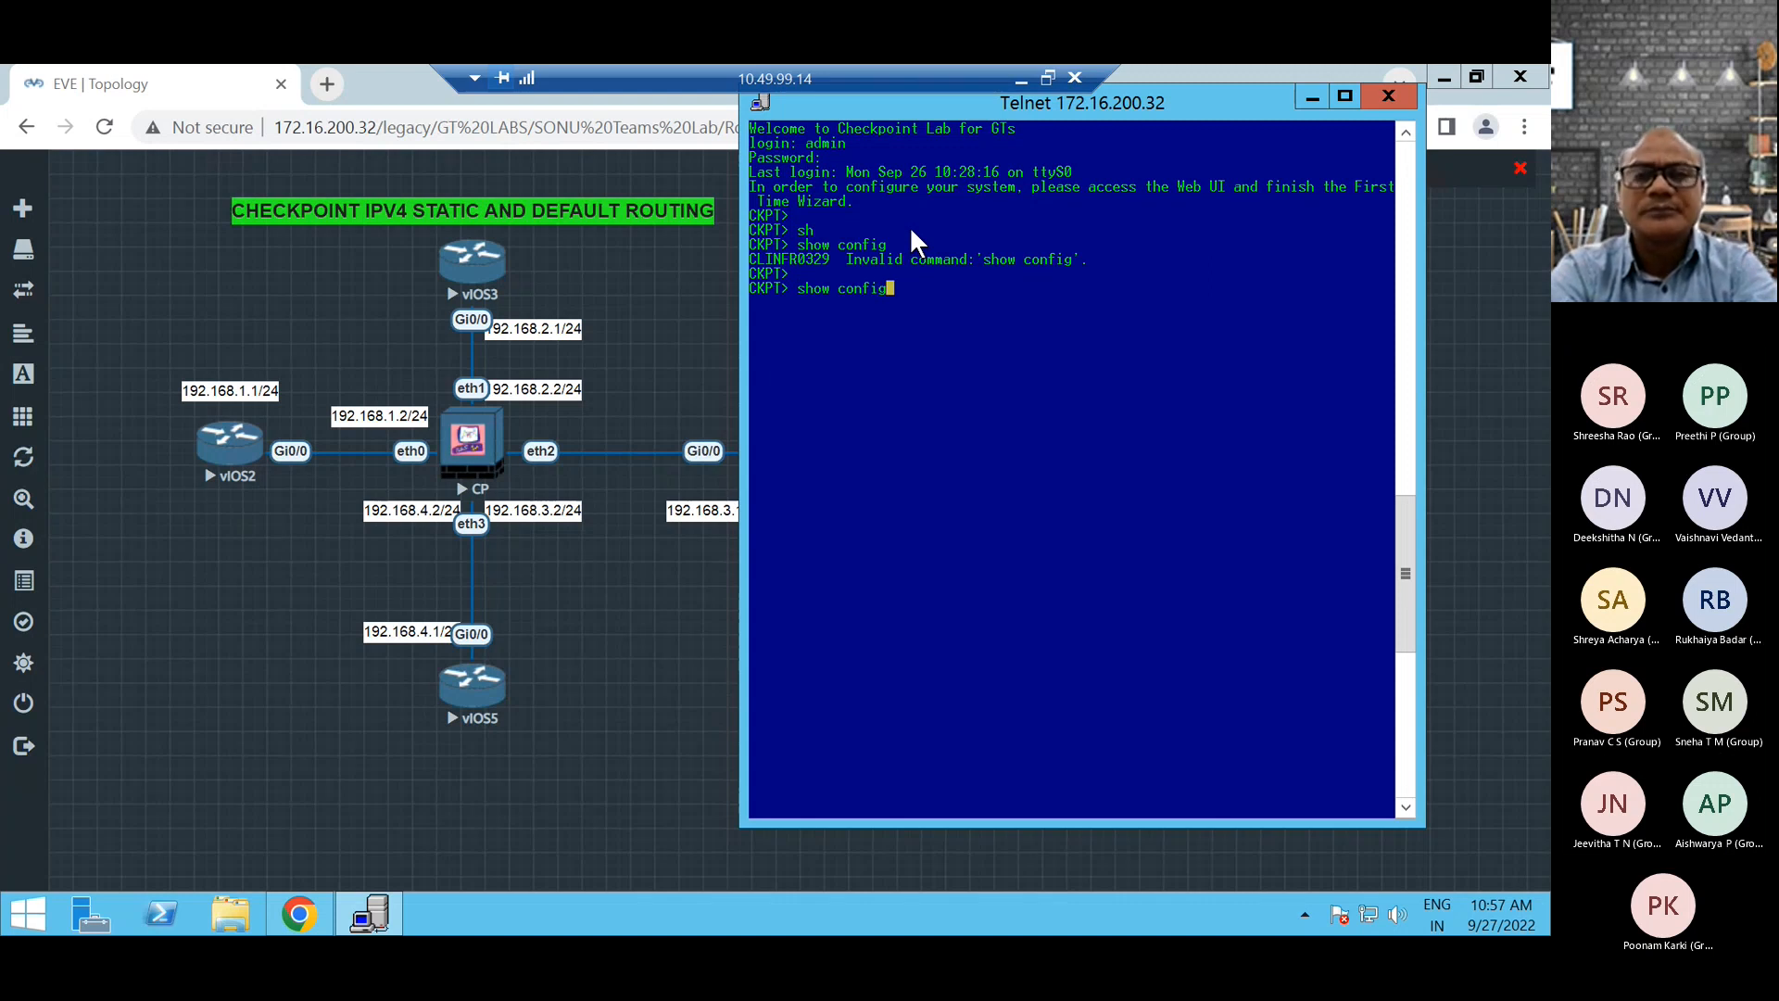
type("uration")
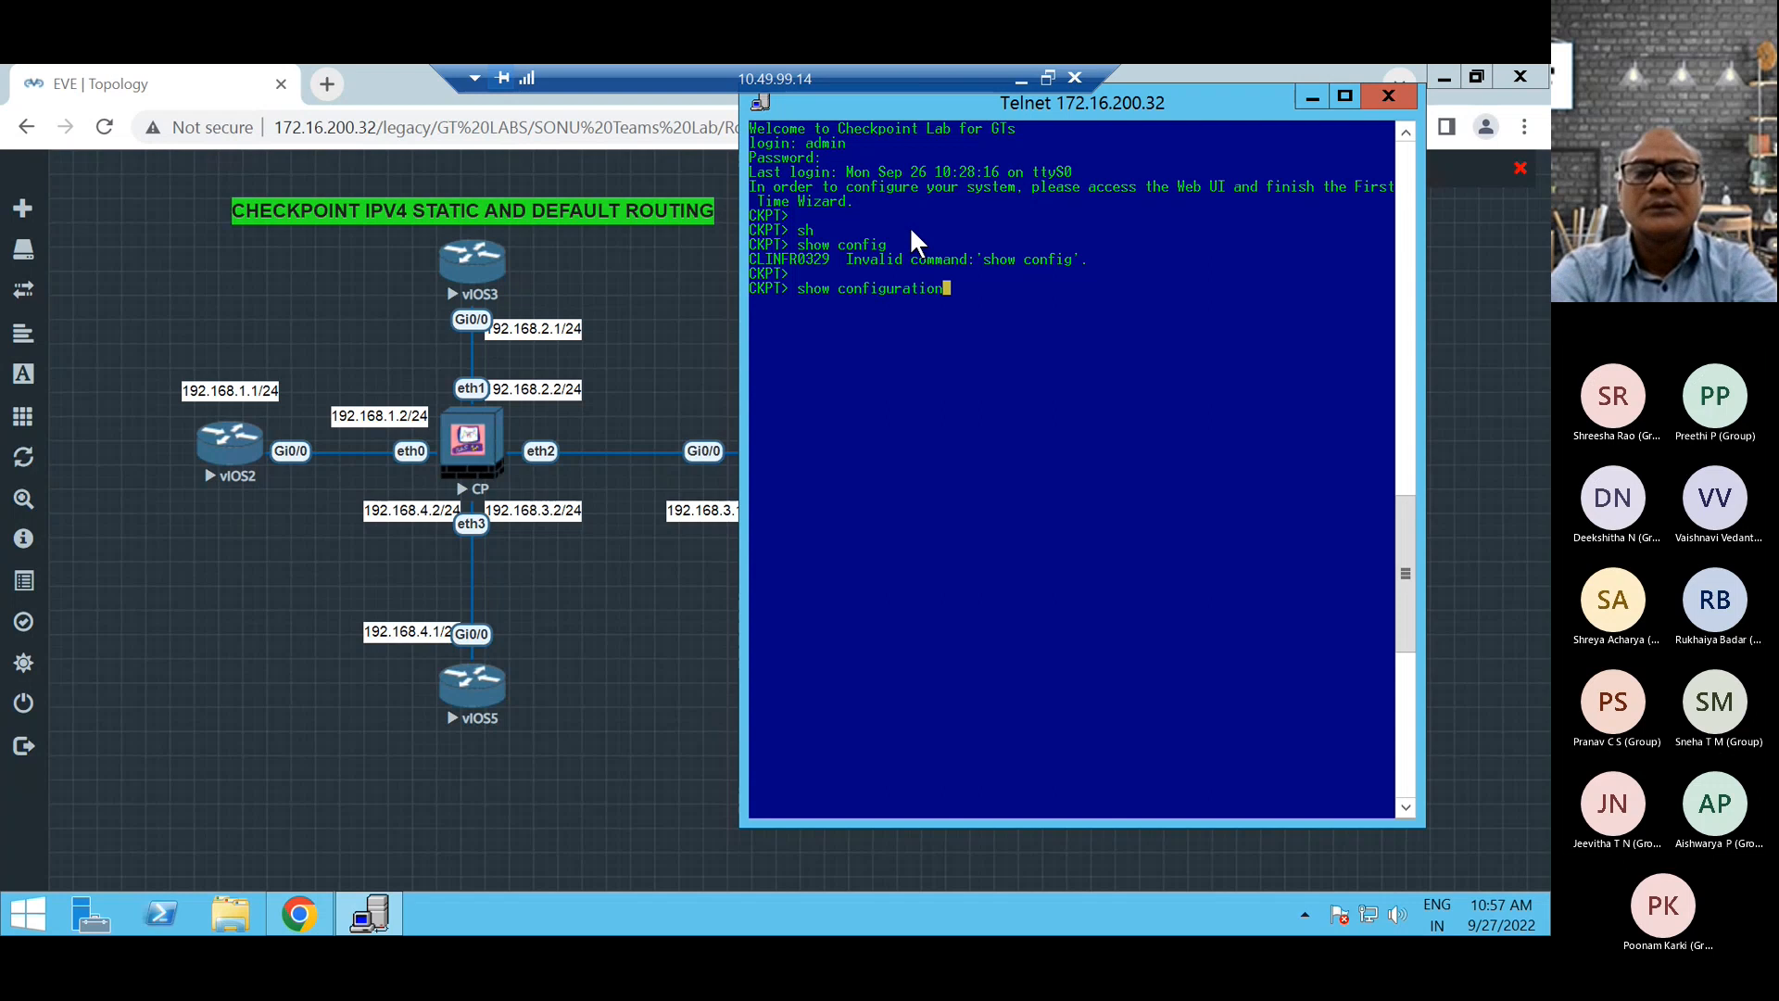
key("Return")
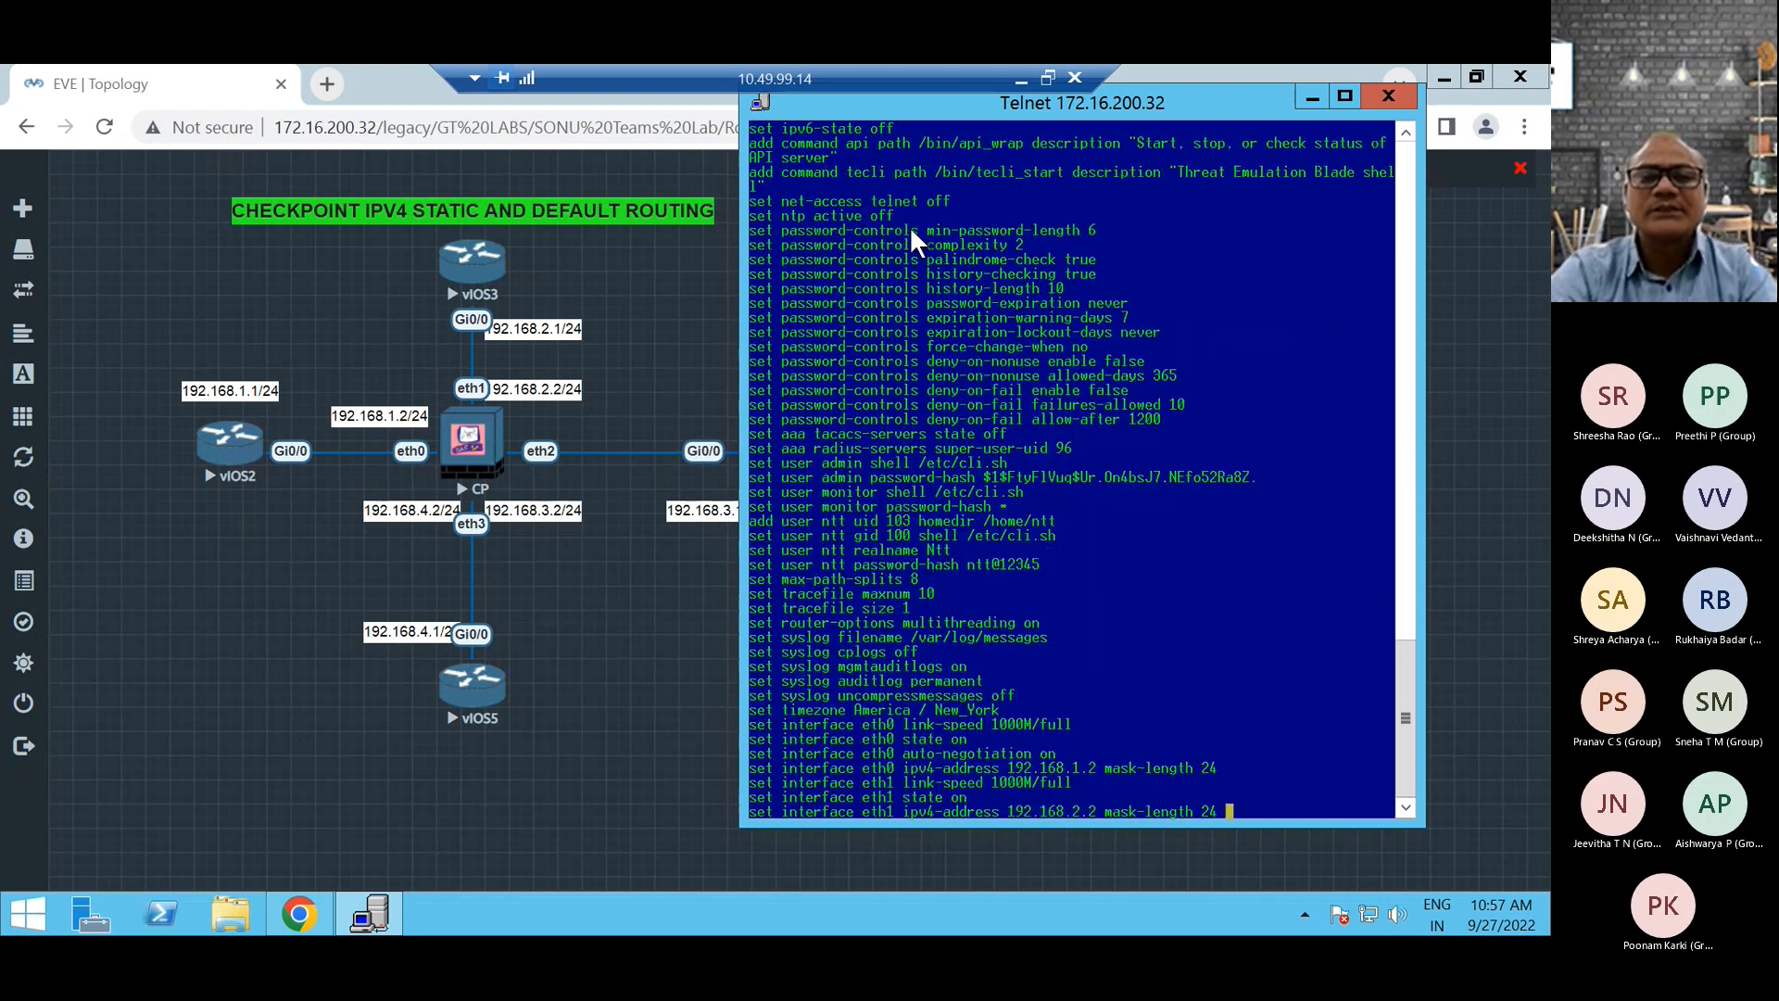
scroll(957, 276, "up", 2)
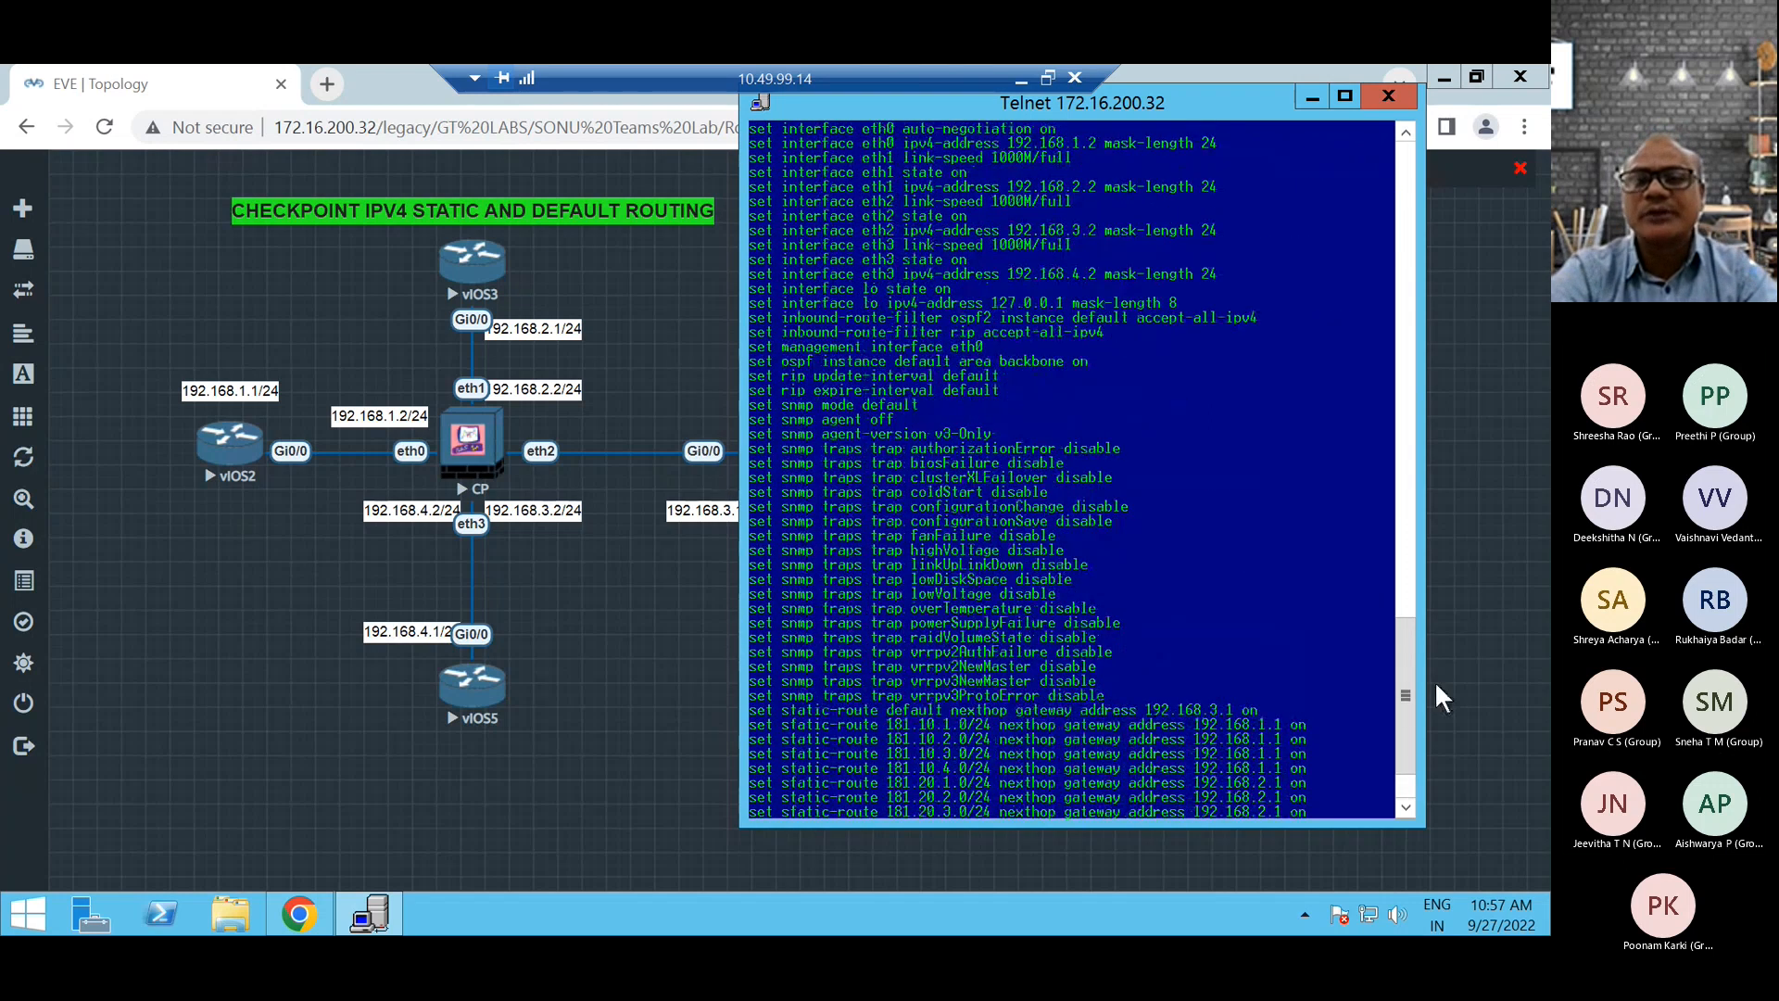
mouse_move(1405, 696)
left_mouse_down()
mouse_move(1392, 504)
mouse_move(1401, 688)
left_mouse_up()
scroll(1208, 777, "down", 2)
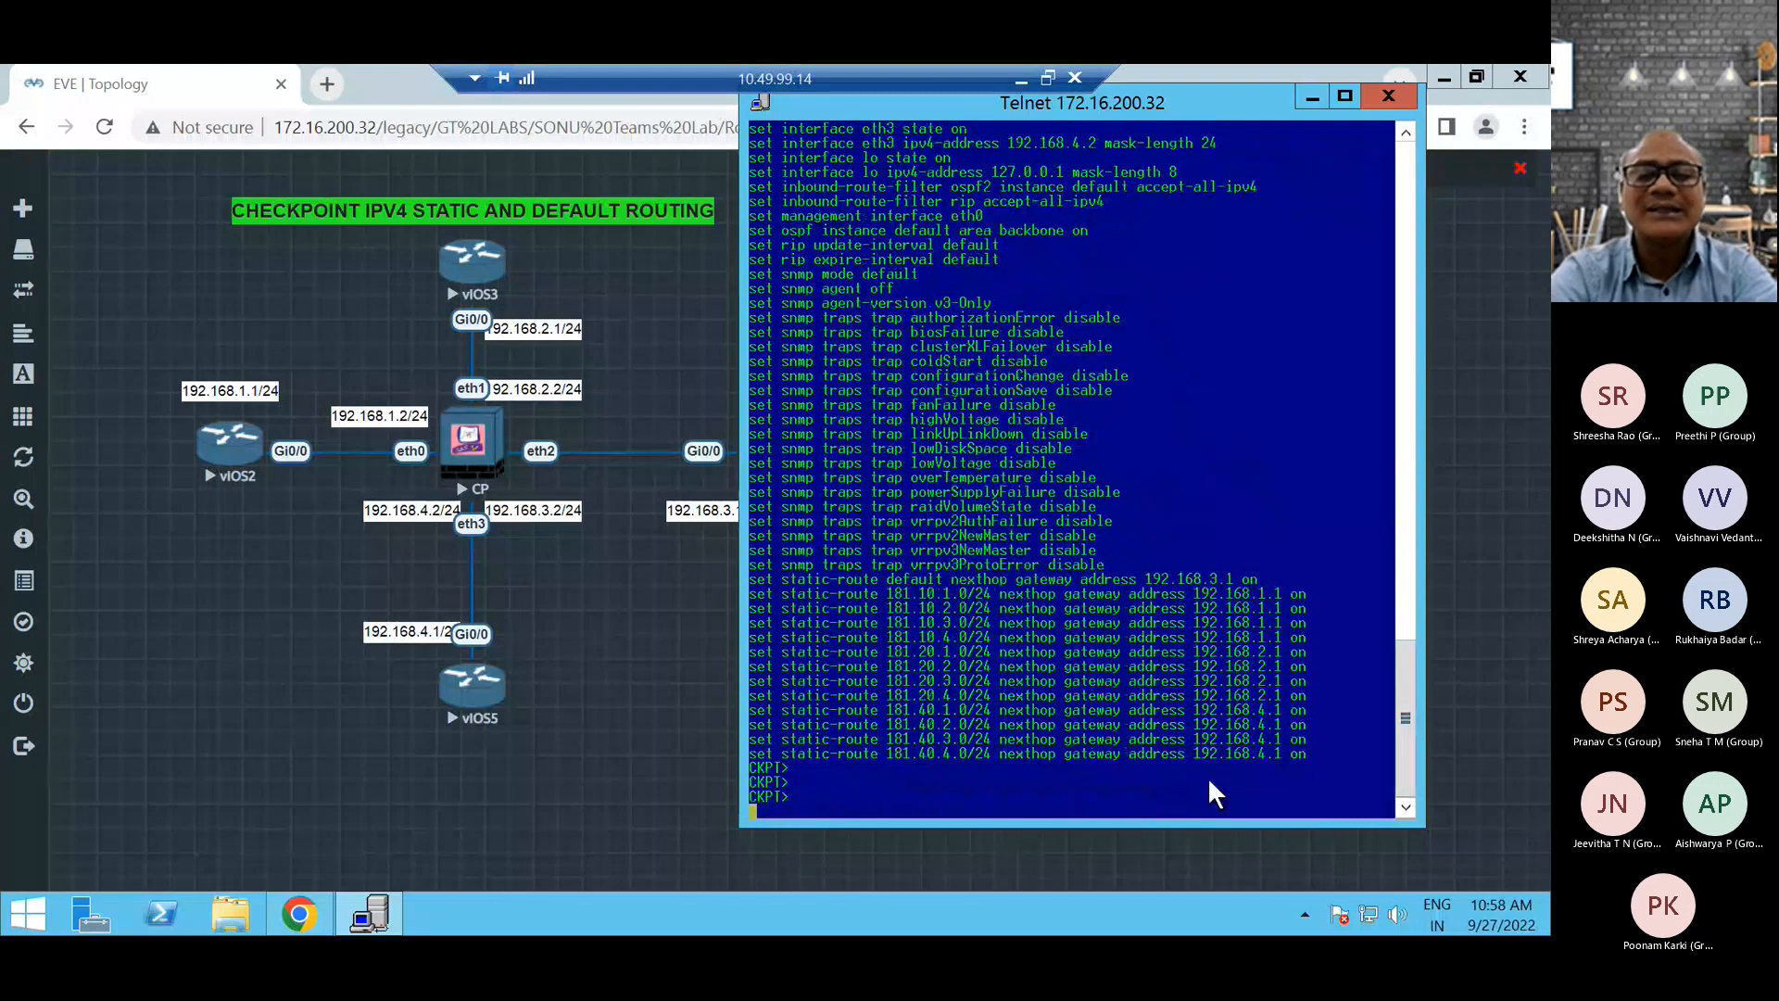
List the firewall's interfaces with the show interfaces command.
key("Return")
key("Return")
type("sh")
key("Tab")
type("int")
key("Tab")
type("s")
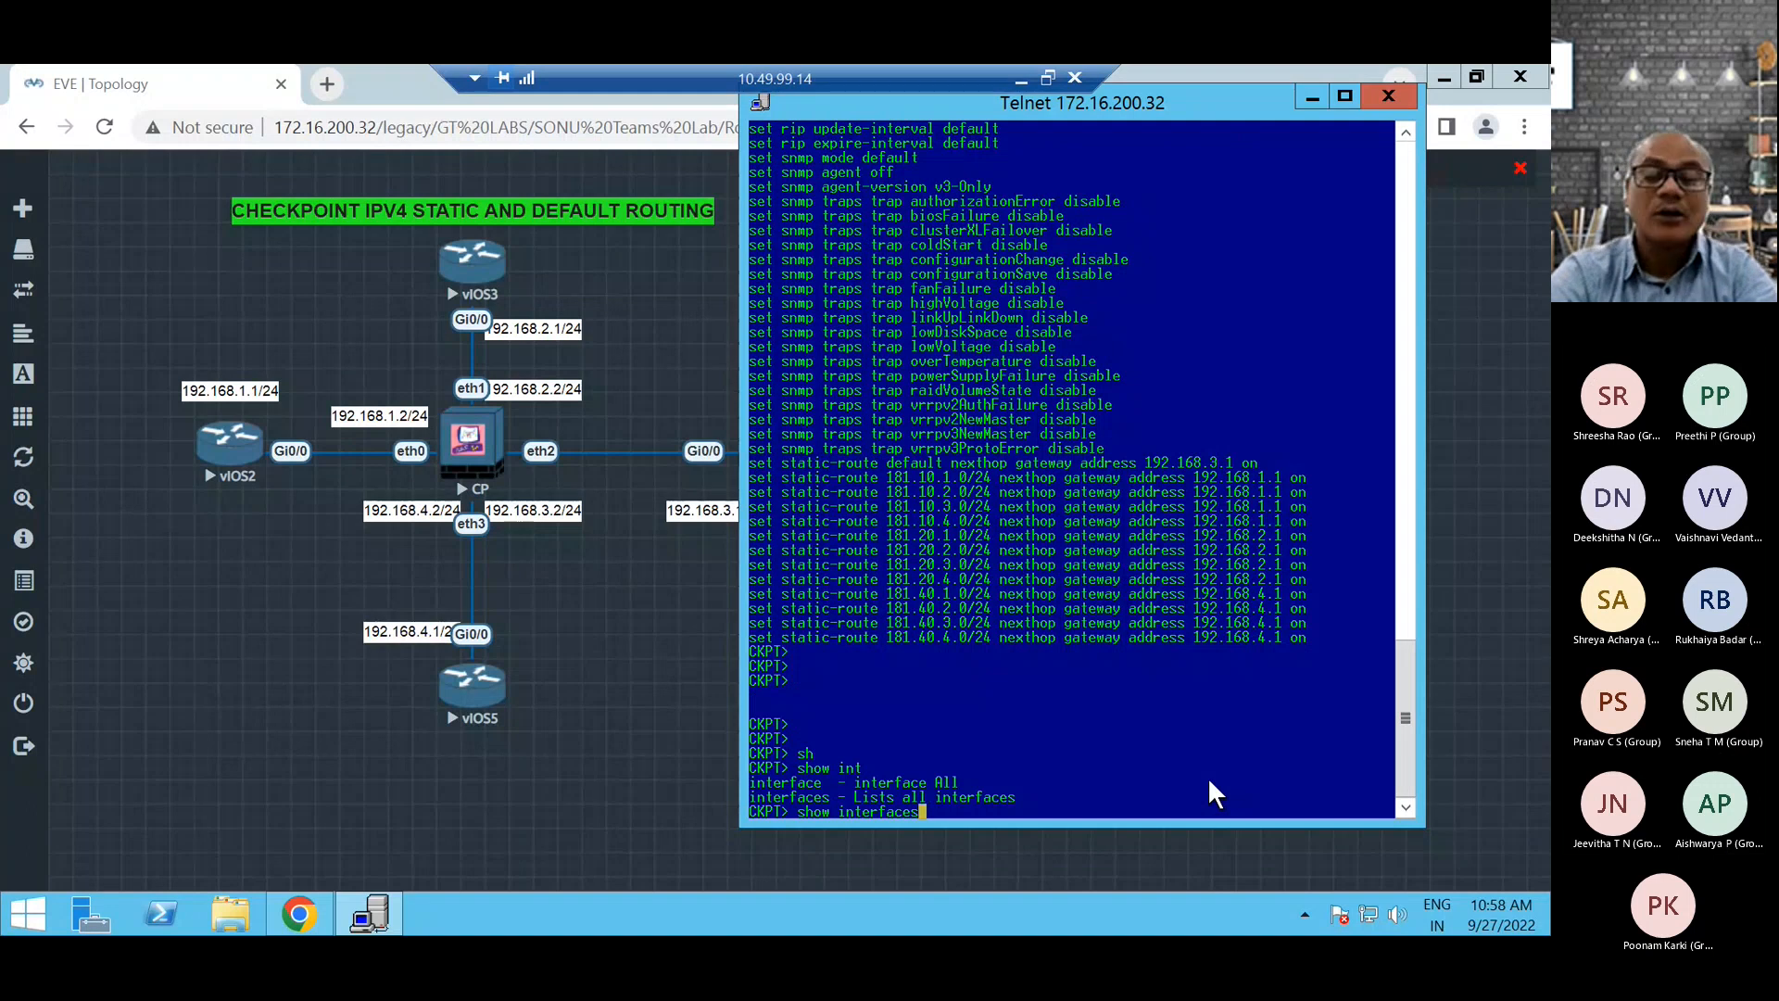
key("BackSpace")
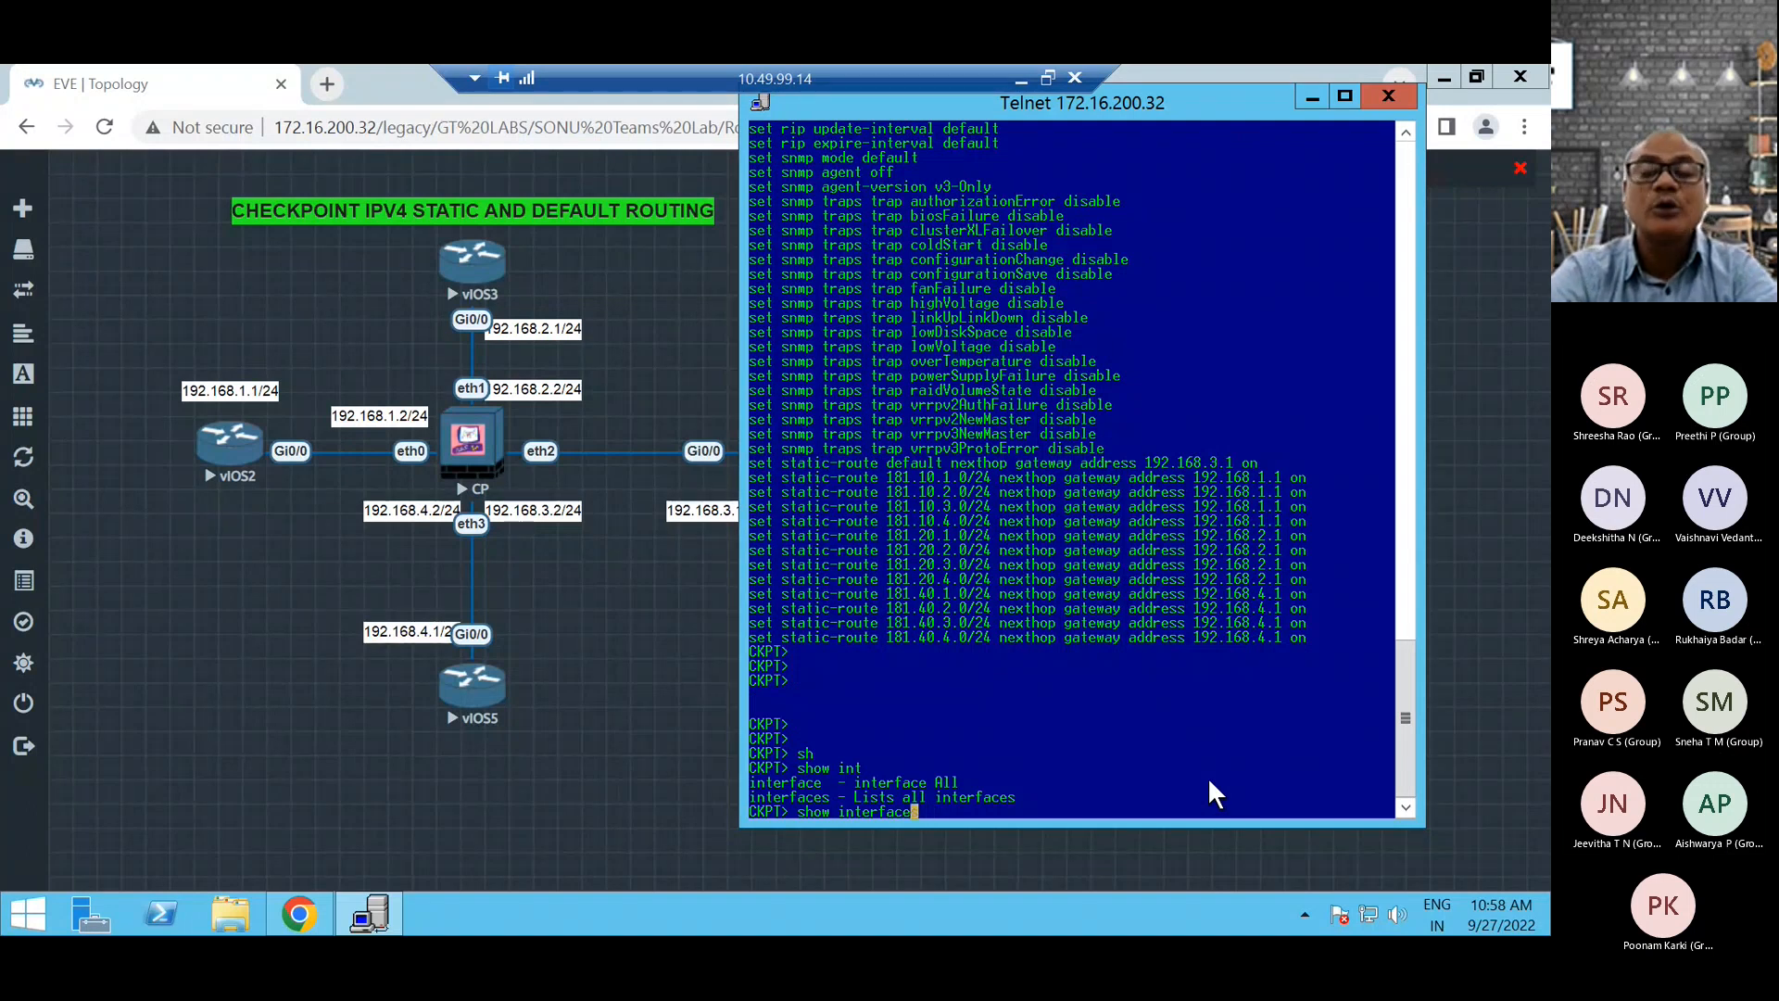
type("s")
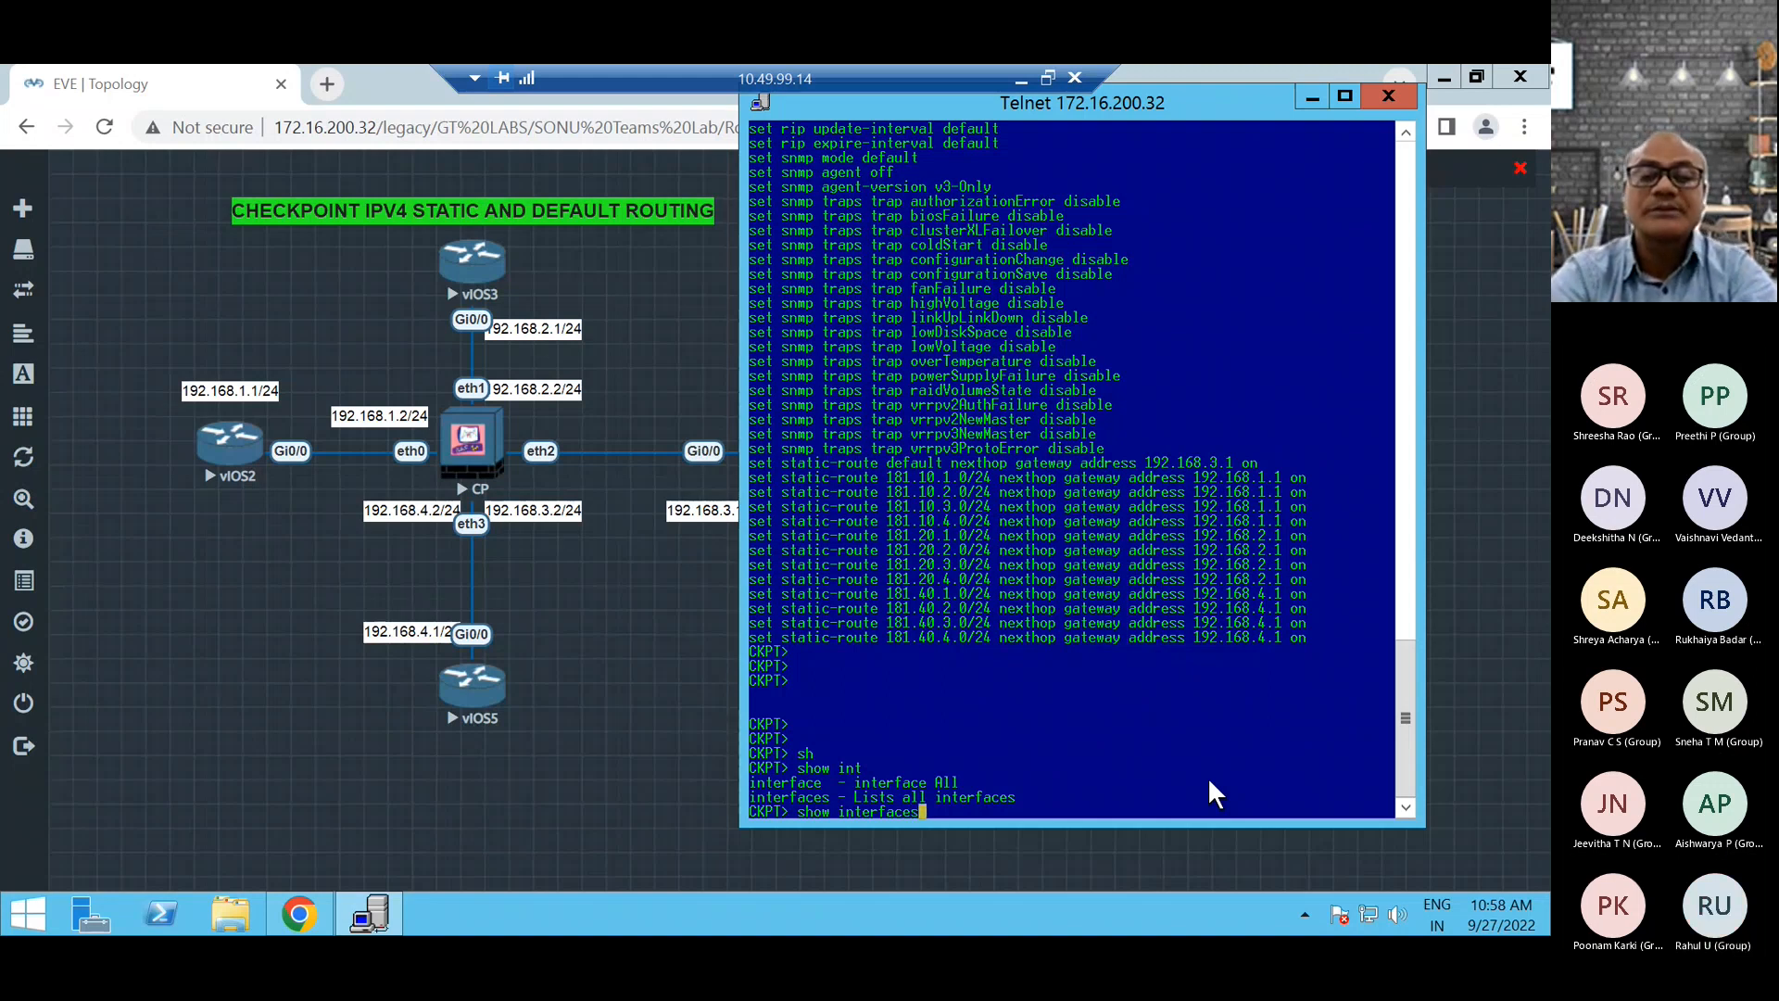
key("Return")
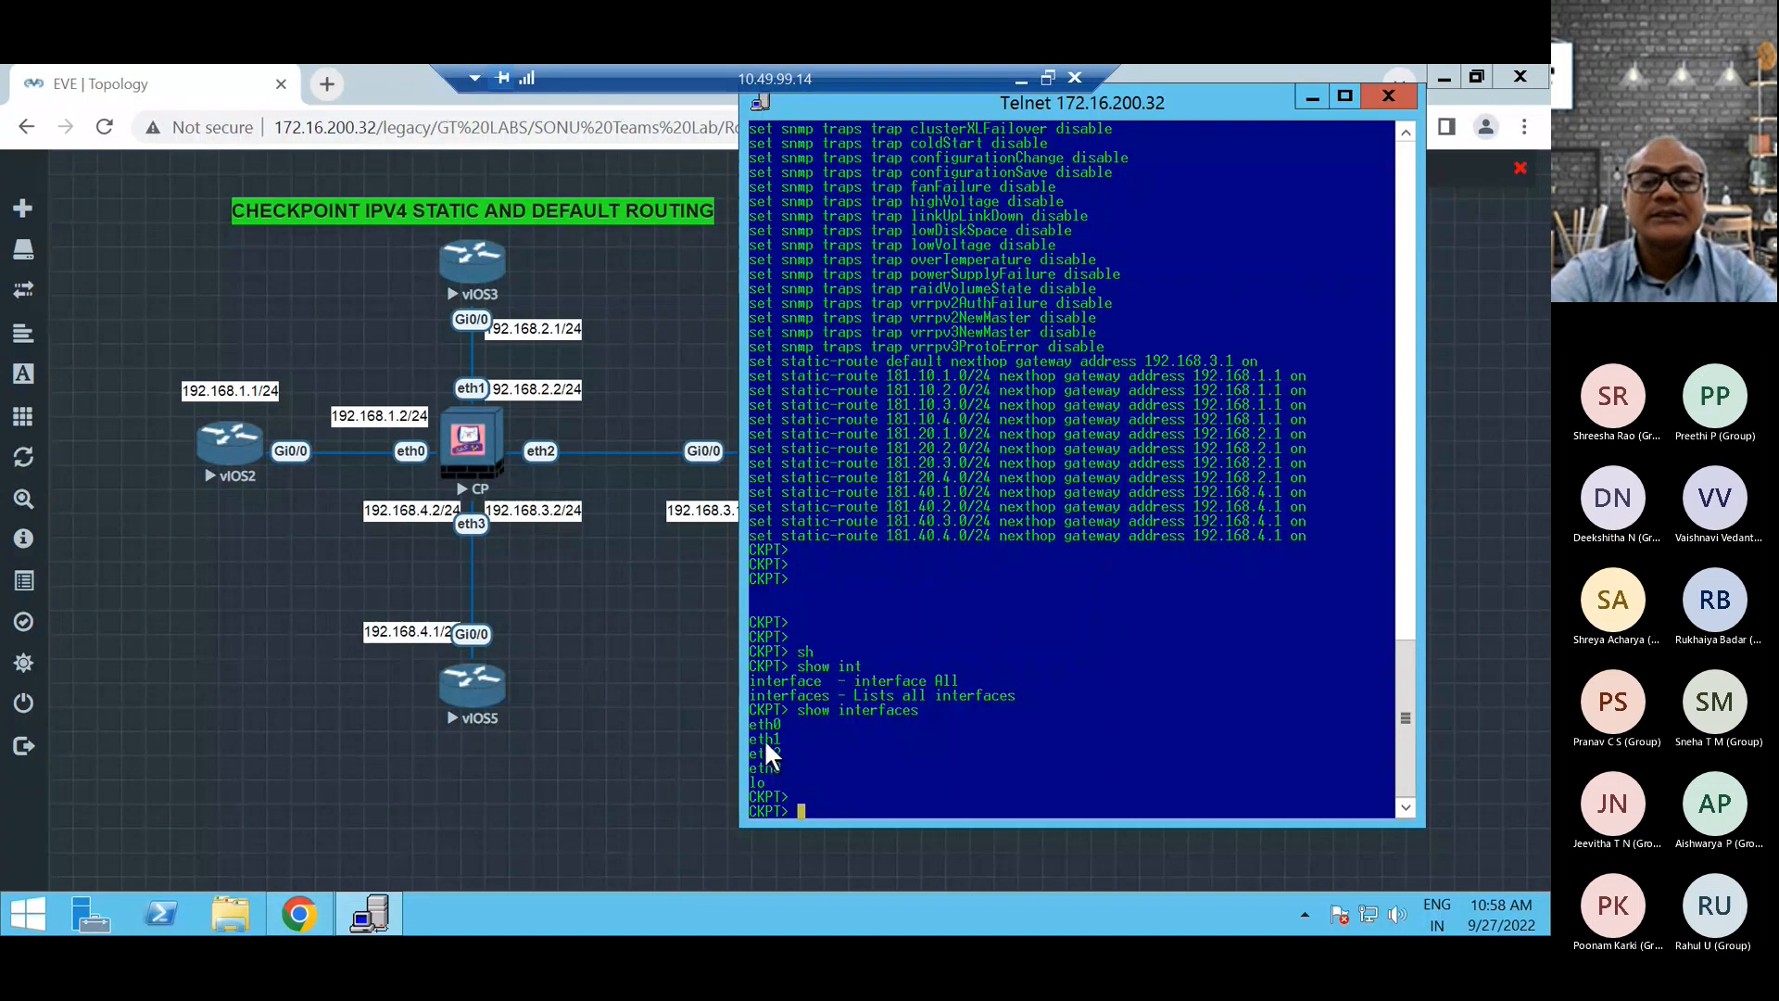
right_click(945, 102)
left_click(1004, 319)
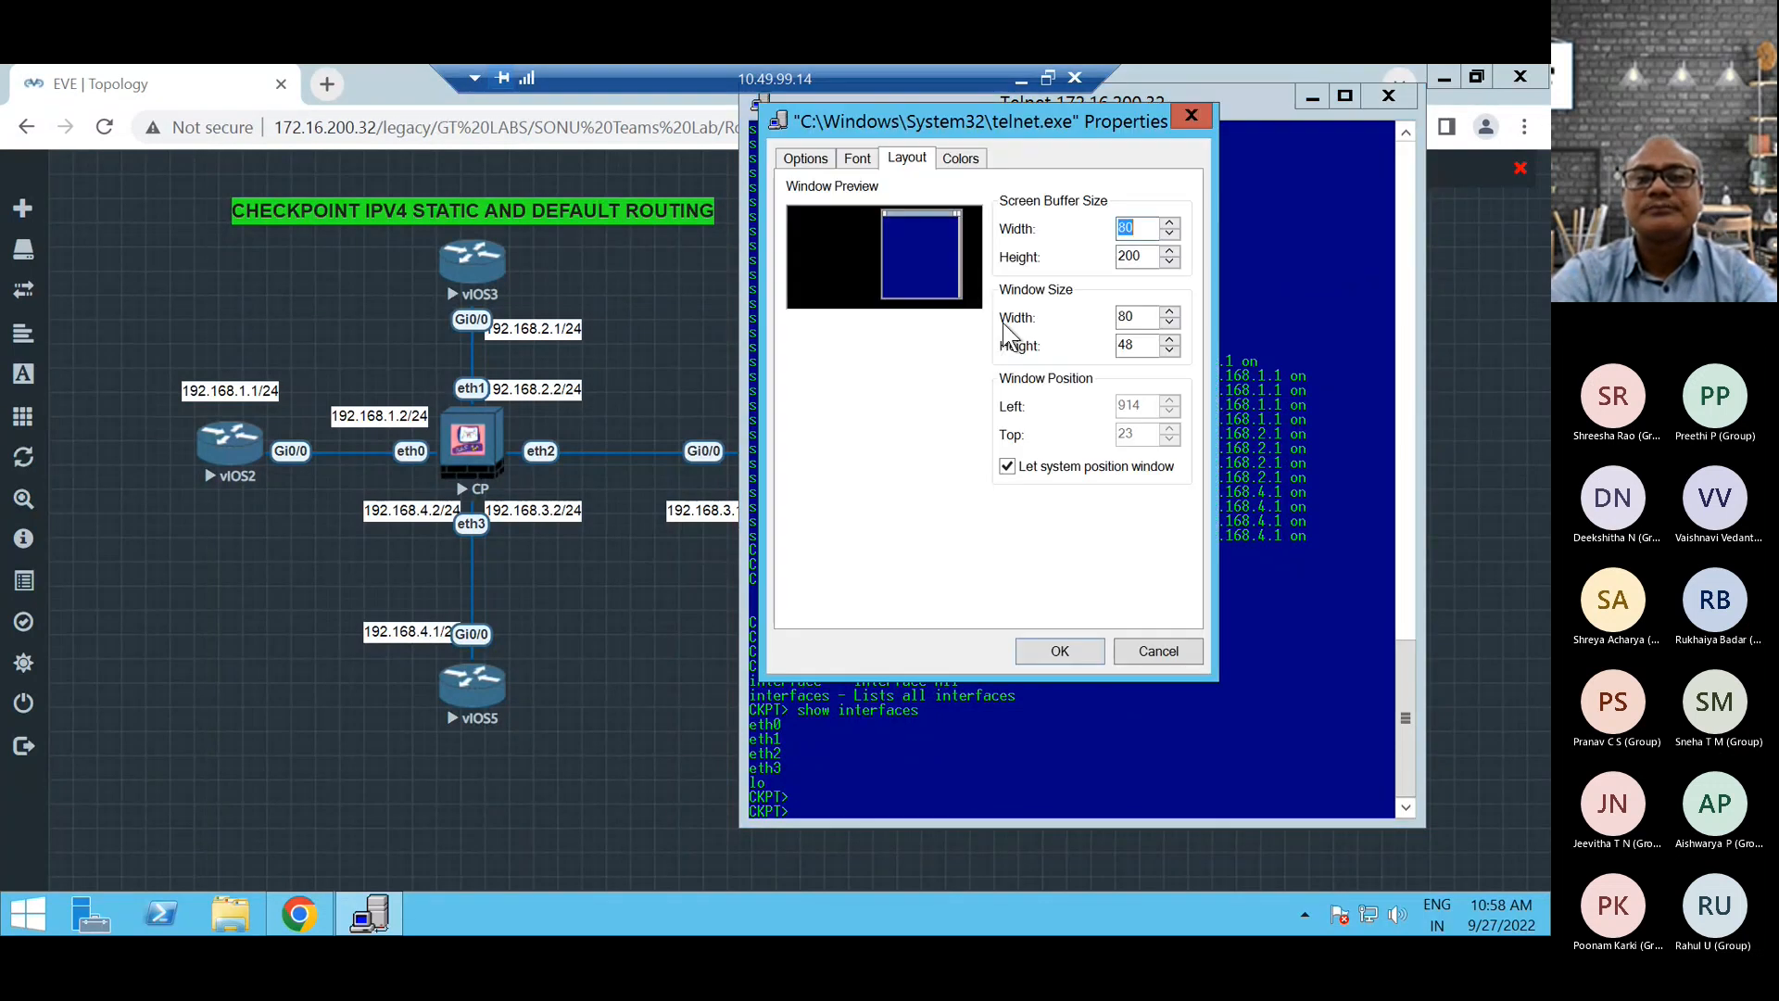
left_click(858, 159)
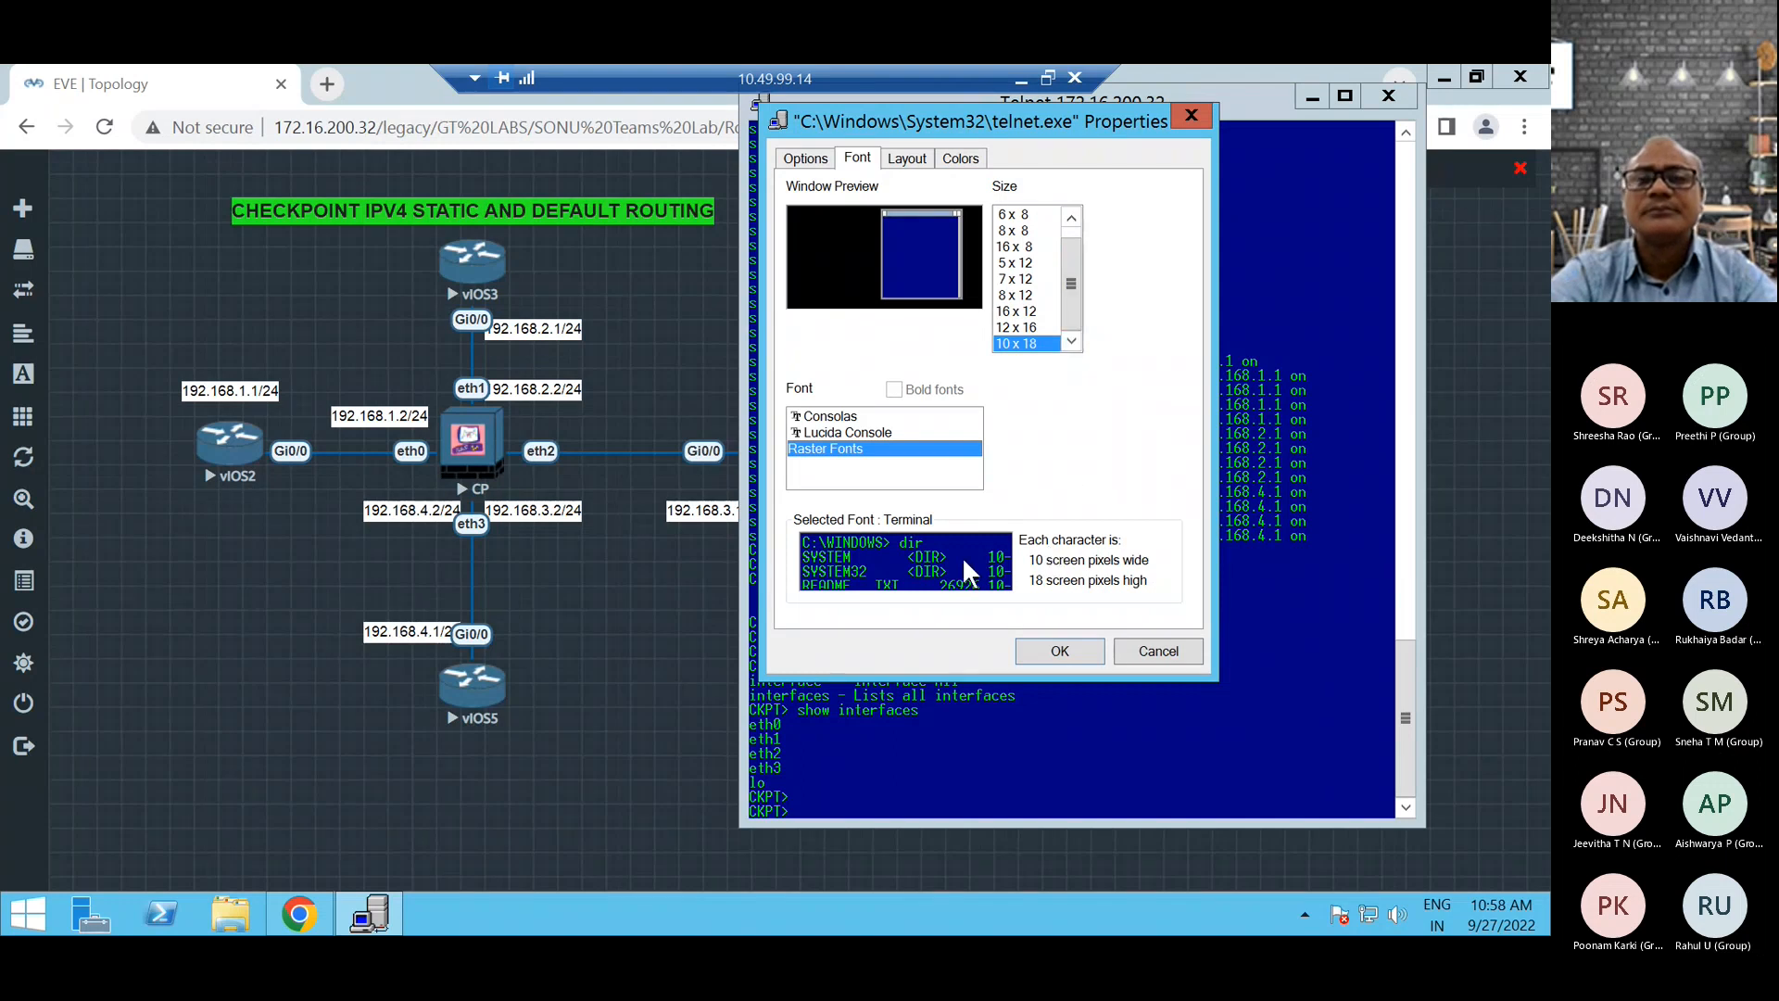
left_click(909, 152)
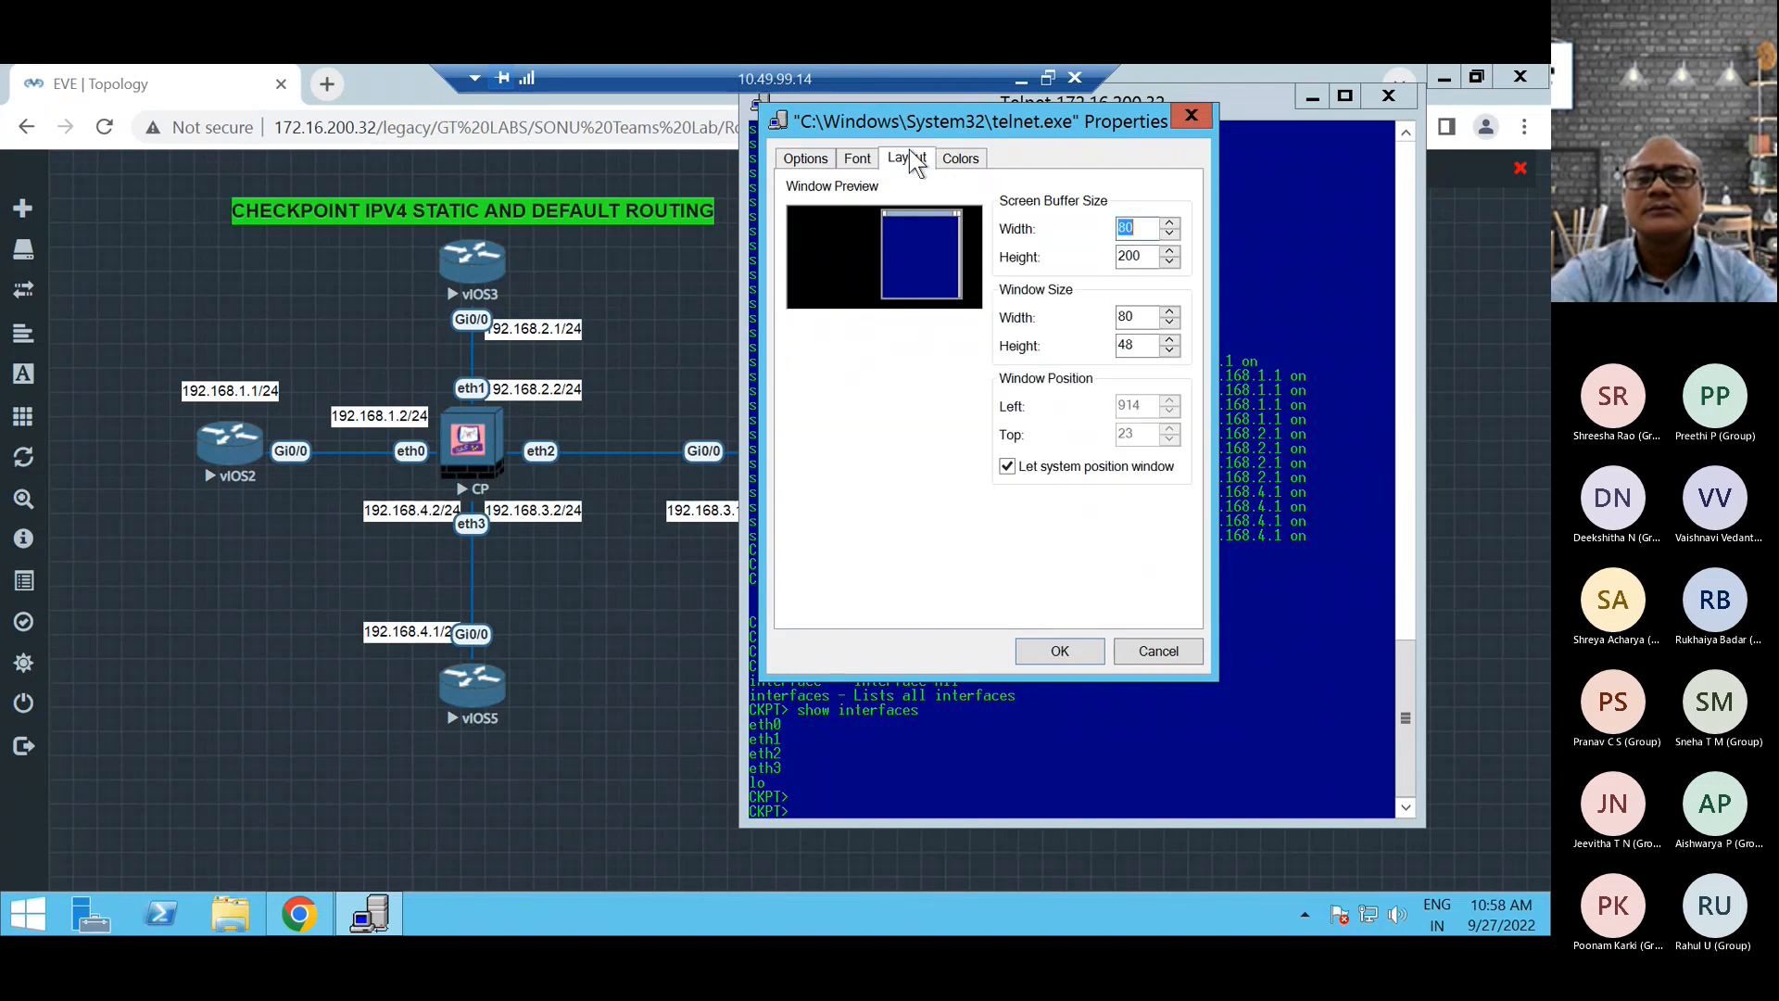
left_click(967, 156)
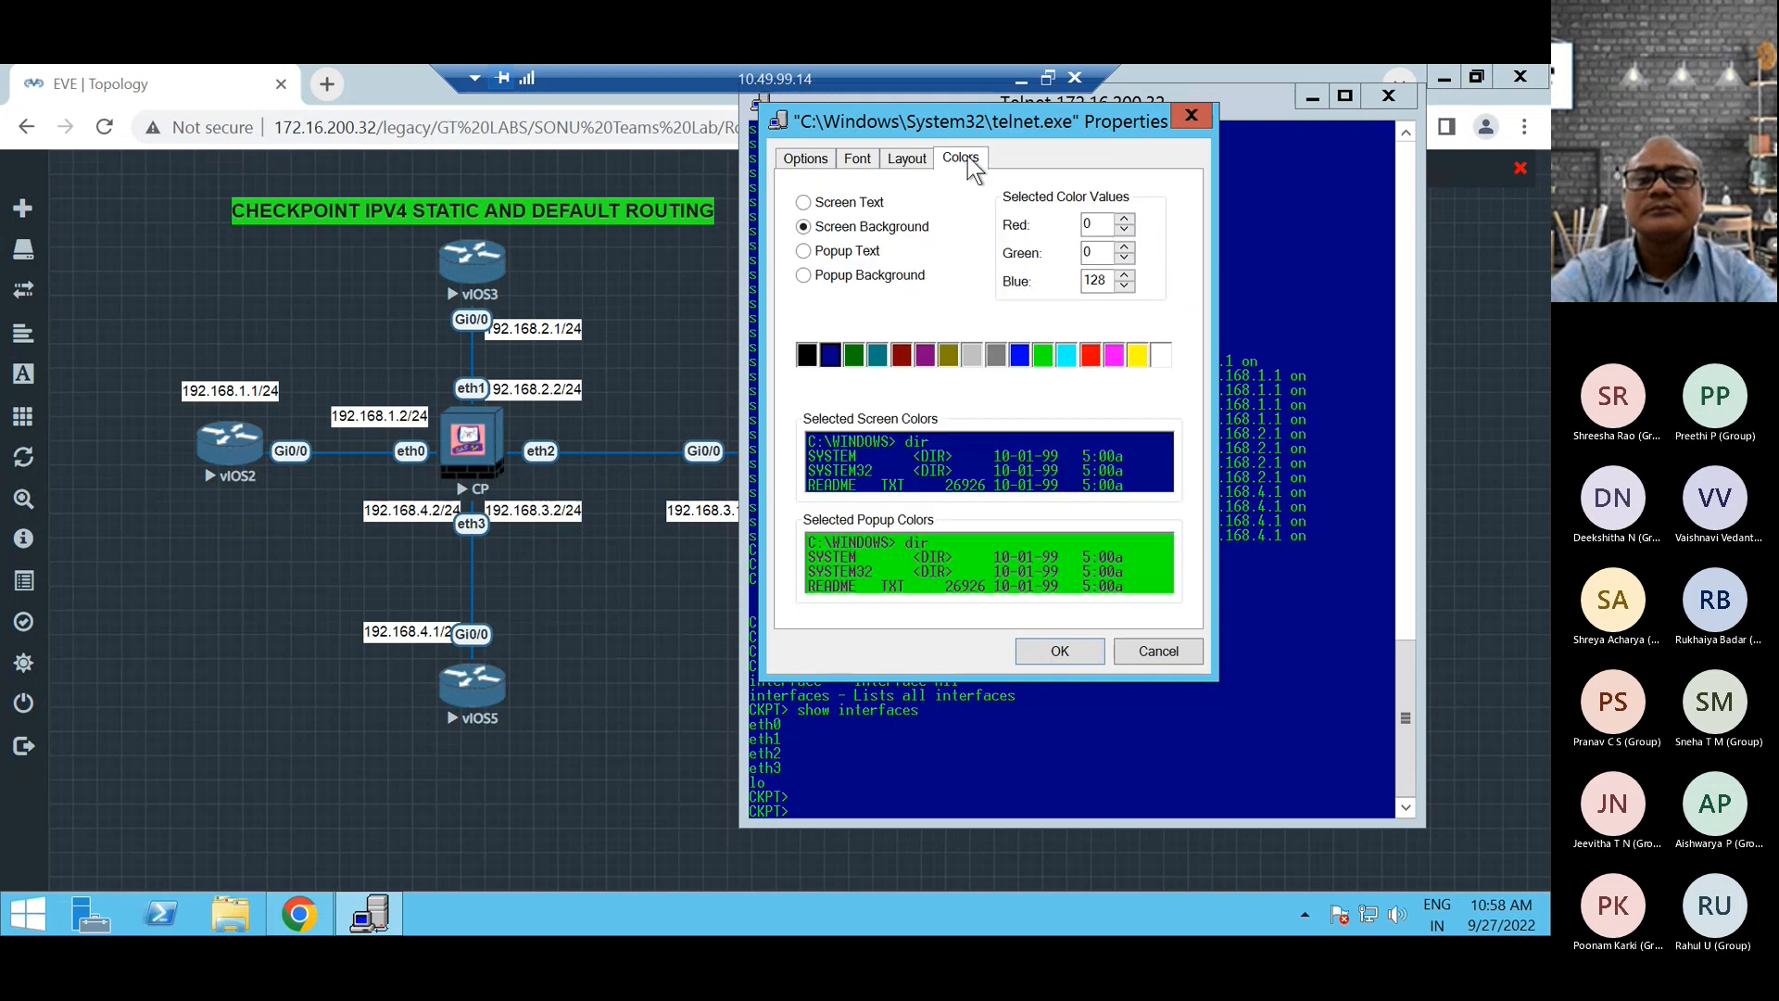
left_click(1042, 355)
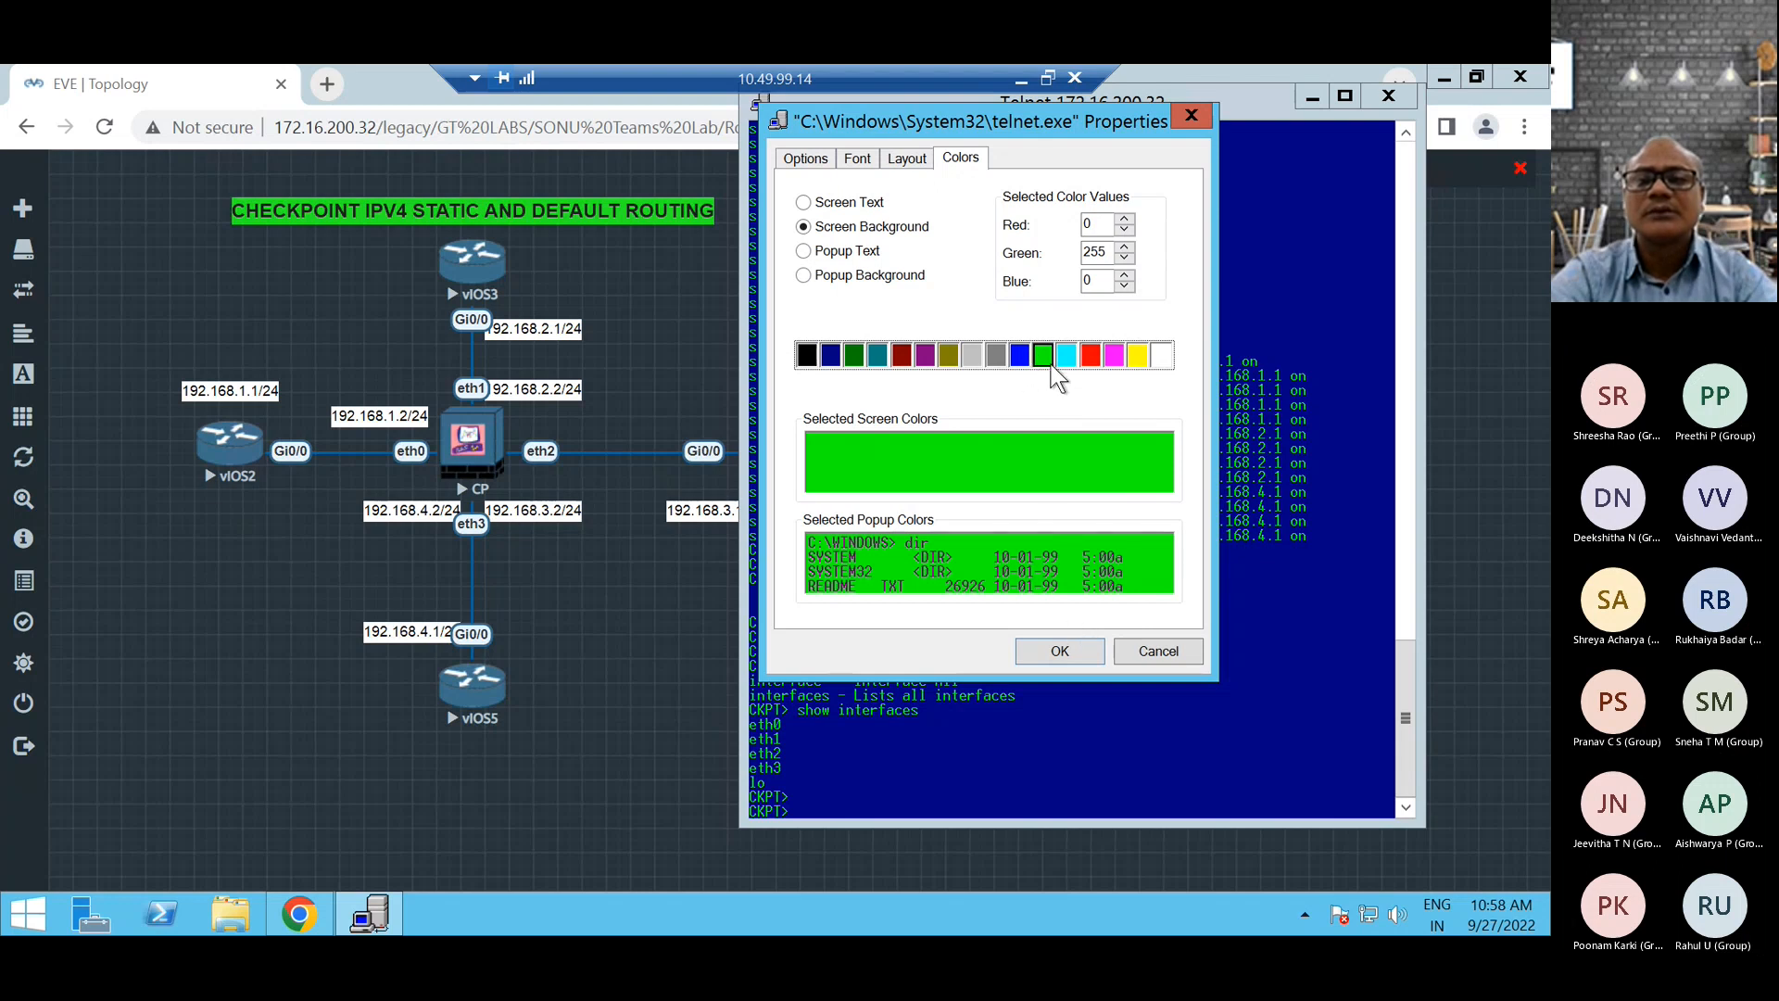
left_click(1019, 356)
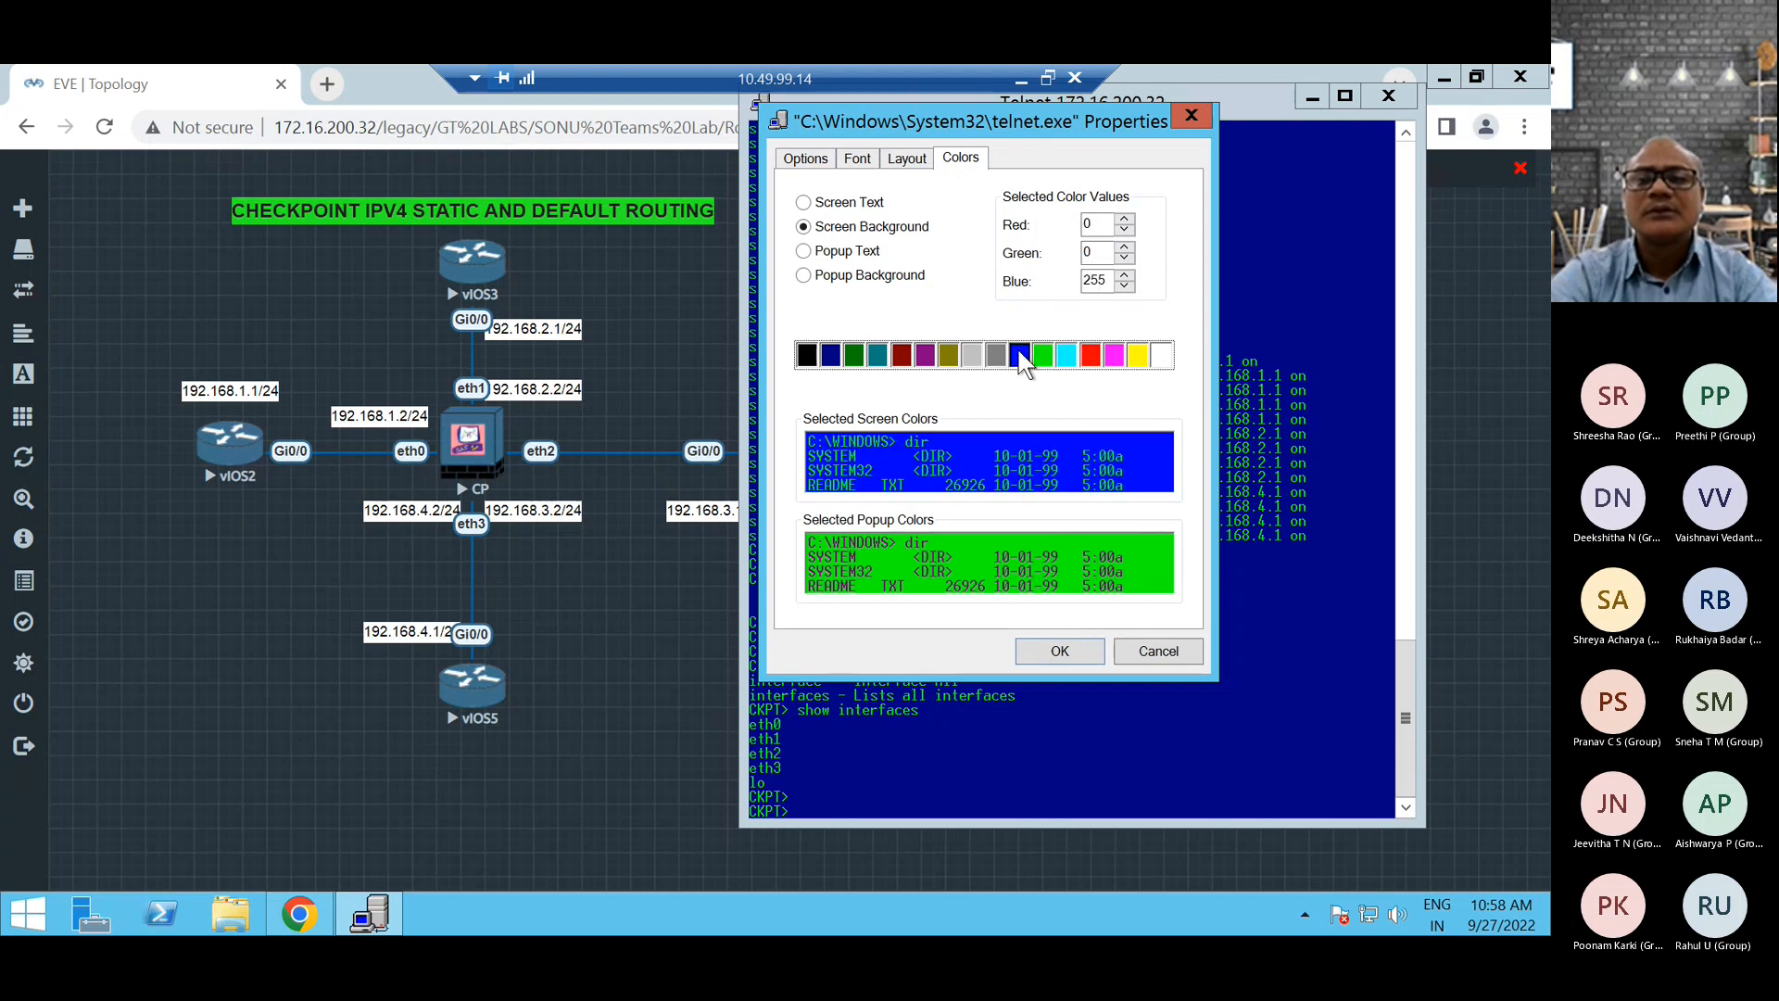
left_click(1160, 650)
Display the details of the eth0 interface with show interface eth0.
key("Return")
key("Return")
key("Return")
key("Return")
key("Return")
key("Return")
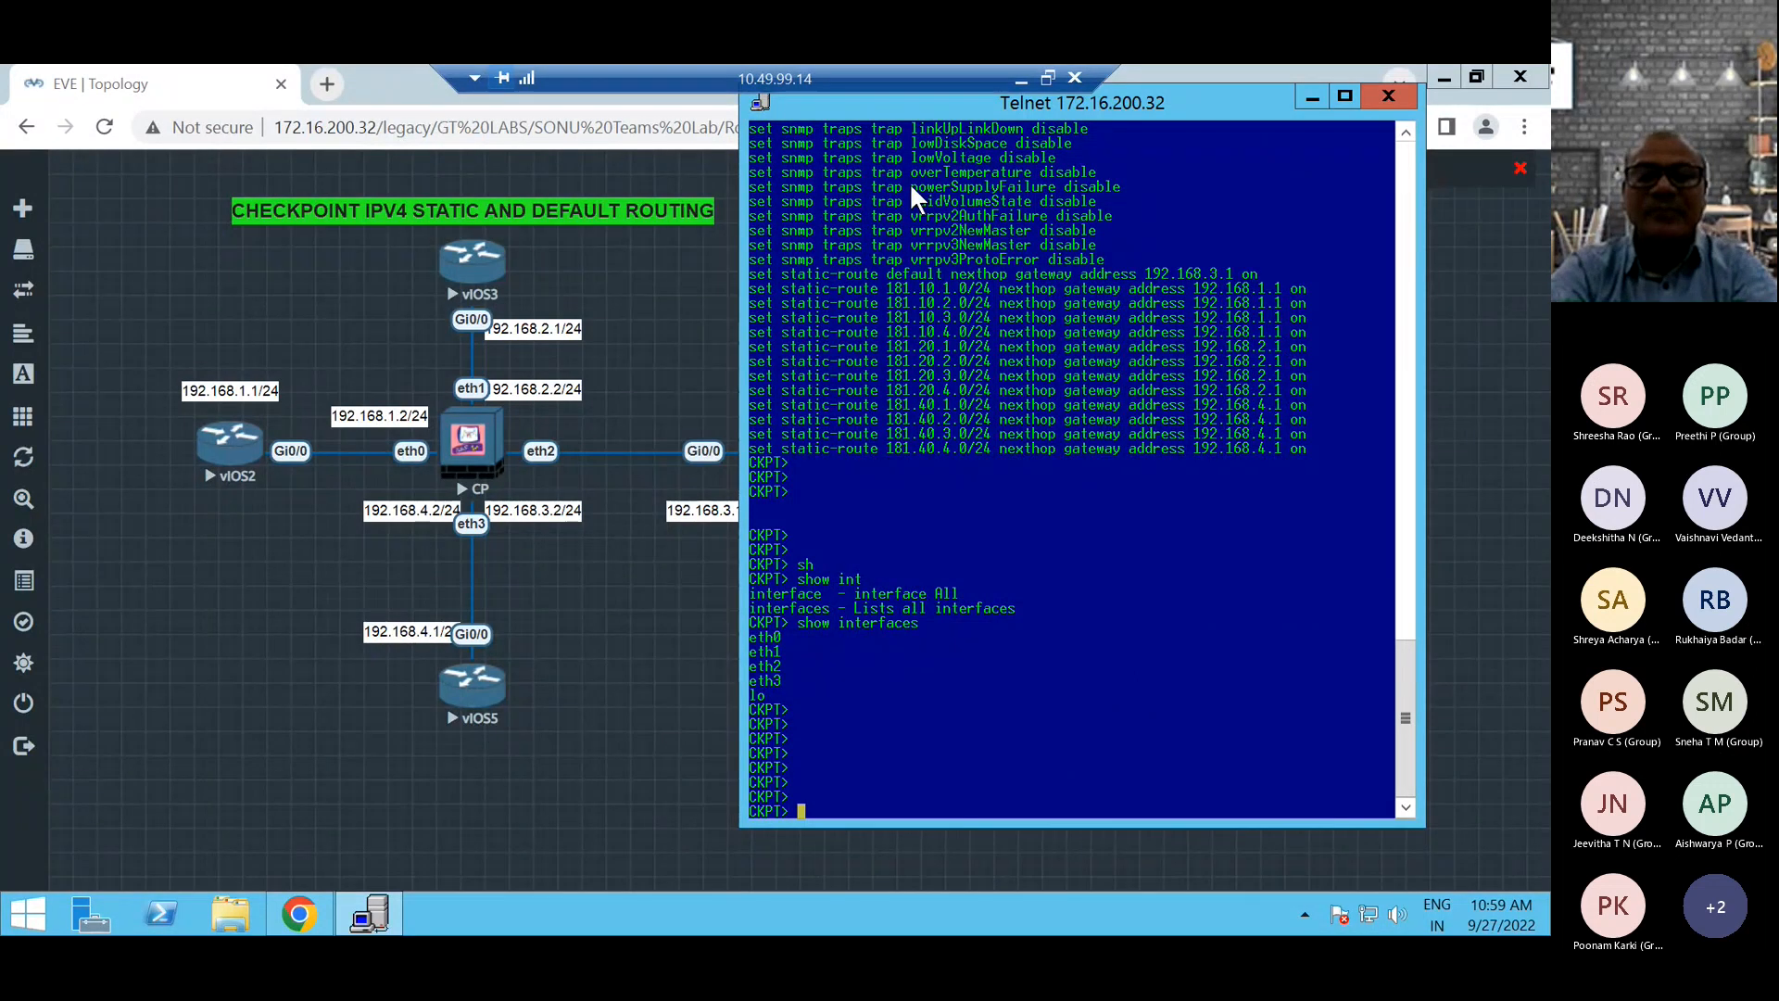
type("sh")
key("Tab")
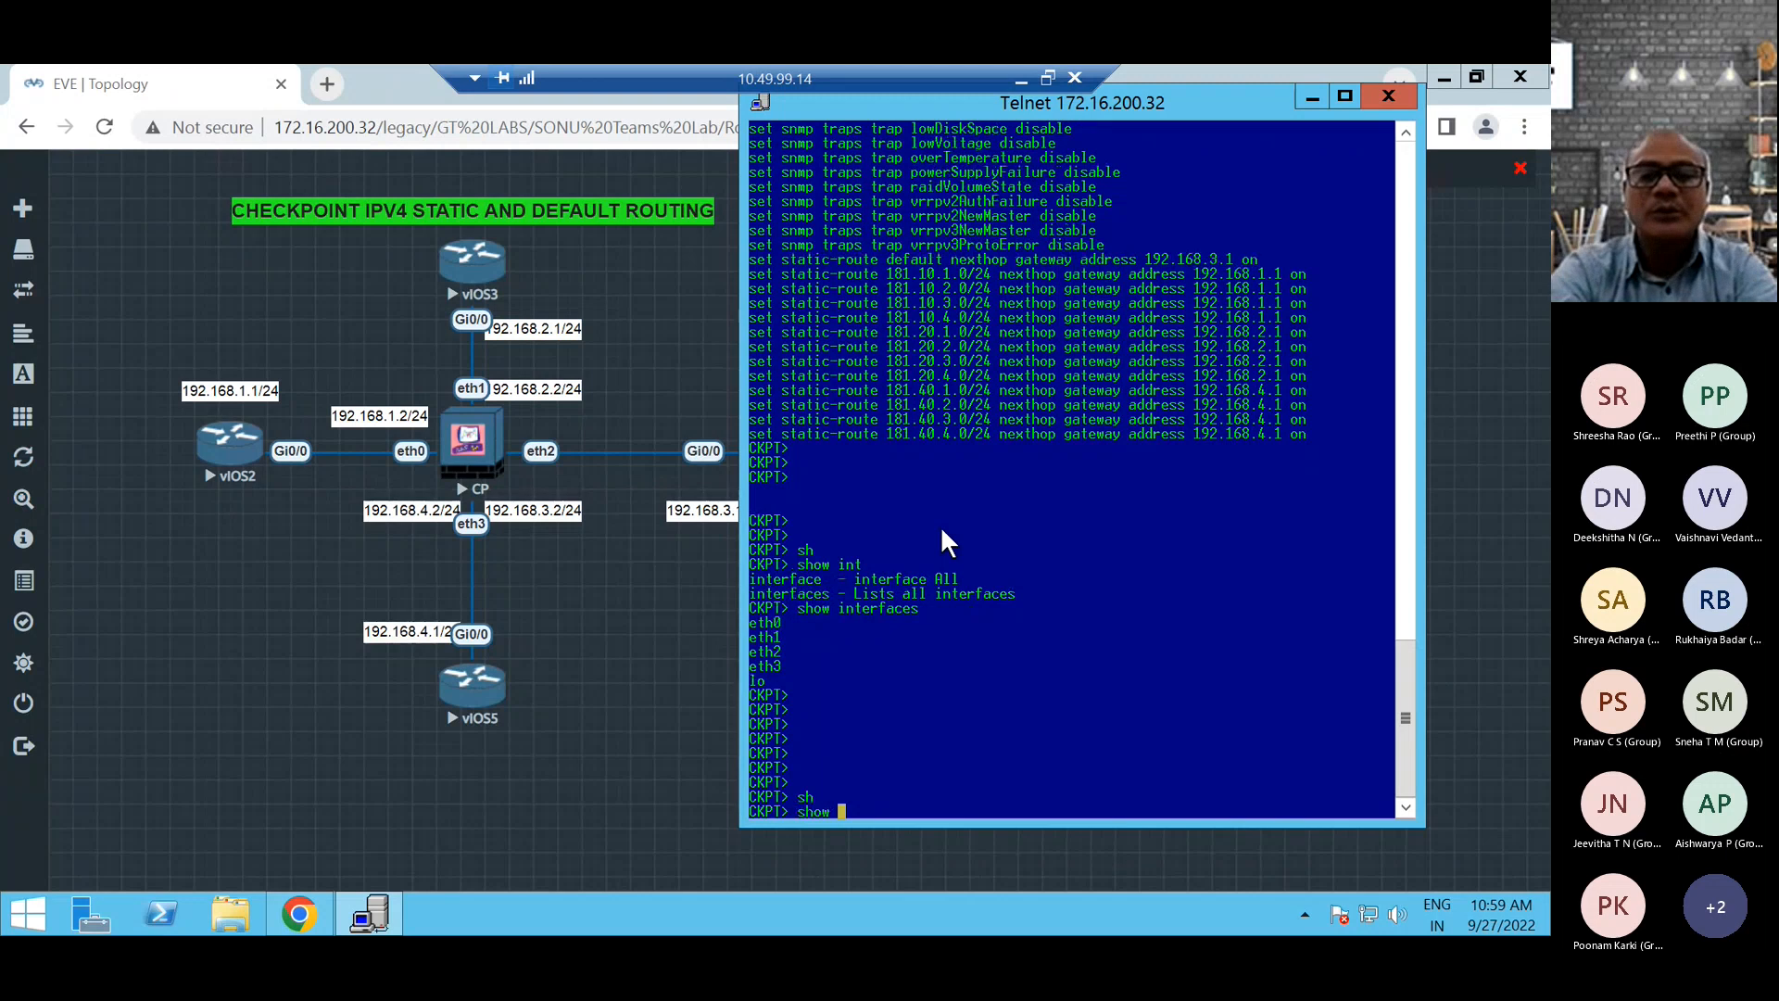
type("int")
key("Tab")
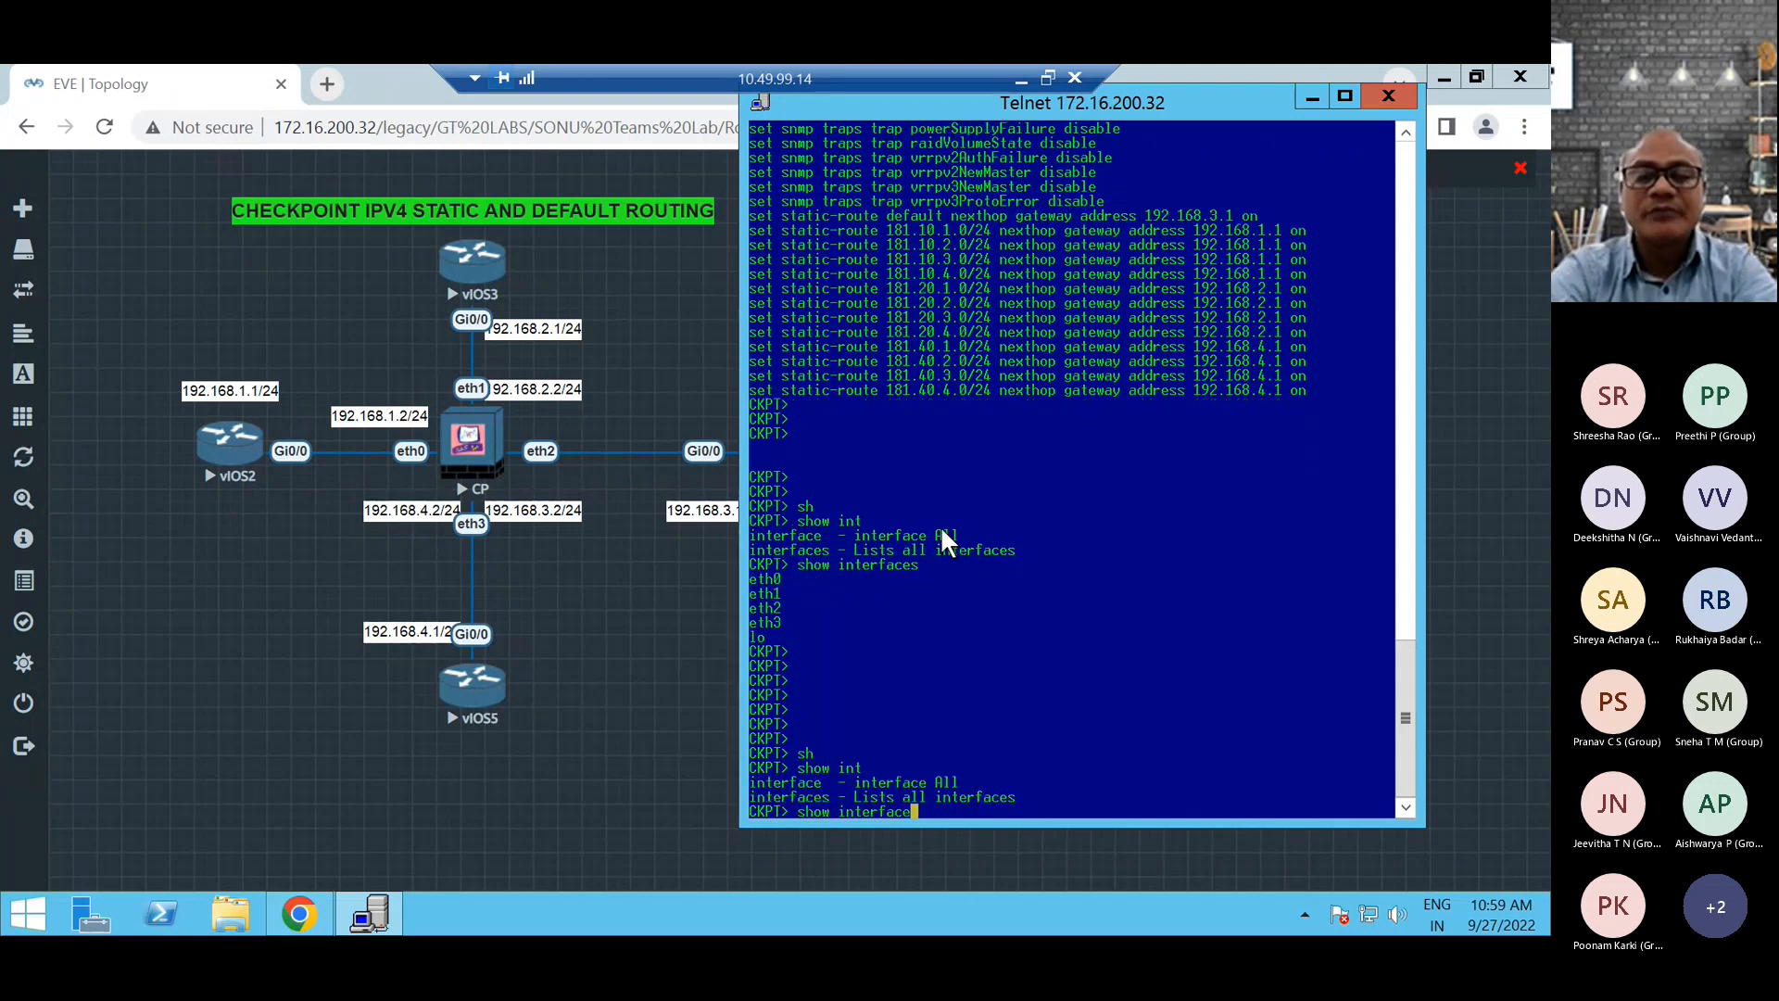
type("eth")
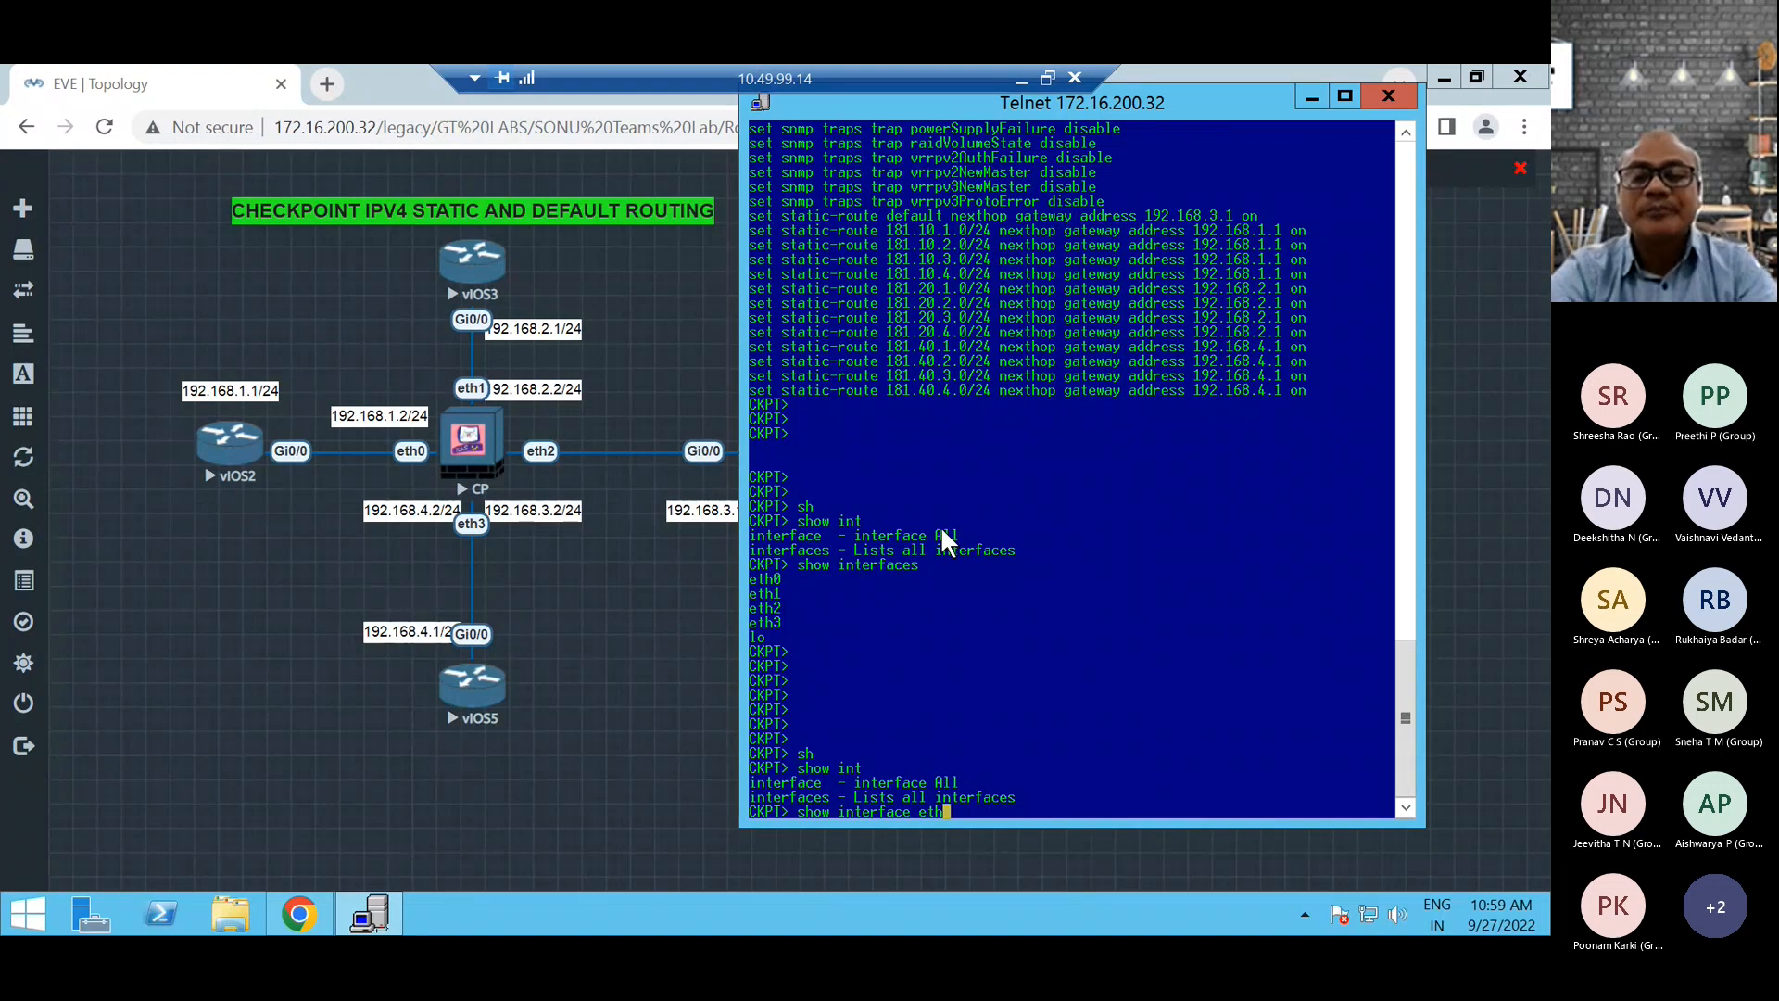
type("0")
key("Return")
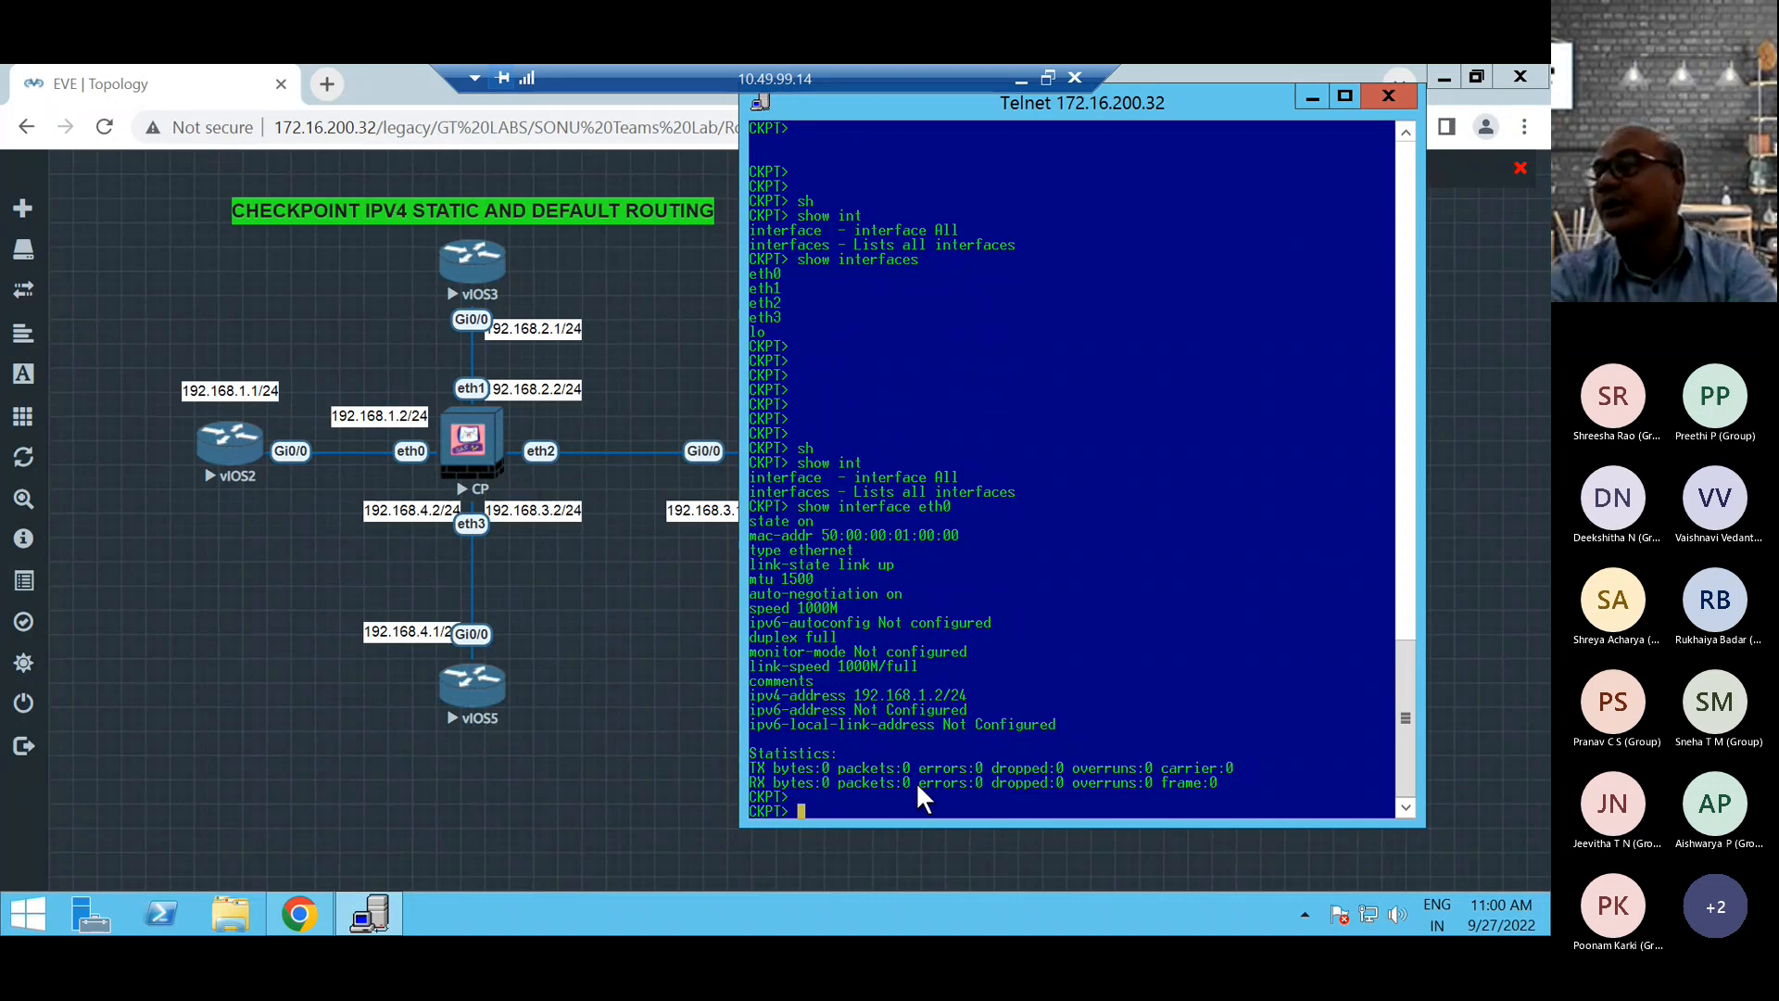
type("set")
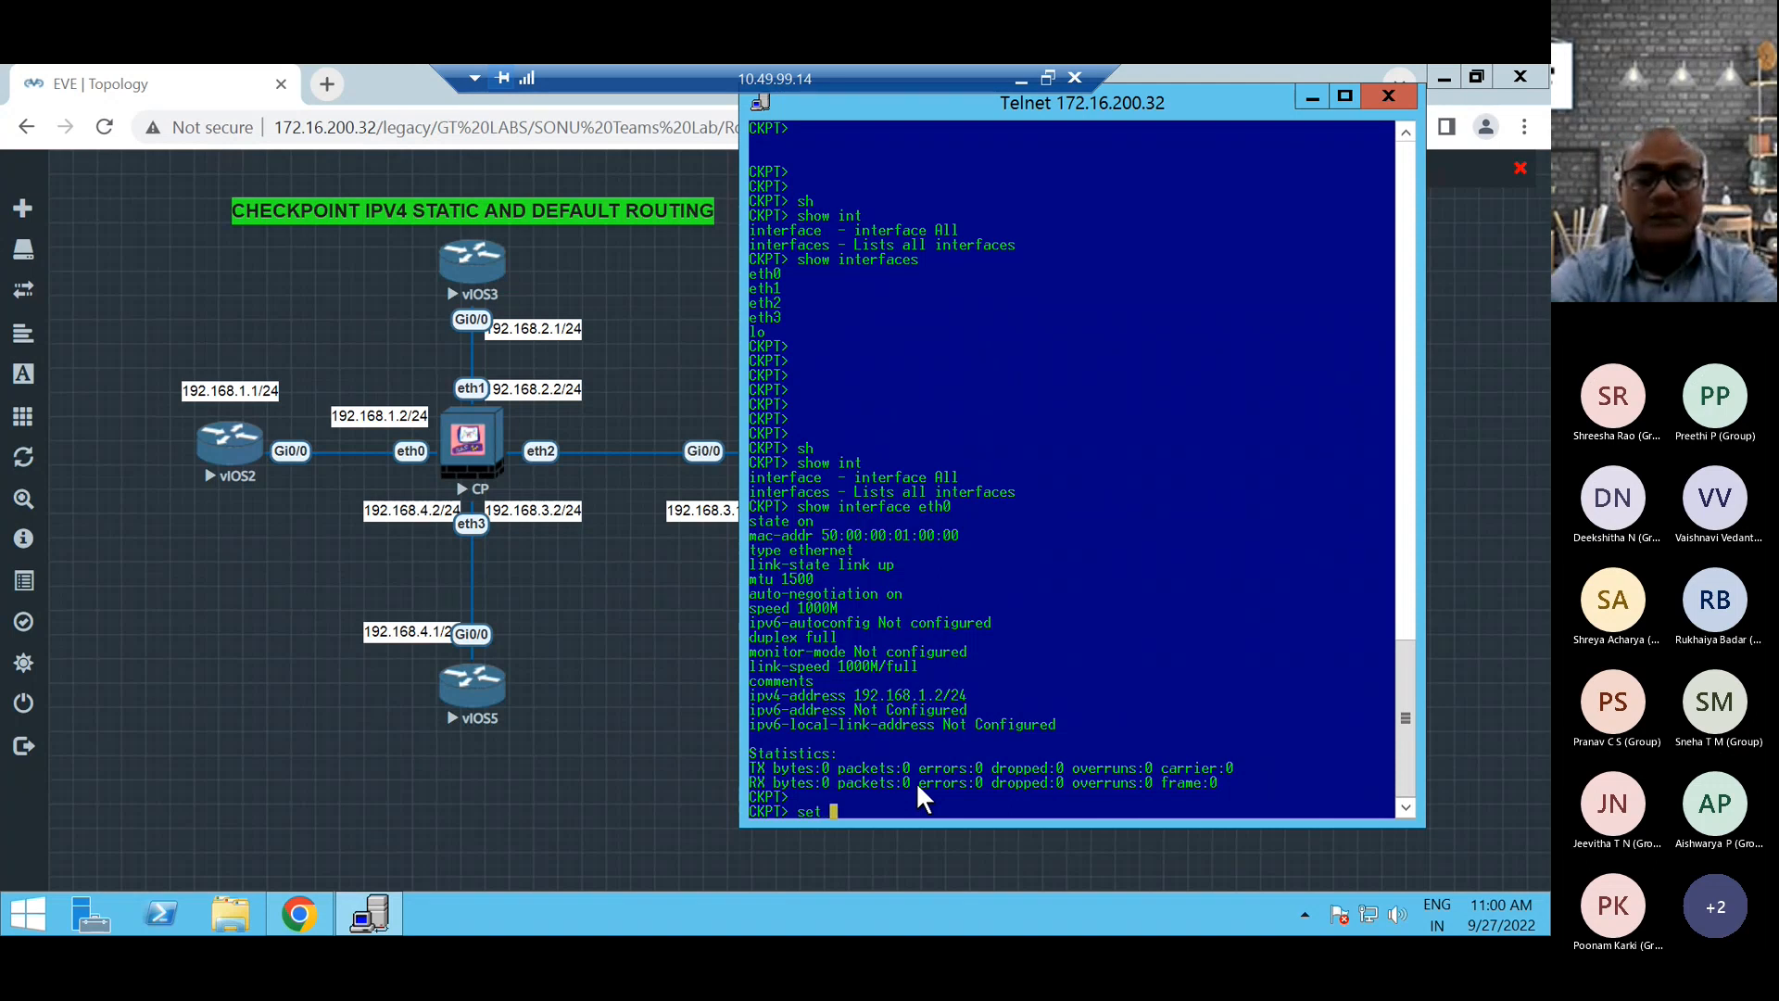
type(" int")
key("Tab")
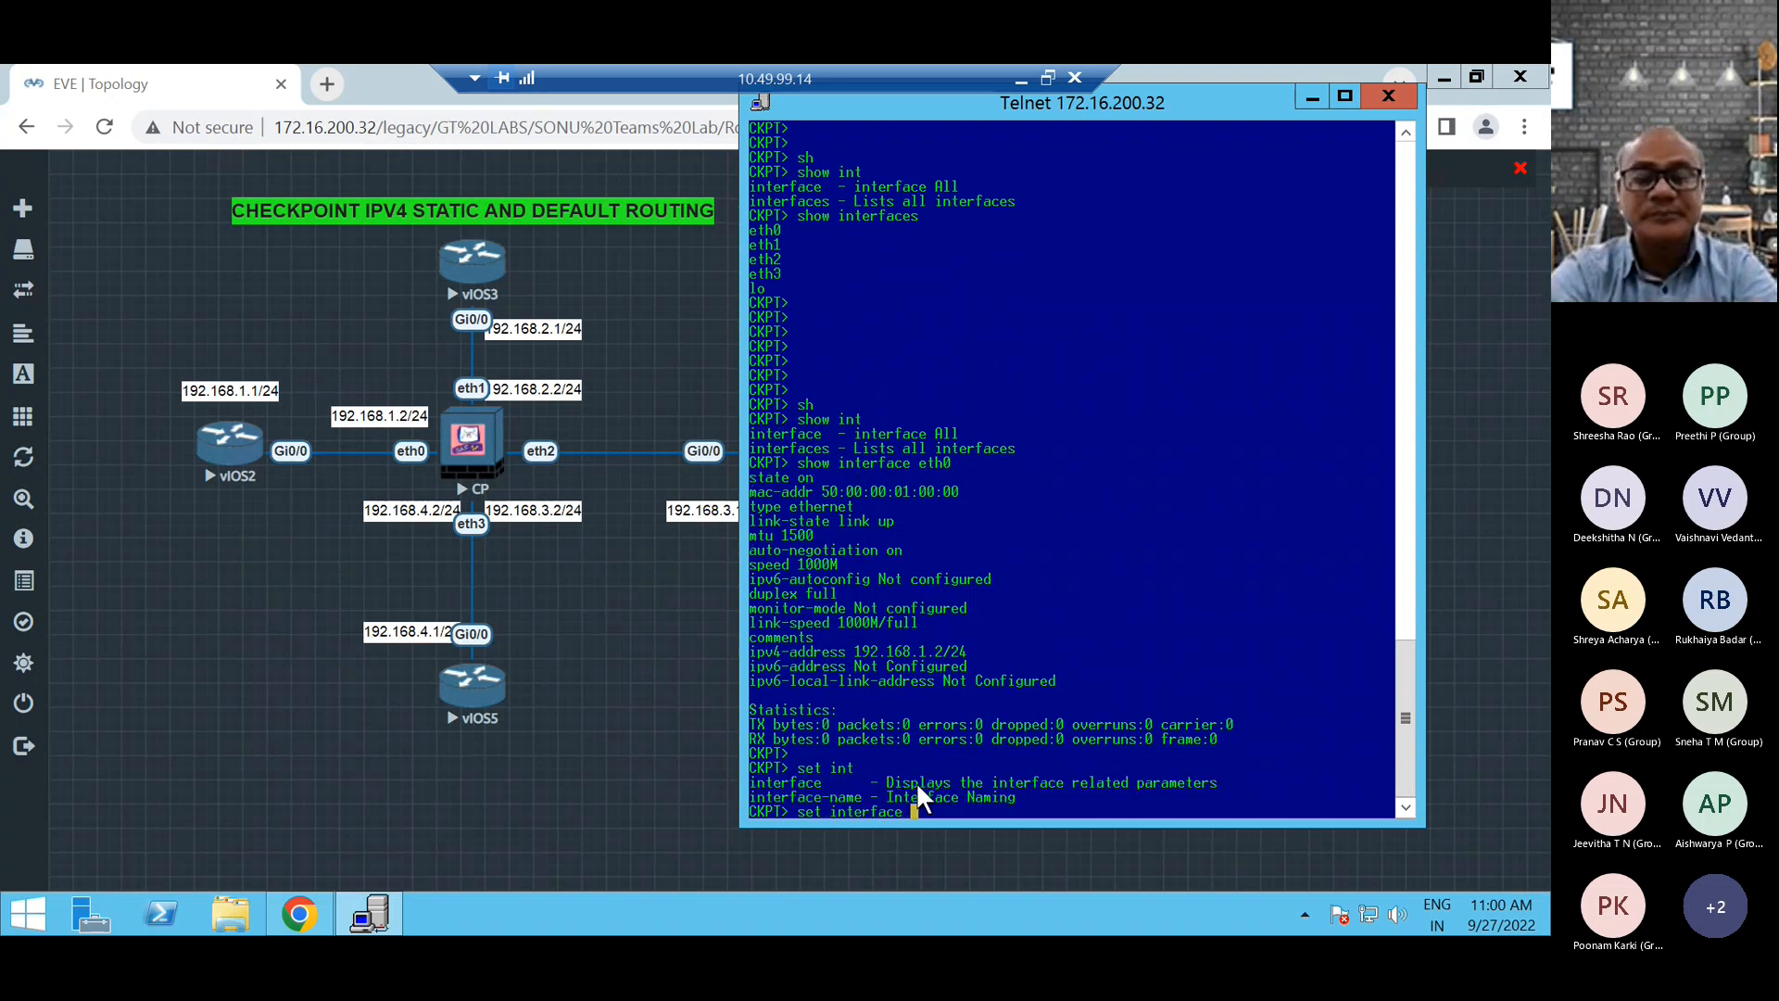
type("e")
type("th")
key("Tab")
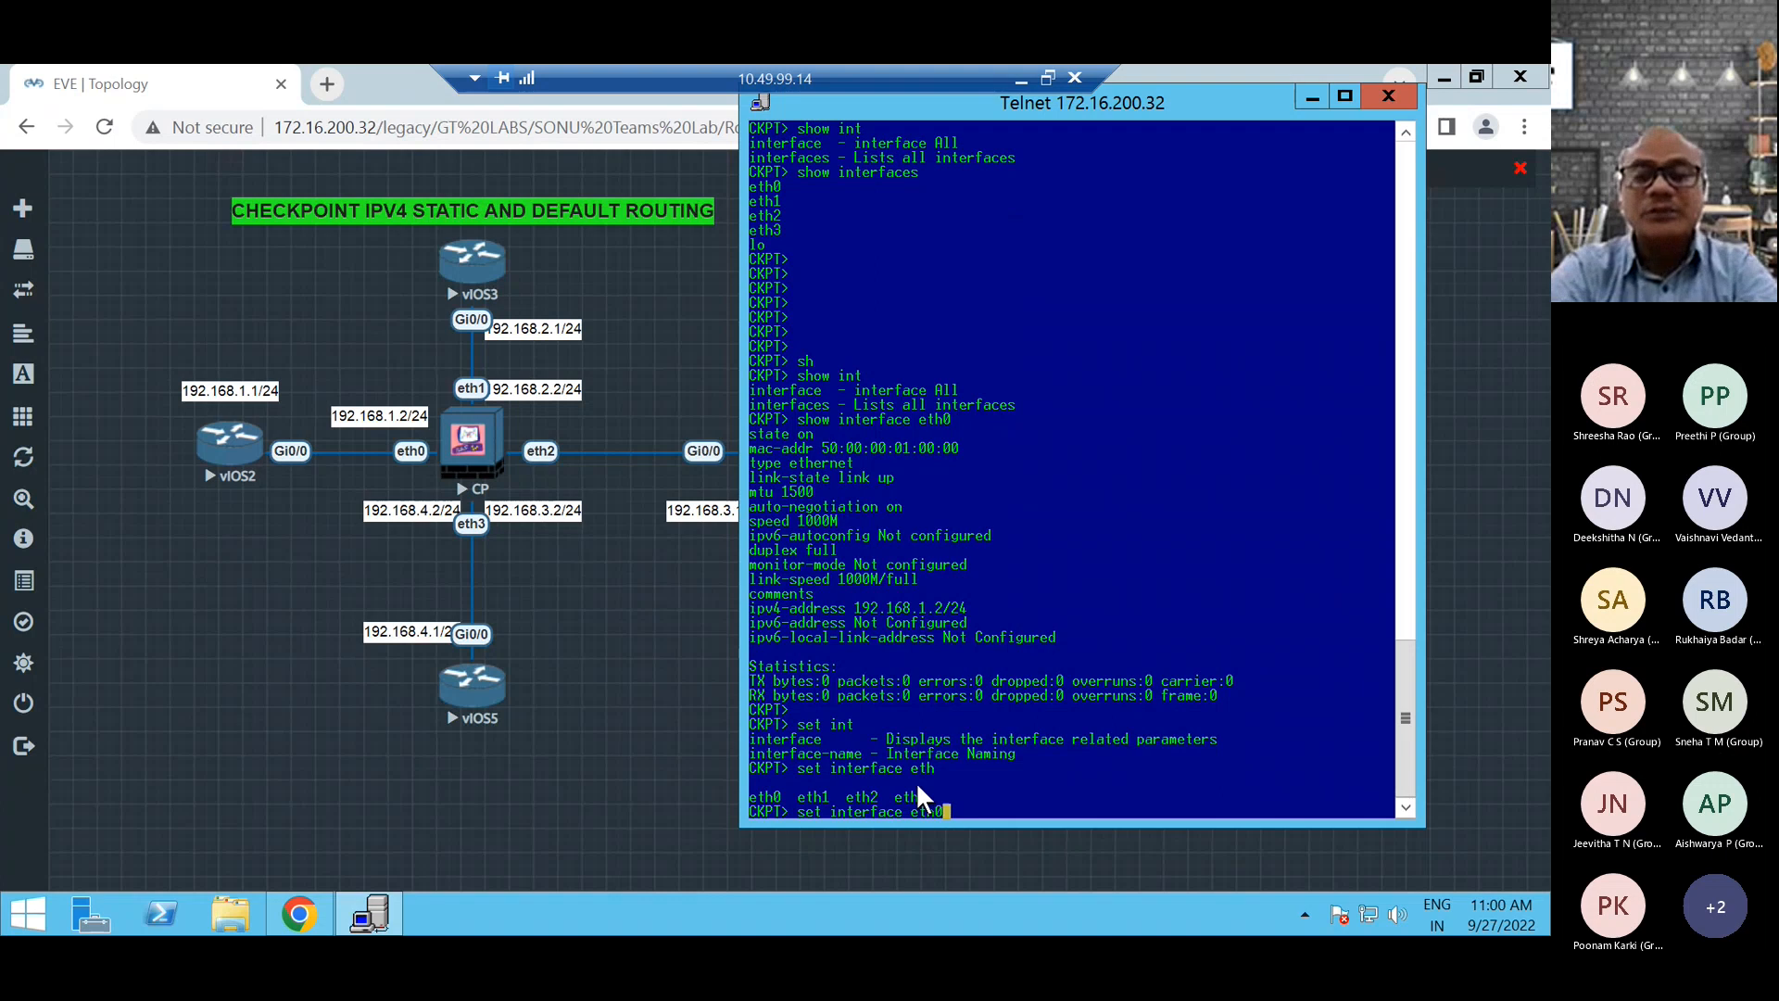
type("0 st")
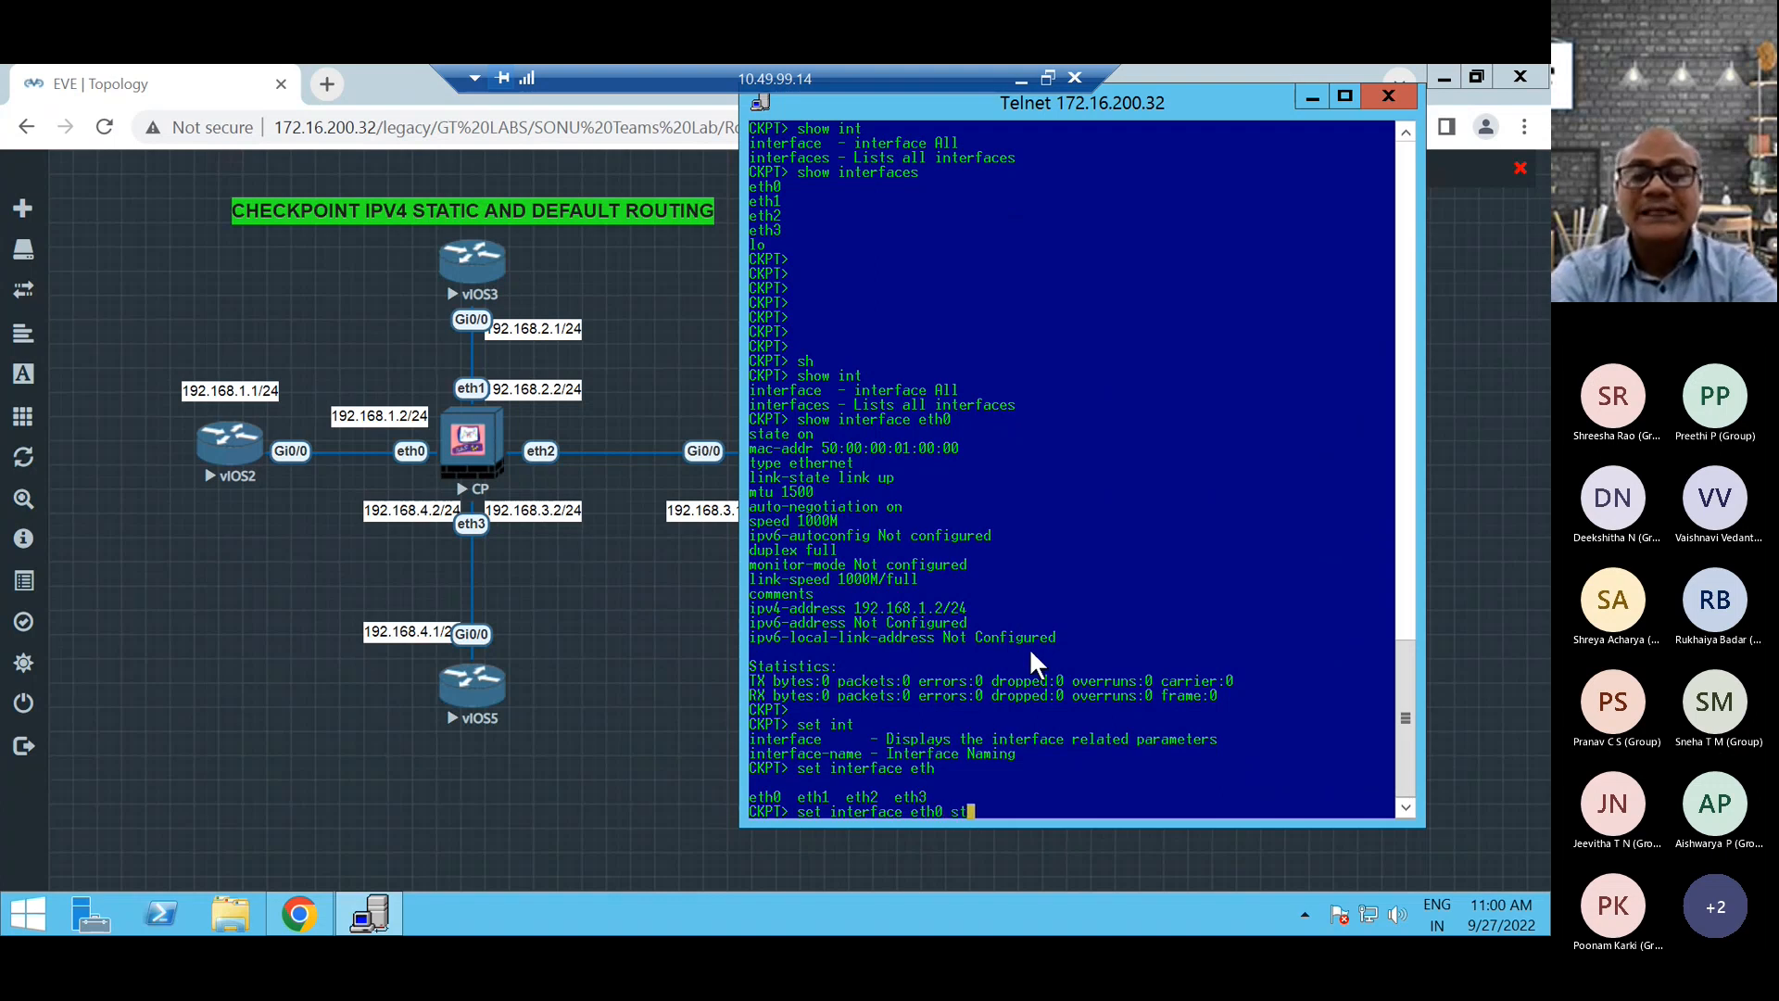
key("Tab")
type("on")
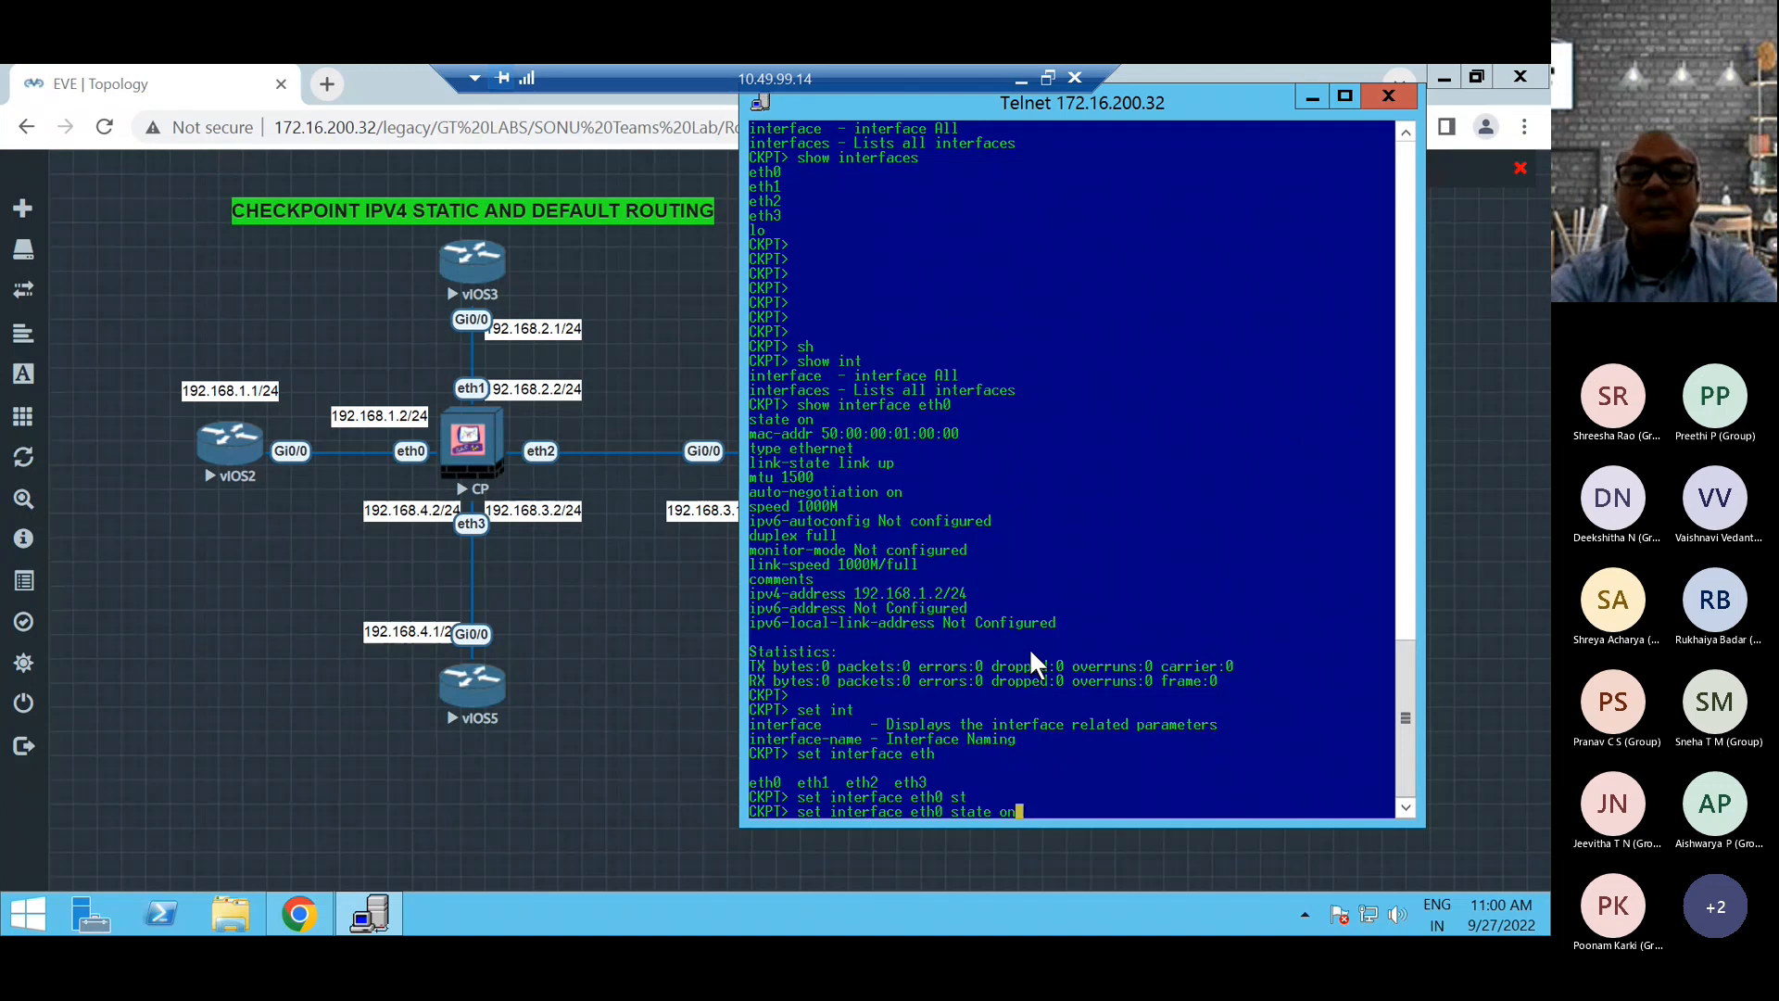
key("BackSpace")
key("BackSpace")
key("BackSpace")
key("BackSpace")
key("BackSpace")
key("BackSpace")
key("BackSpace")
key("BackSpace")
key("BackSpace")
key("BackSpace")
key("BackSpace")
key("BackSpace")
key("BackSpace")
key("BackSpace")
key("BackSpace")
key("BackSpace")
key("BackSpace")
key("BackSpace")
key("BackSpace")
key("BackSpace")
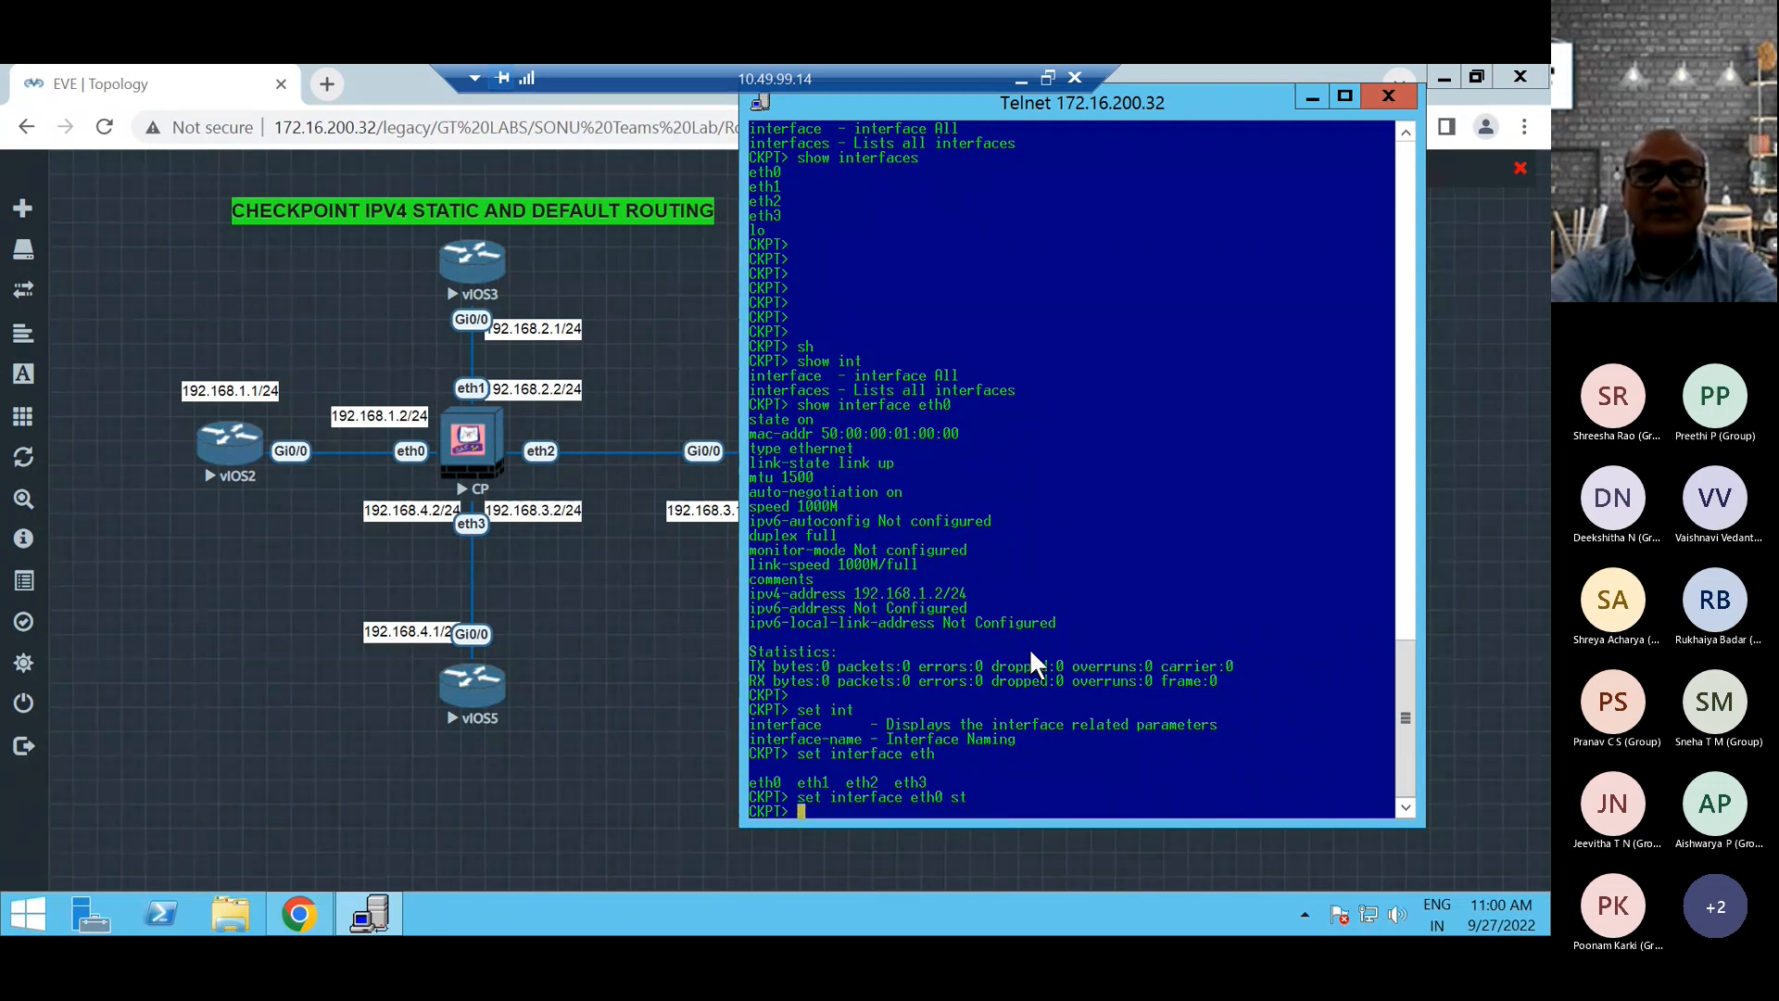
Start a set interface command and list the Ethernet interfaces available for it.
type("set inter")
key("Tab")
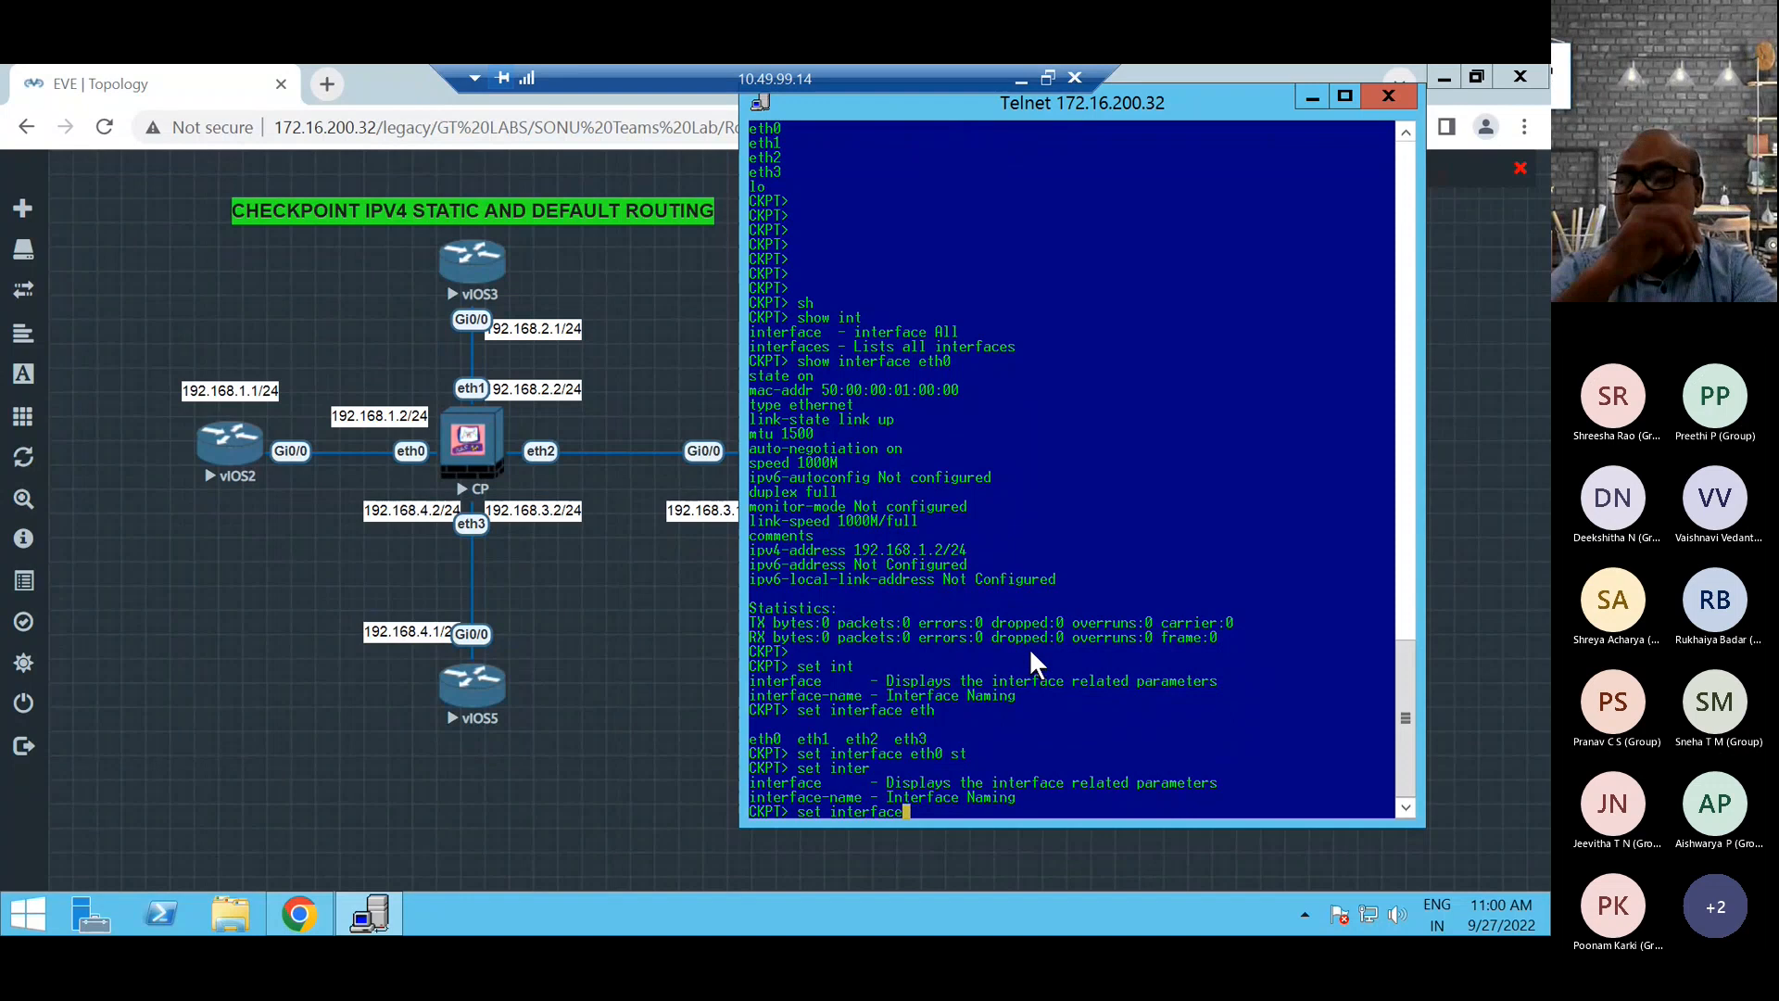
type("ipv")
key("Tab")
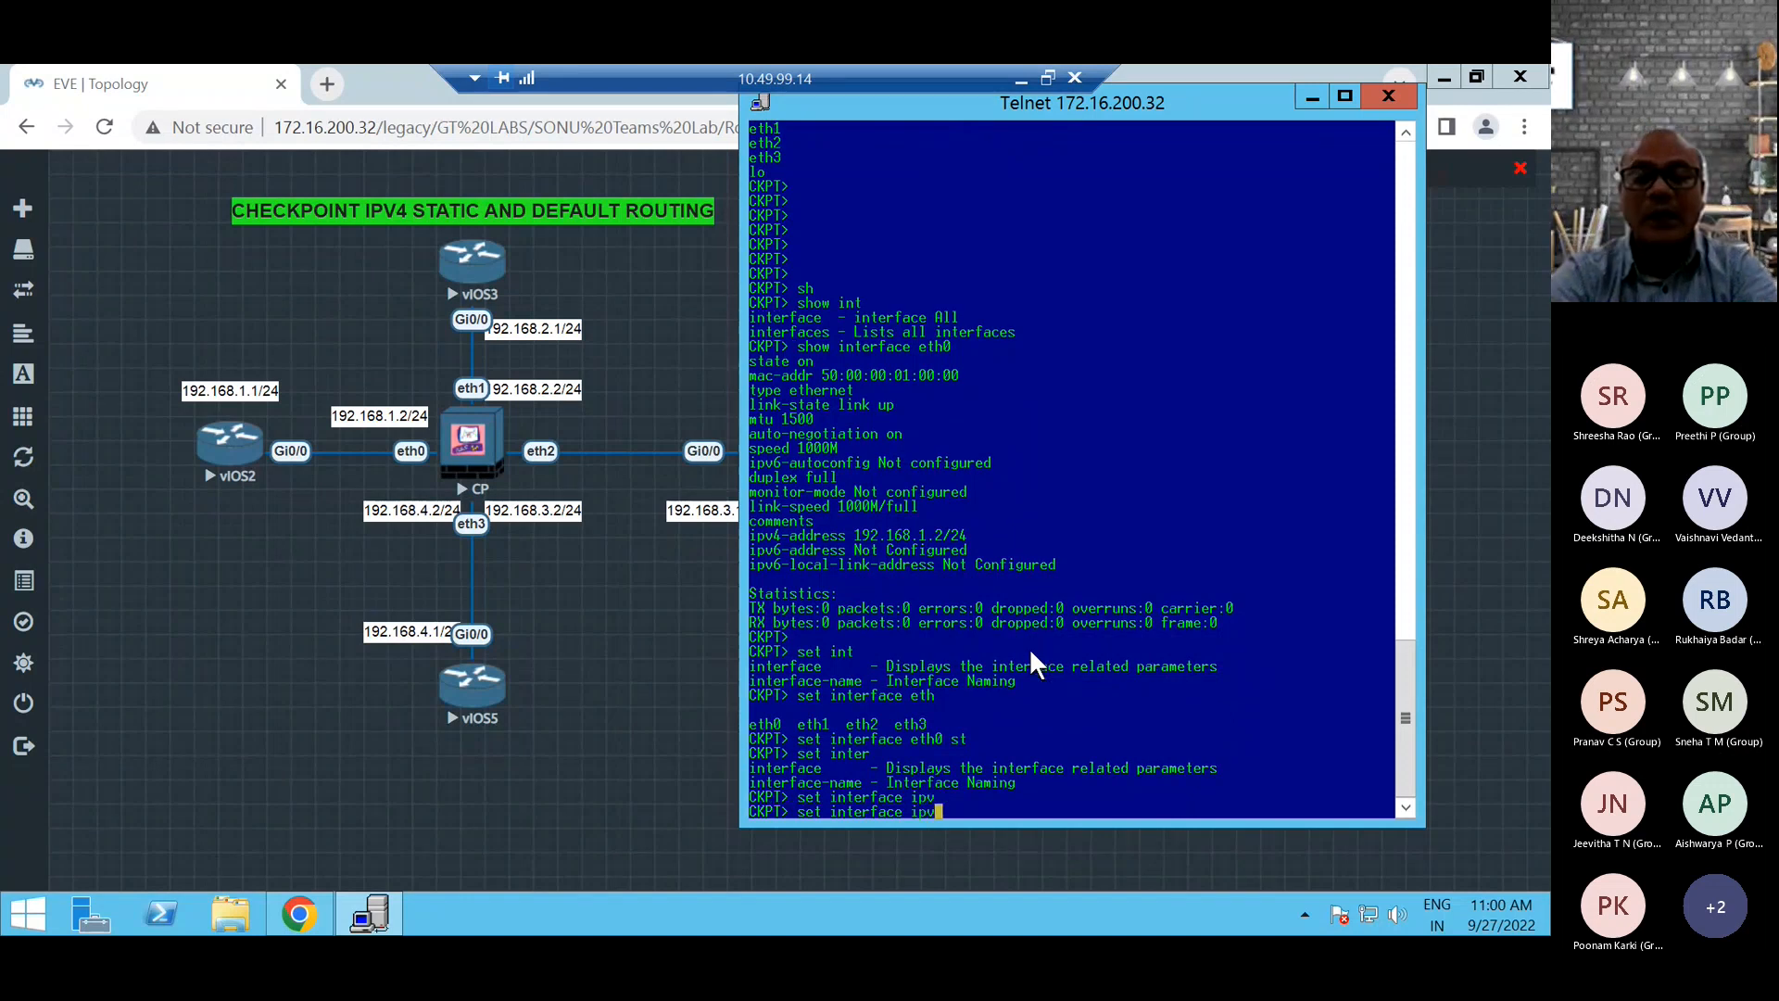
key("BackSpace")
key("BackSpace")
key("BackSpace")
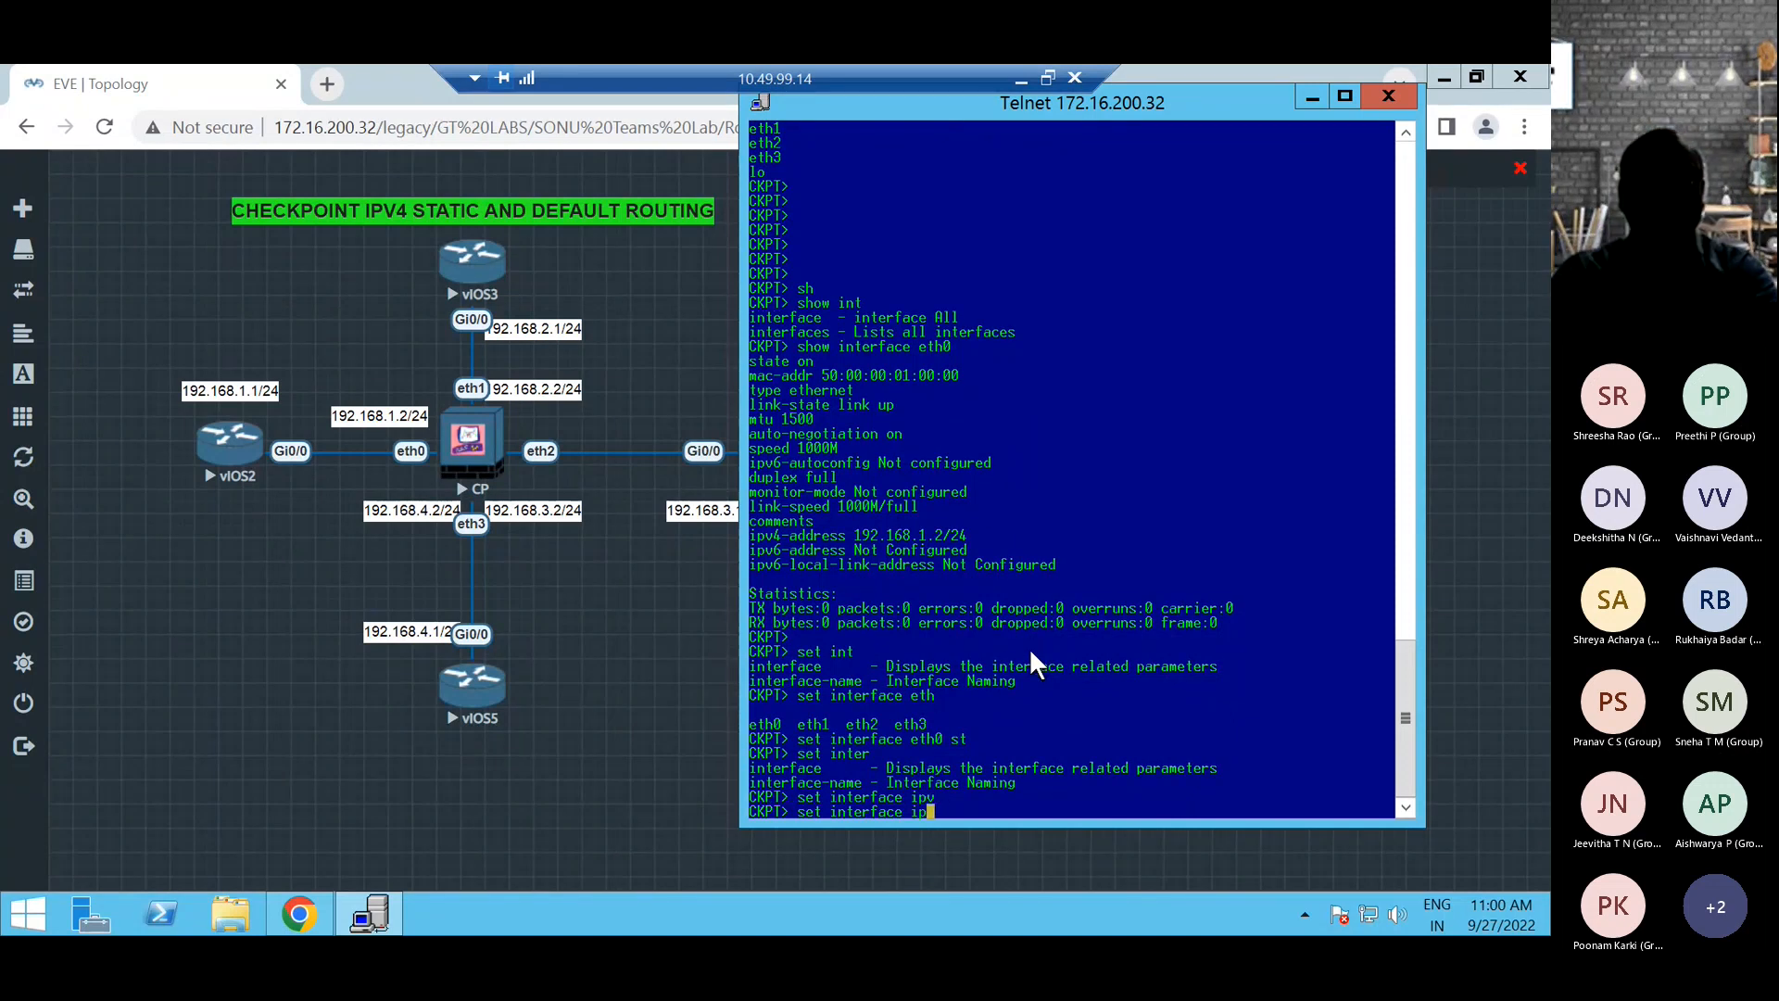
type("e")
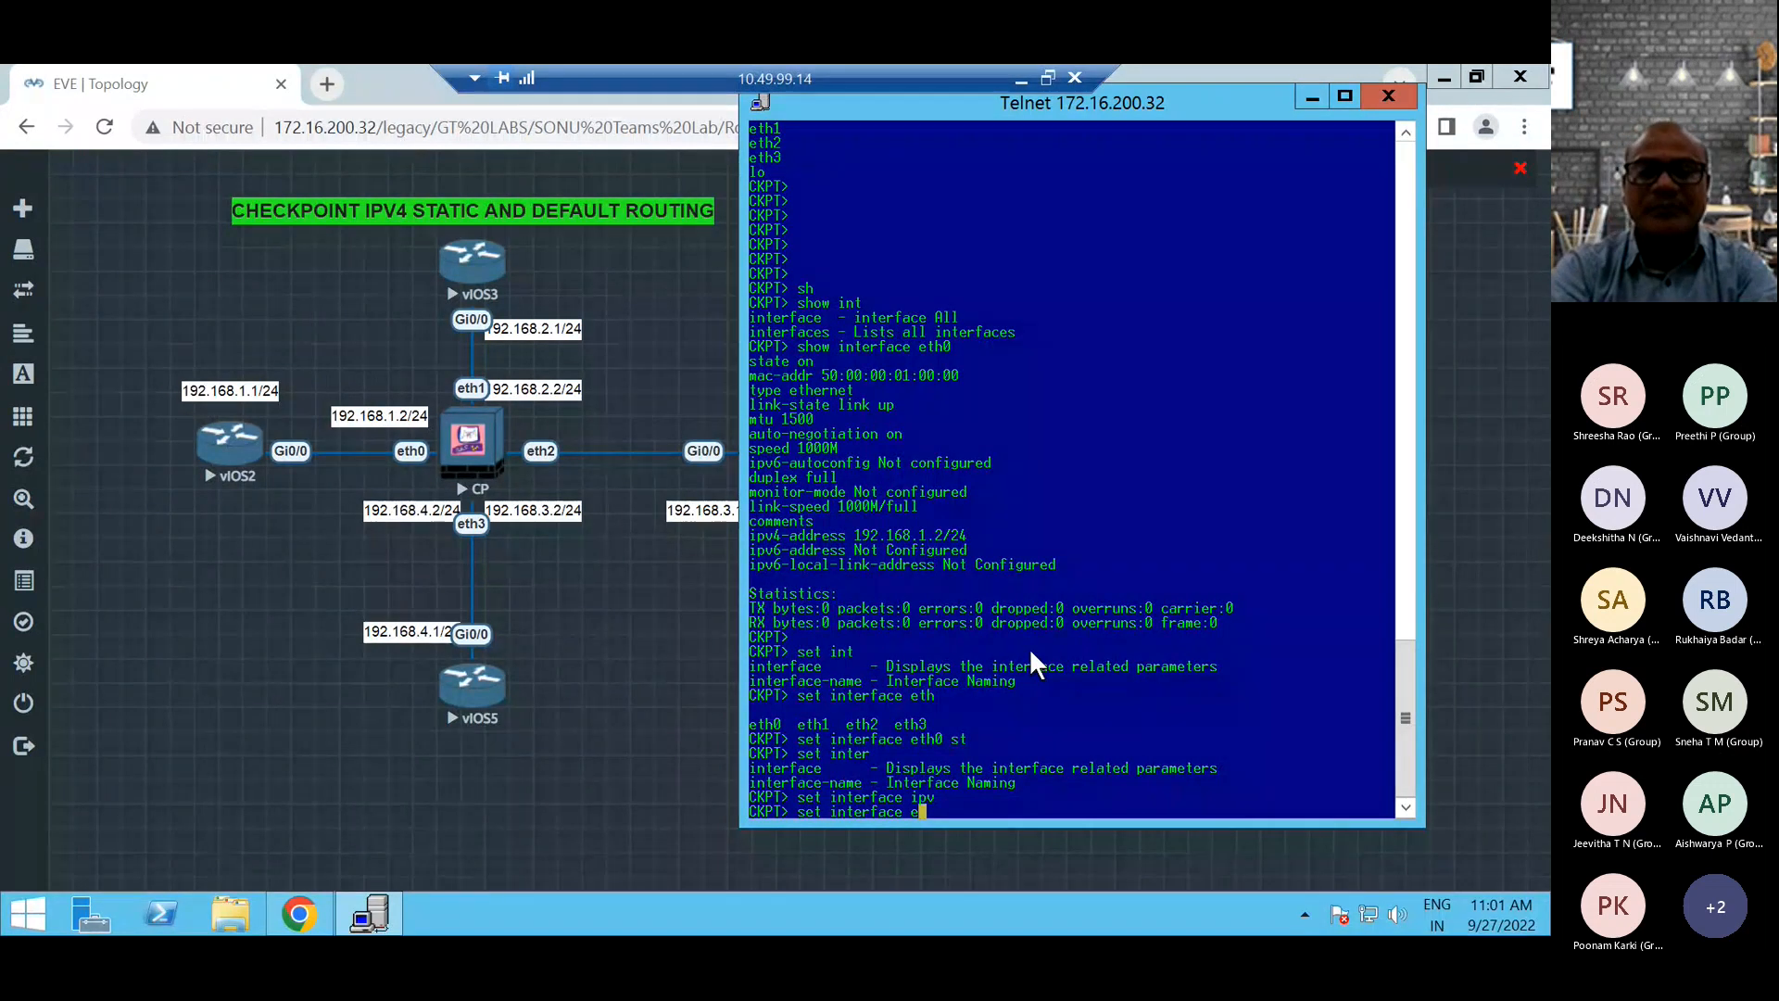
type("th")
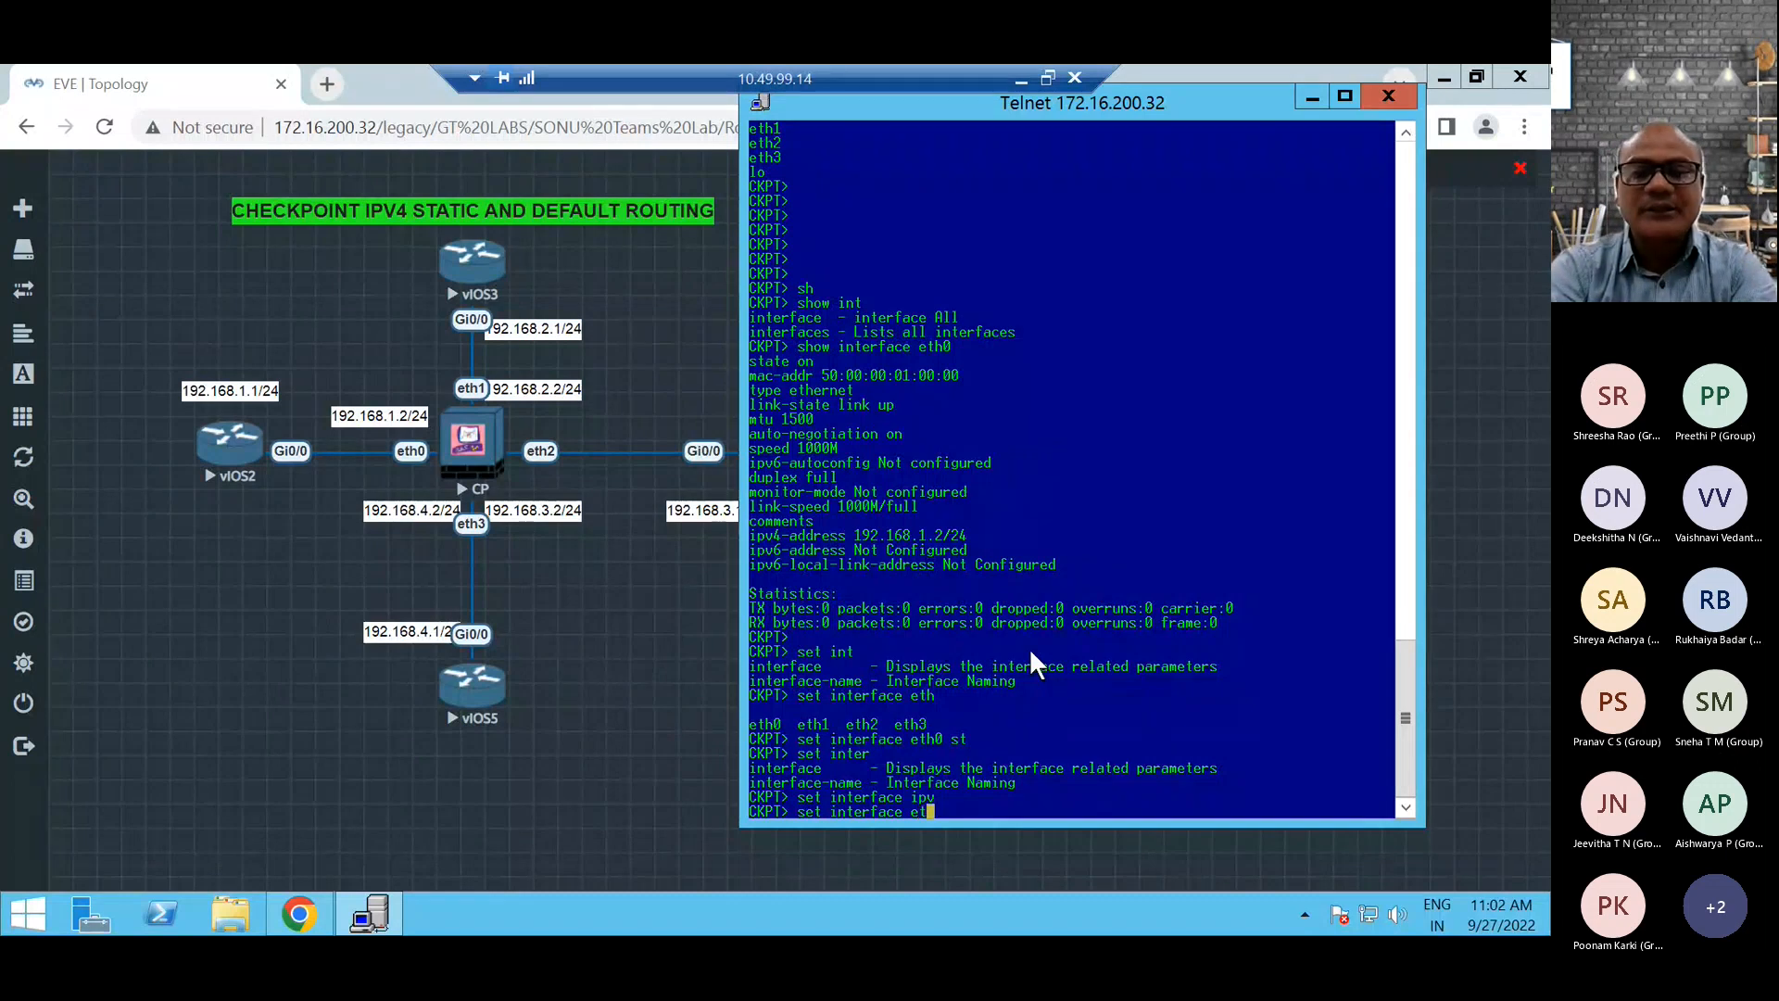
key("Tab")
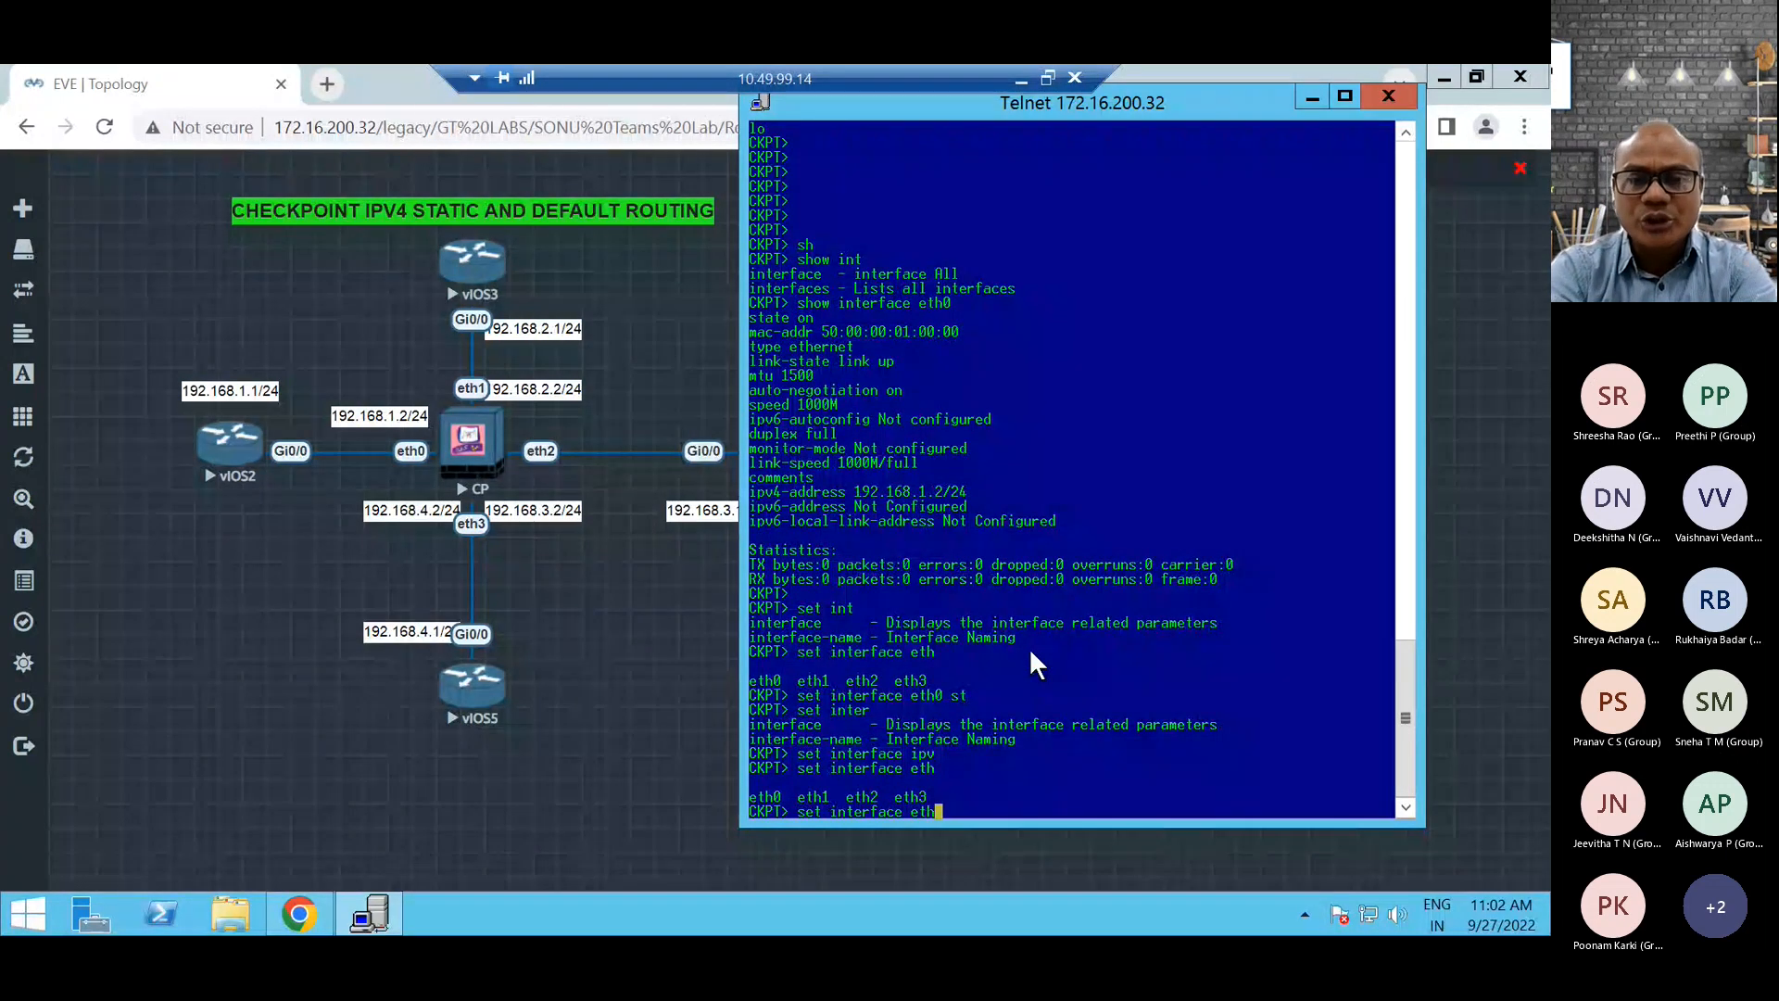
Extend the command with eth0 and the ipv4-address option, and display the expected address format.
type("0 ipv")
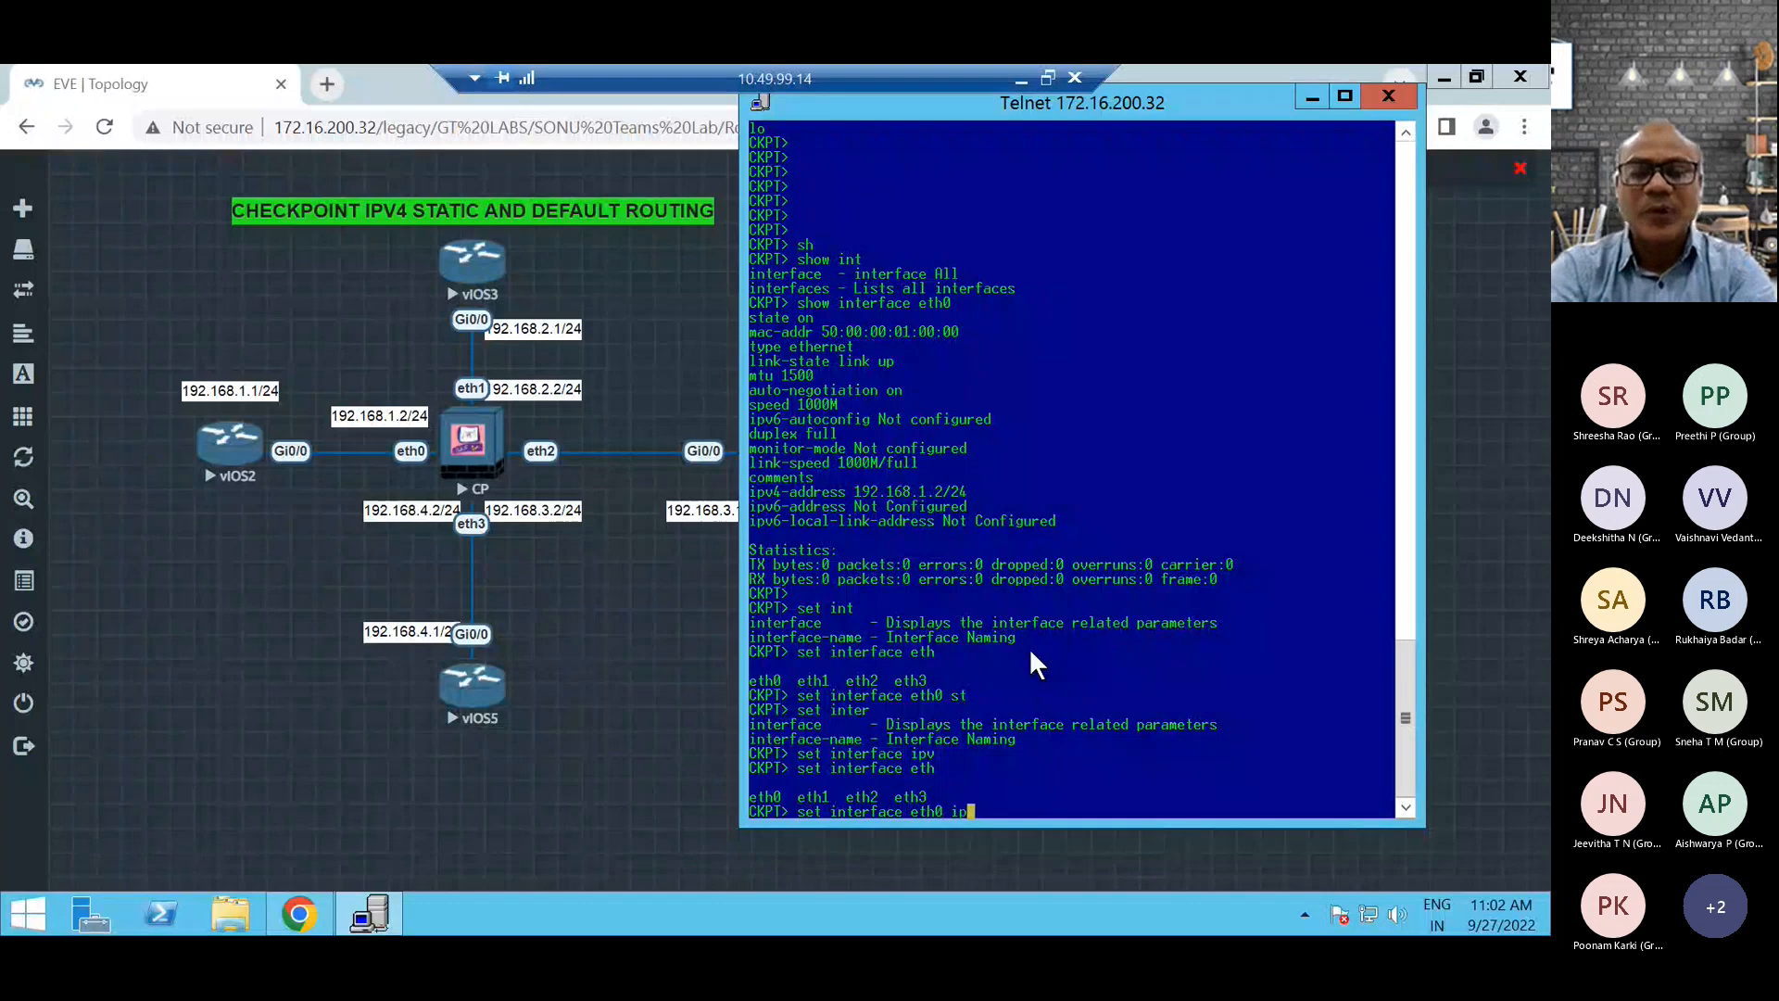
key("Tab")
type("4")
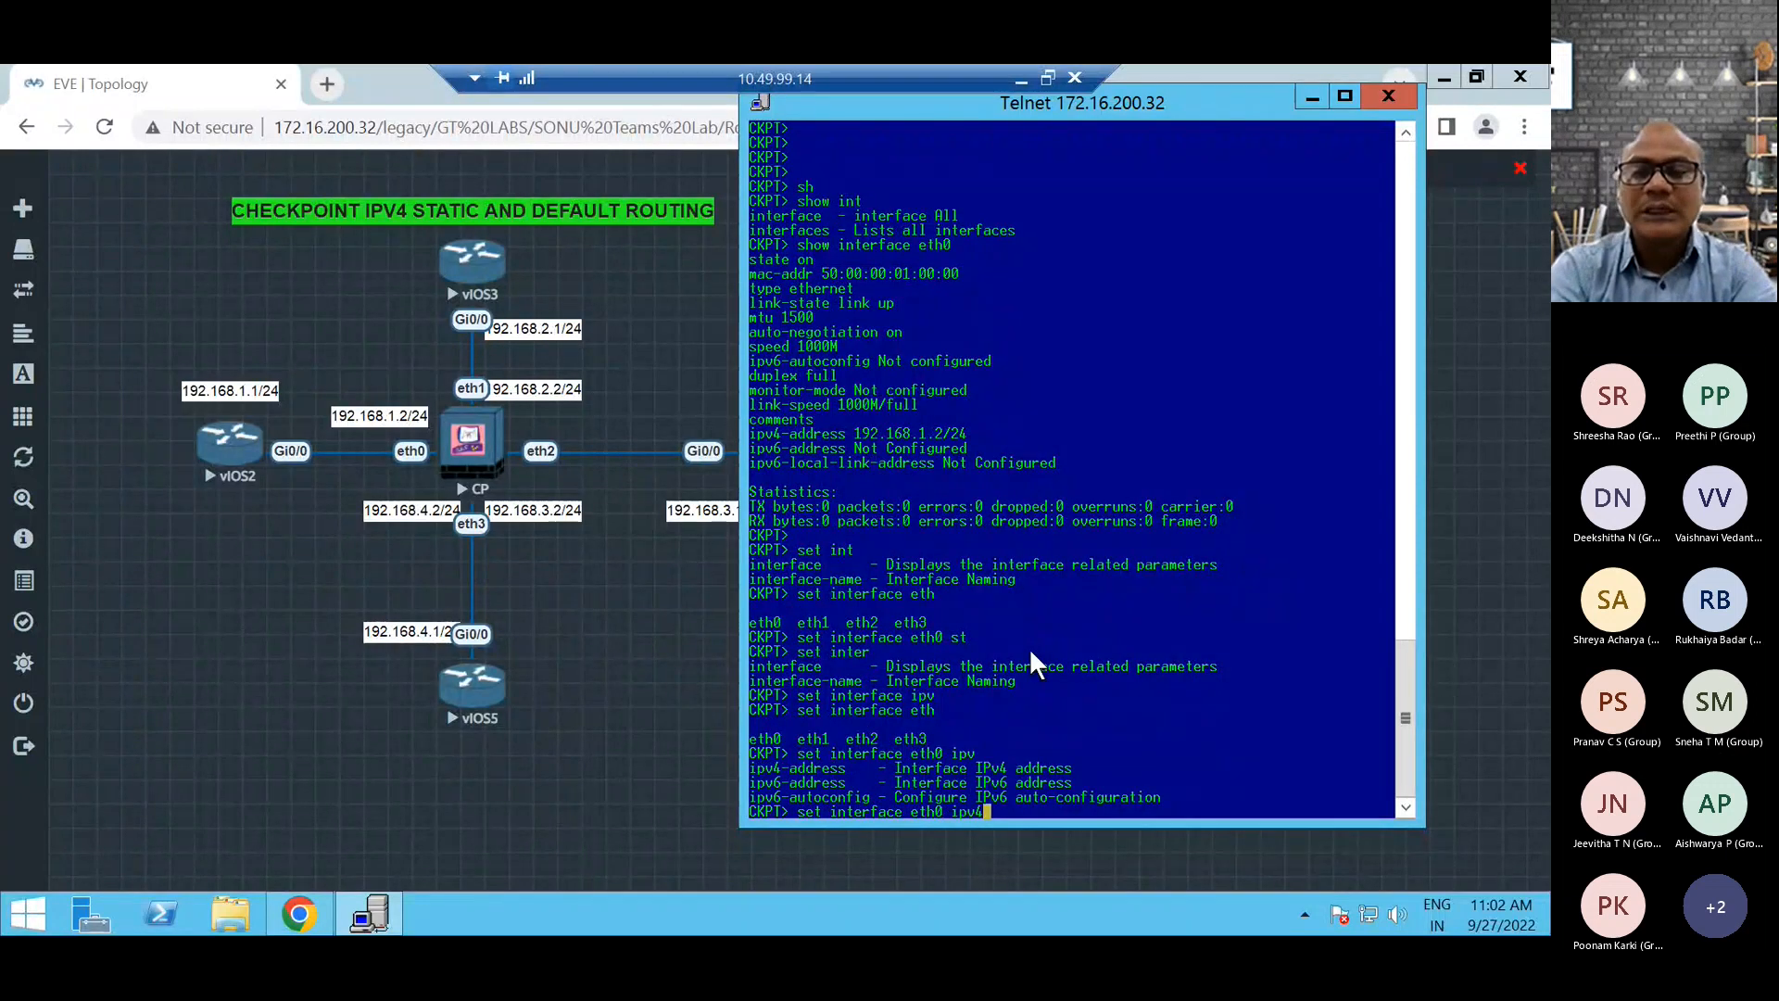
type("-ad")
key("Tab")
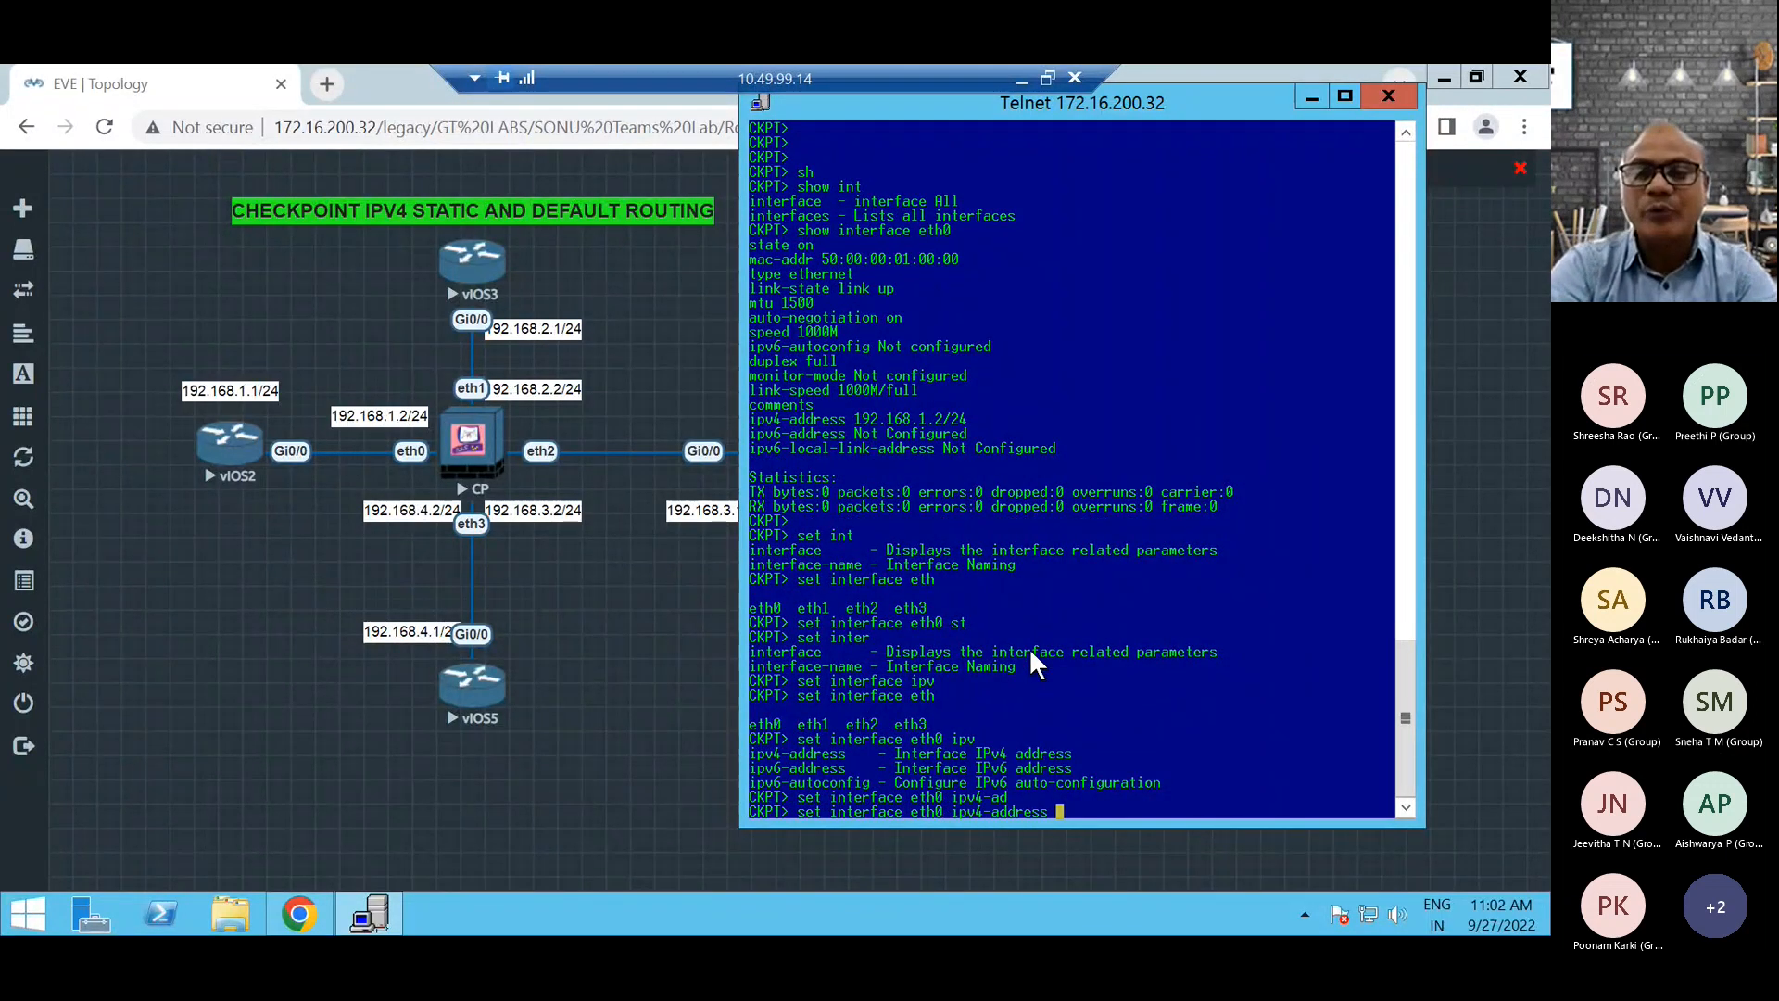
key("Tab")
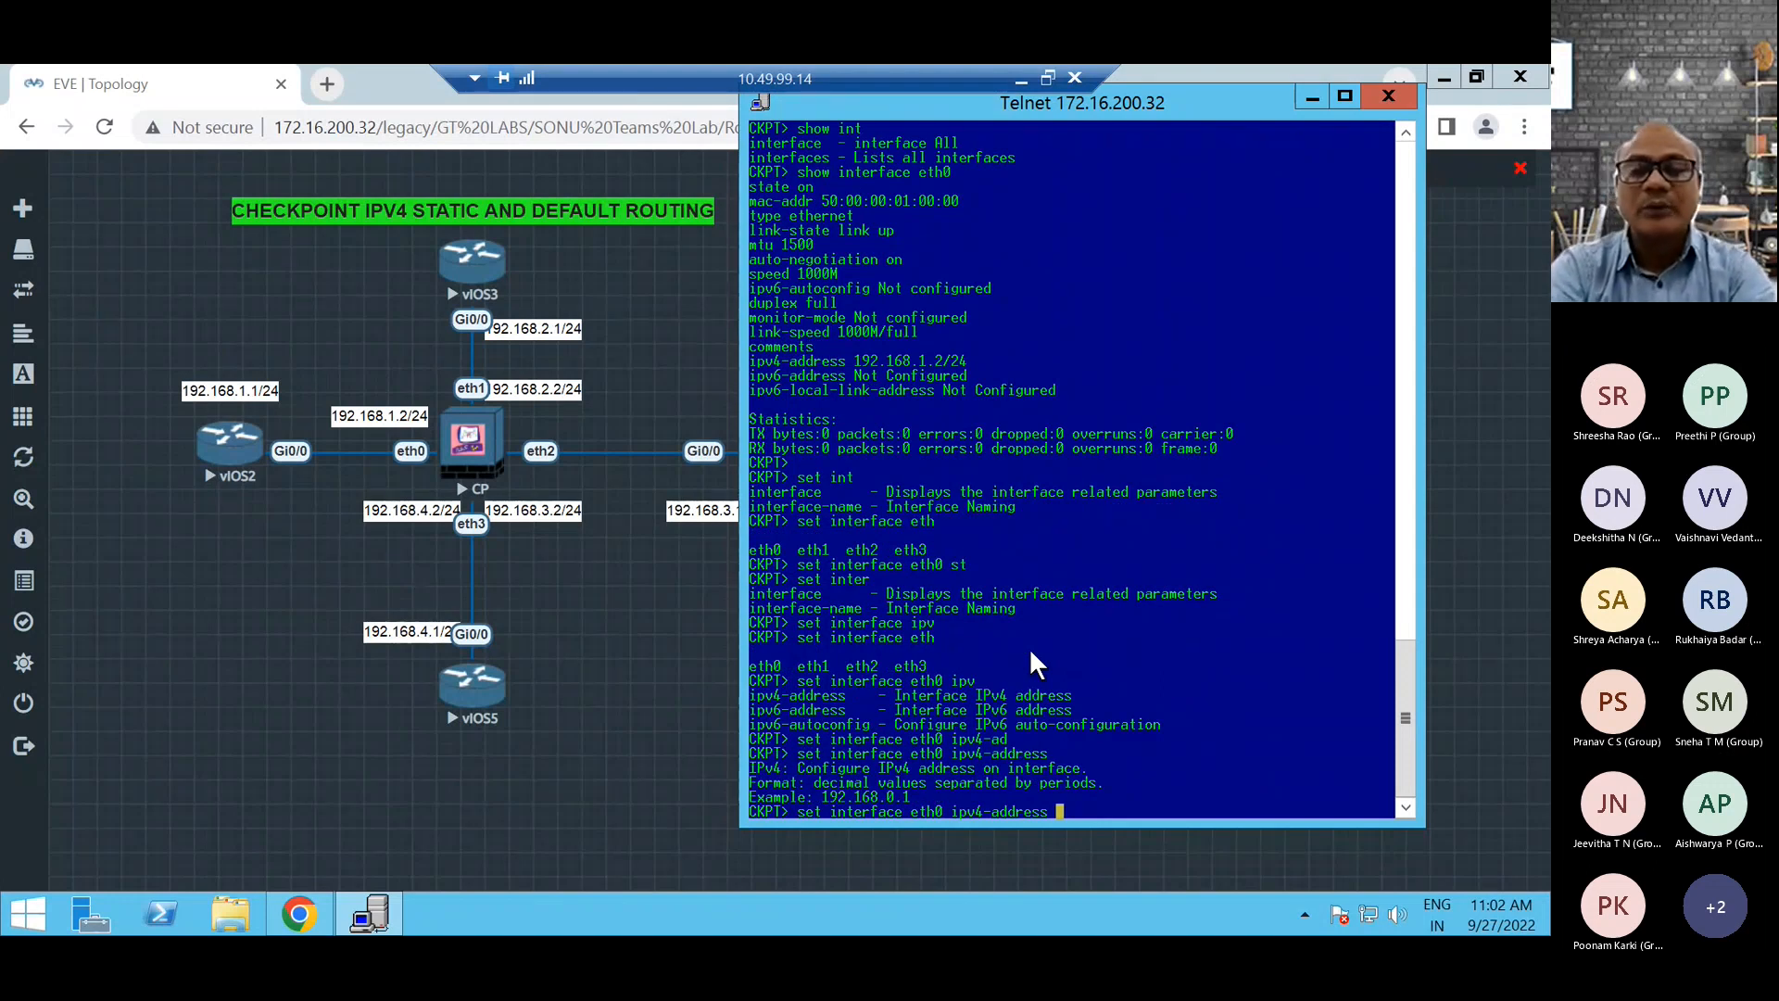
Assign eth0 the IPv4 address 192.168.1.2 with mask-length 24 and run the command.
type("192.168")
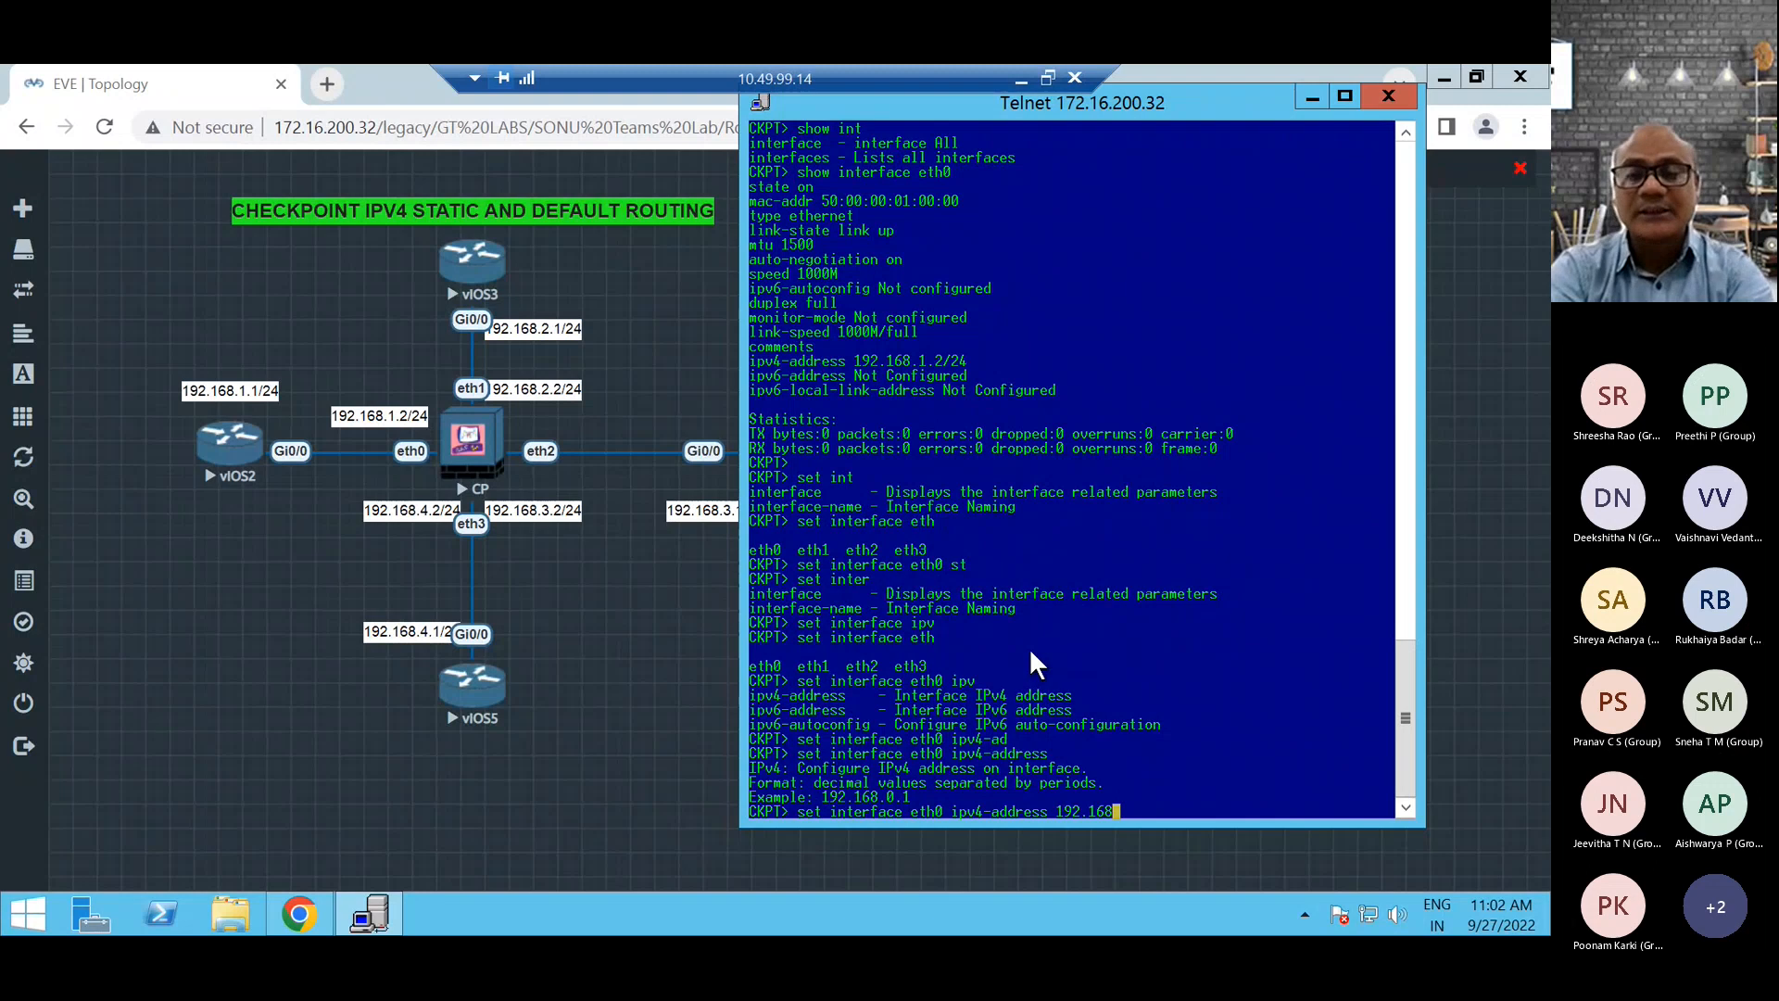
type(".")
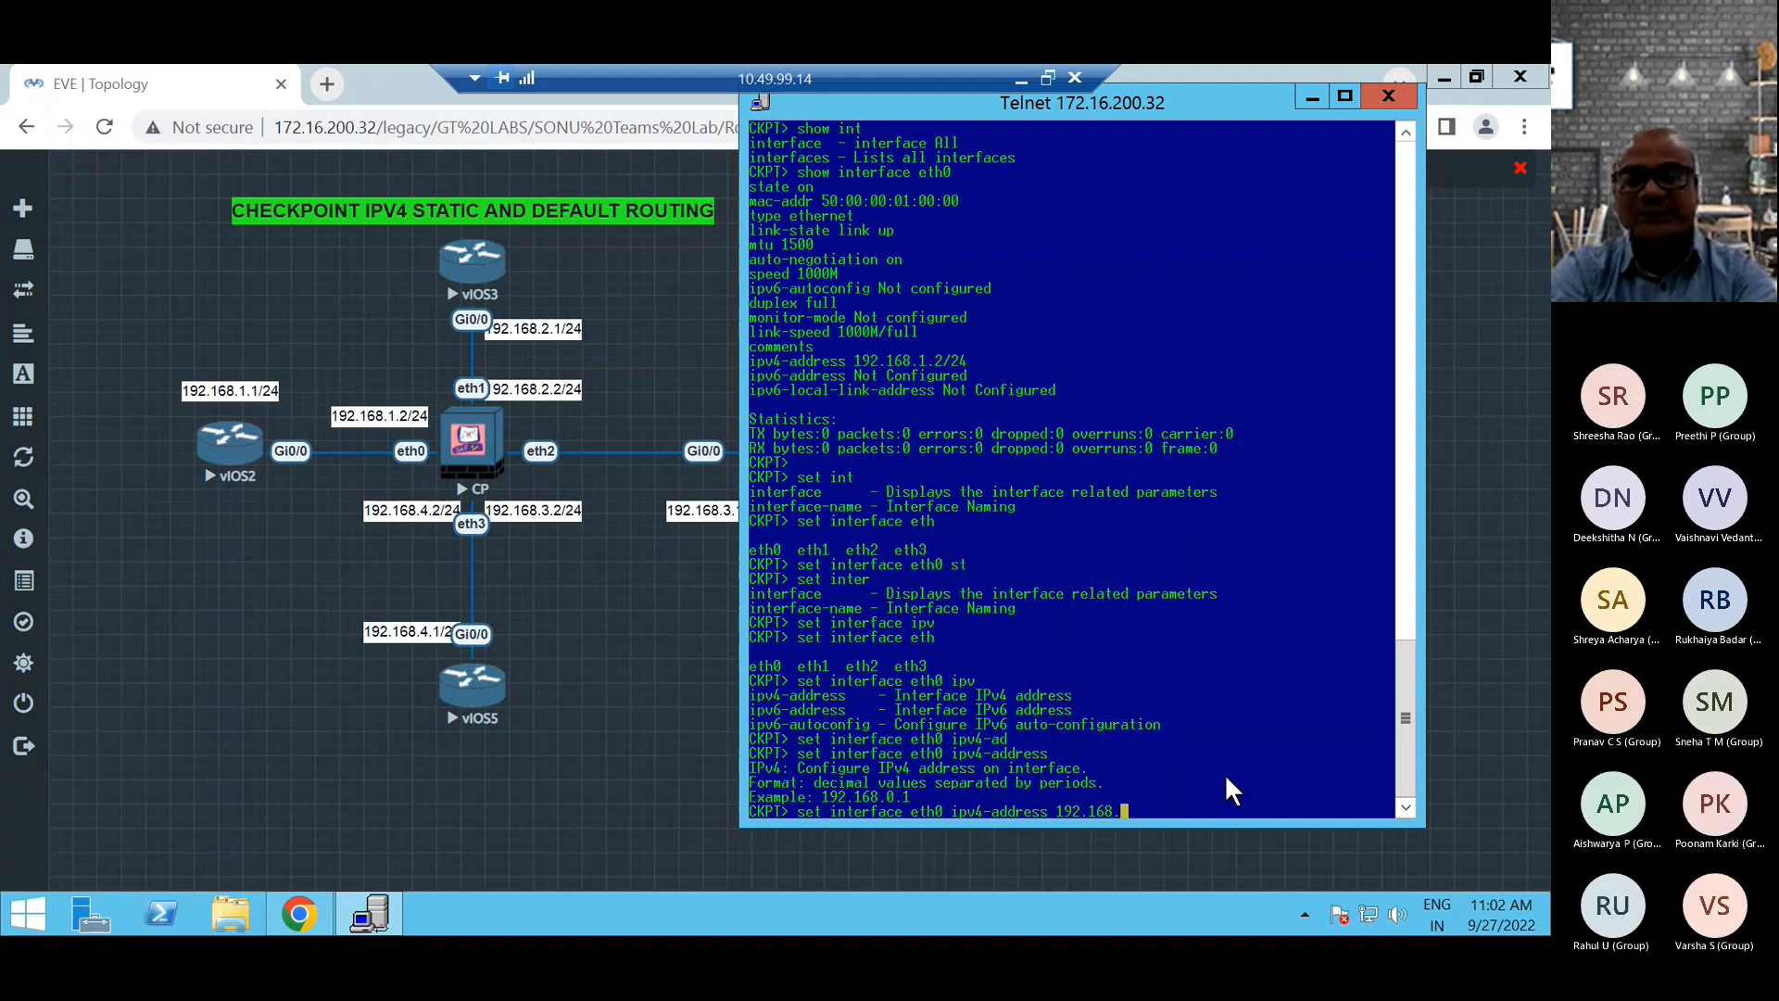
type("1.2")
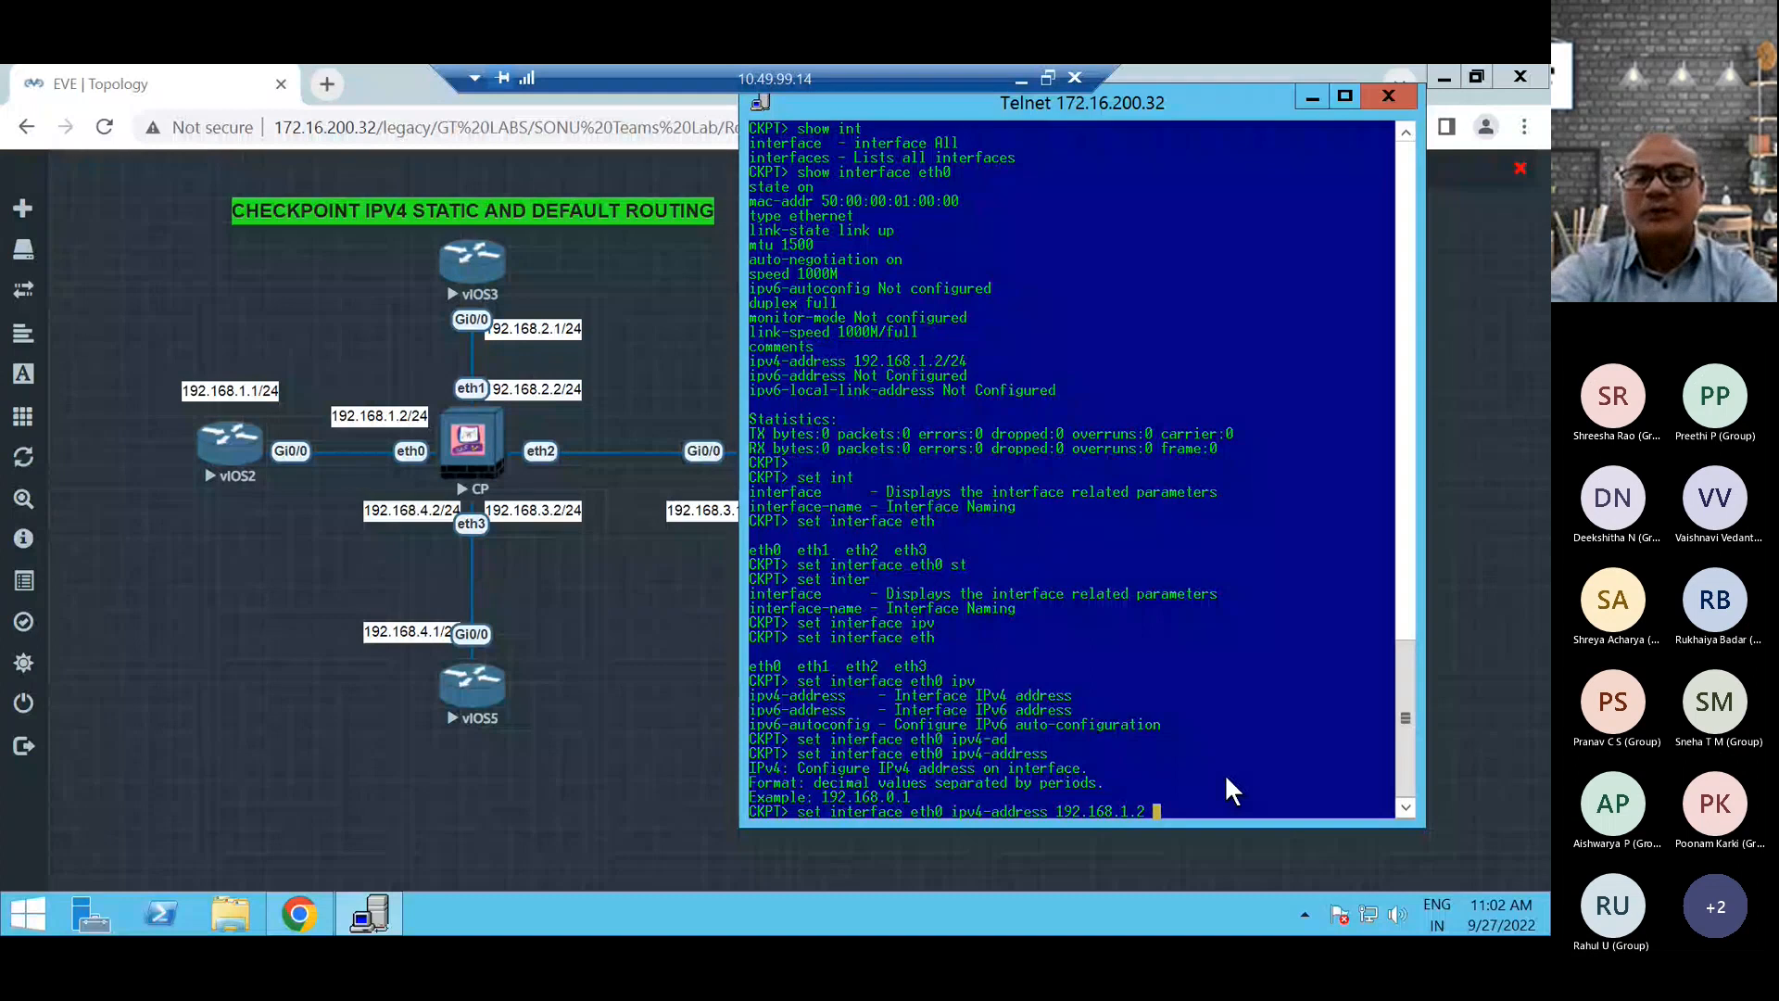
type(" n")
key("BackSpace")
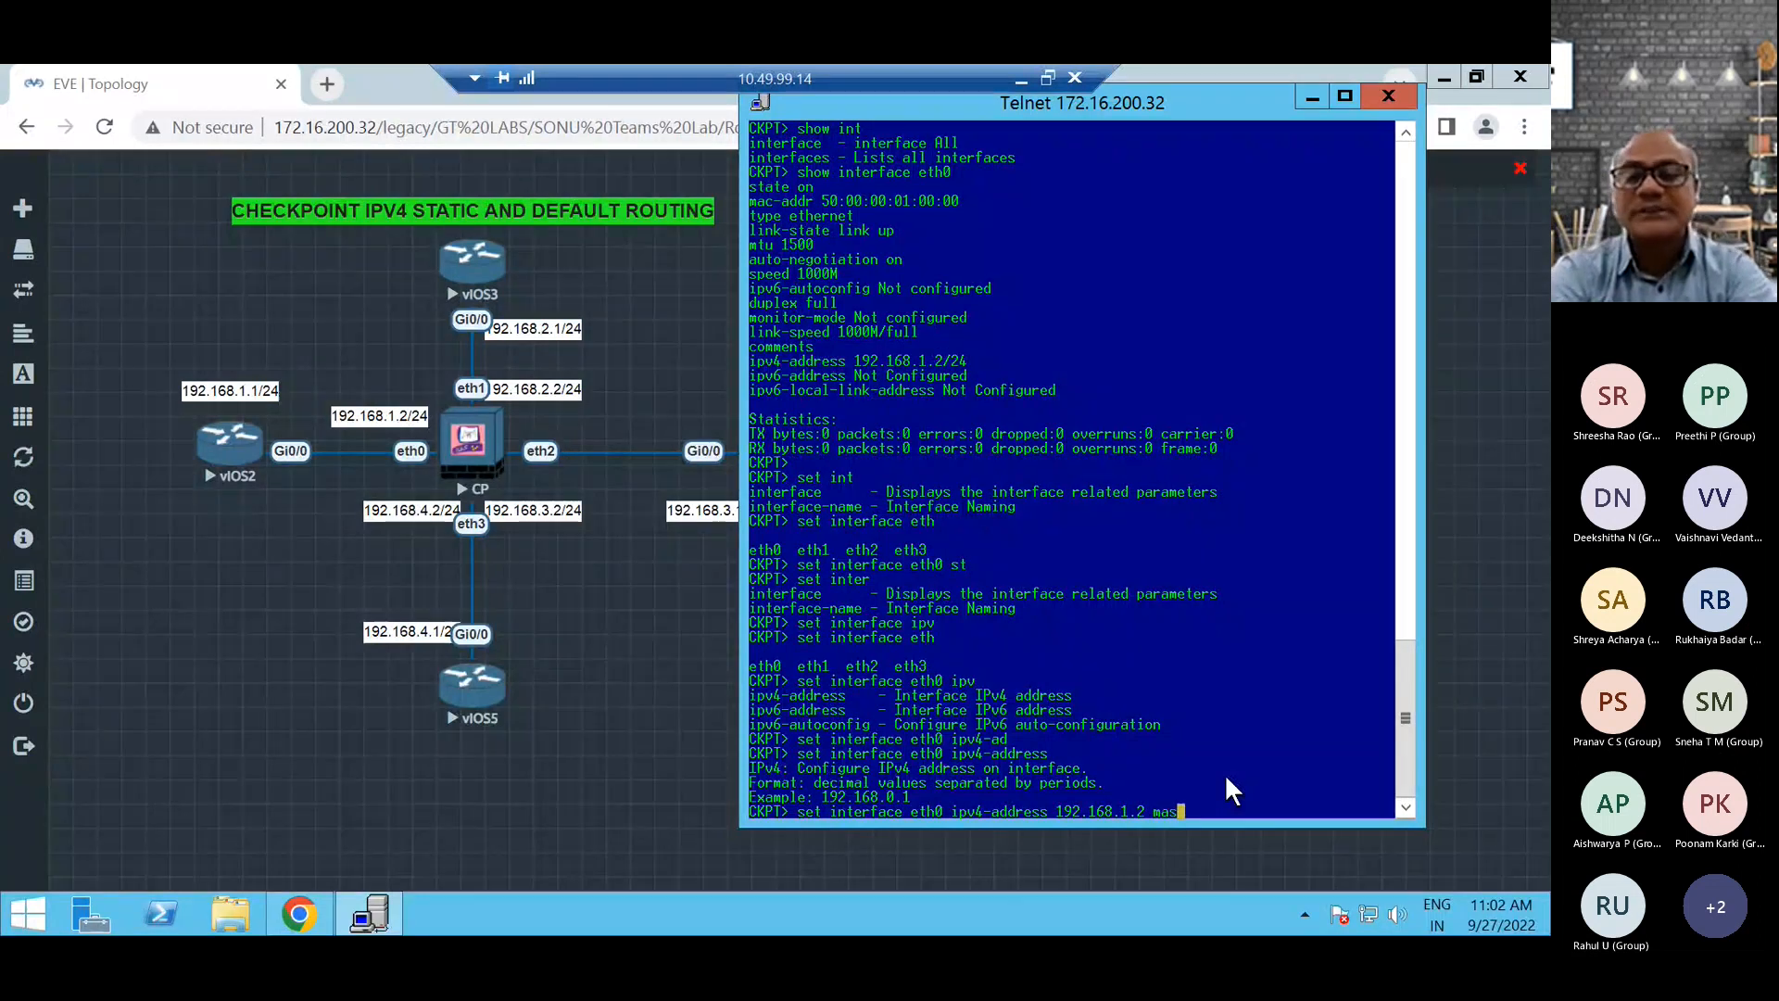
type("mas")
key("Tab")
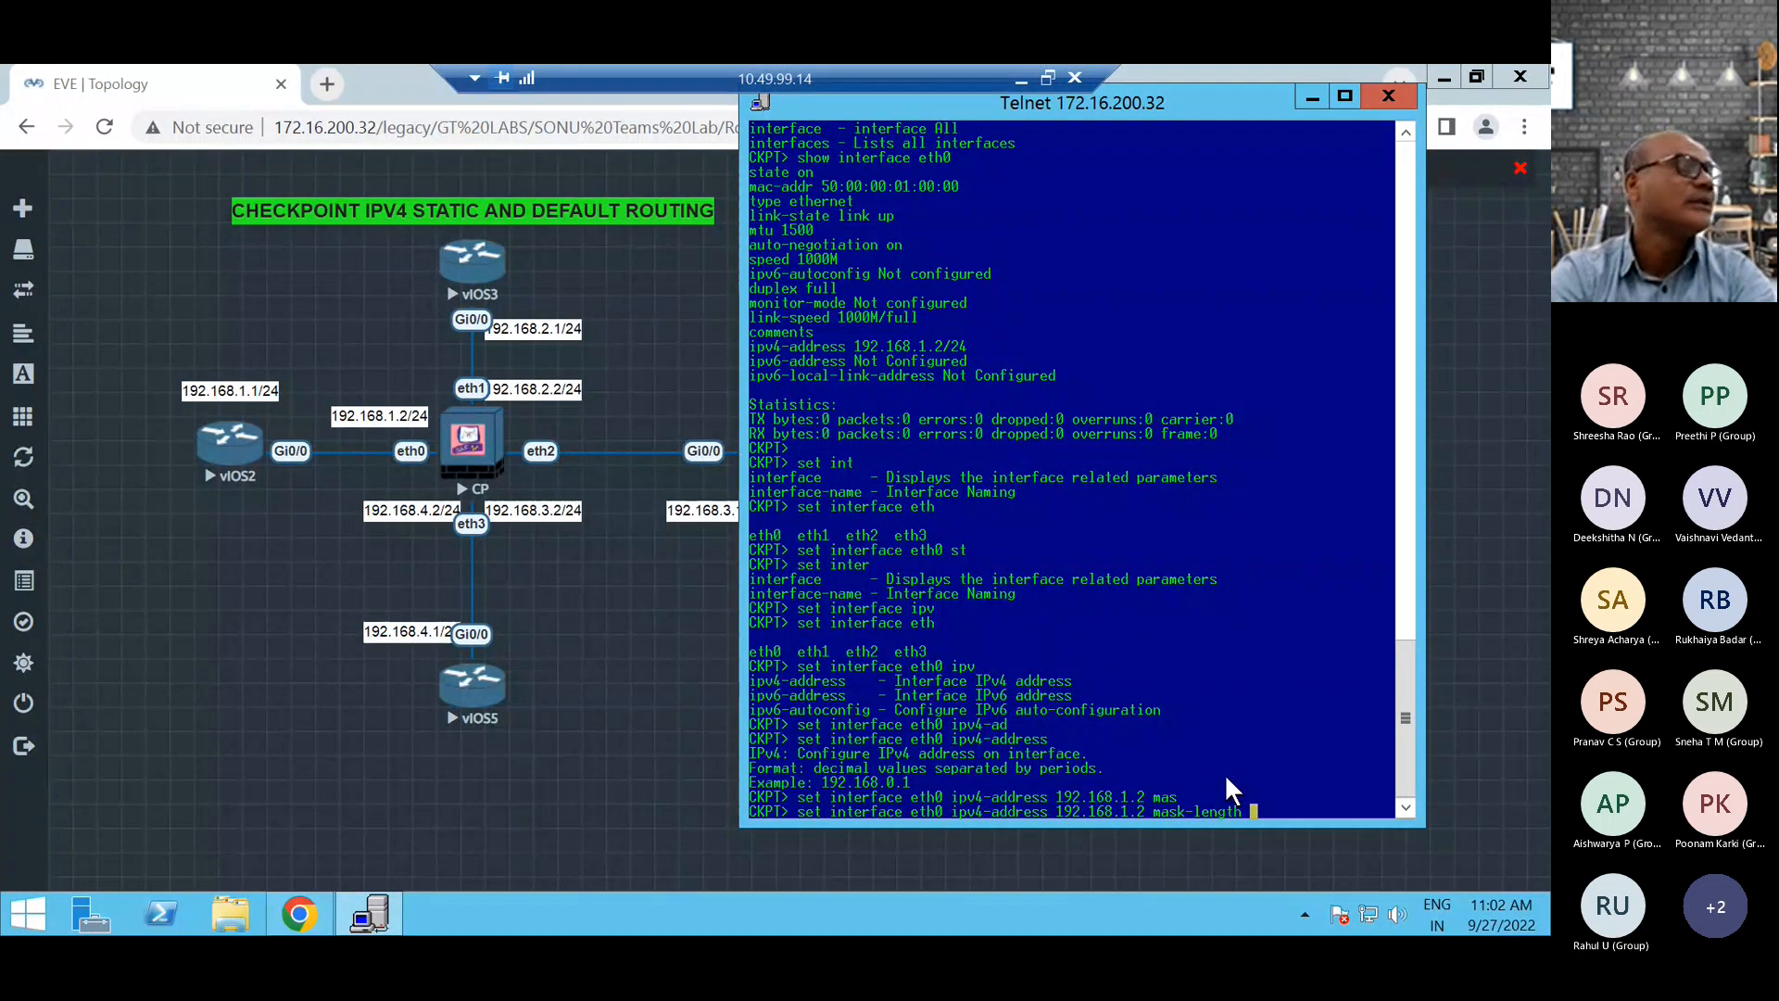
type("24")
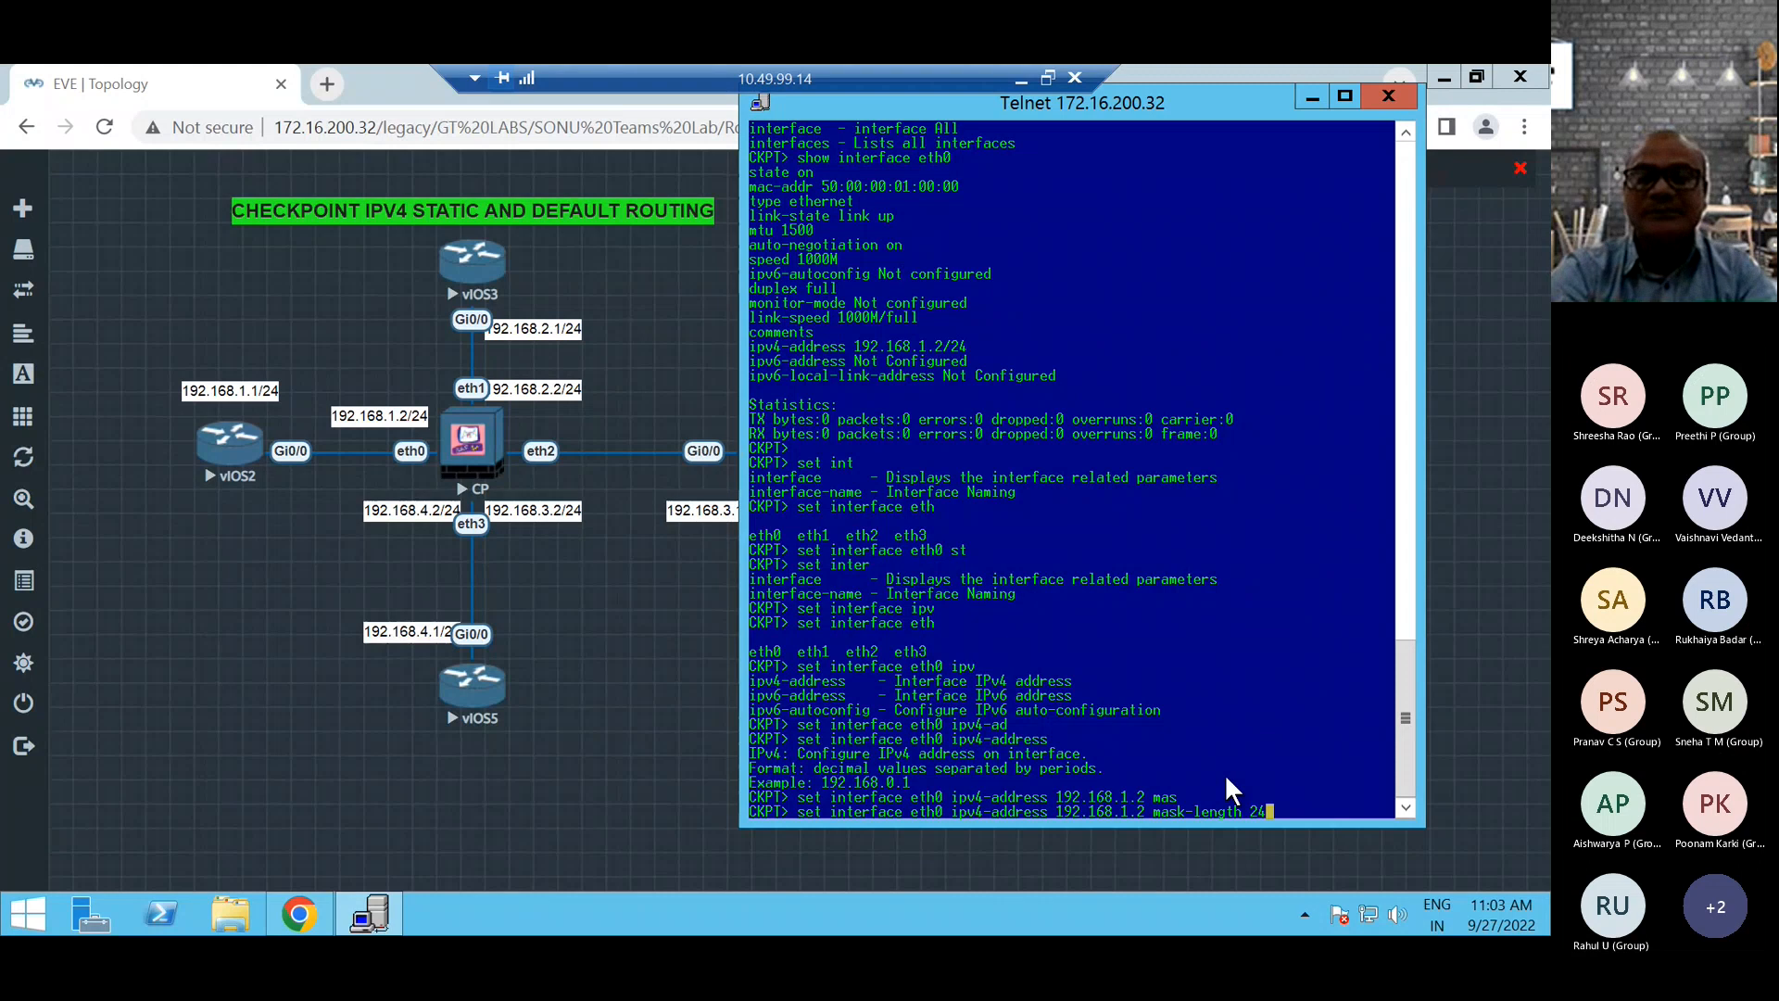
key("Return")
key("Return")
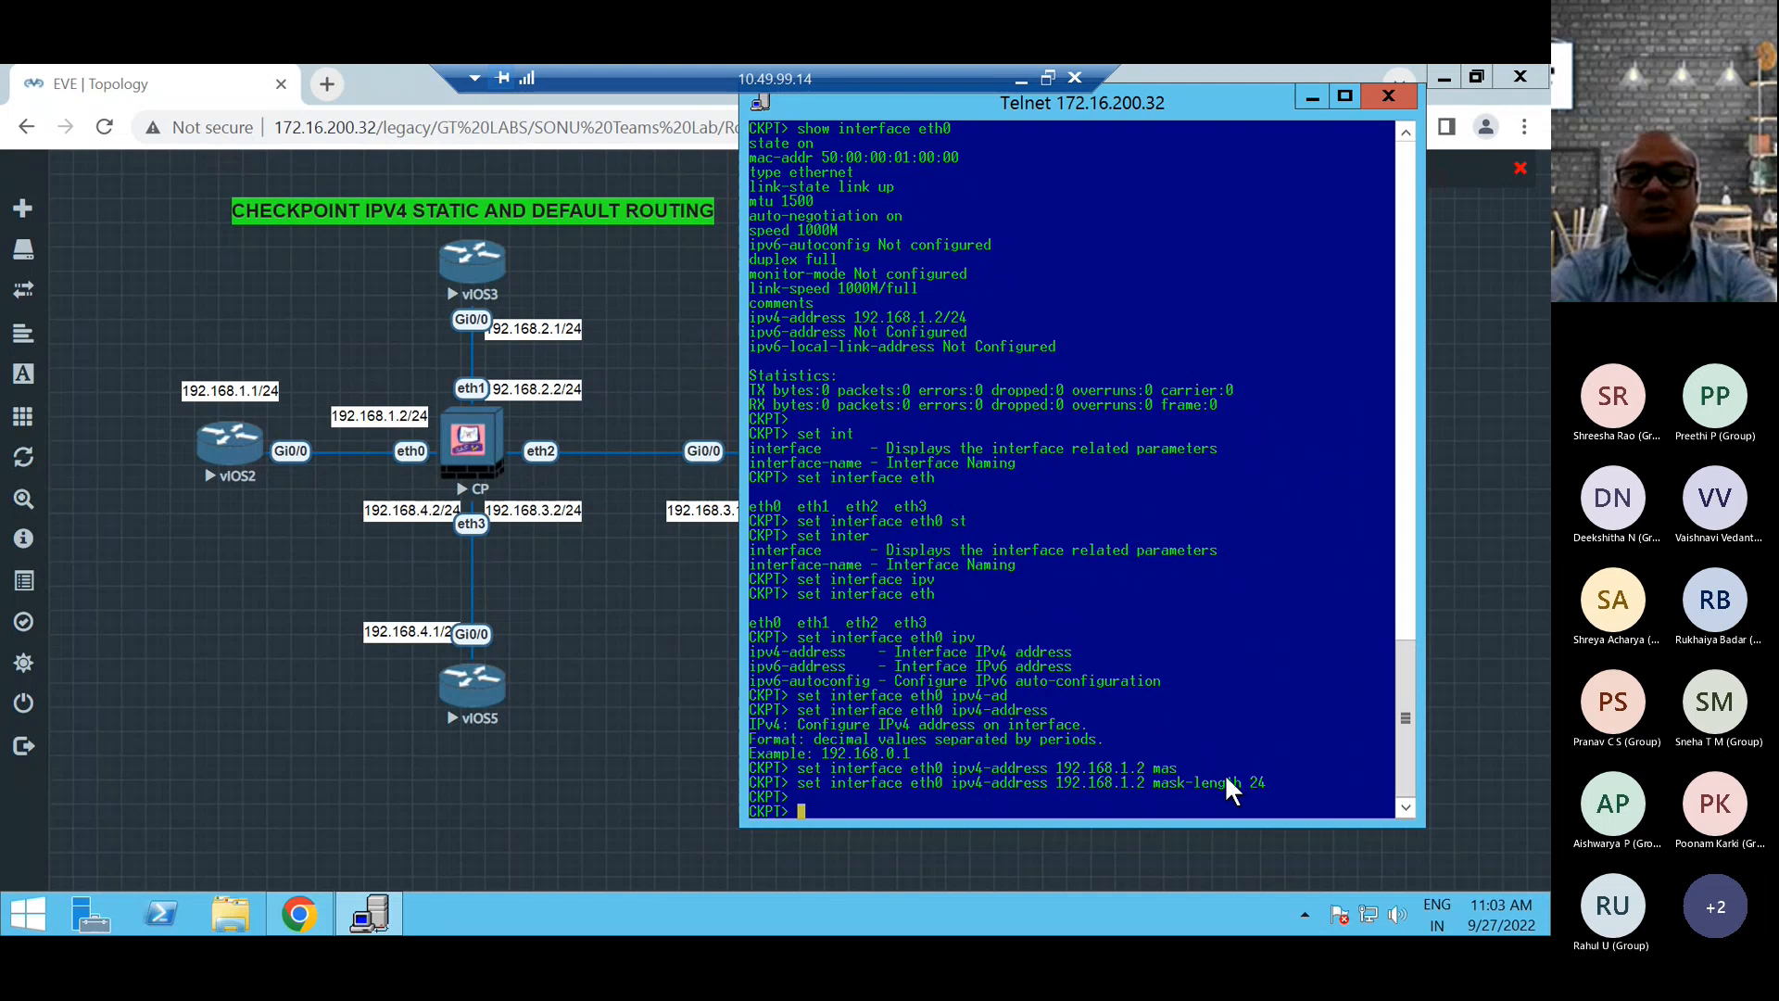
Try to display the firewall's software version with the show version command.
type("sh")
key("Tab")
type("ver")
key("Tab")
key("Return")
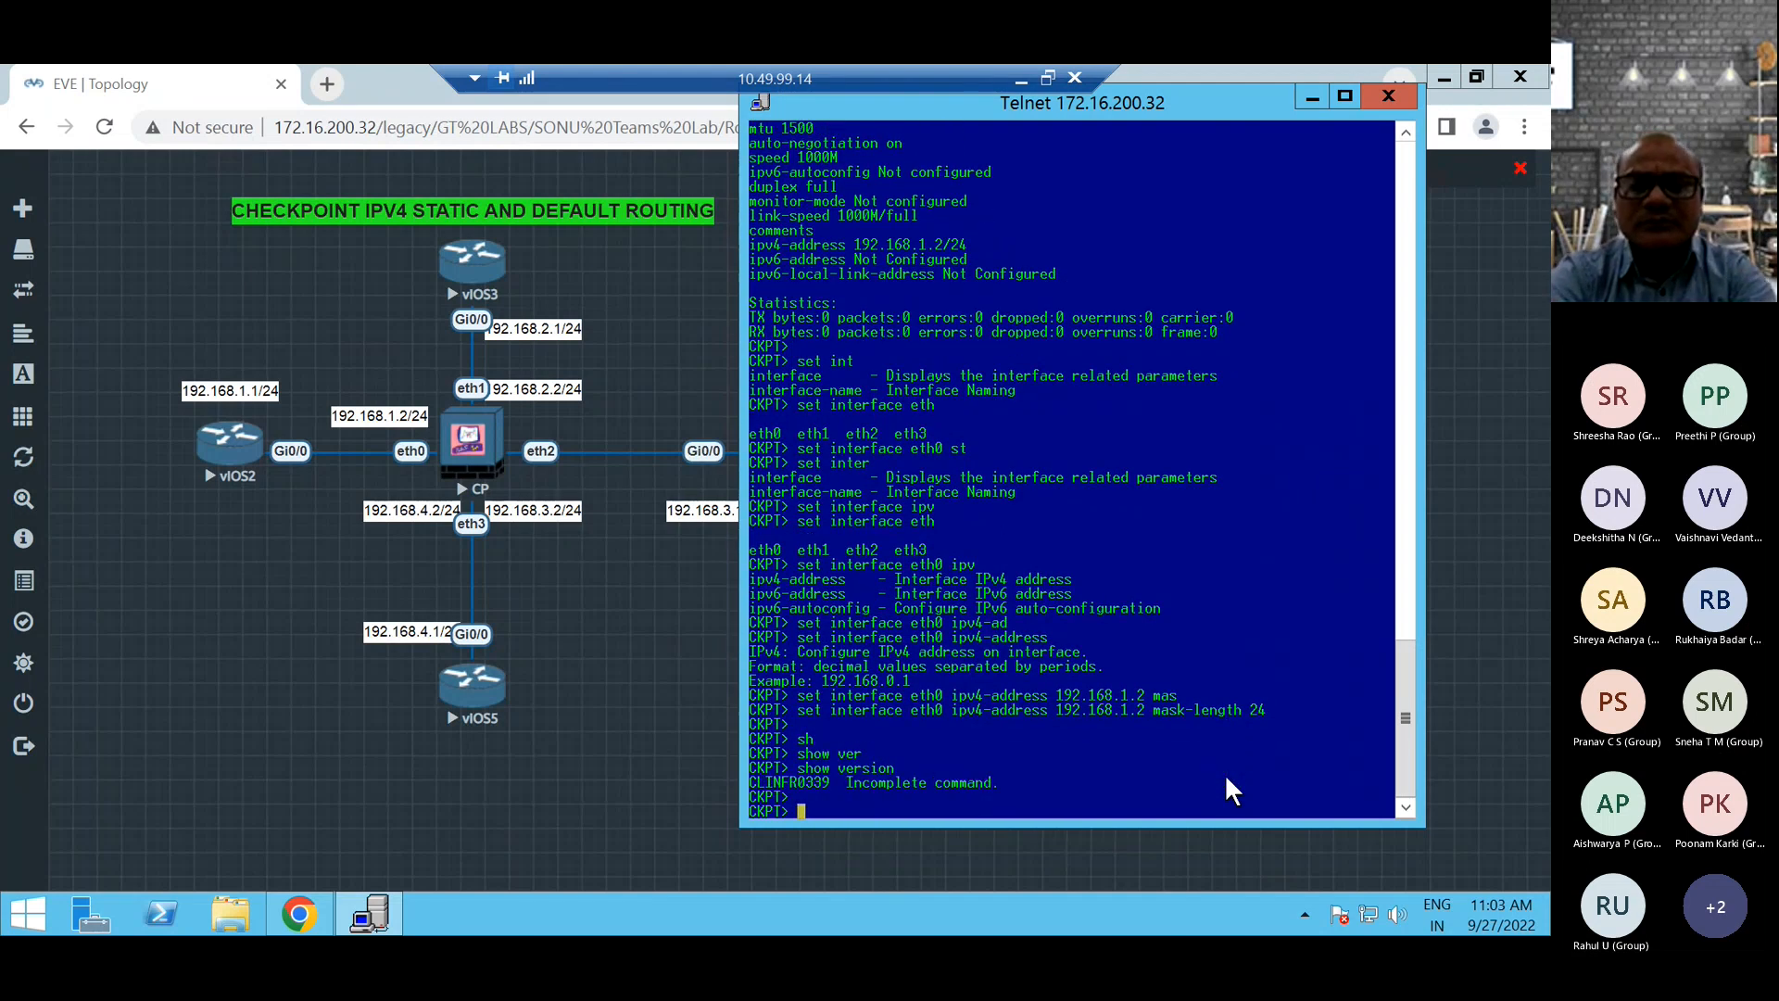
Query the completions of show version and try to complete an option beginning with sy.
type("shw")
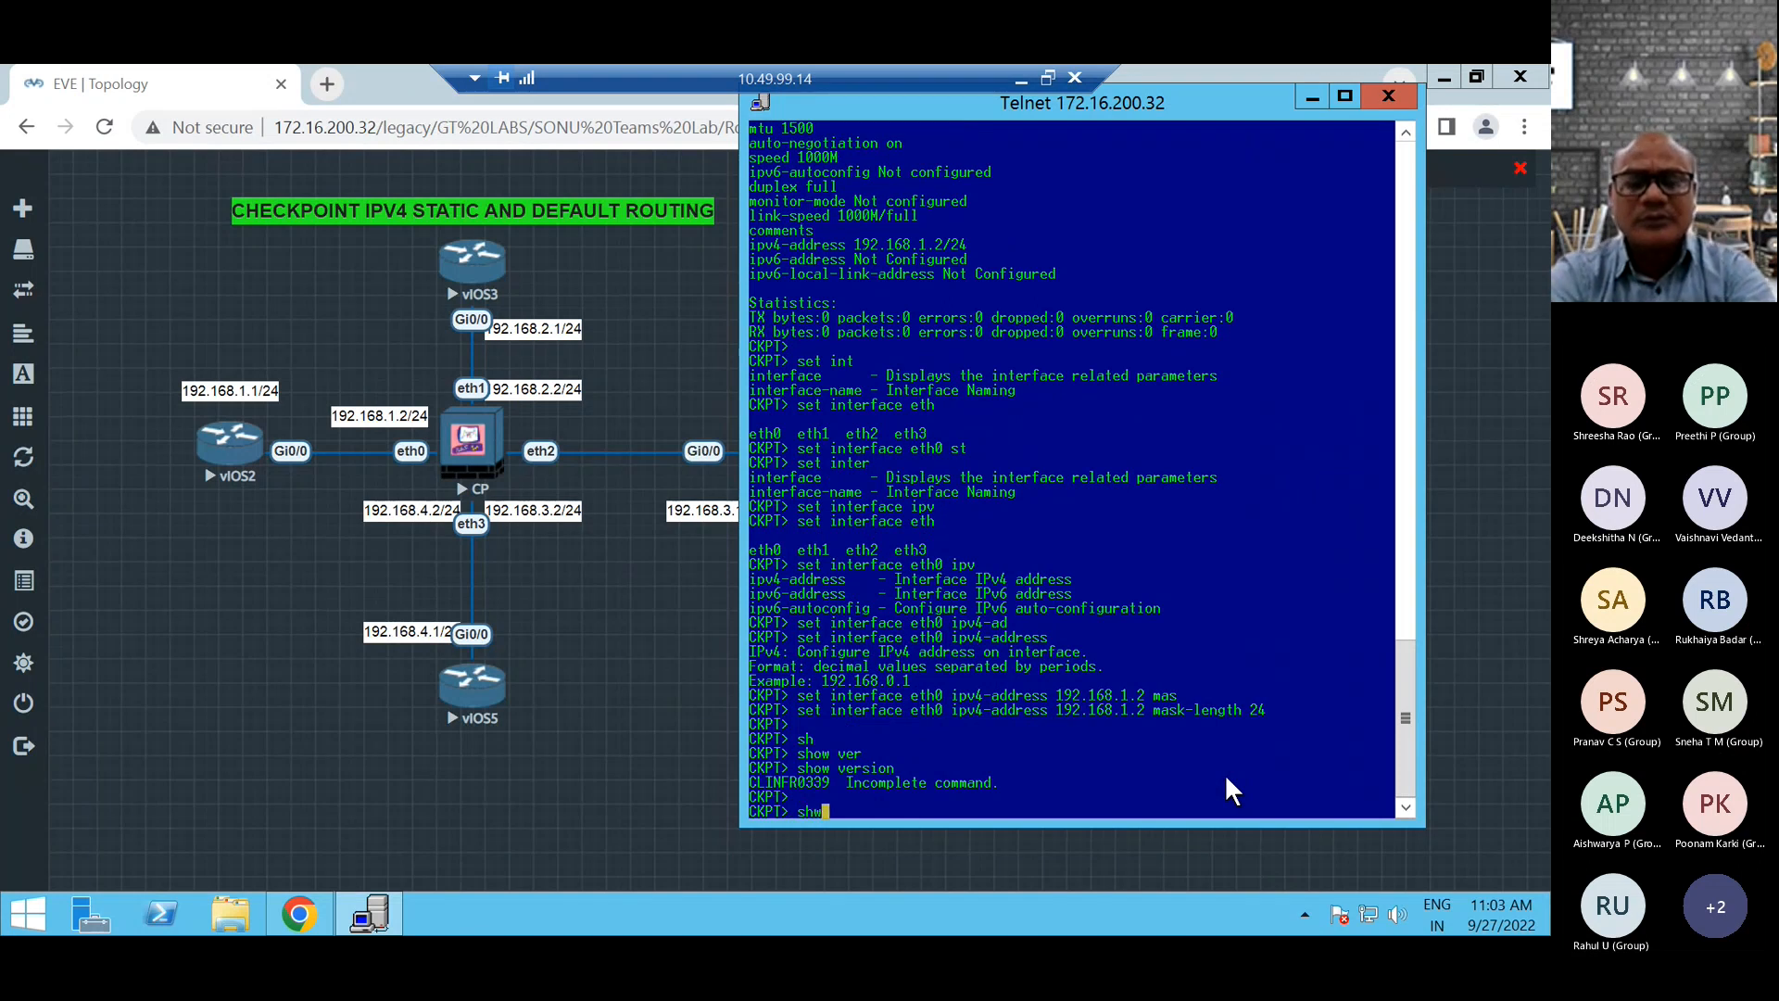
key("Return")
type("sh")
key("Tab")
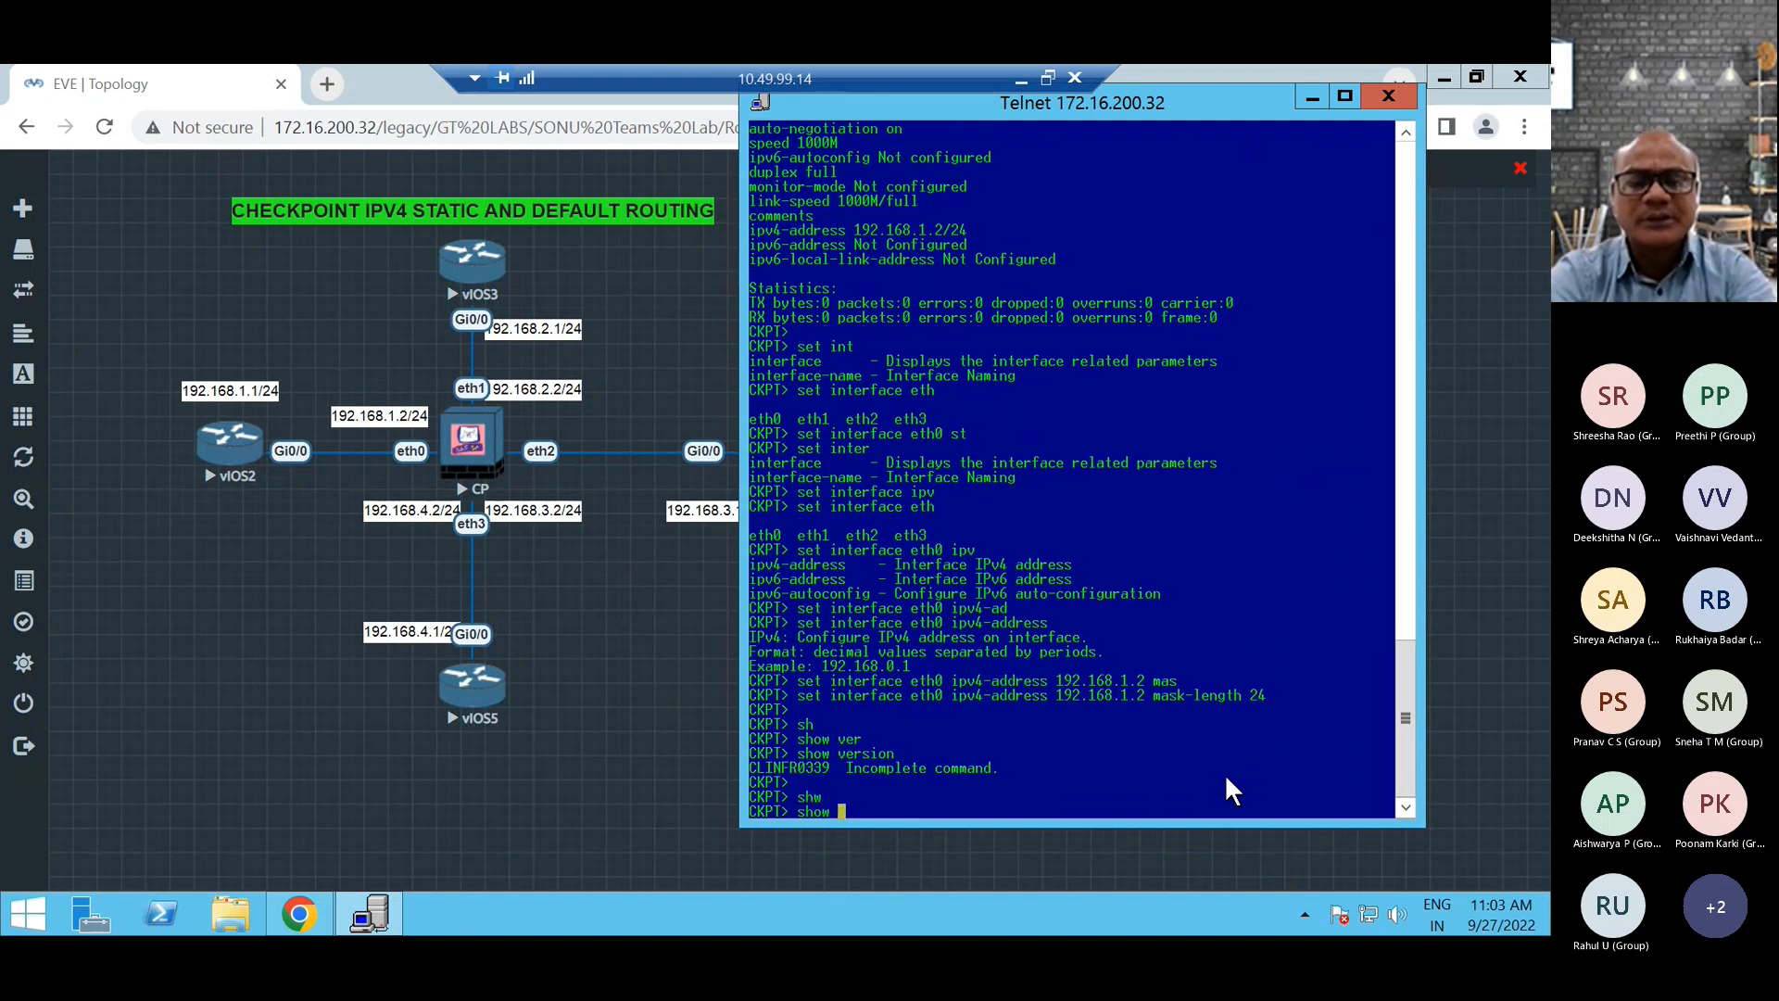
type("ver")
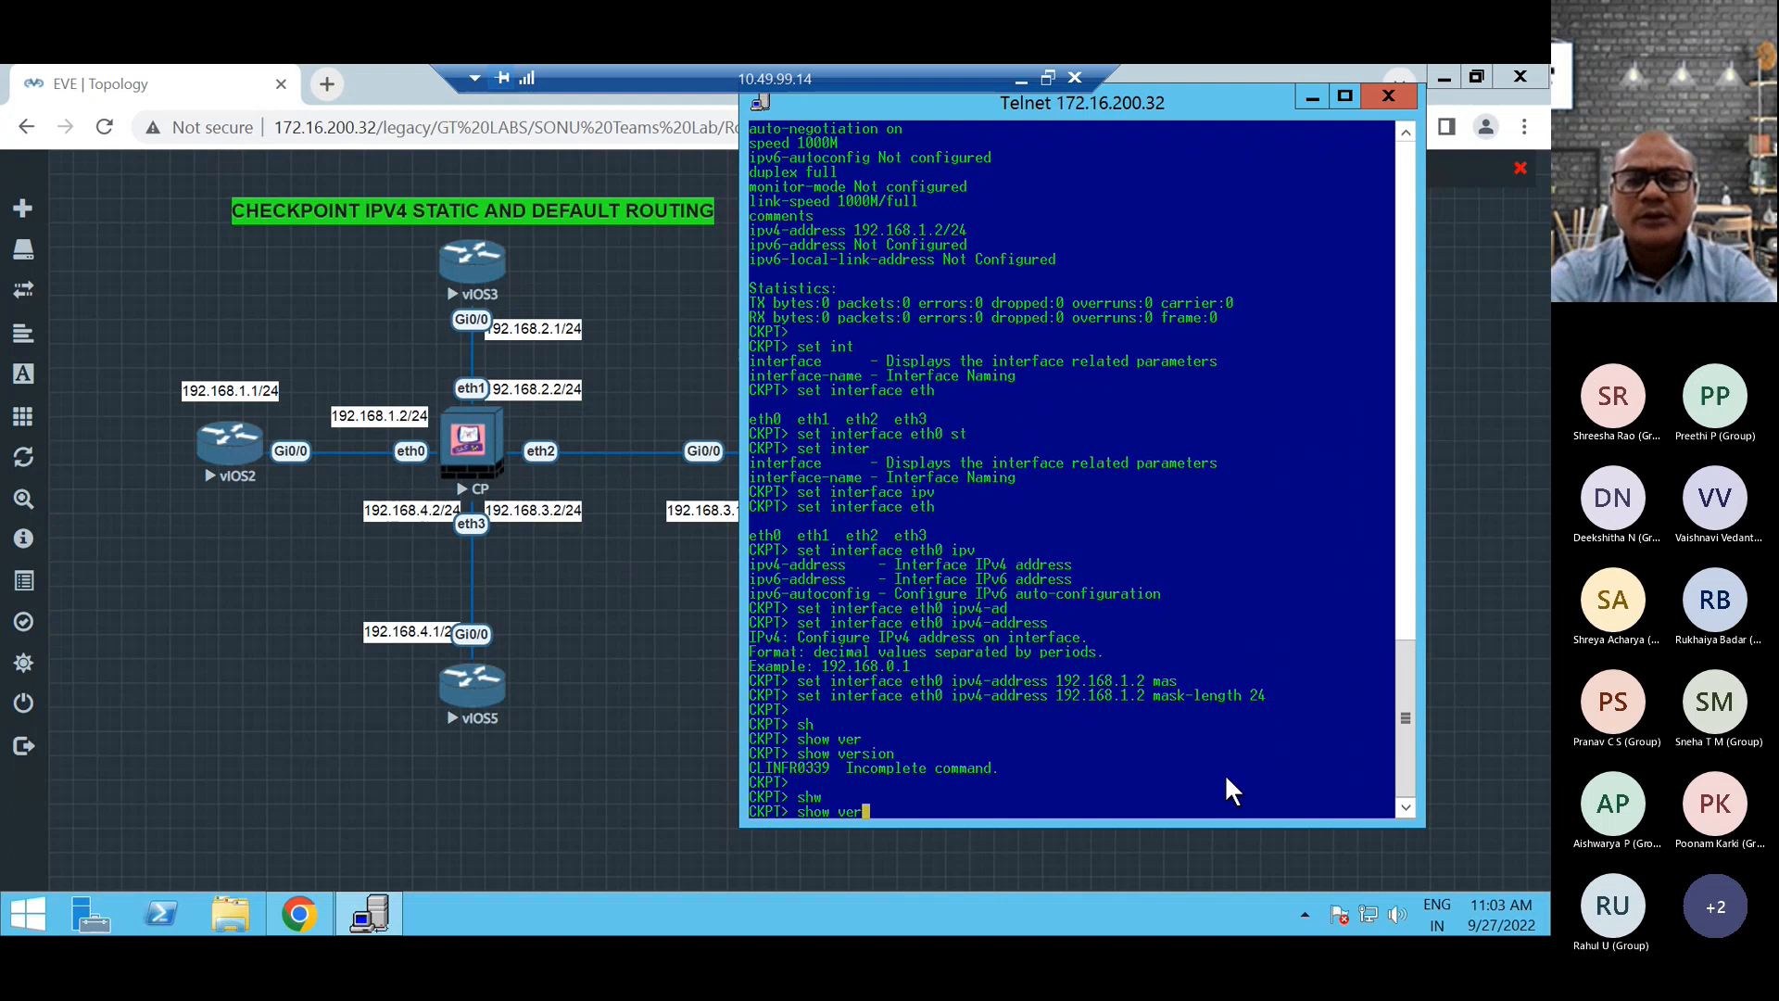
key("Tab")
type("sy")
key("Tab")
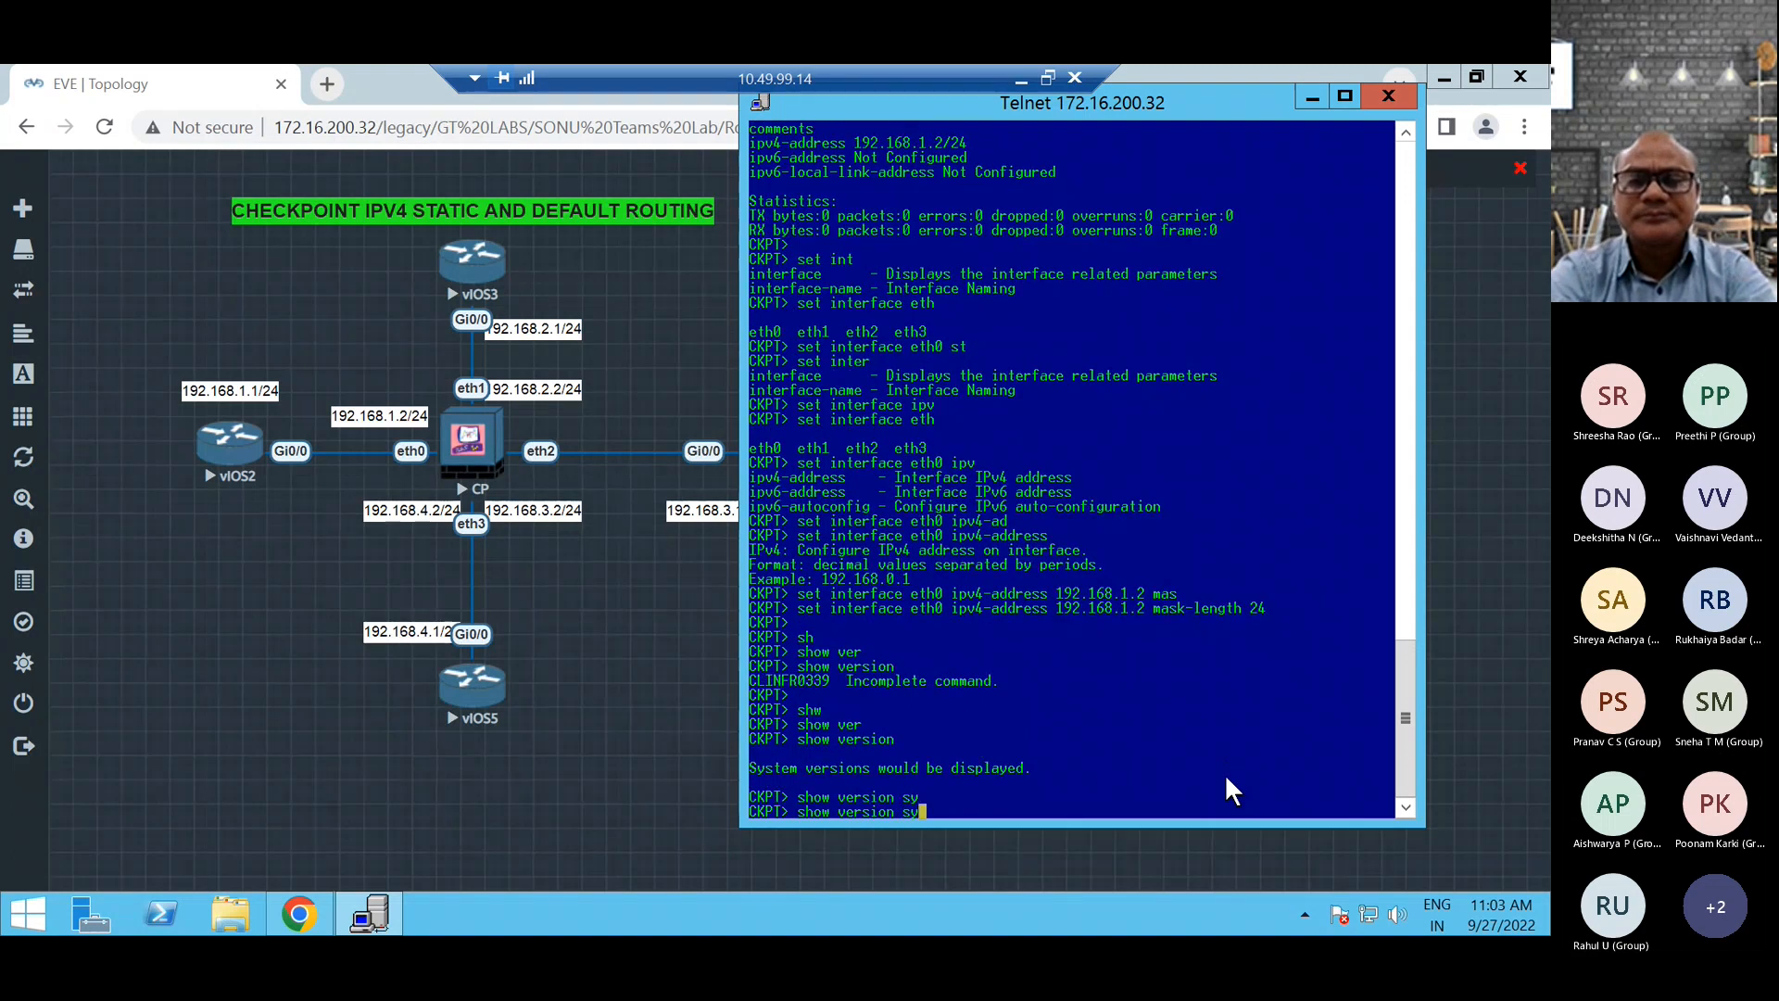
Shorten the command to show ver and try to run it.
key("BackSpace")
key("BackSpace")
key("BackSpace")
key("BackSpace")
key("BackSpace")
key("BackSpace")
key("BackSpace")
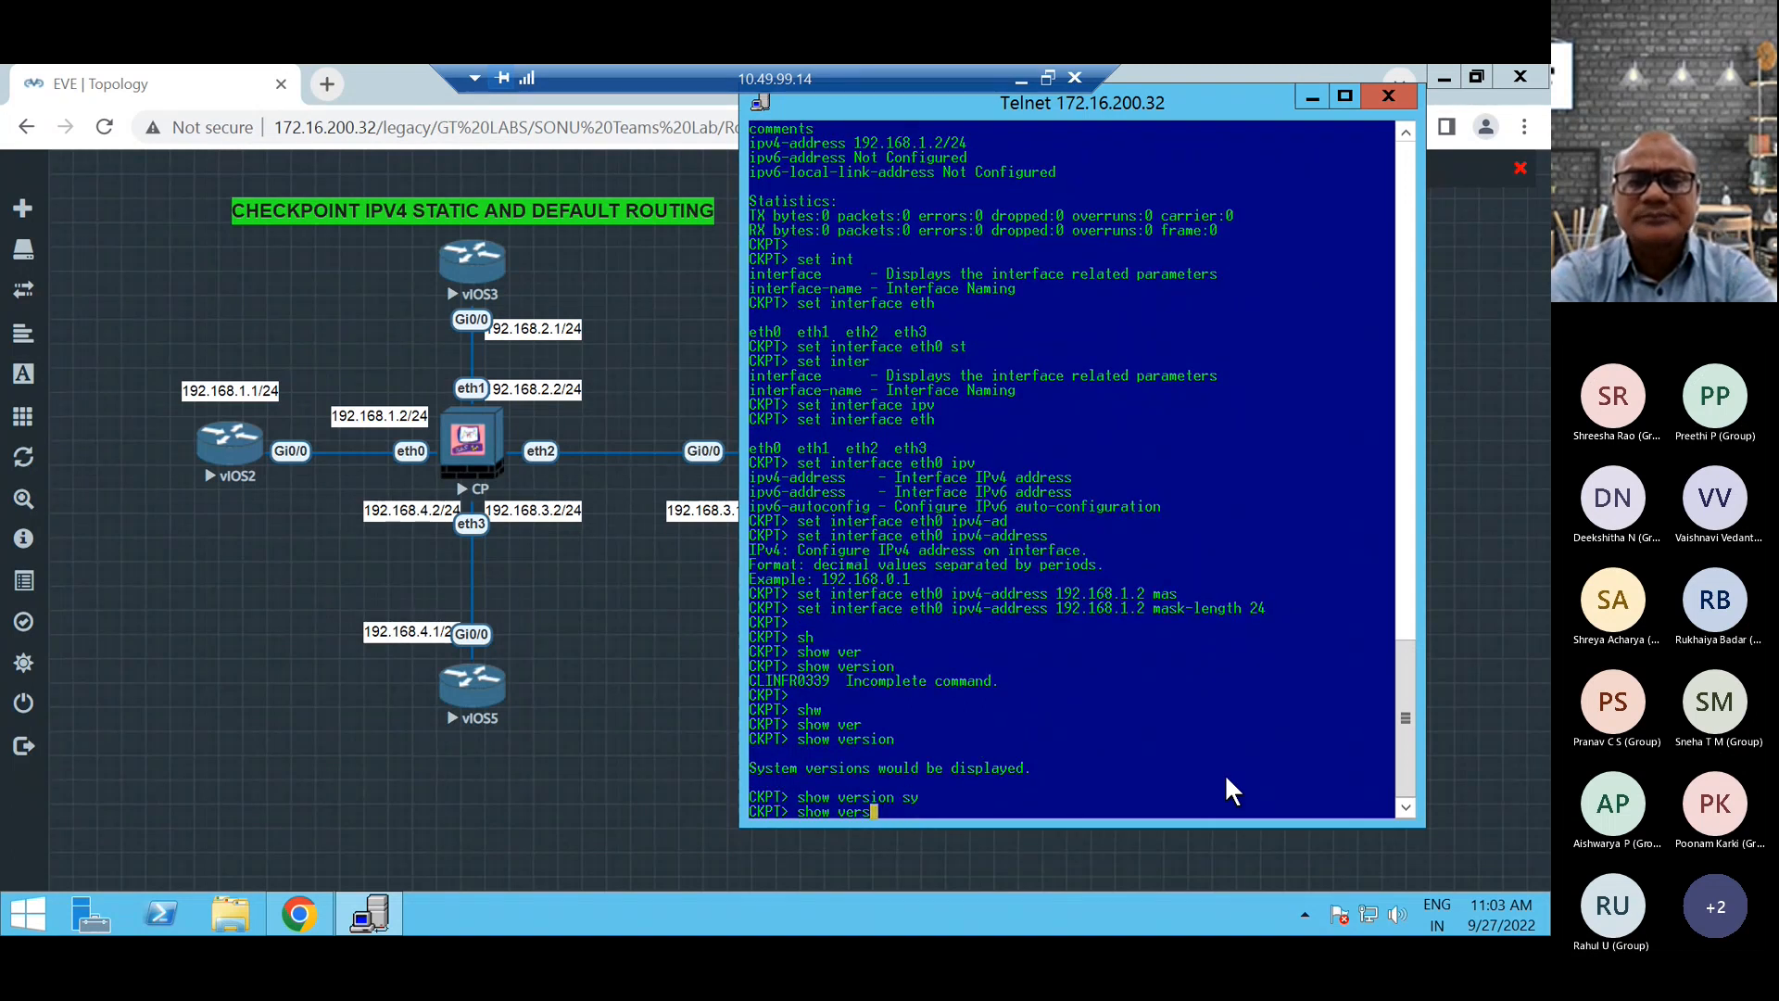
key("Return")
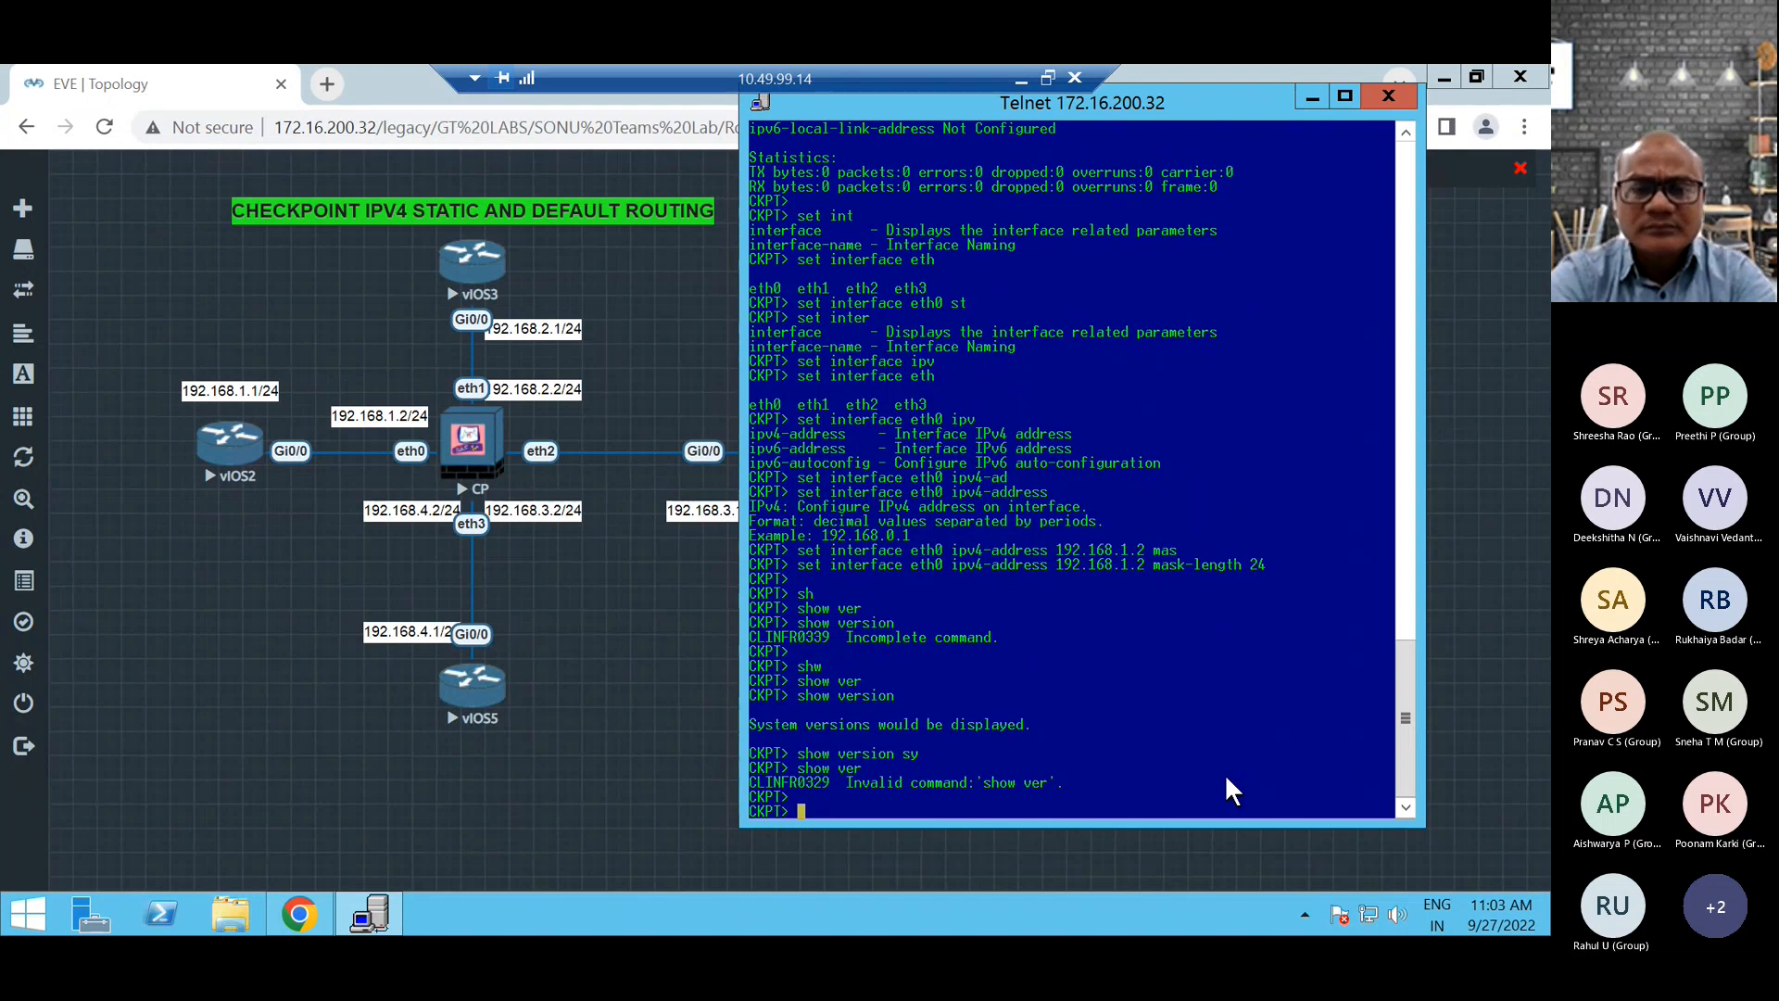
Look up show commands beginning with pro and try to complete show produ.
type("sh")
key("Tab")
type("pro")
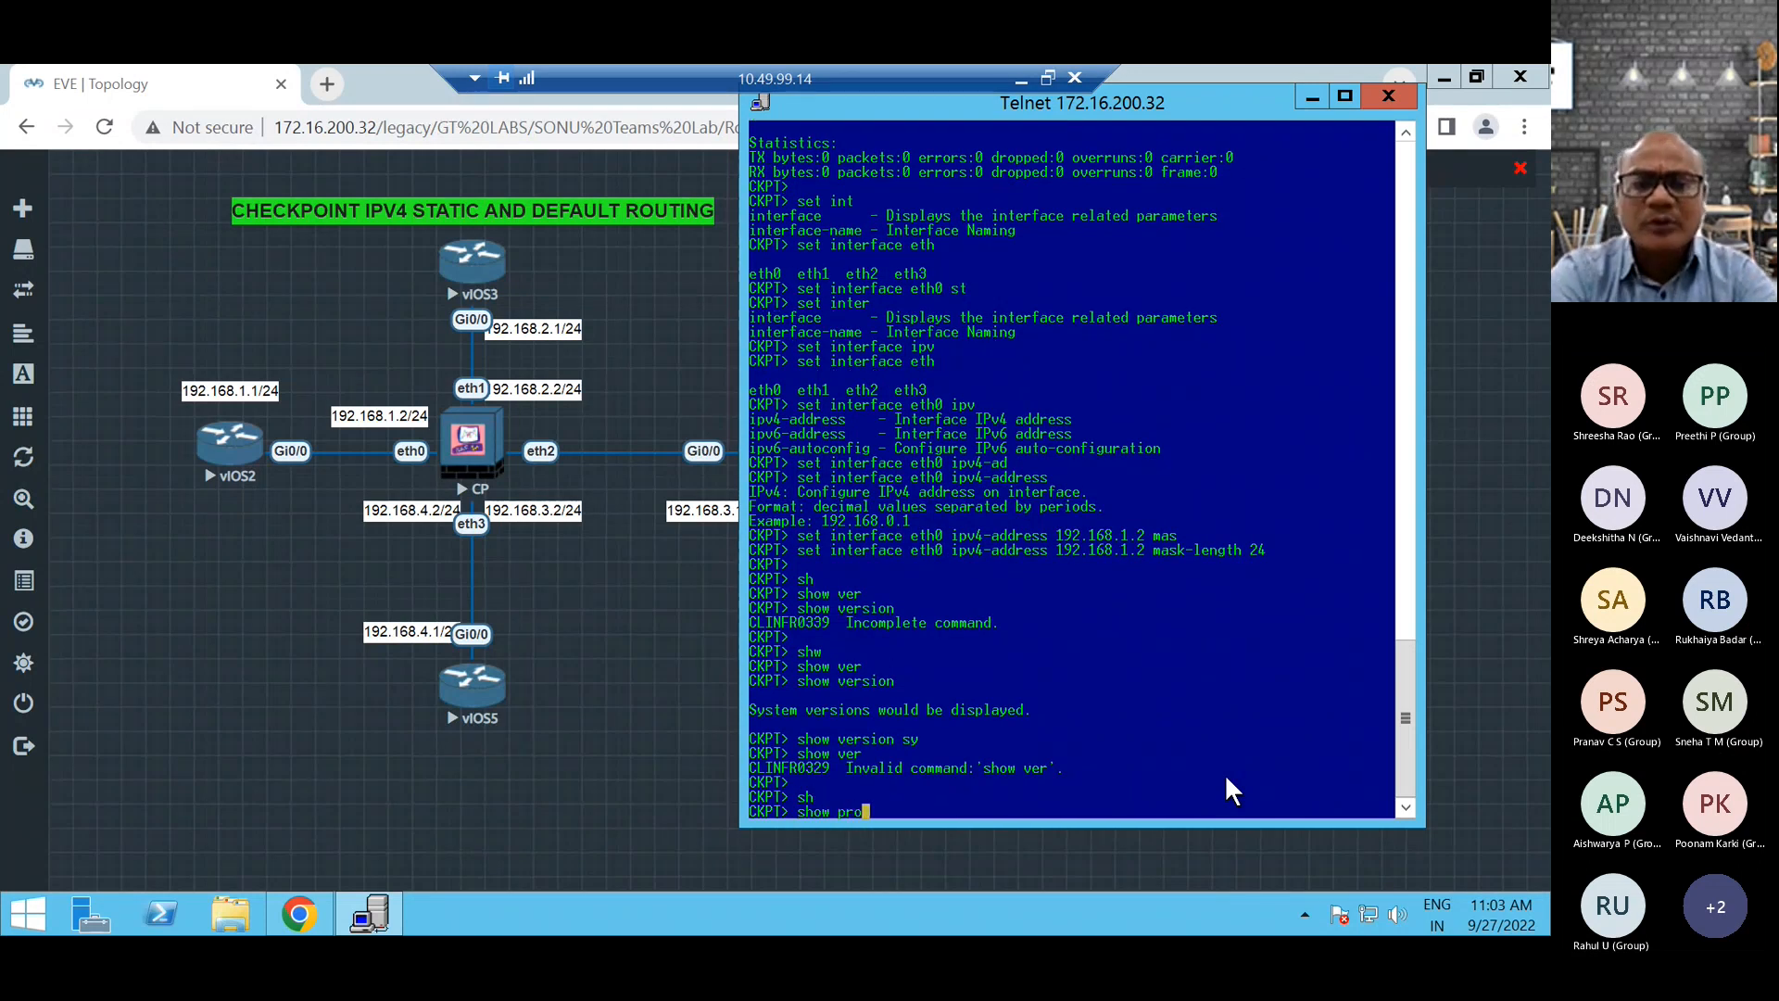
key("Tab")
type("du")
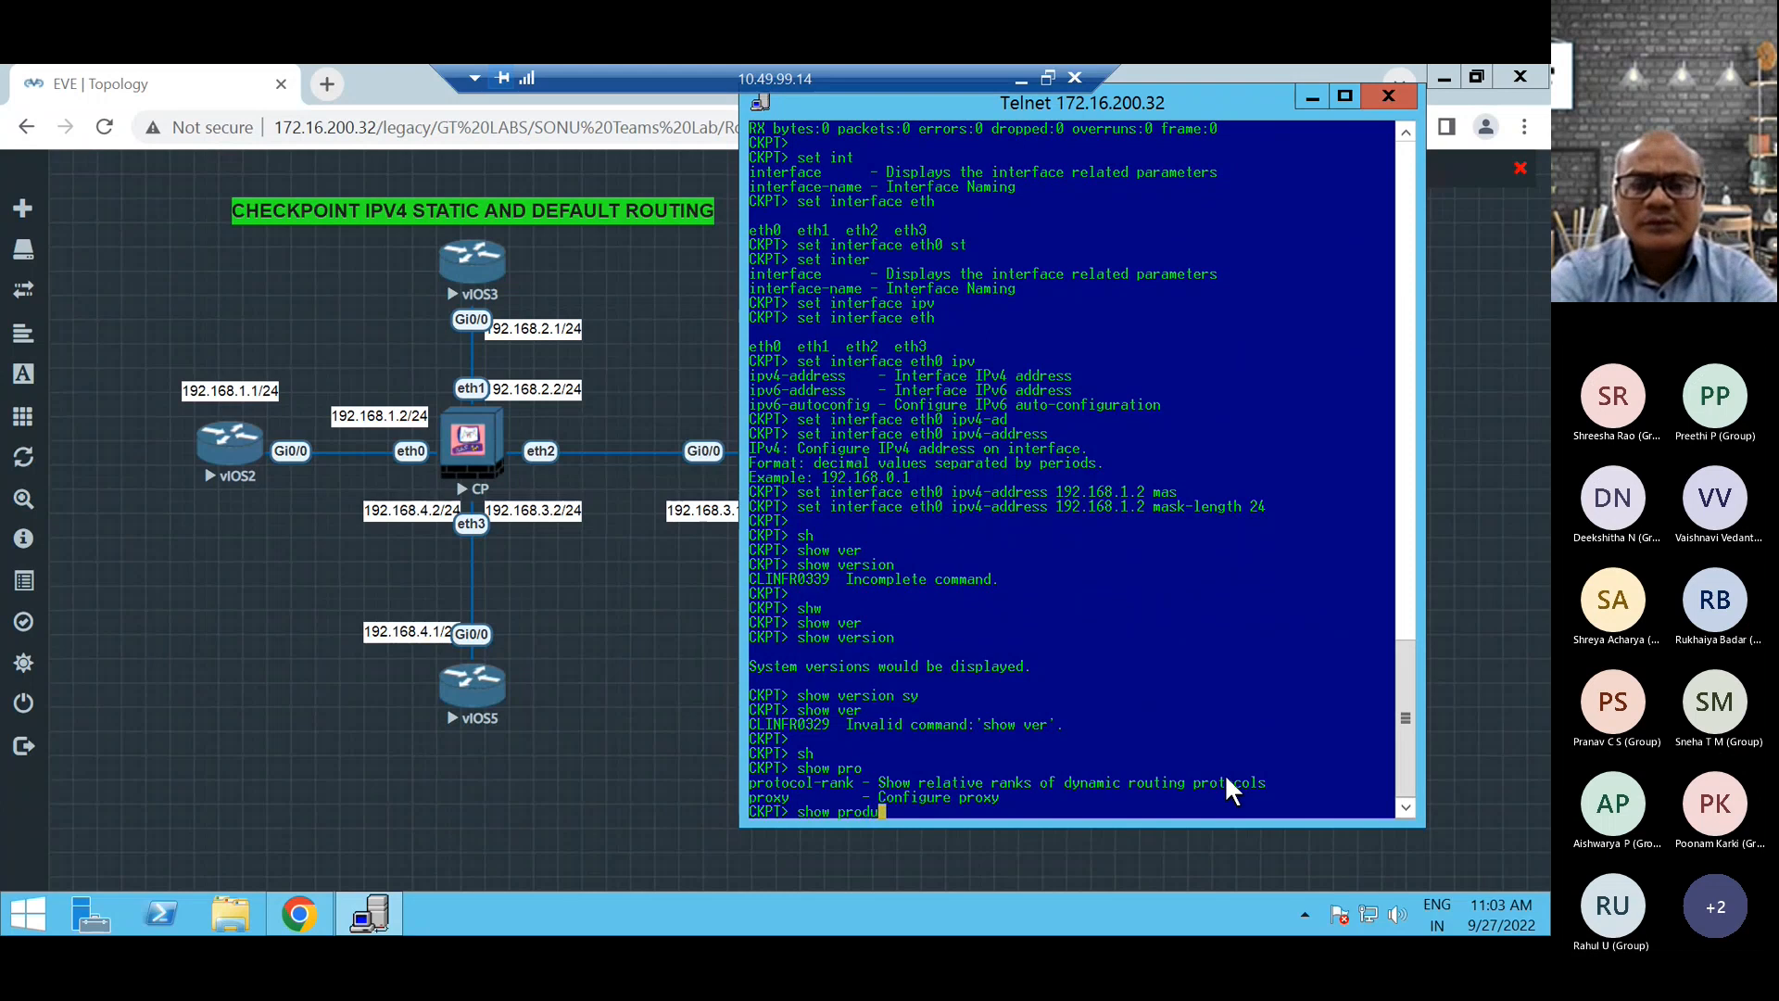
key("Tab")
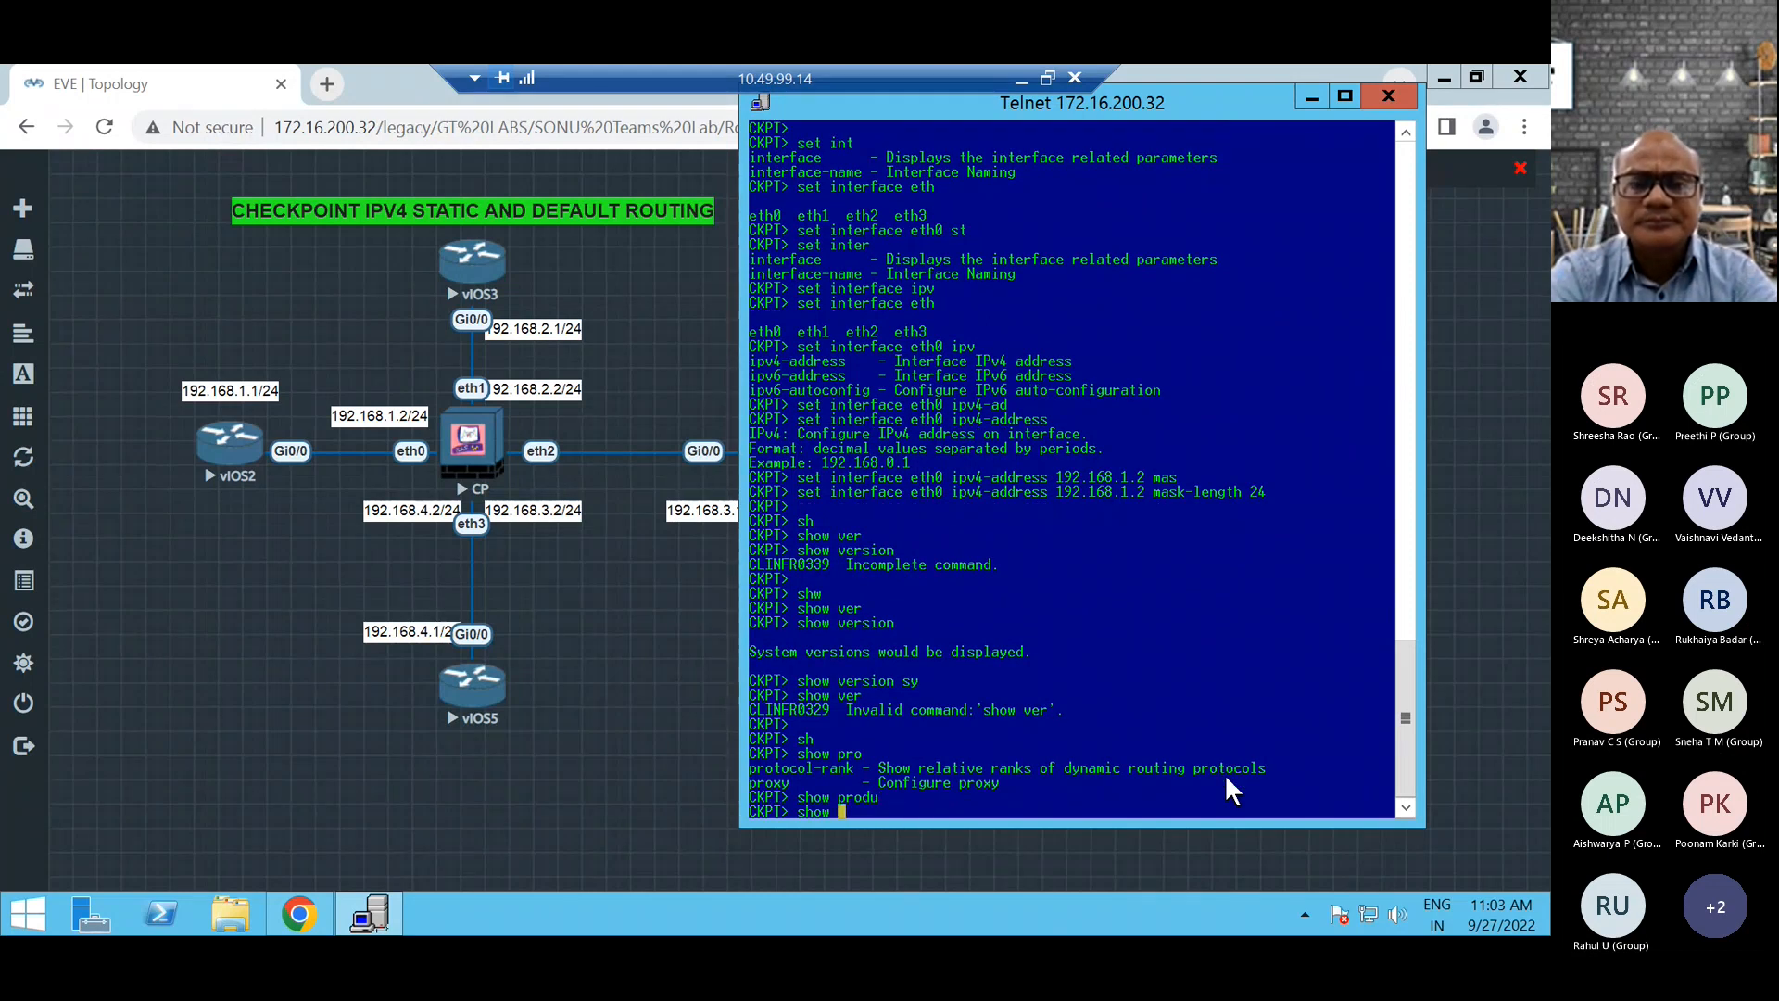
Display the help for show version again and remove the version keyword from the command.
type("ver")
key("Tab")
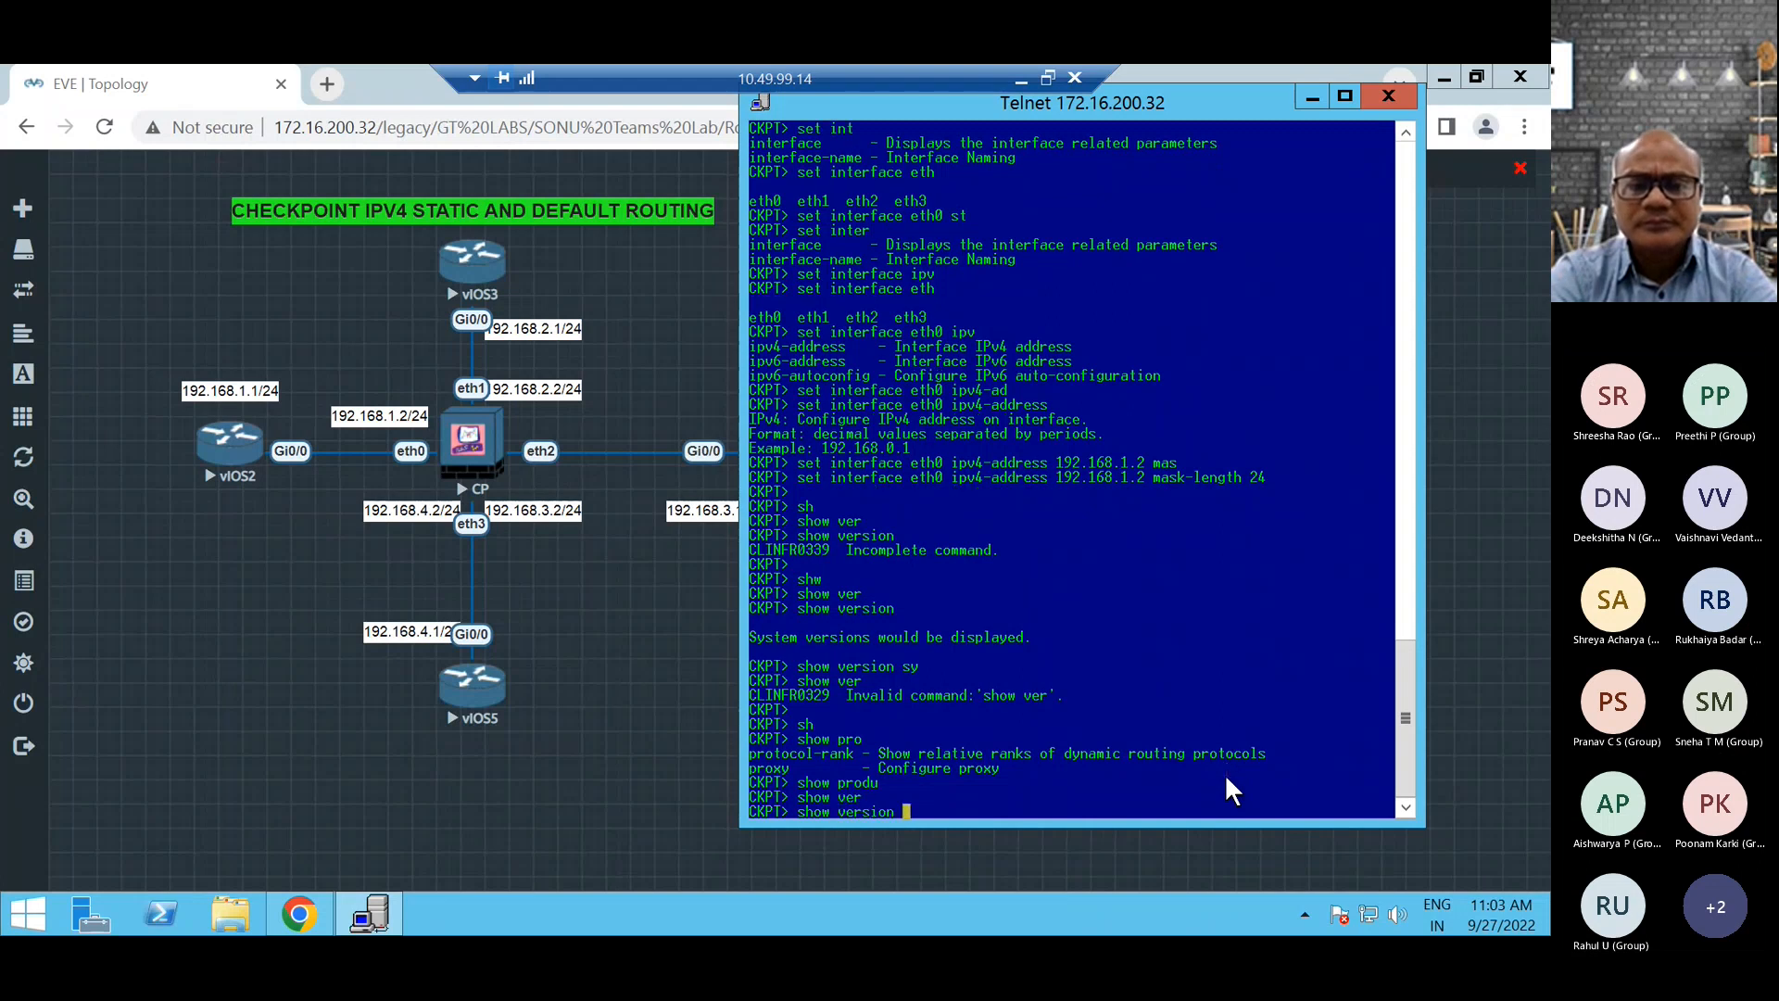
key("Tab")
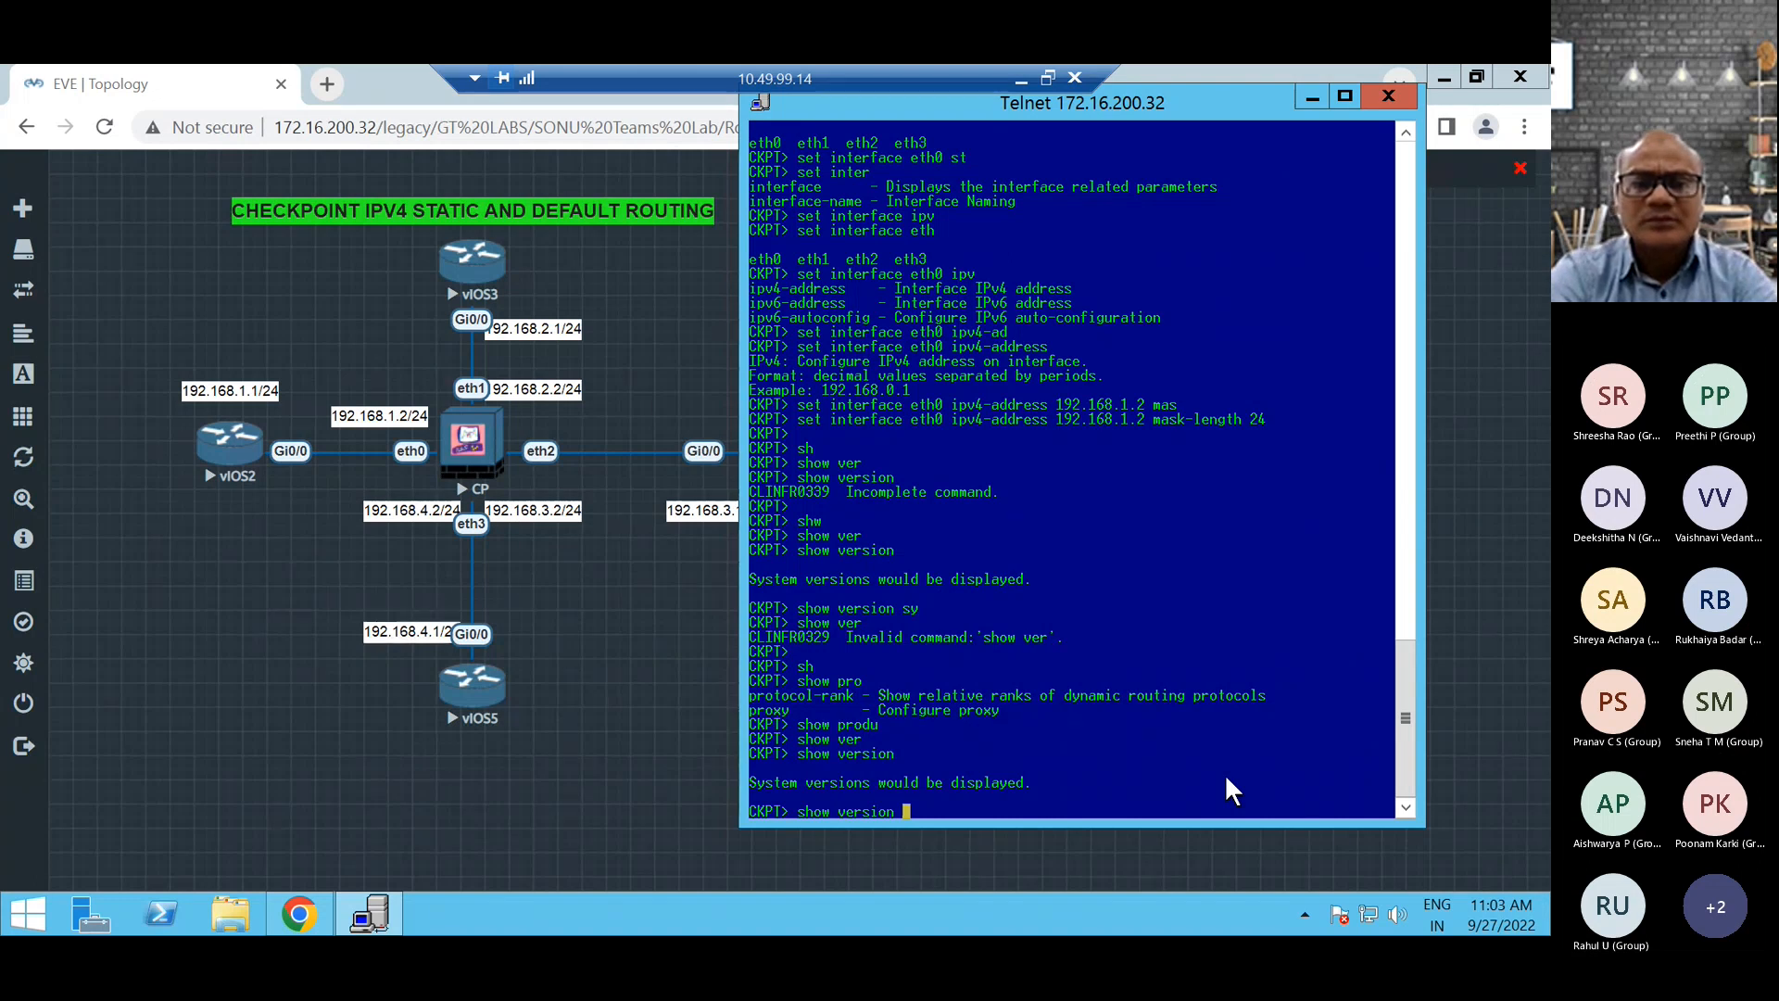
key("BackSpace")
key("BackSpace")
key("BackSpace")
key("BackSpace")
key("BackSpace")
key("BackSpace")
key("BackSpace")
key("BackSpace")
List the show commands beginning with sys, display the sysenv help, and try to run show sysenv.
type("sys")
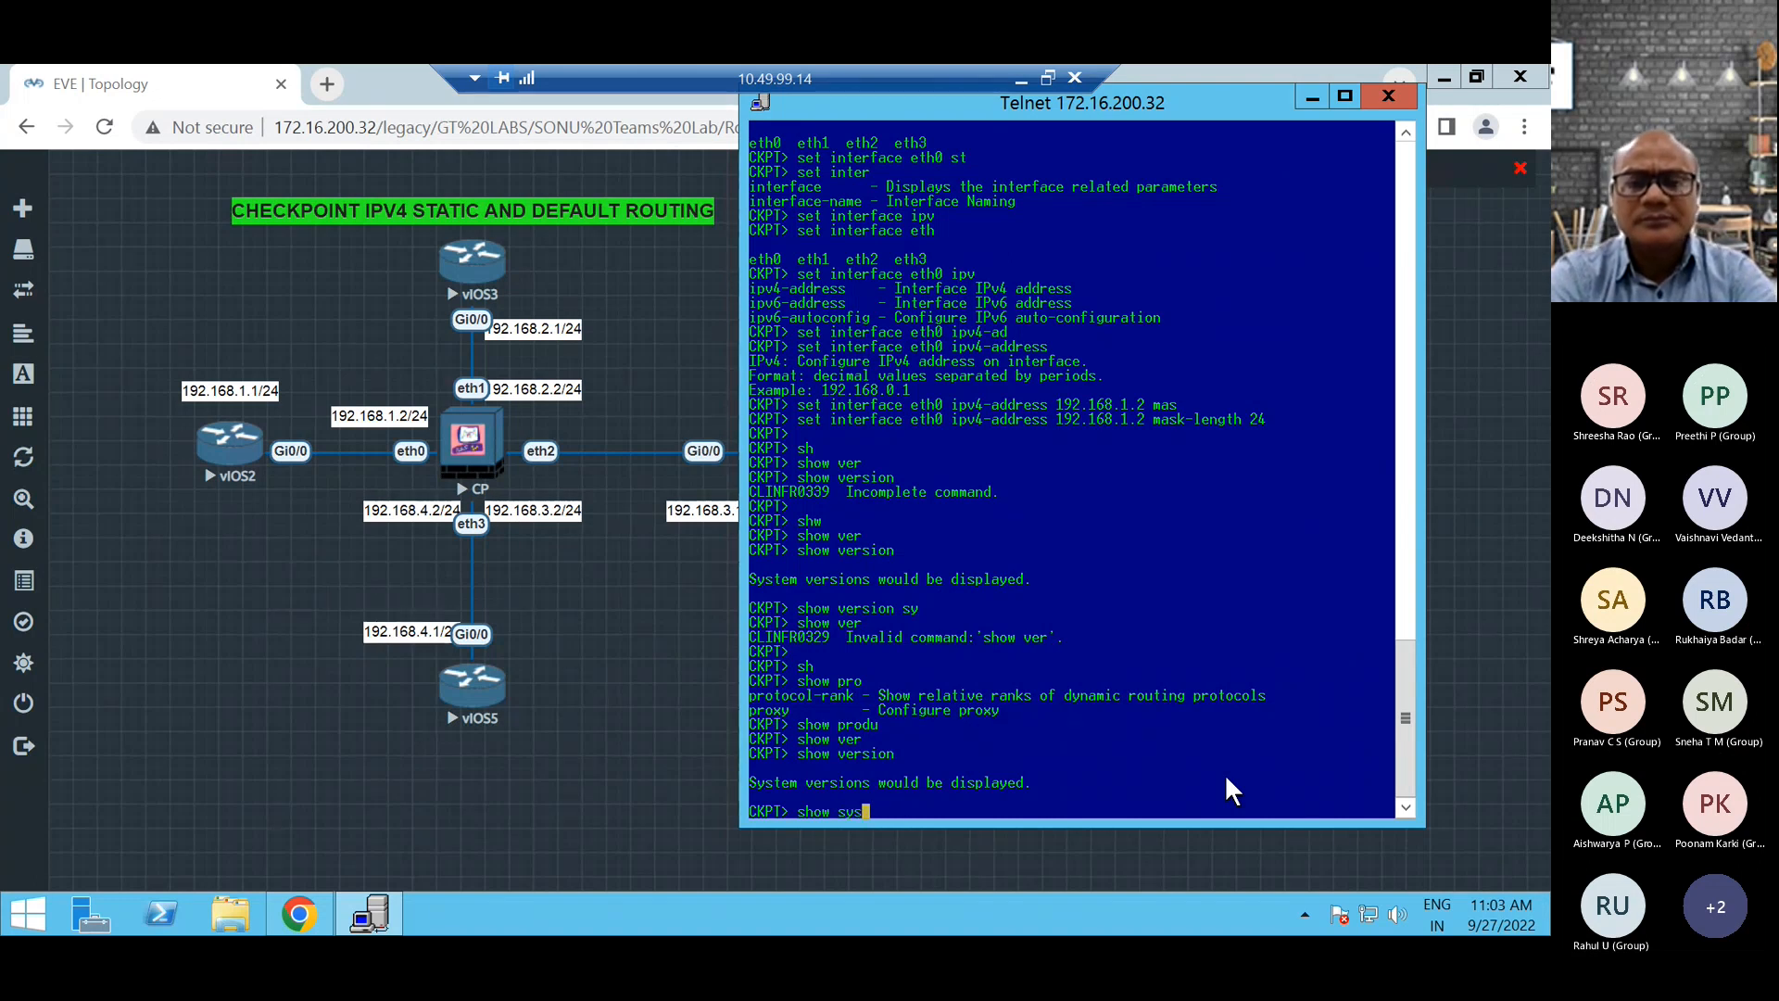
key("Tab")
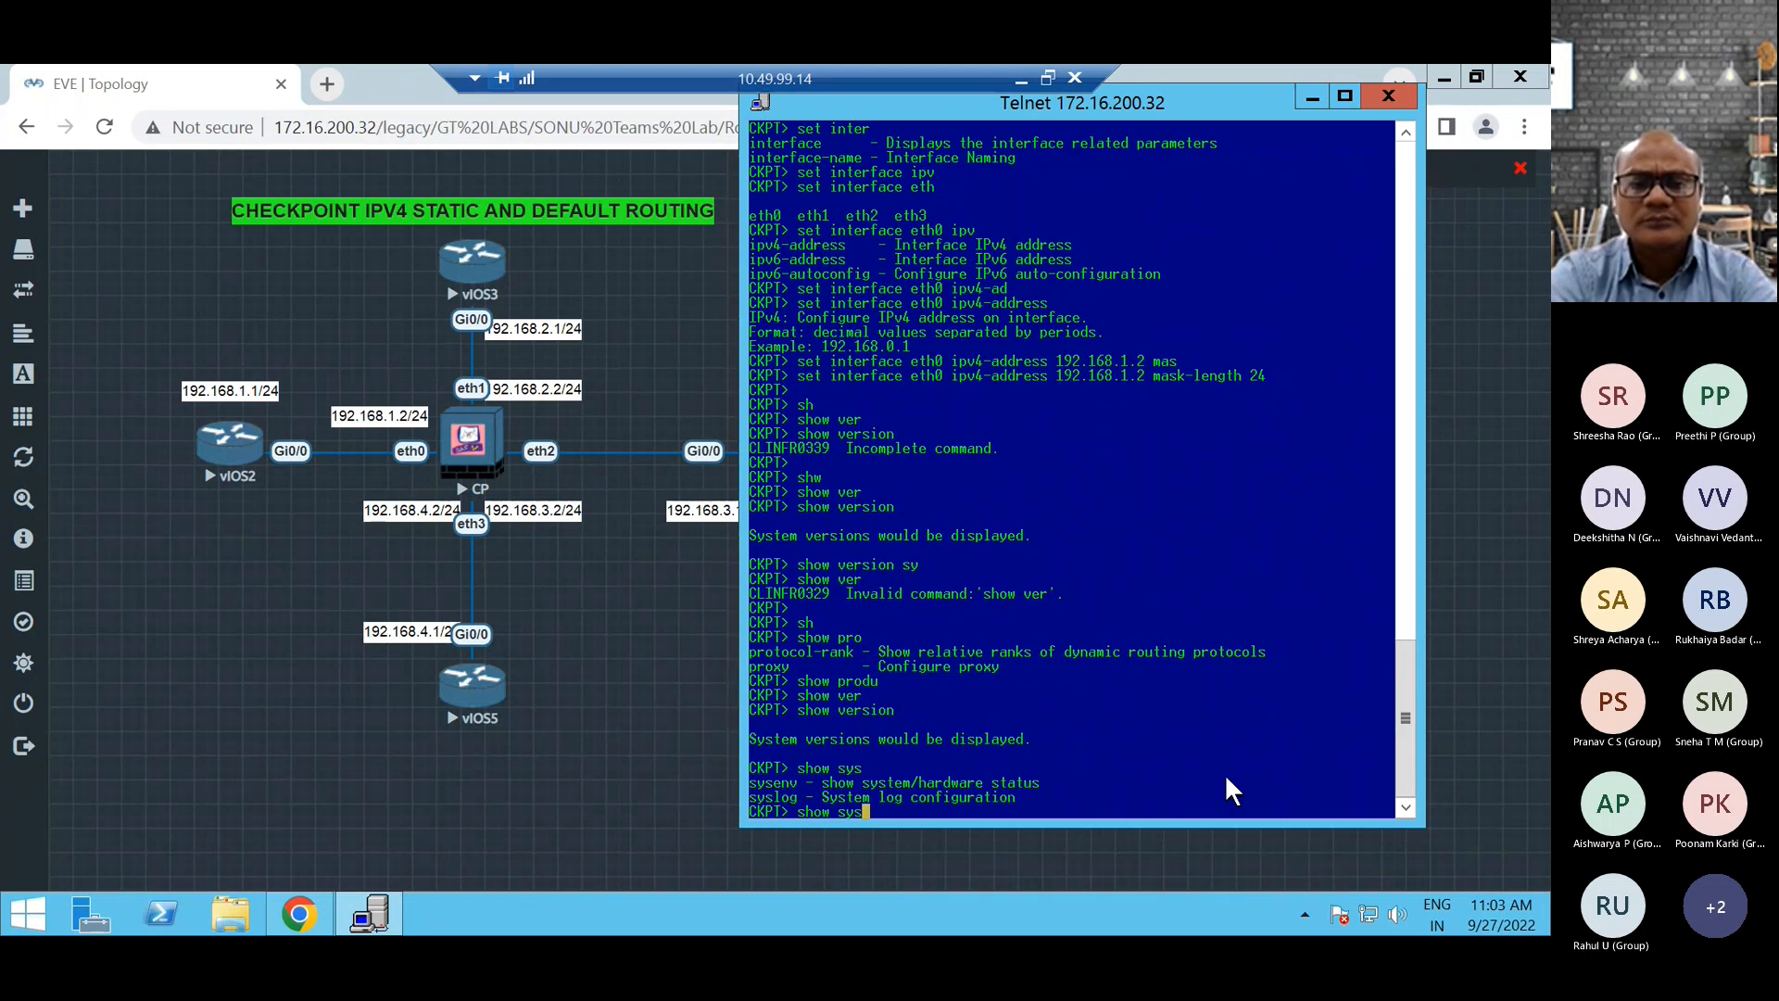
type("e")
key("Tab")
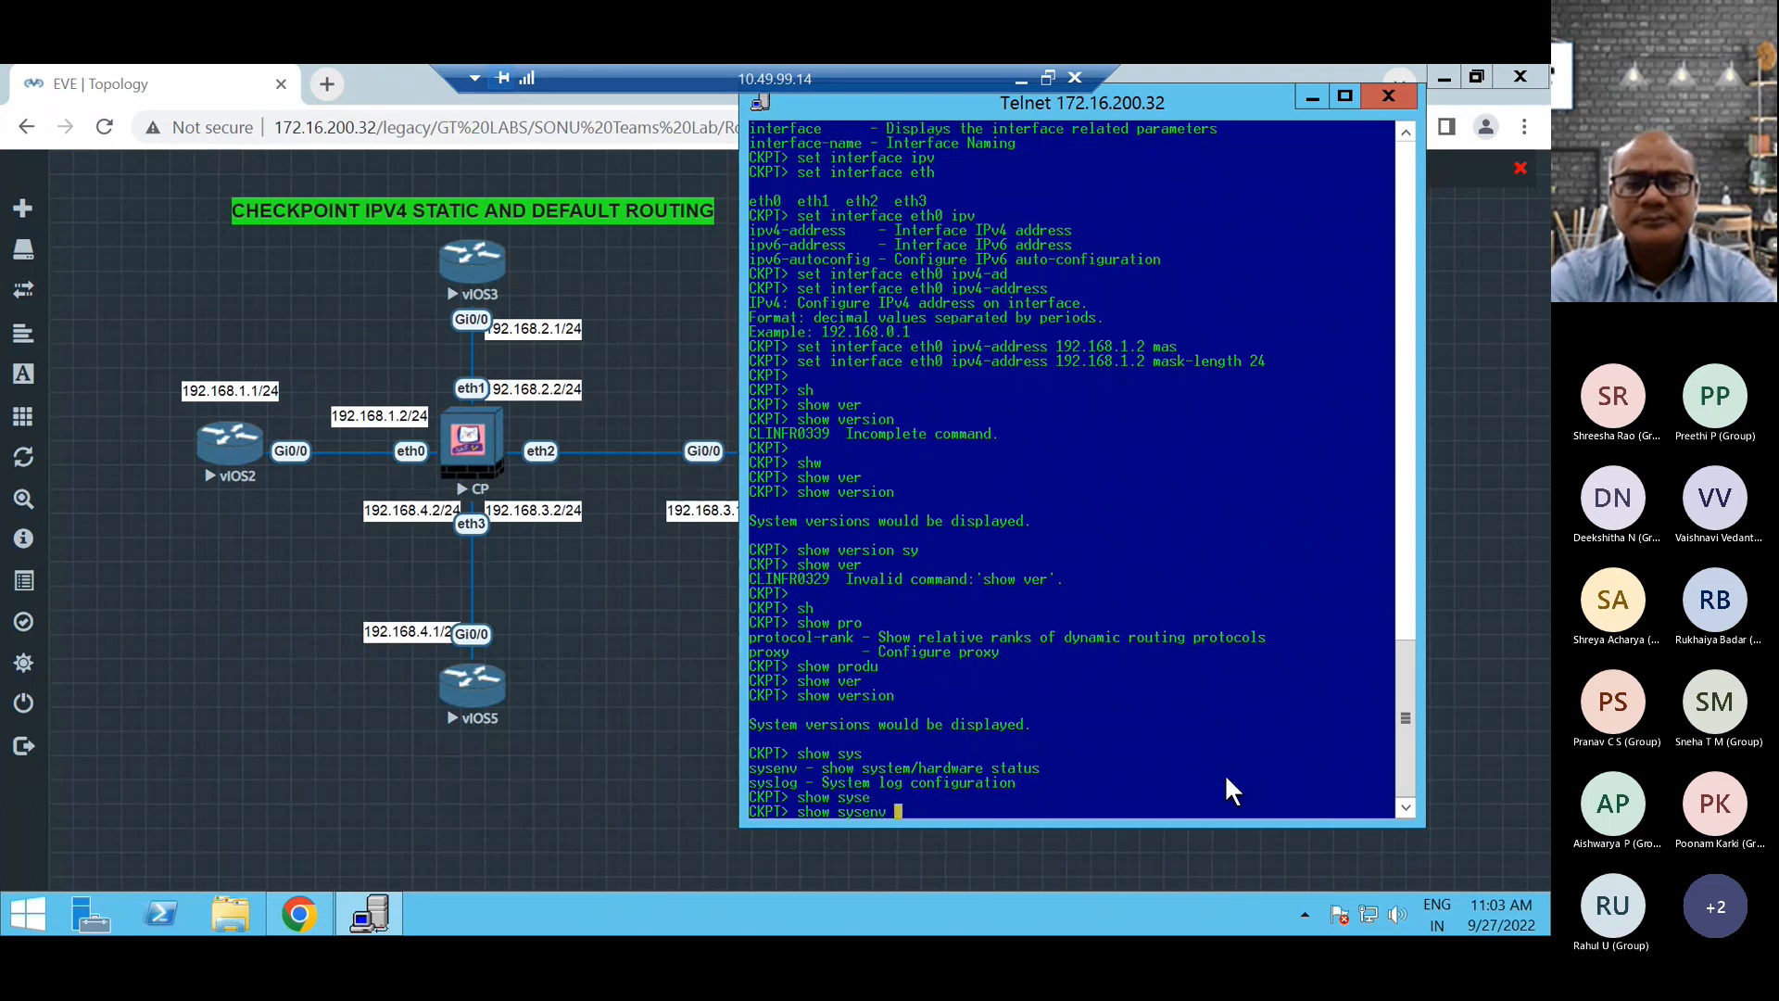
key("Tab")
key("Return")
key("Return")
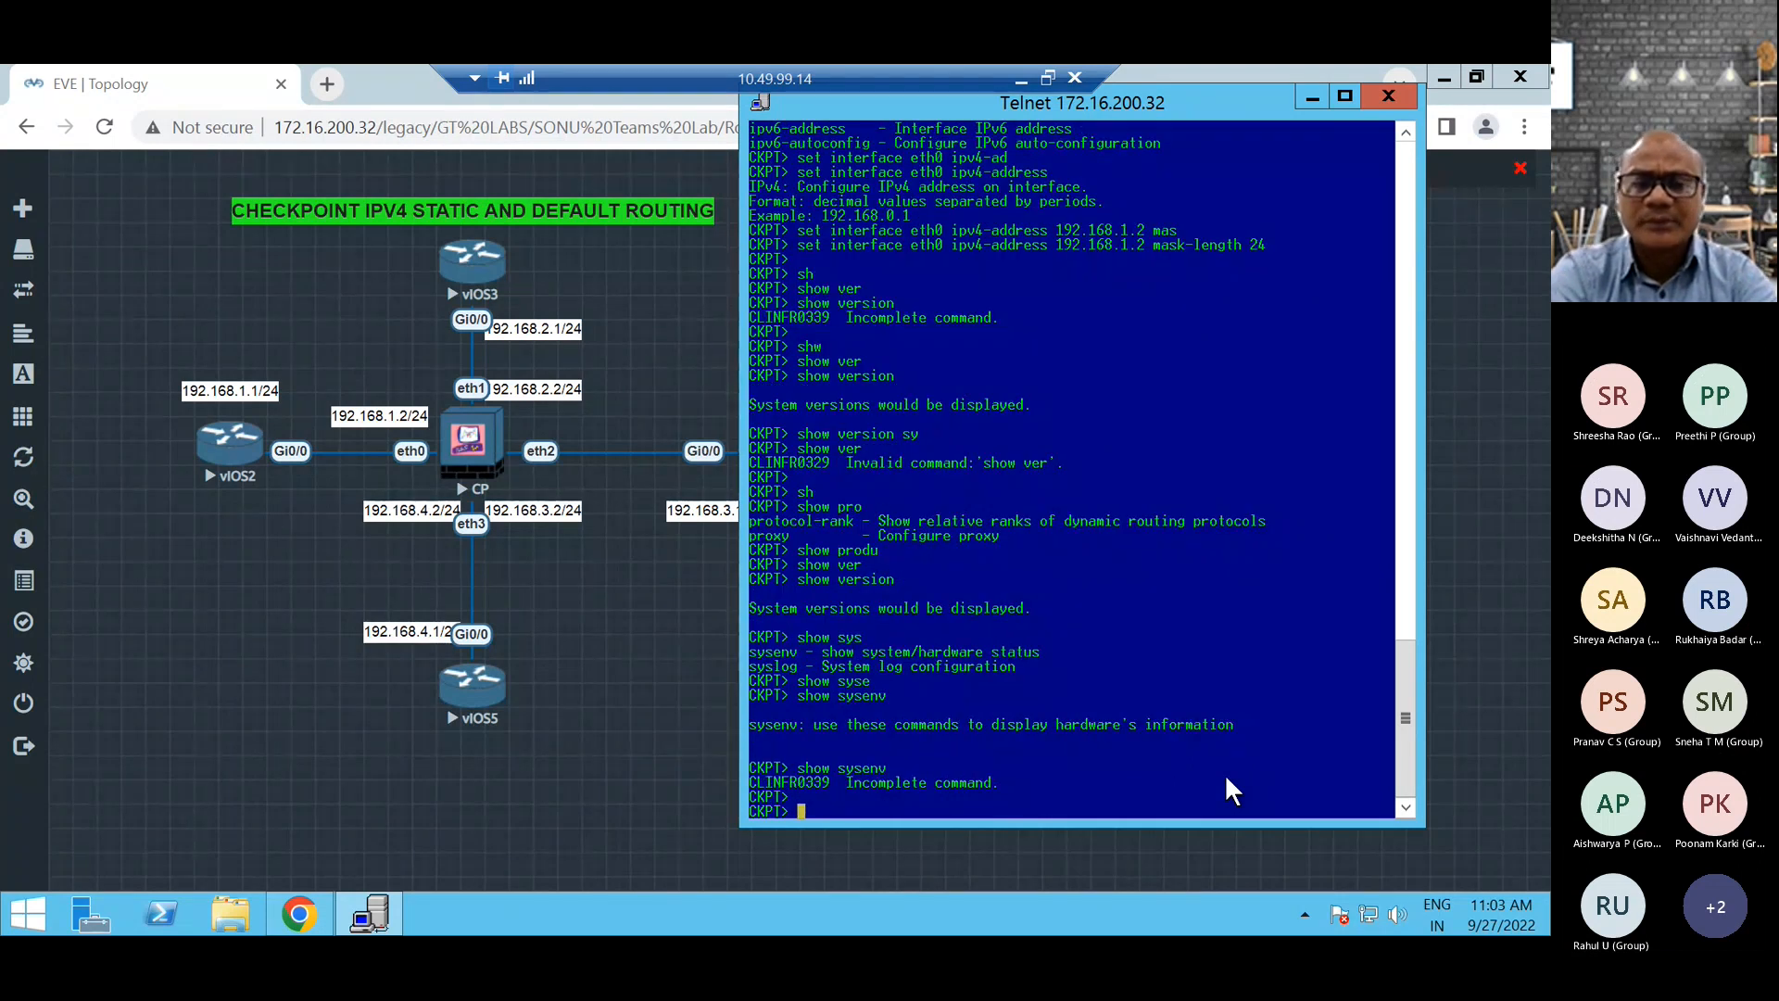
Display the details of every firewall interface with show interfaces all.
key("Return")
key("Return")
key("Return")
key("Return")
key("Return")
key("Return")
key("Return")
key("Return")
key("Return")
key("Return")
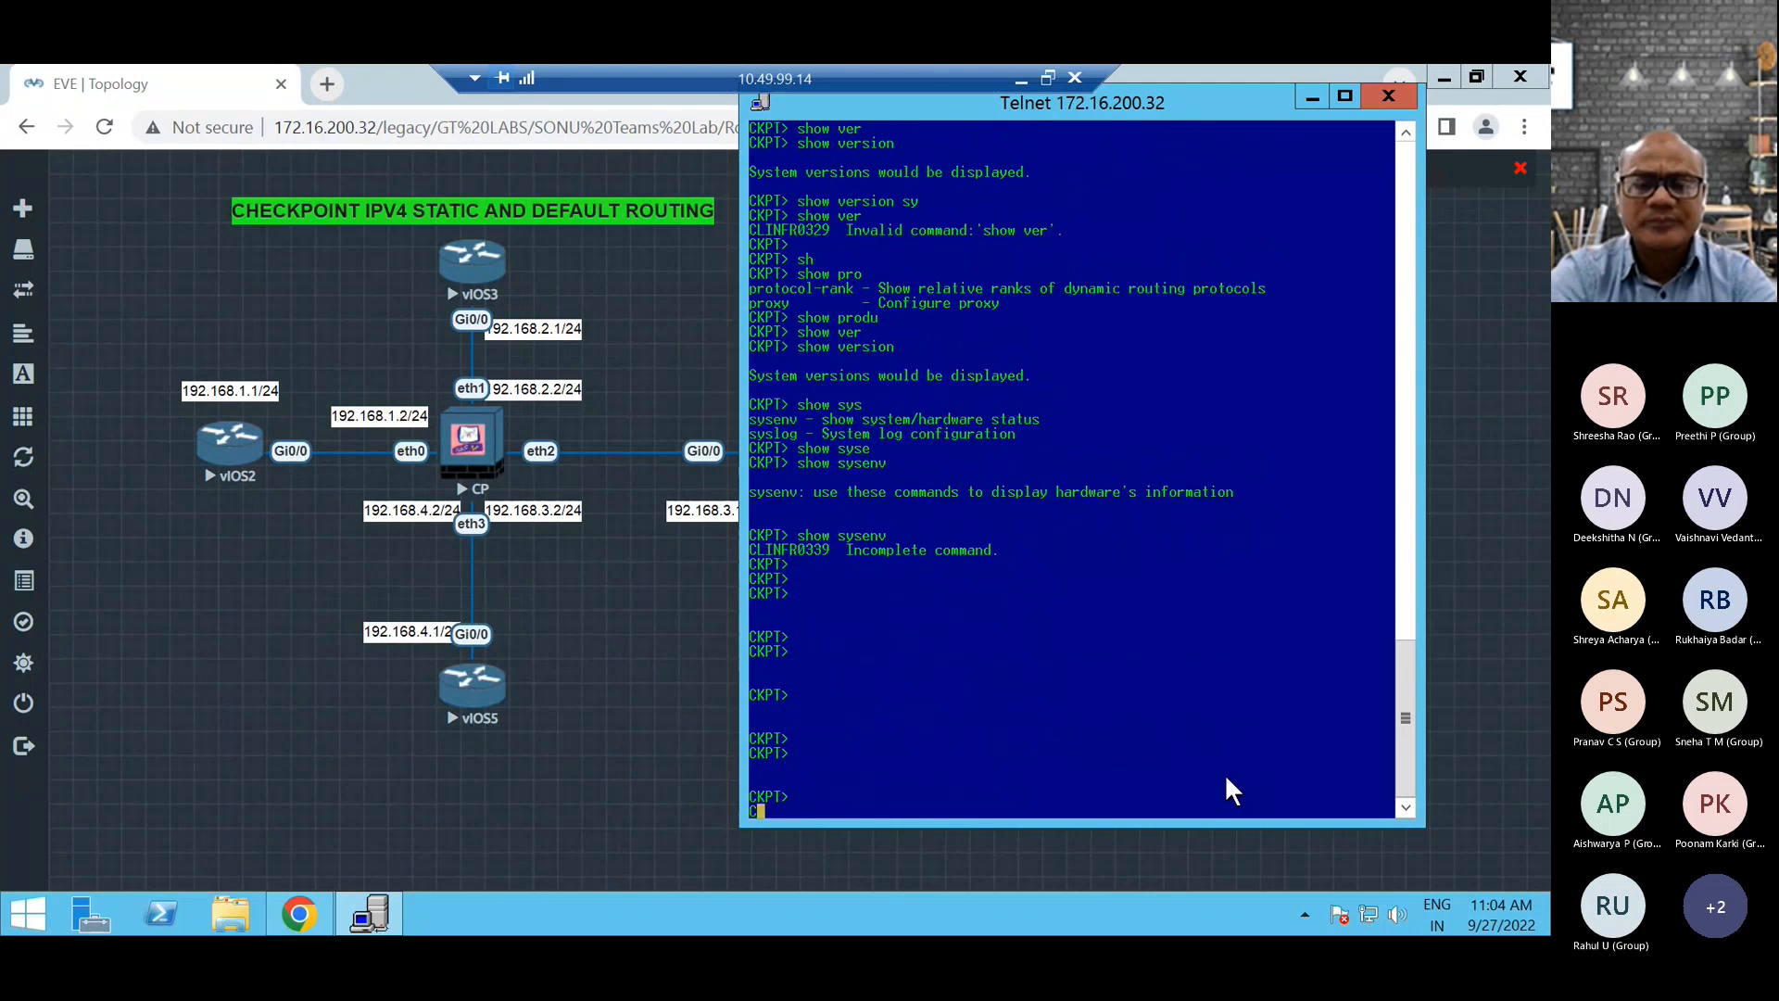
type("sh")
key("Tab")
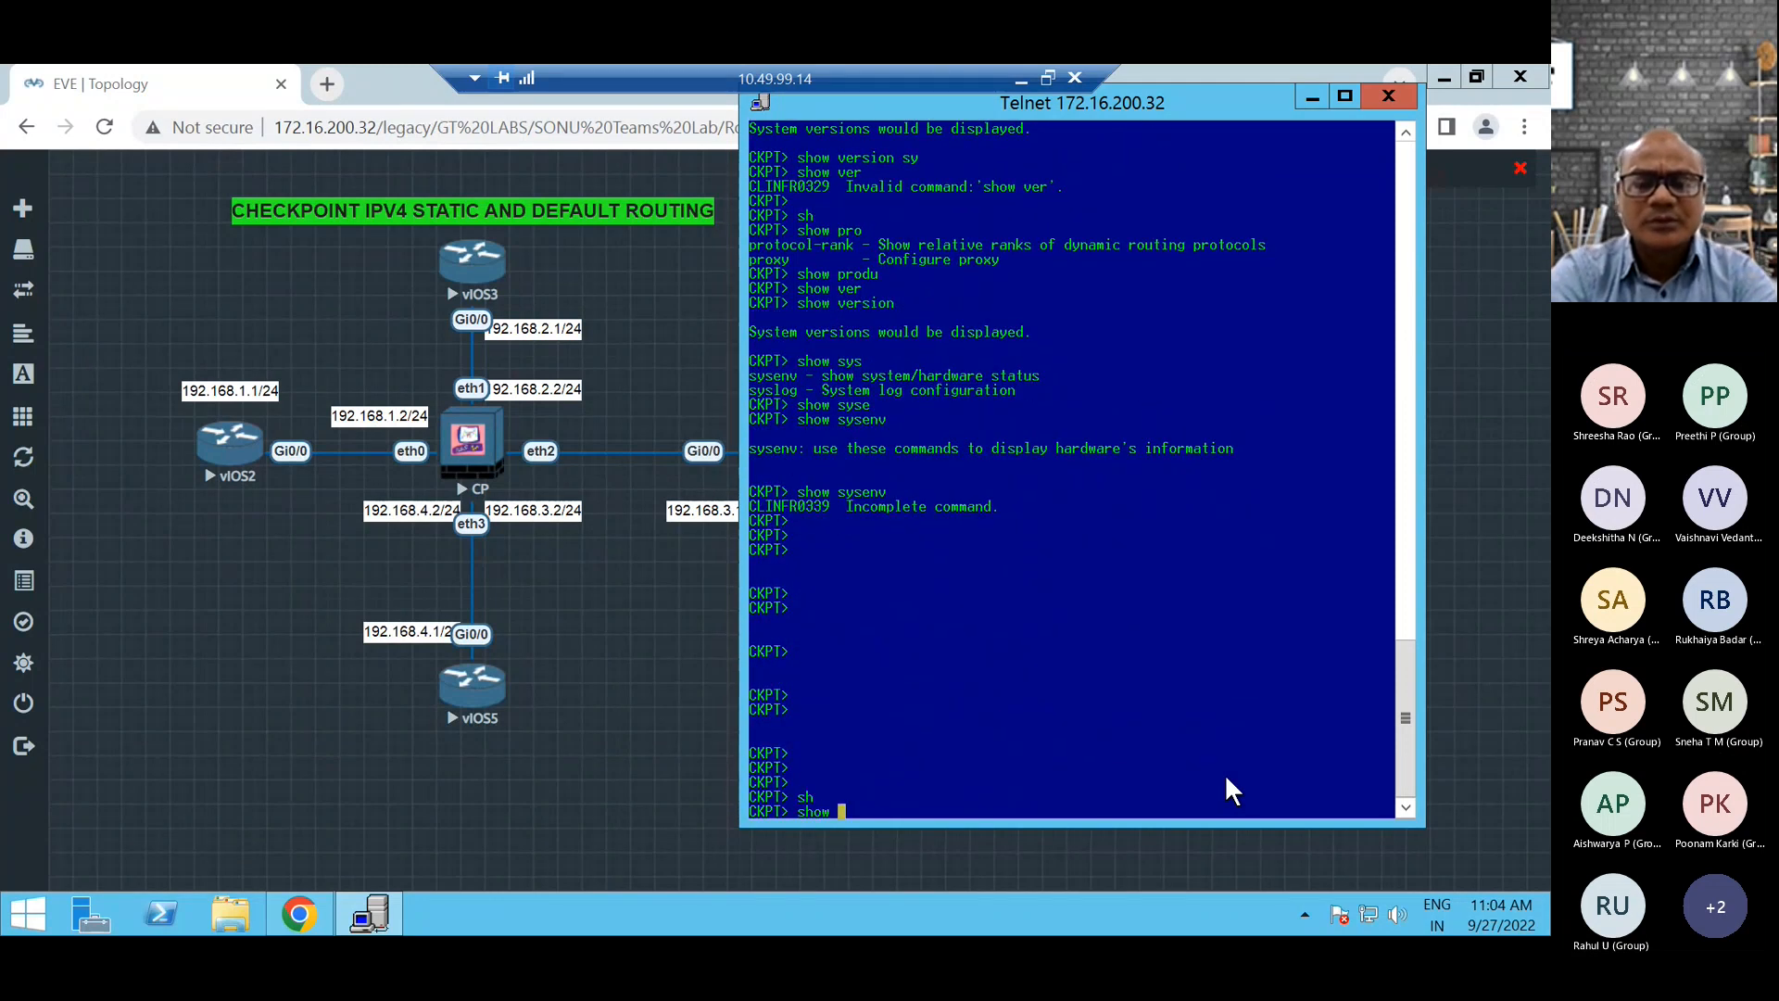
type("int")
key("Tab")
type("s")
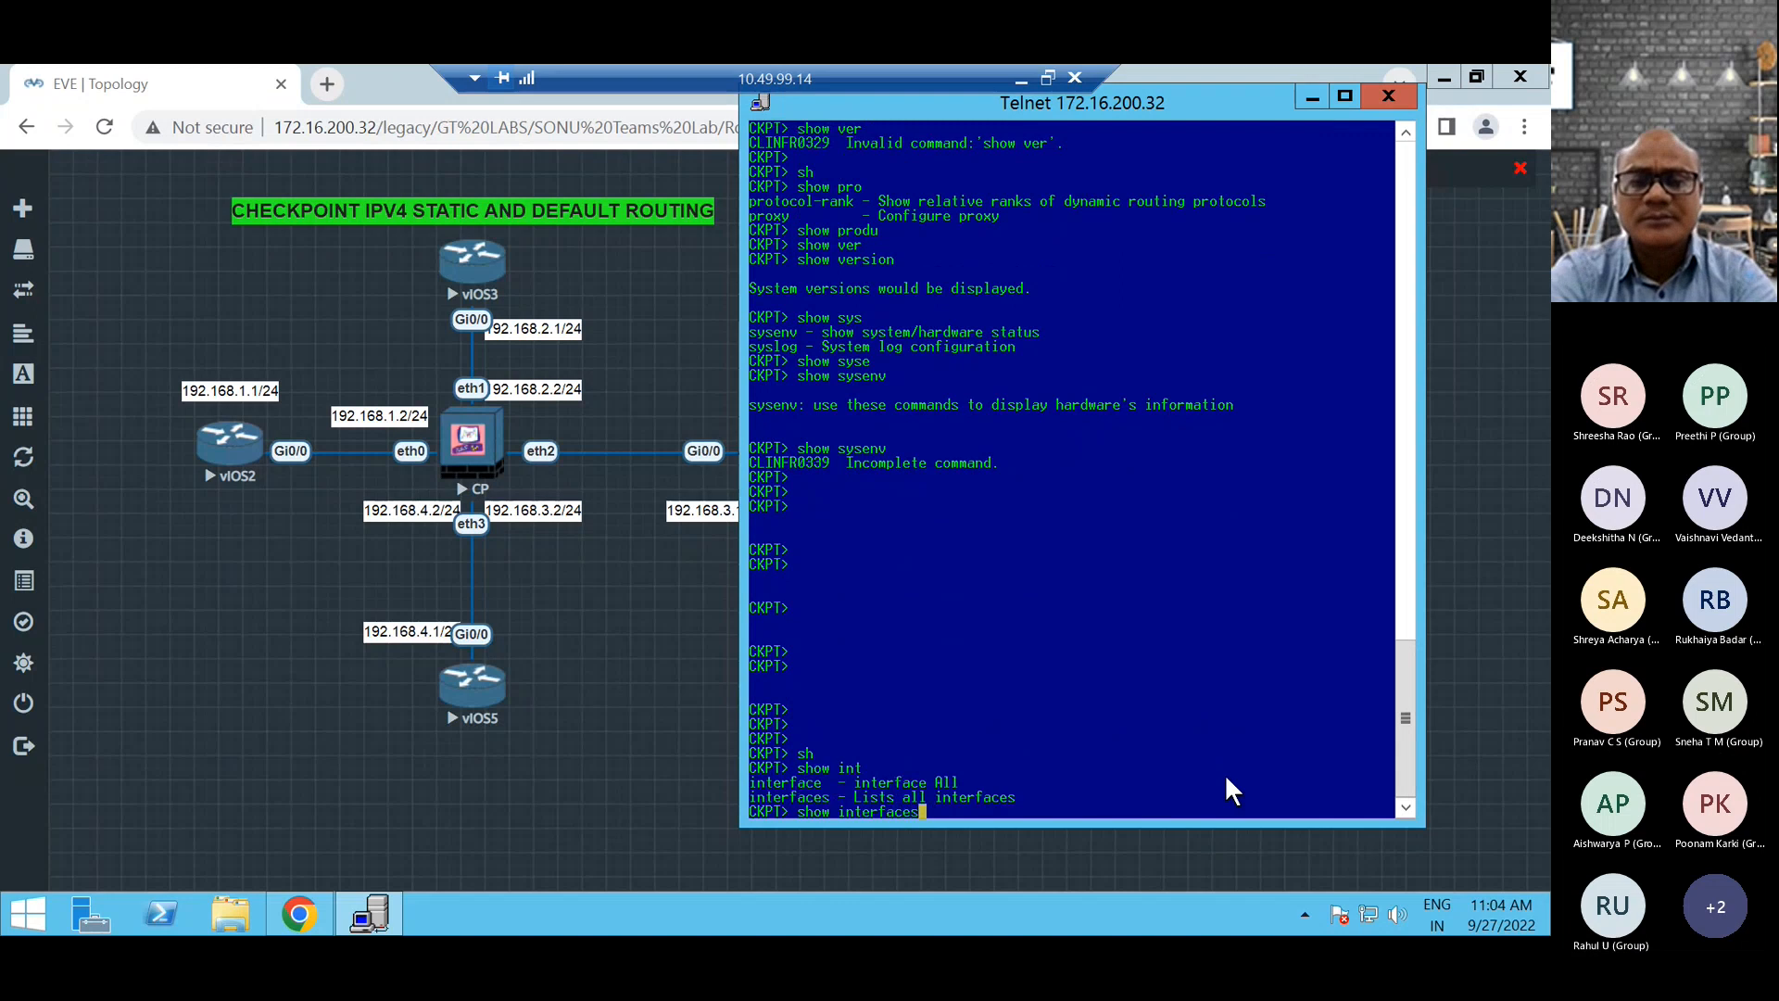
type(" all")
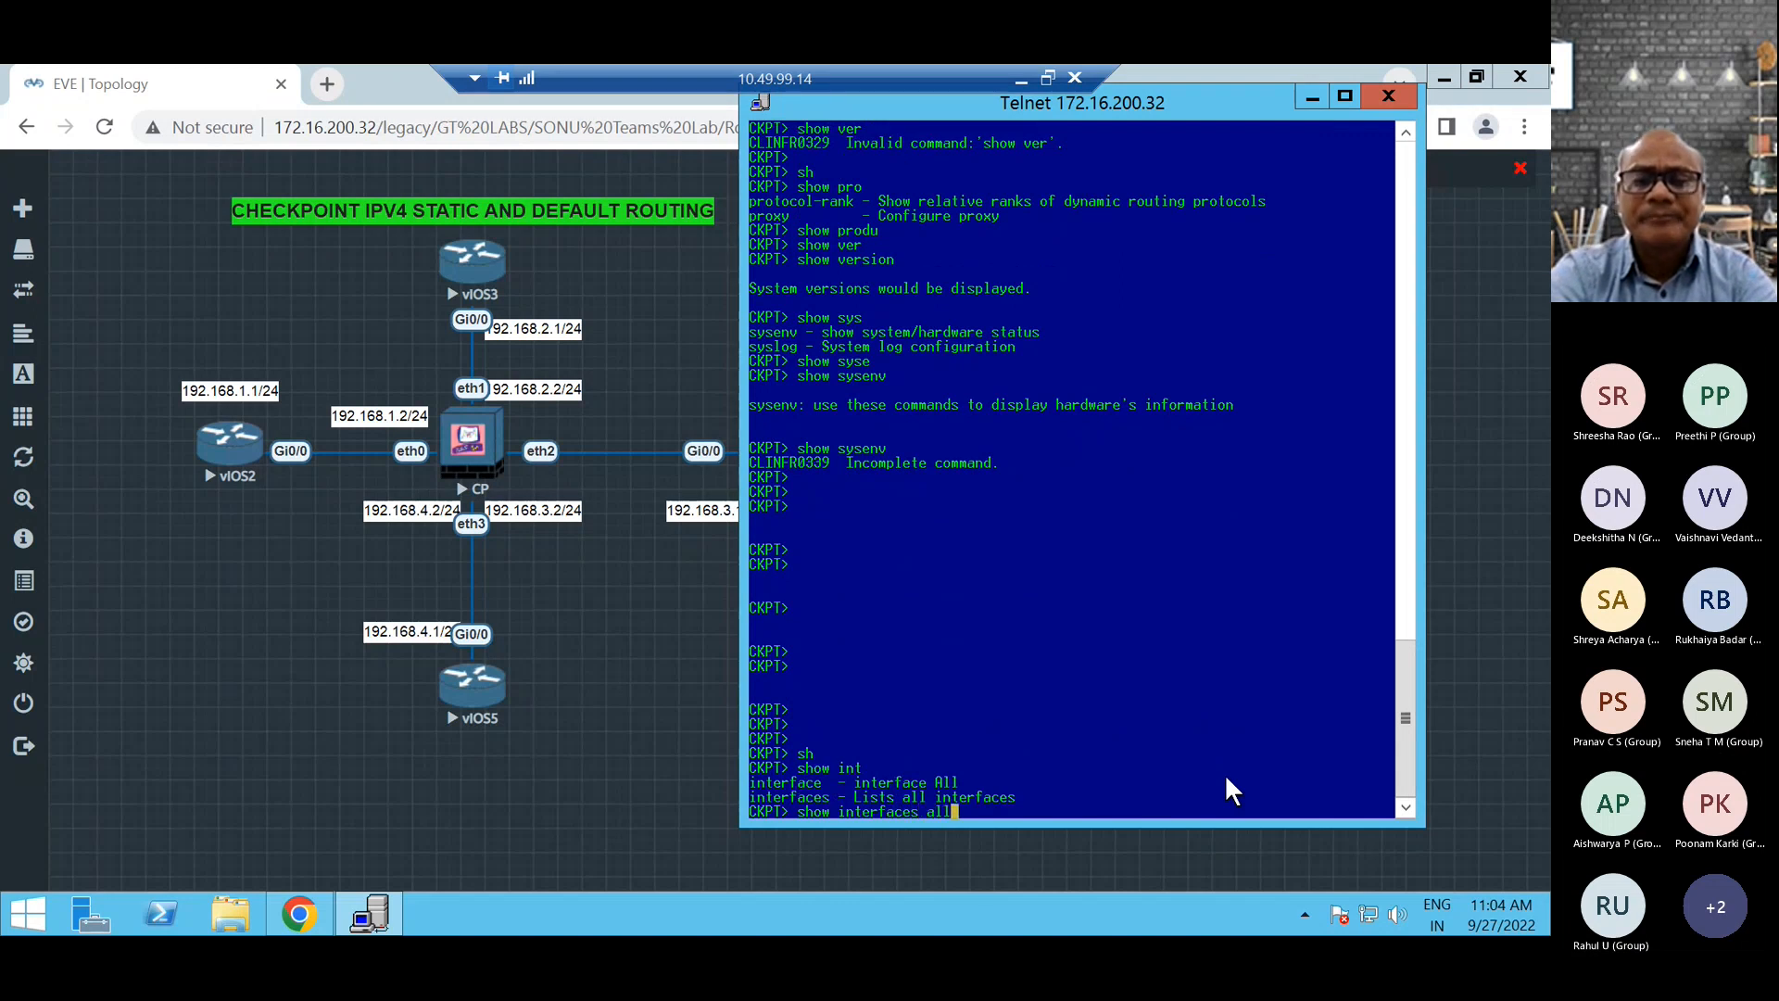
key("Return")
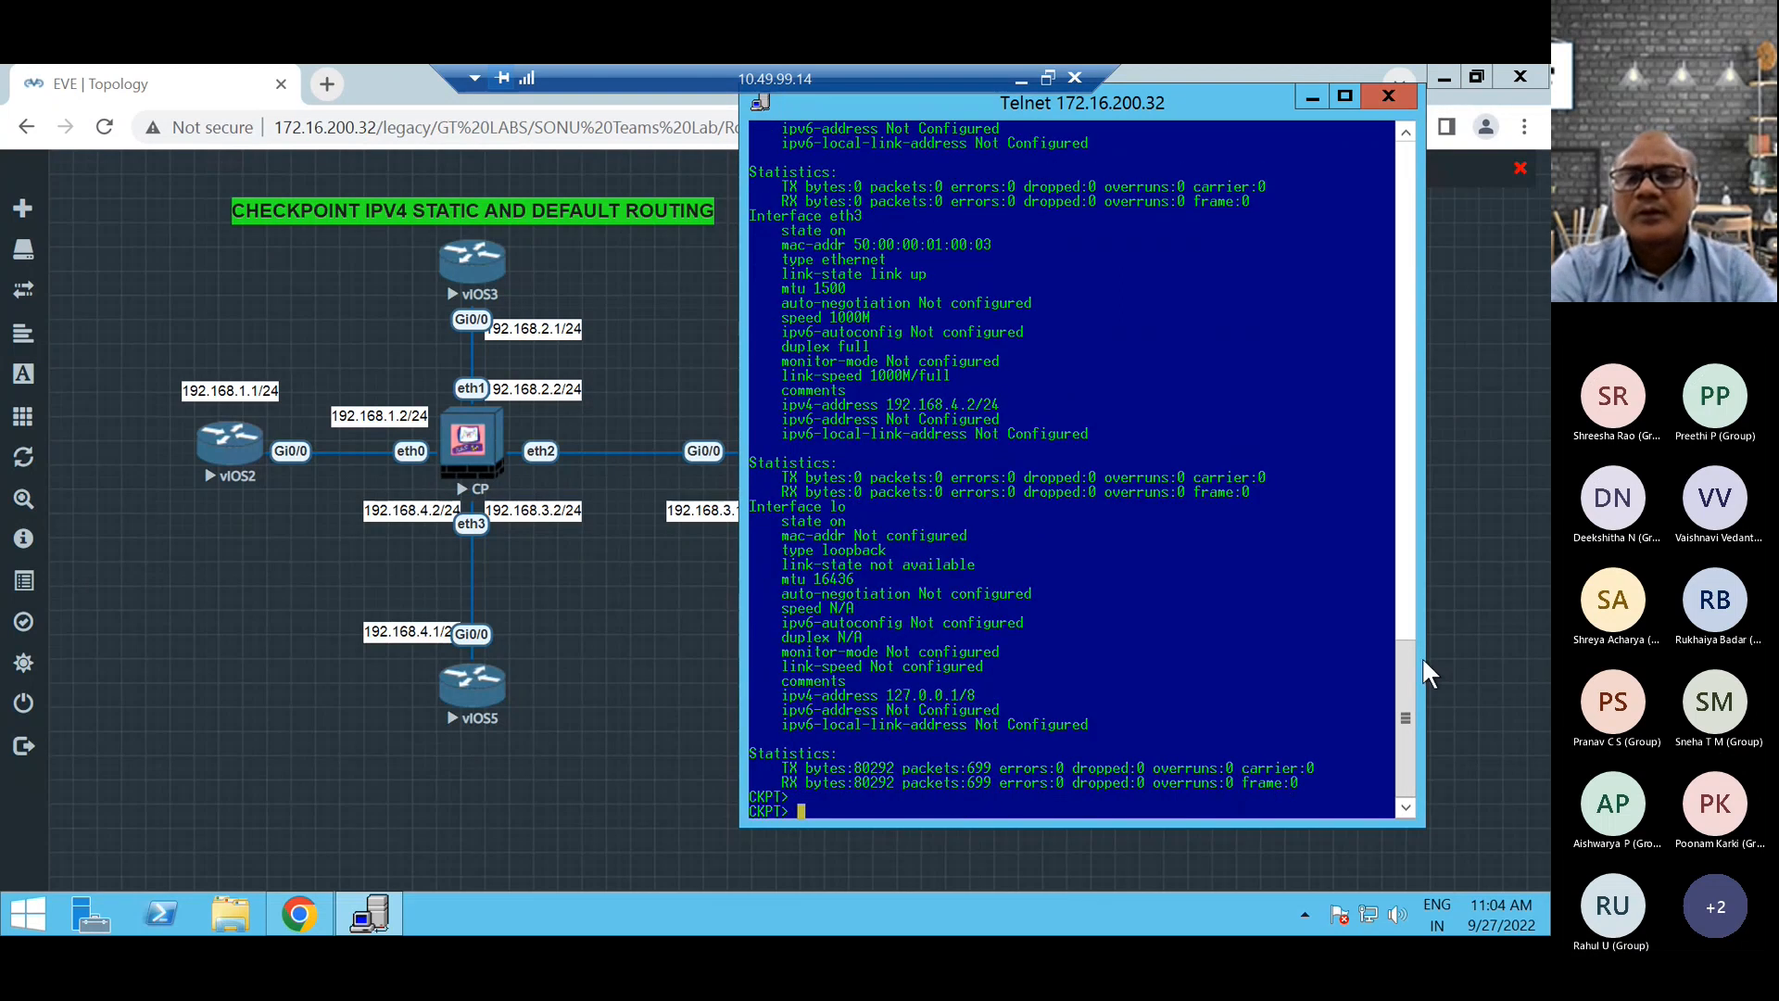
Review the listed state and IPv4 address of interfaces eth0 to eth3 in the output.
left_click_drag(1407, 693, 1405, 507)
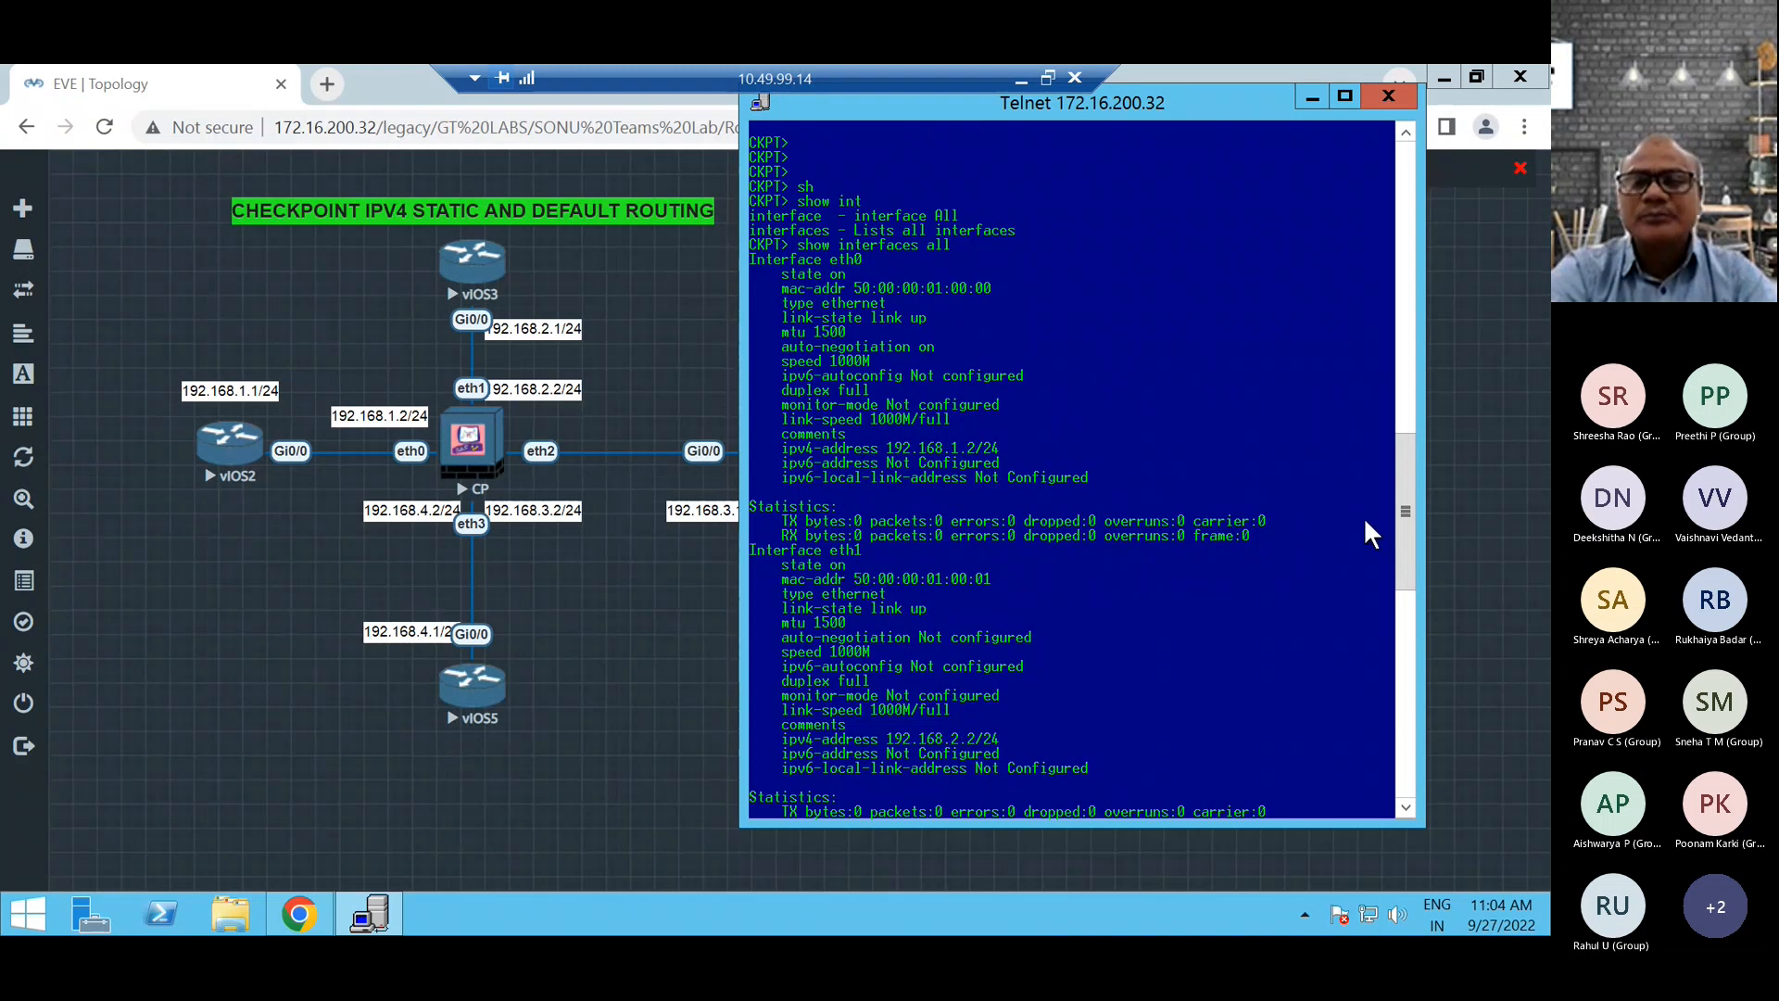
left_click_drag(1405, 515, 1404, 598)
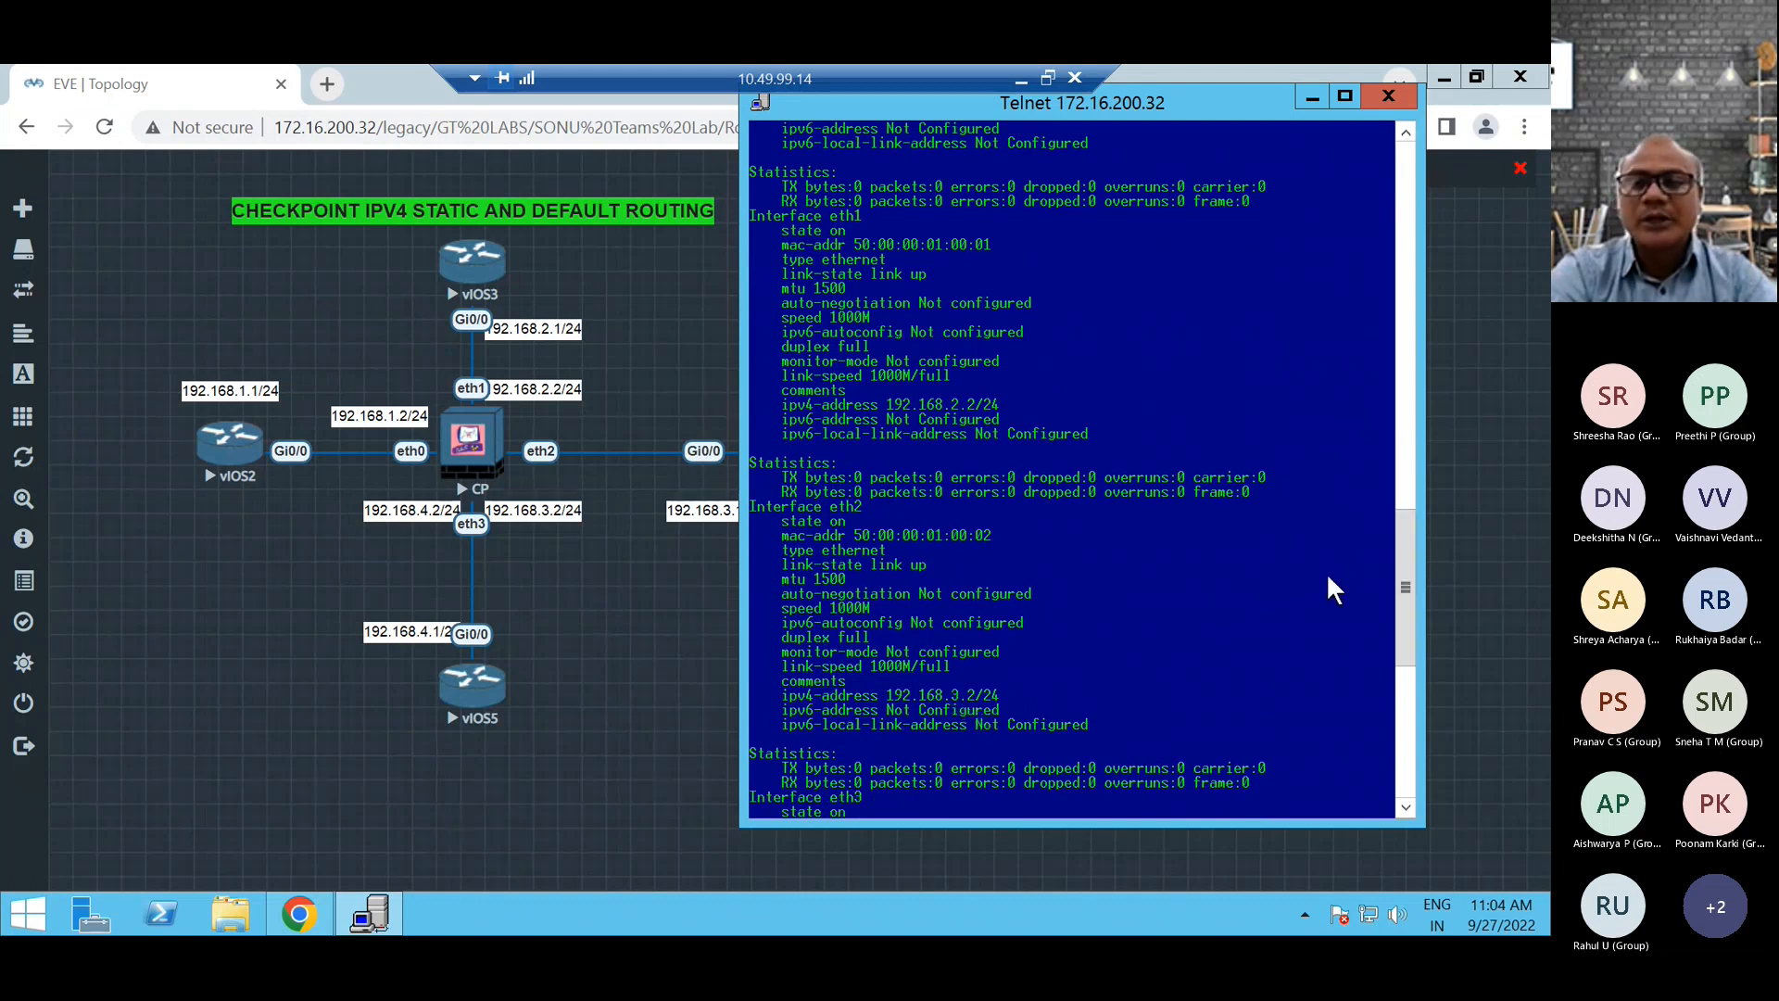
left_click_drag(1403, 537, 1404, 632)
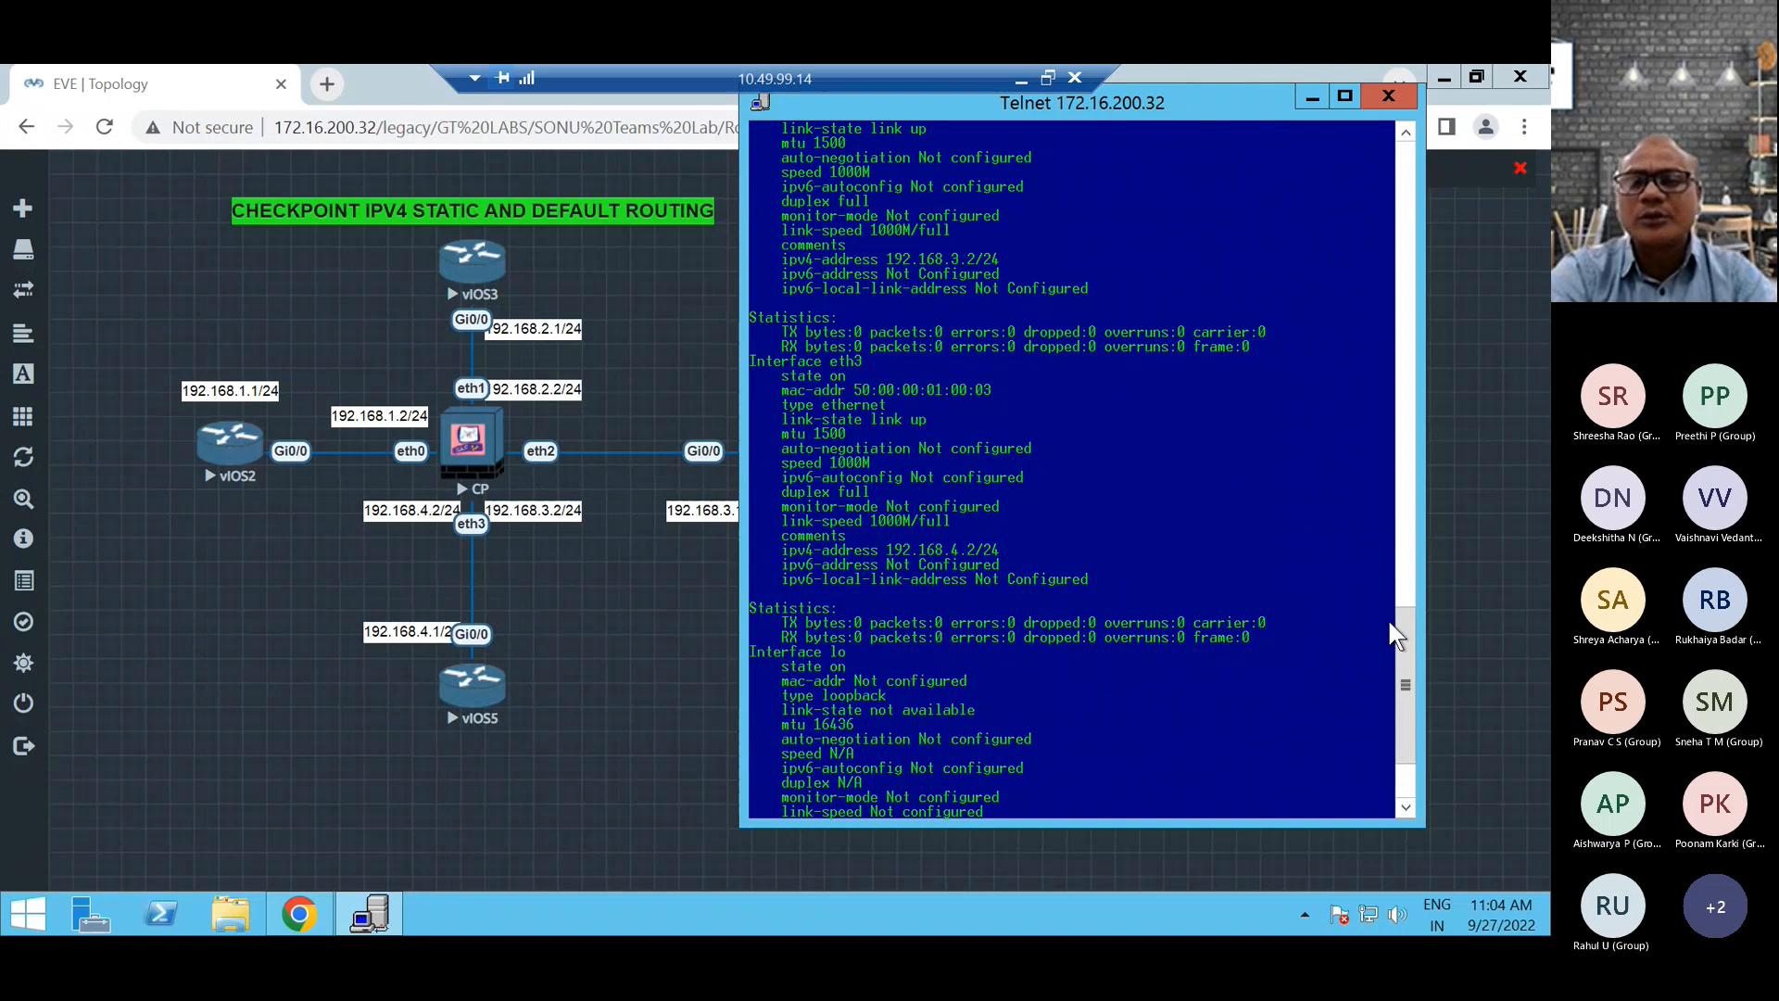
left_click_drag(1403, 654, 1392, 518)
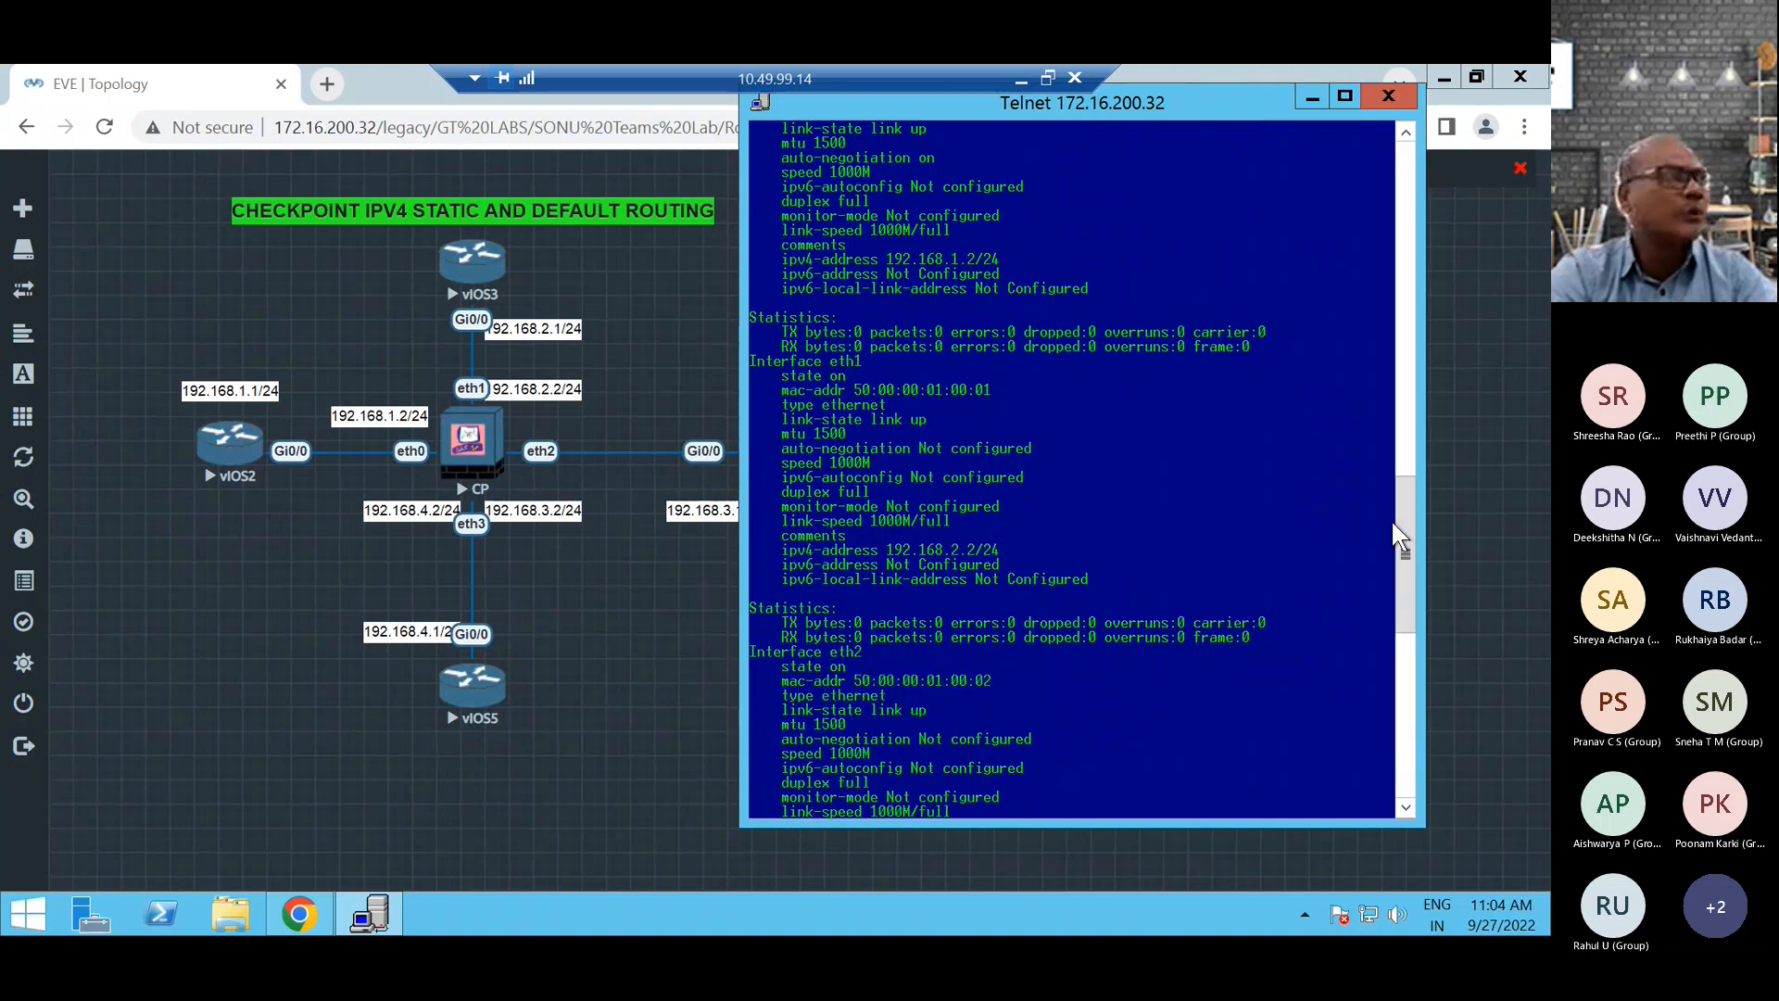
scroll(1132, 537, "down", 20)
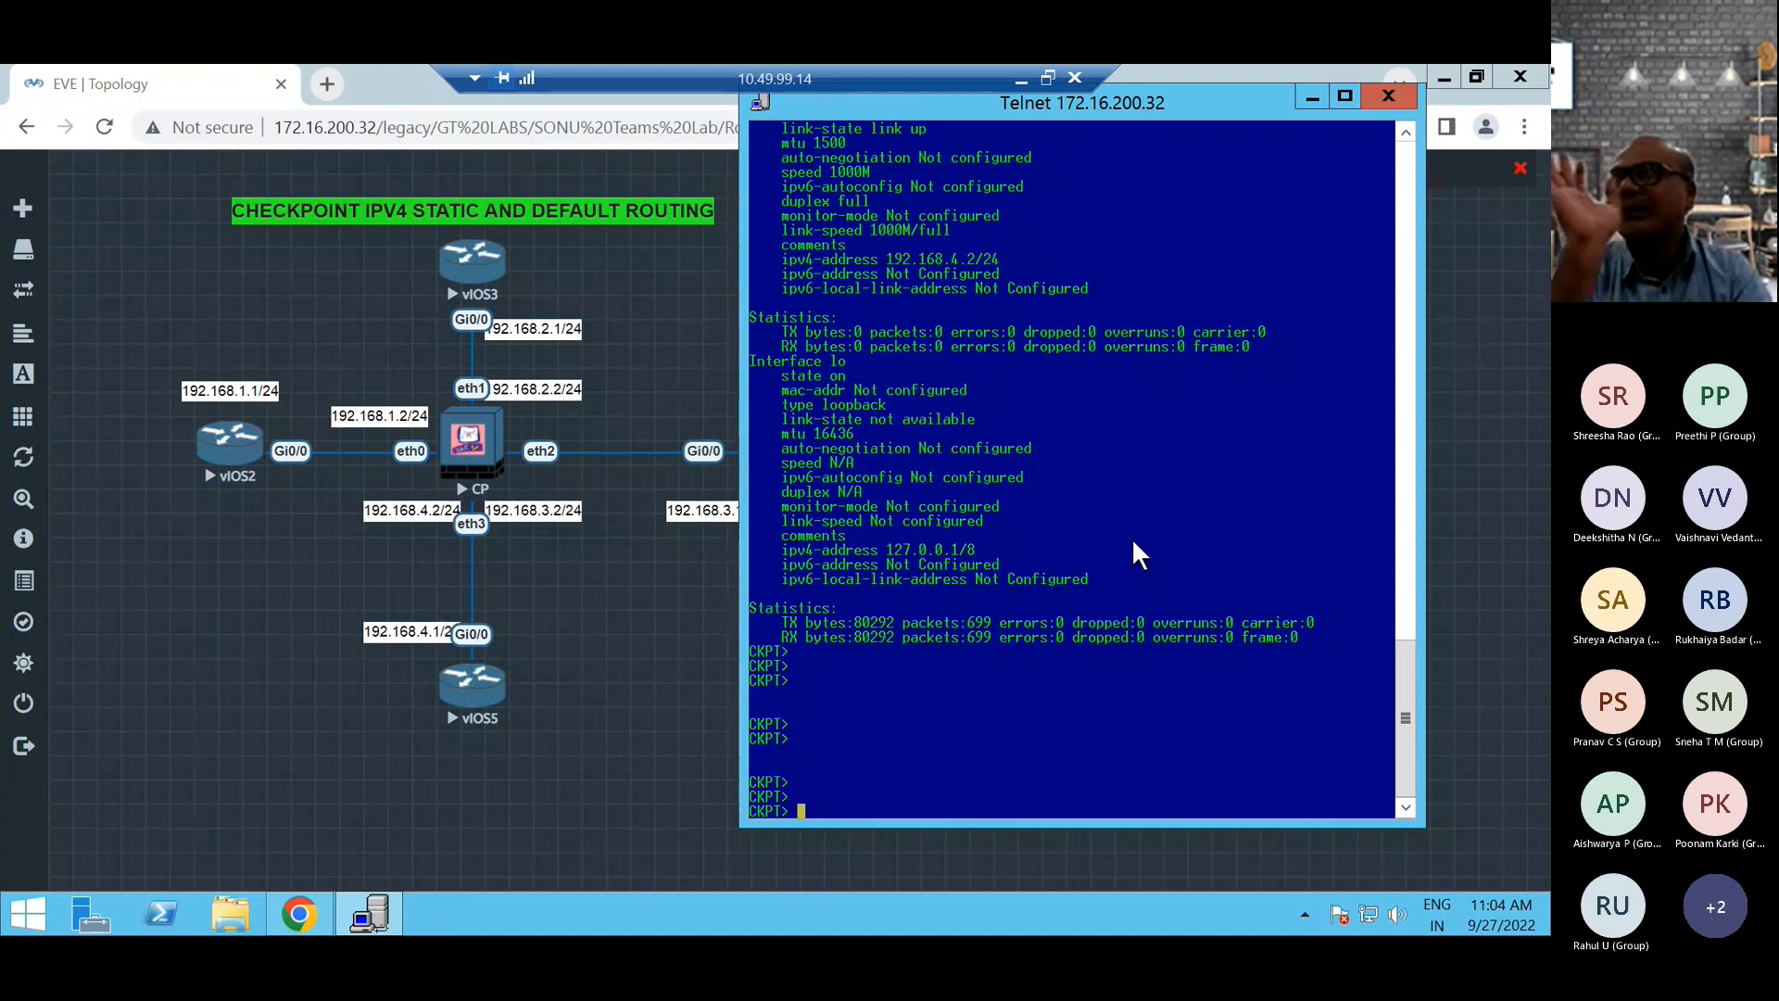
Ping the vIOS2 router at 192.168.1.1 from the firewall.
type("p")
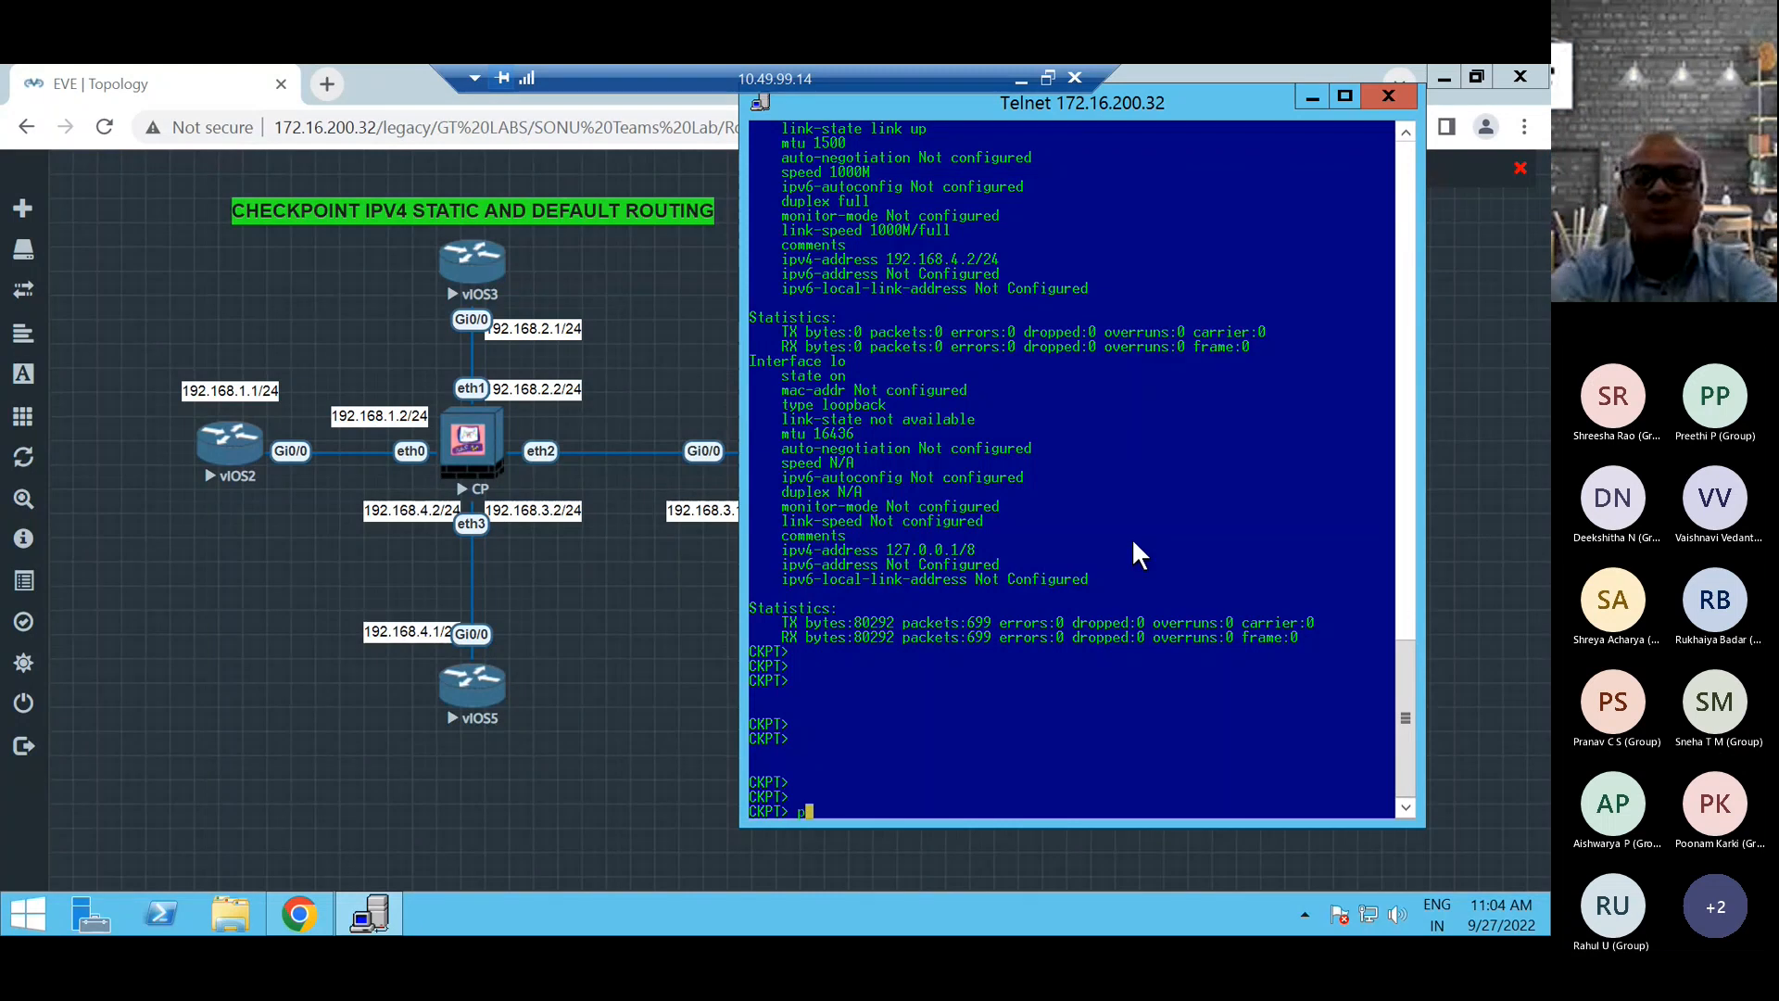
type("ing")
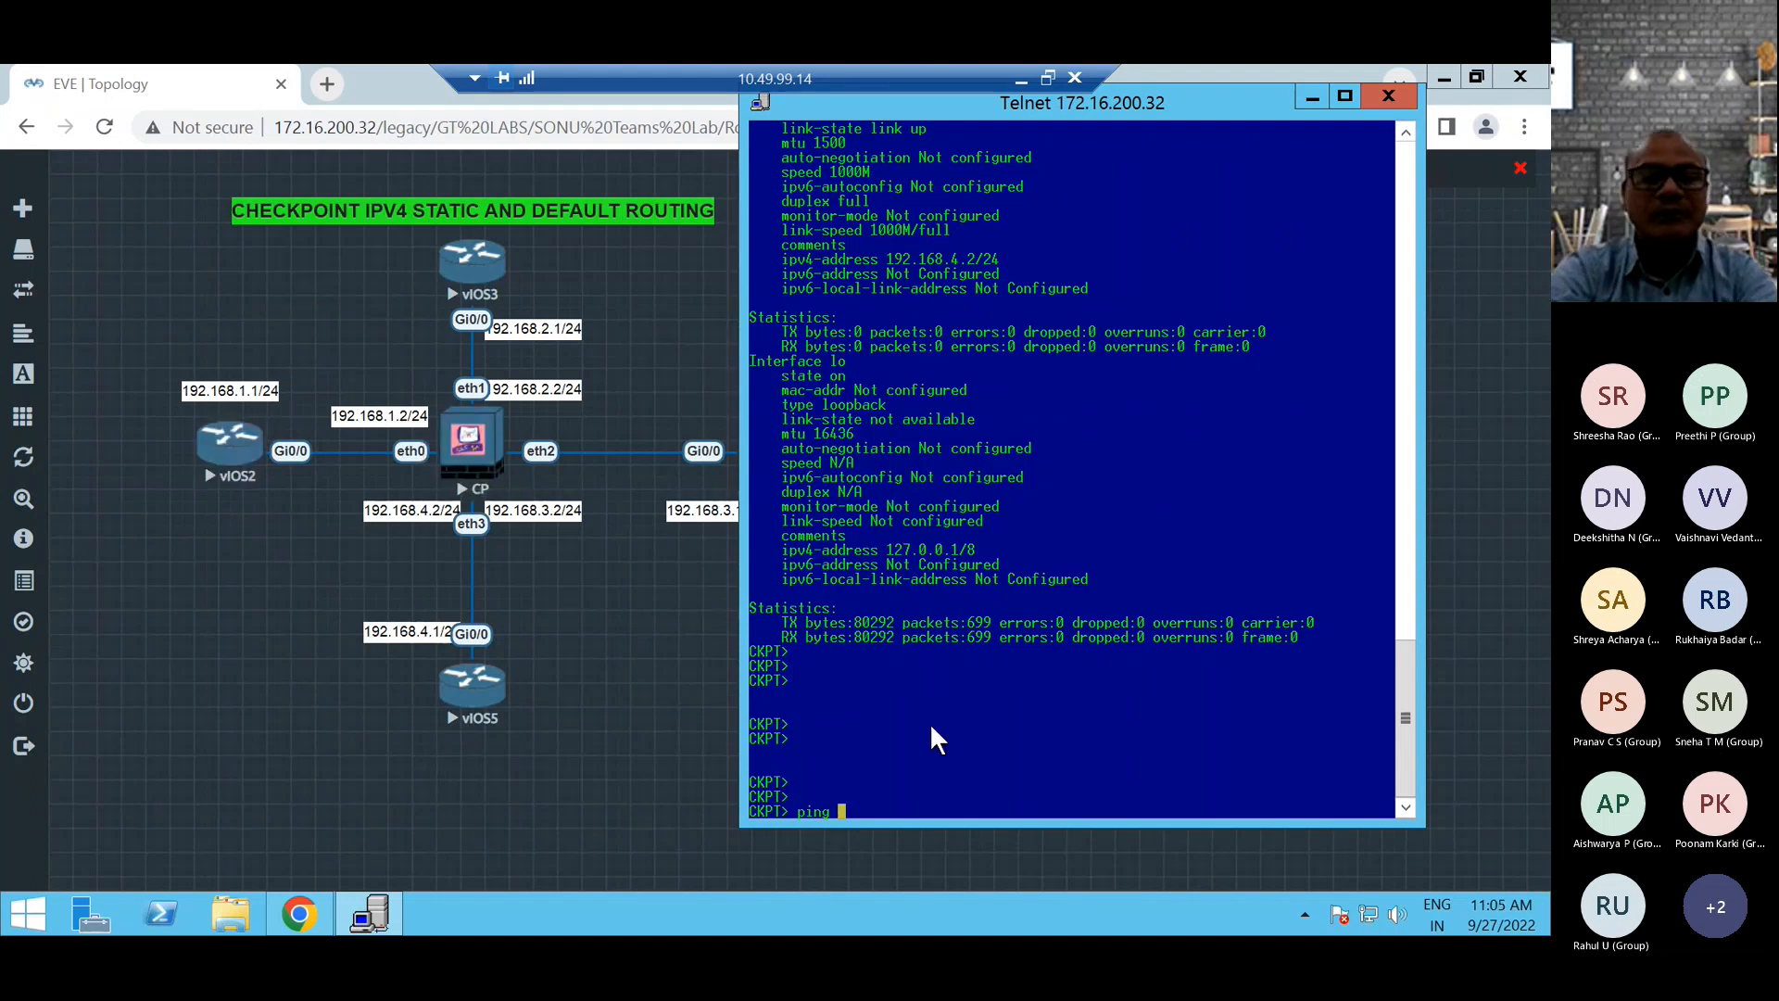
type("192.168.1.1")
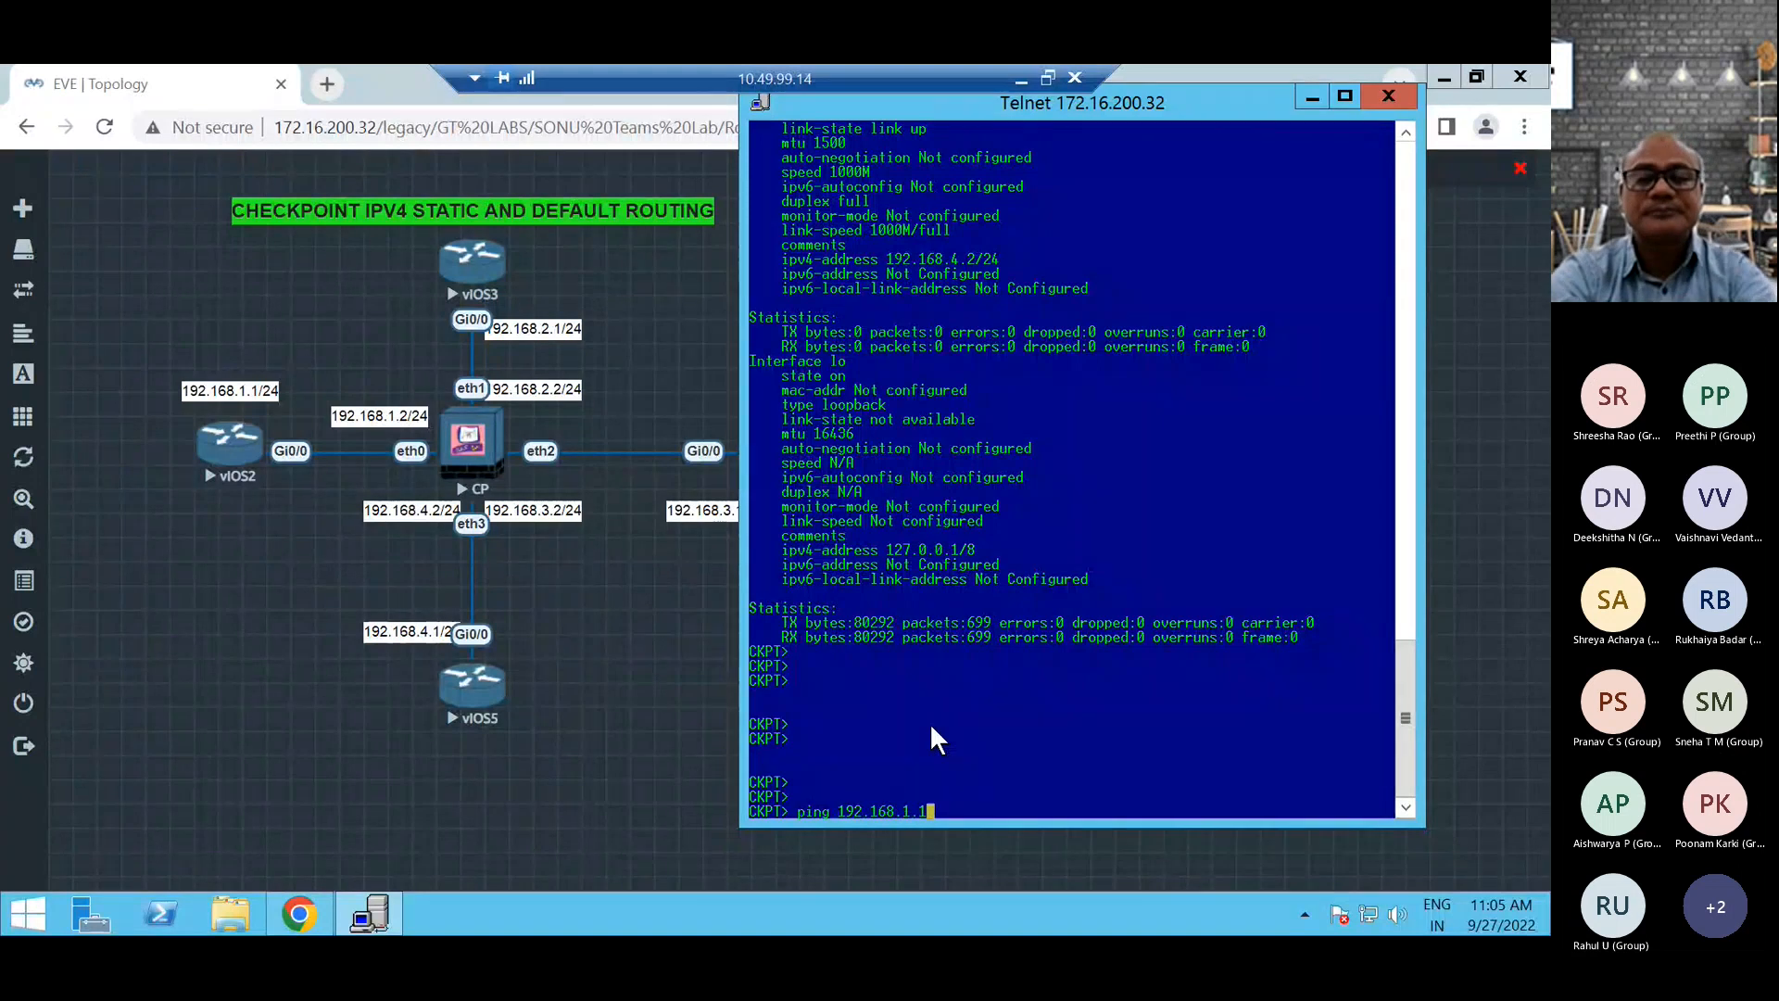
key("Return")
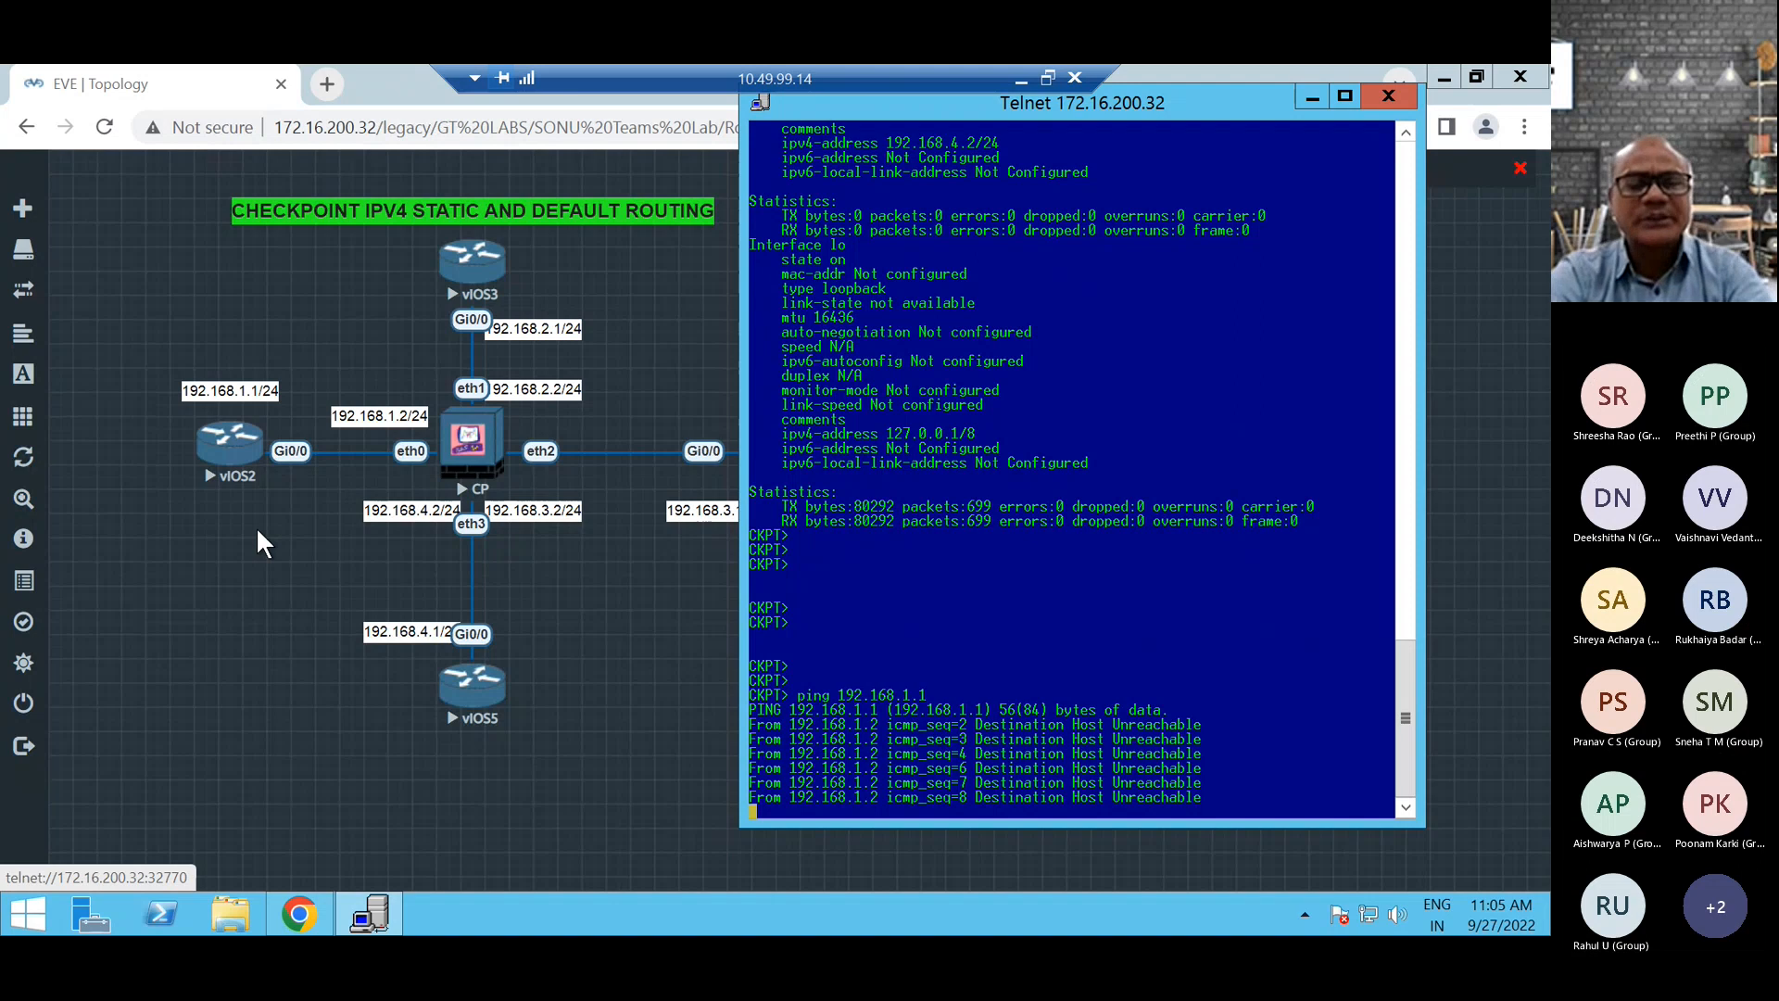
Open the telnet console of the vIOS2 router from the topology and allow the external application to launch.
left_click(234, 454)
right_click(234, 454)
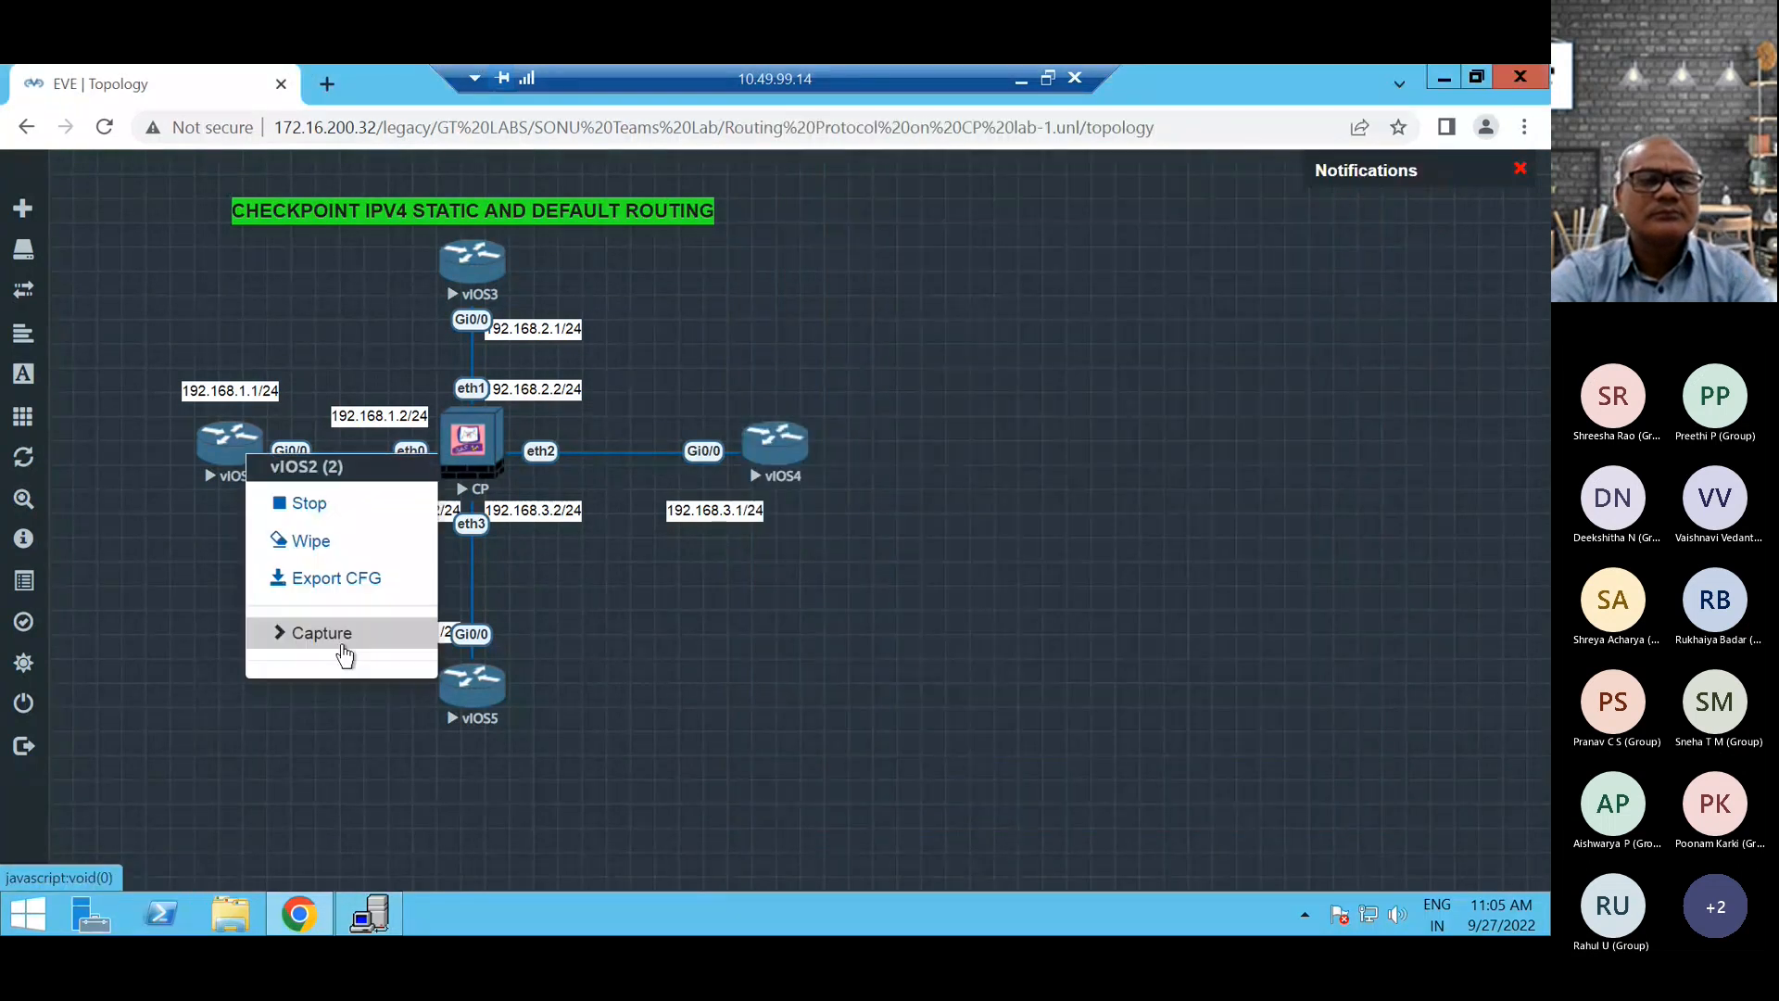
left_click(190, 554)
left_click(227, 455)
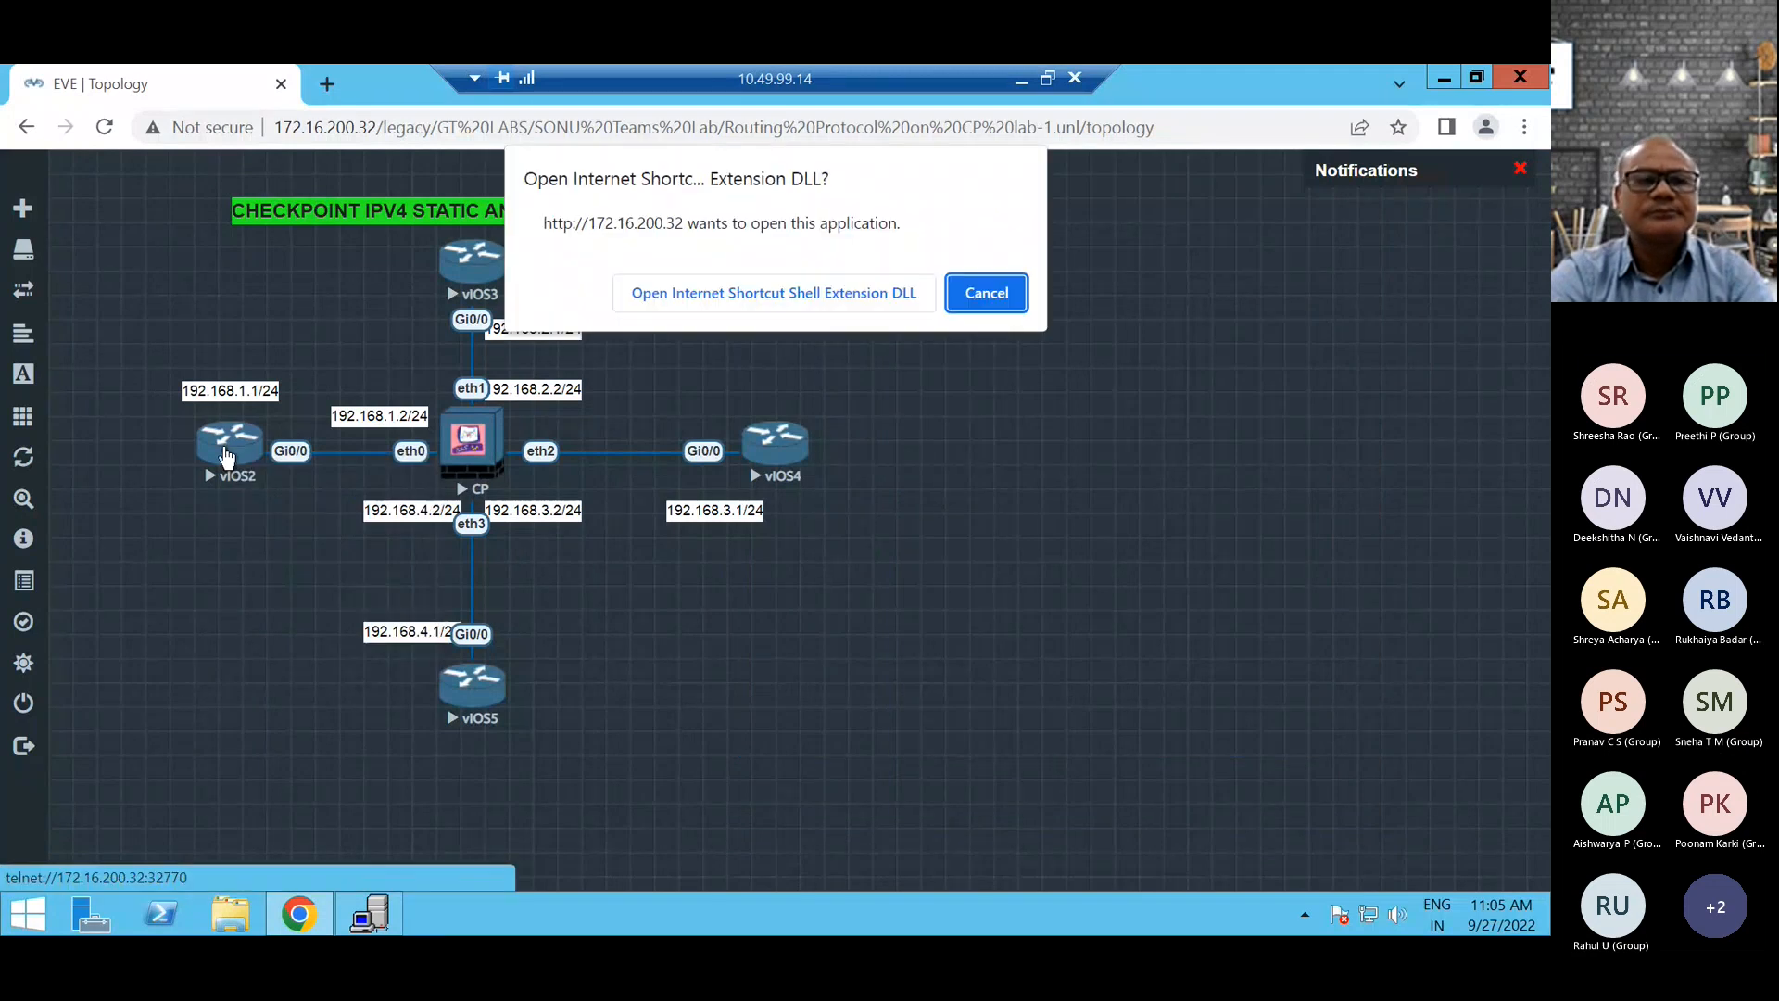
left_click(758, 287)
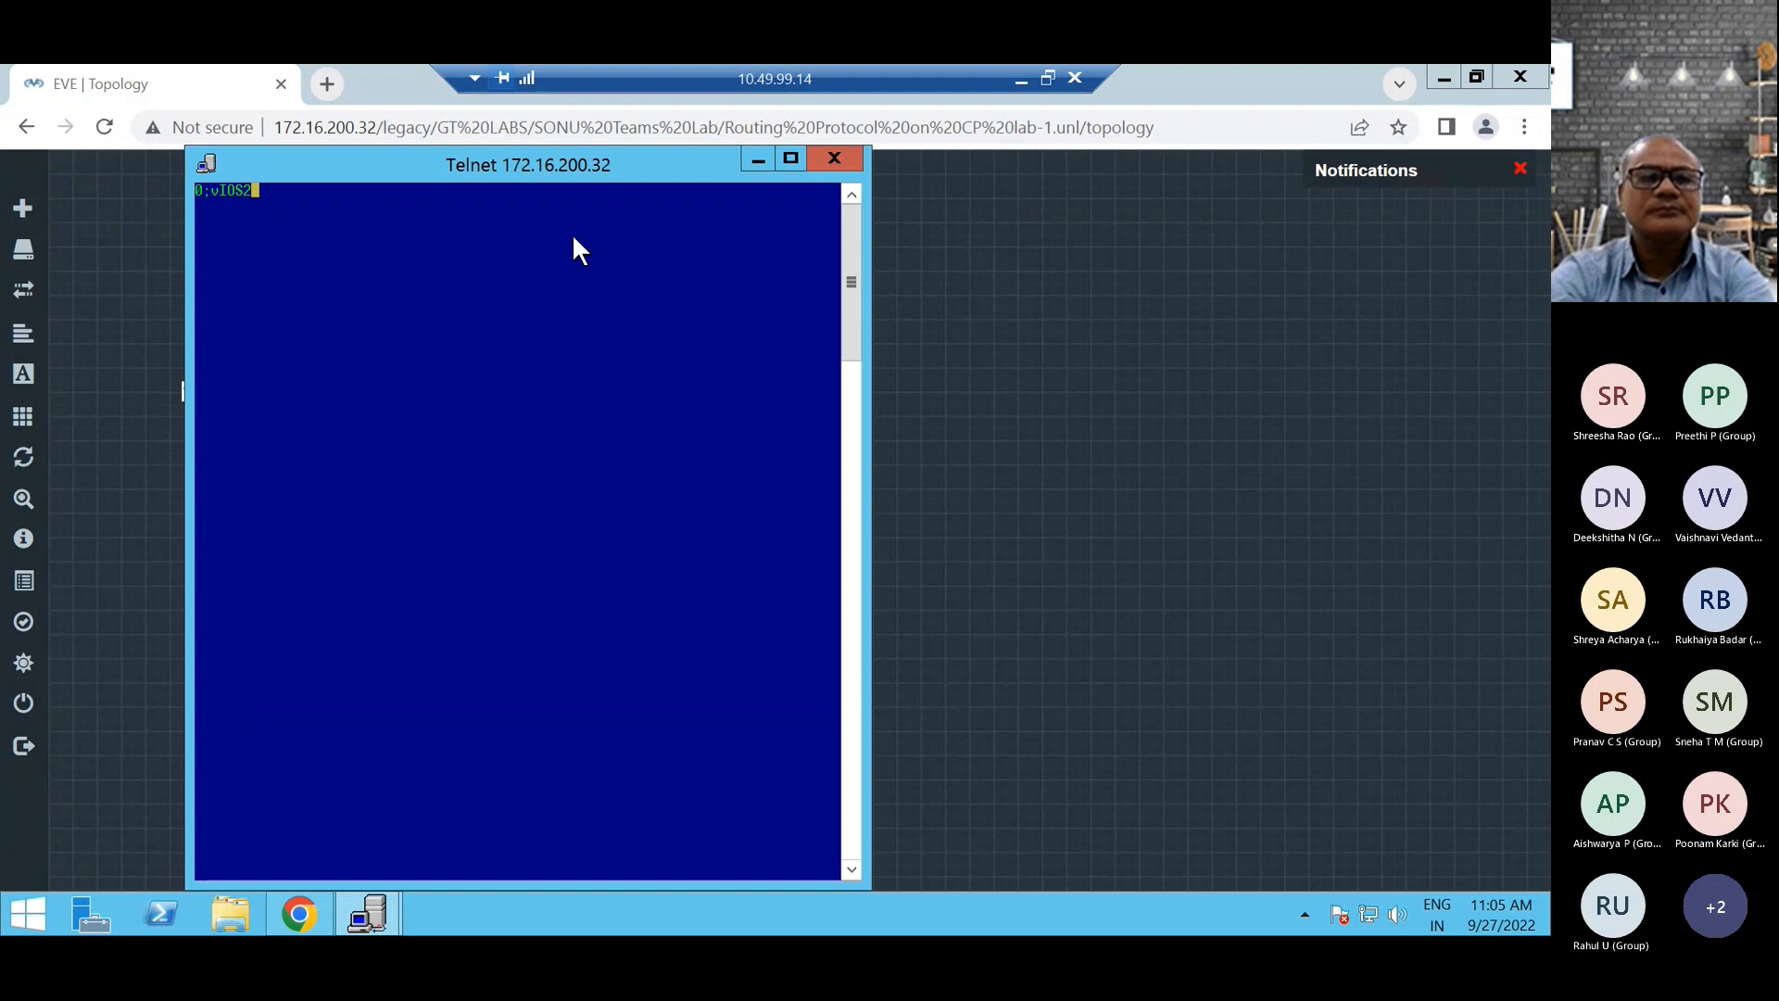
Bring up the router's prompt and enter privileged mode with enable.
key("Return")
key("Return")
type("en")
key("Tab")
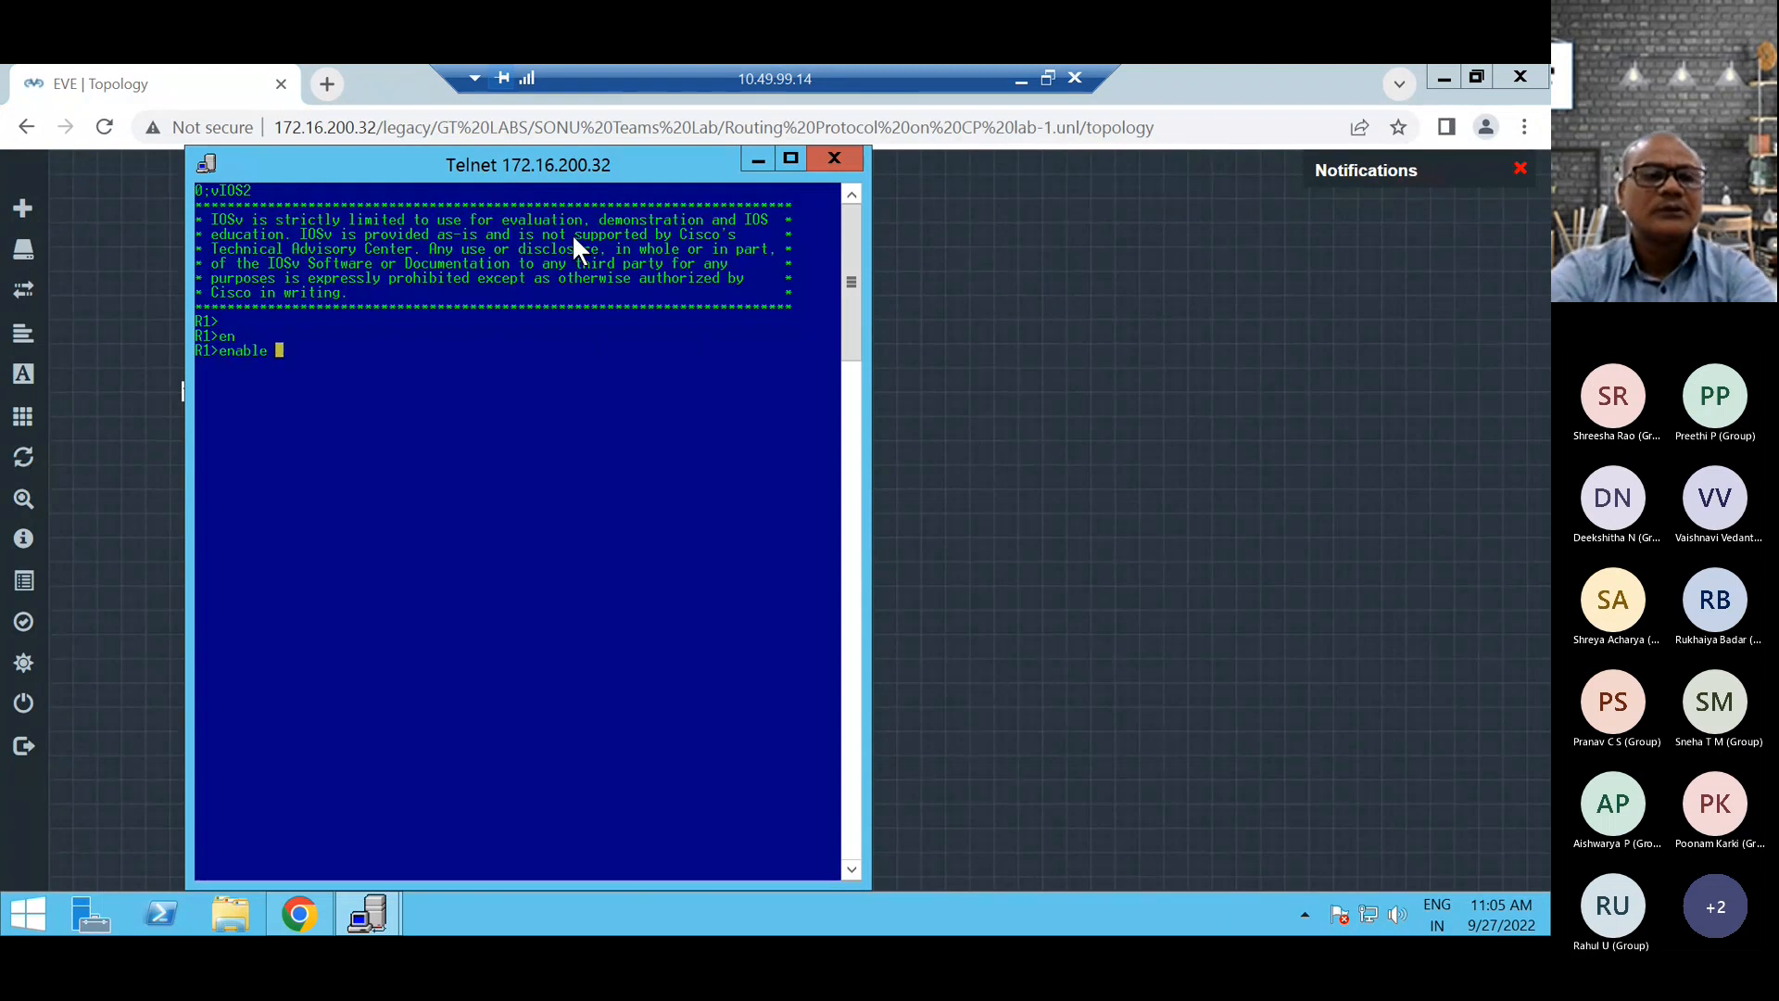
key("Return")
key("Return")
key("Return")
key("Return")
key("Return")
key("Return")
Display the router's interface summary with show ip int brief.
type("sh")
key("Tab")
type("ip int bri")
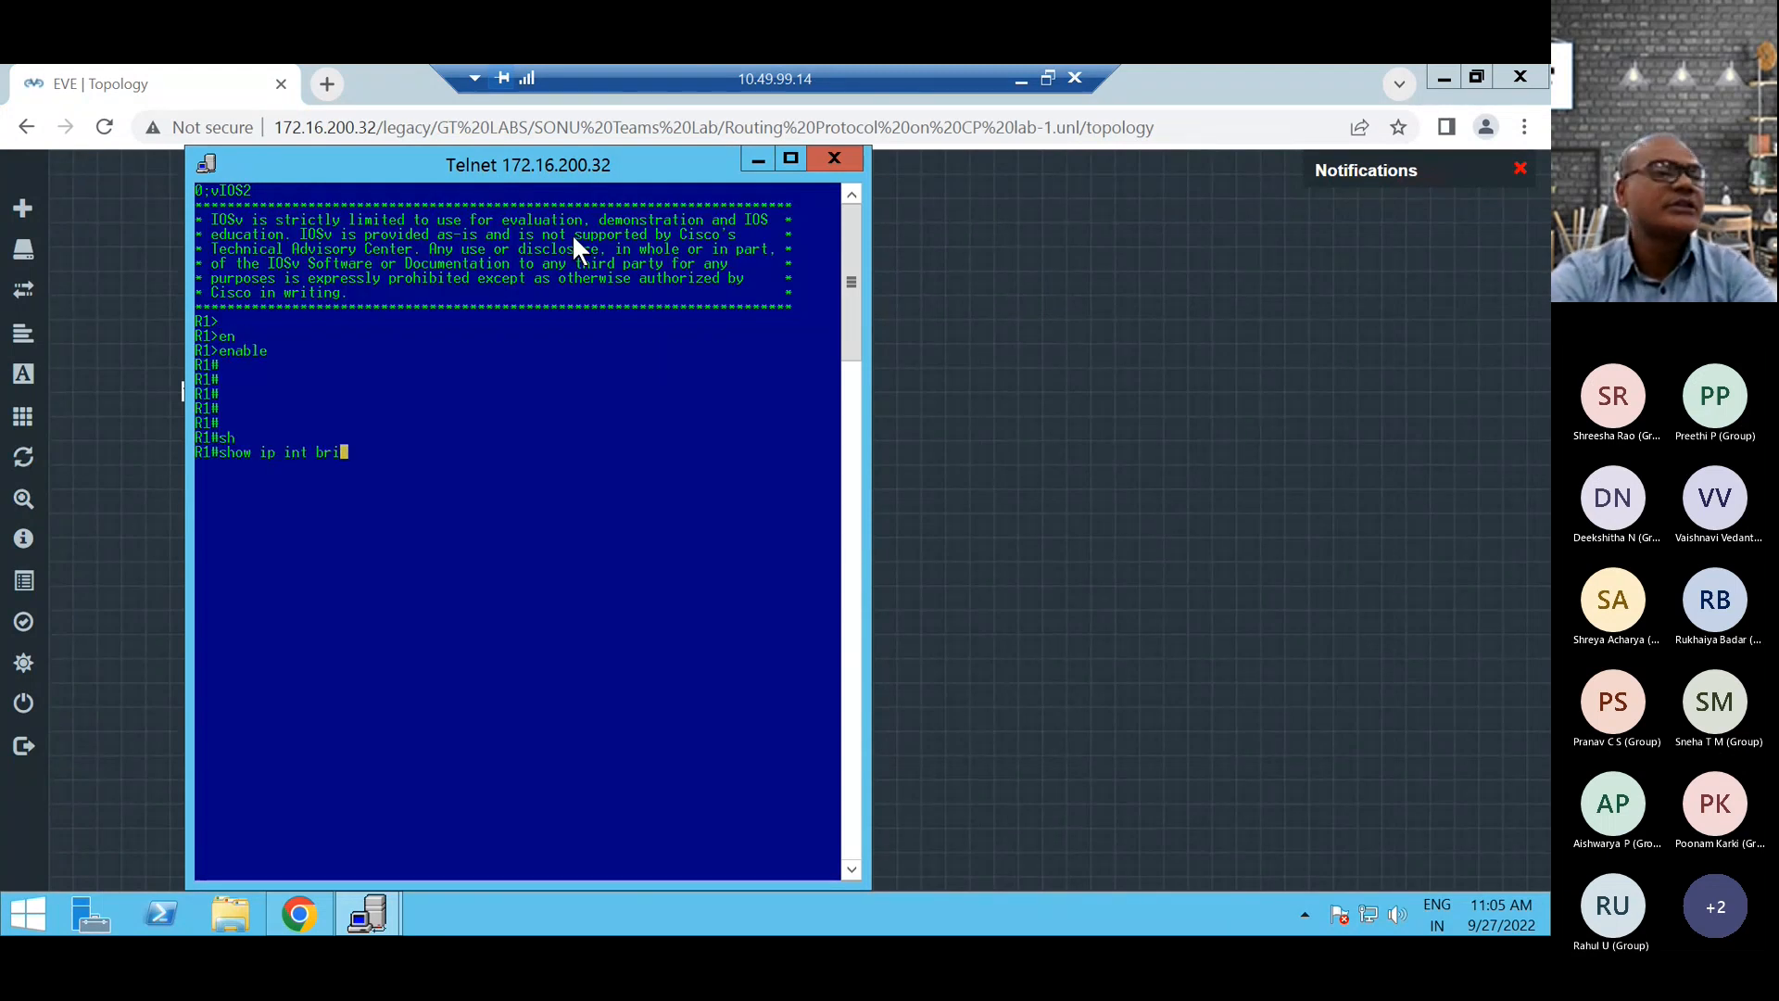
key("Tab")
key("Return")
key("Return")
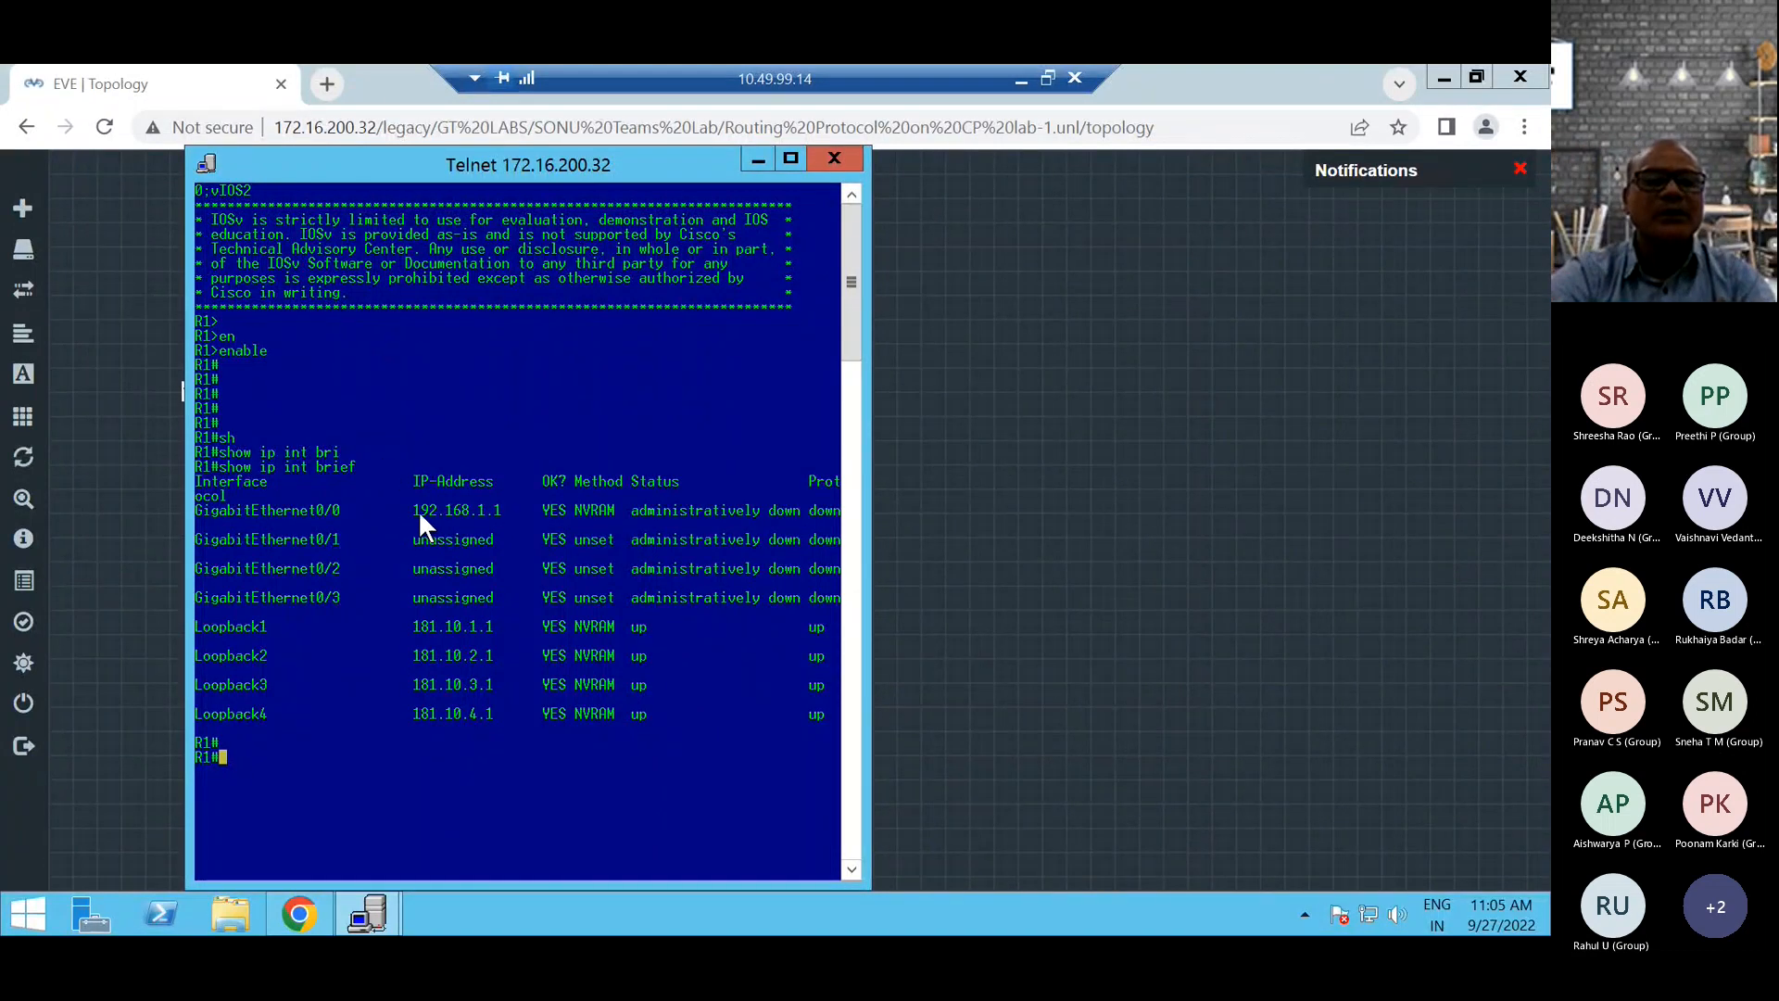
Move the console window clear of the CP and vIOS2 nodes and ping the firewall at 192.168.1.2.
left_click_drag(514, 164, 986, 141)
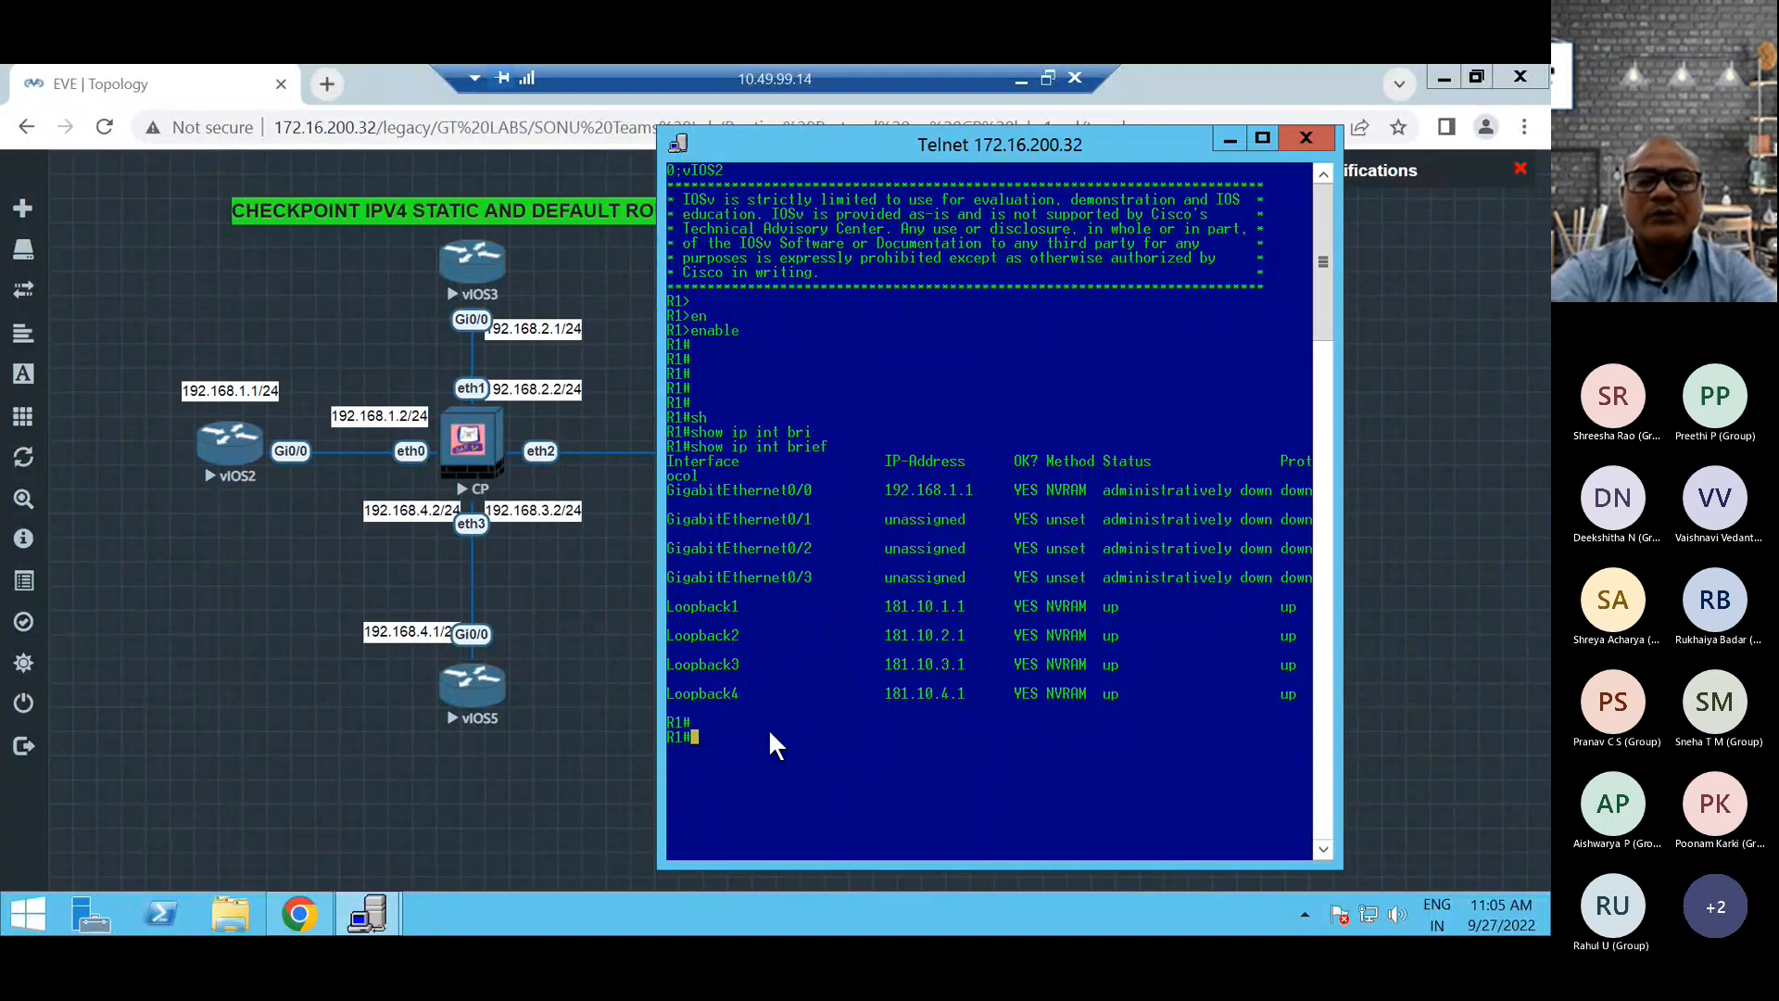
type("ping ")
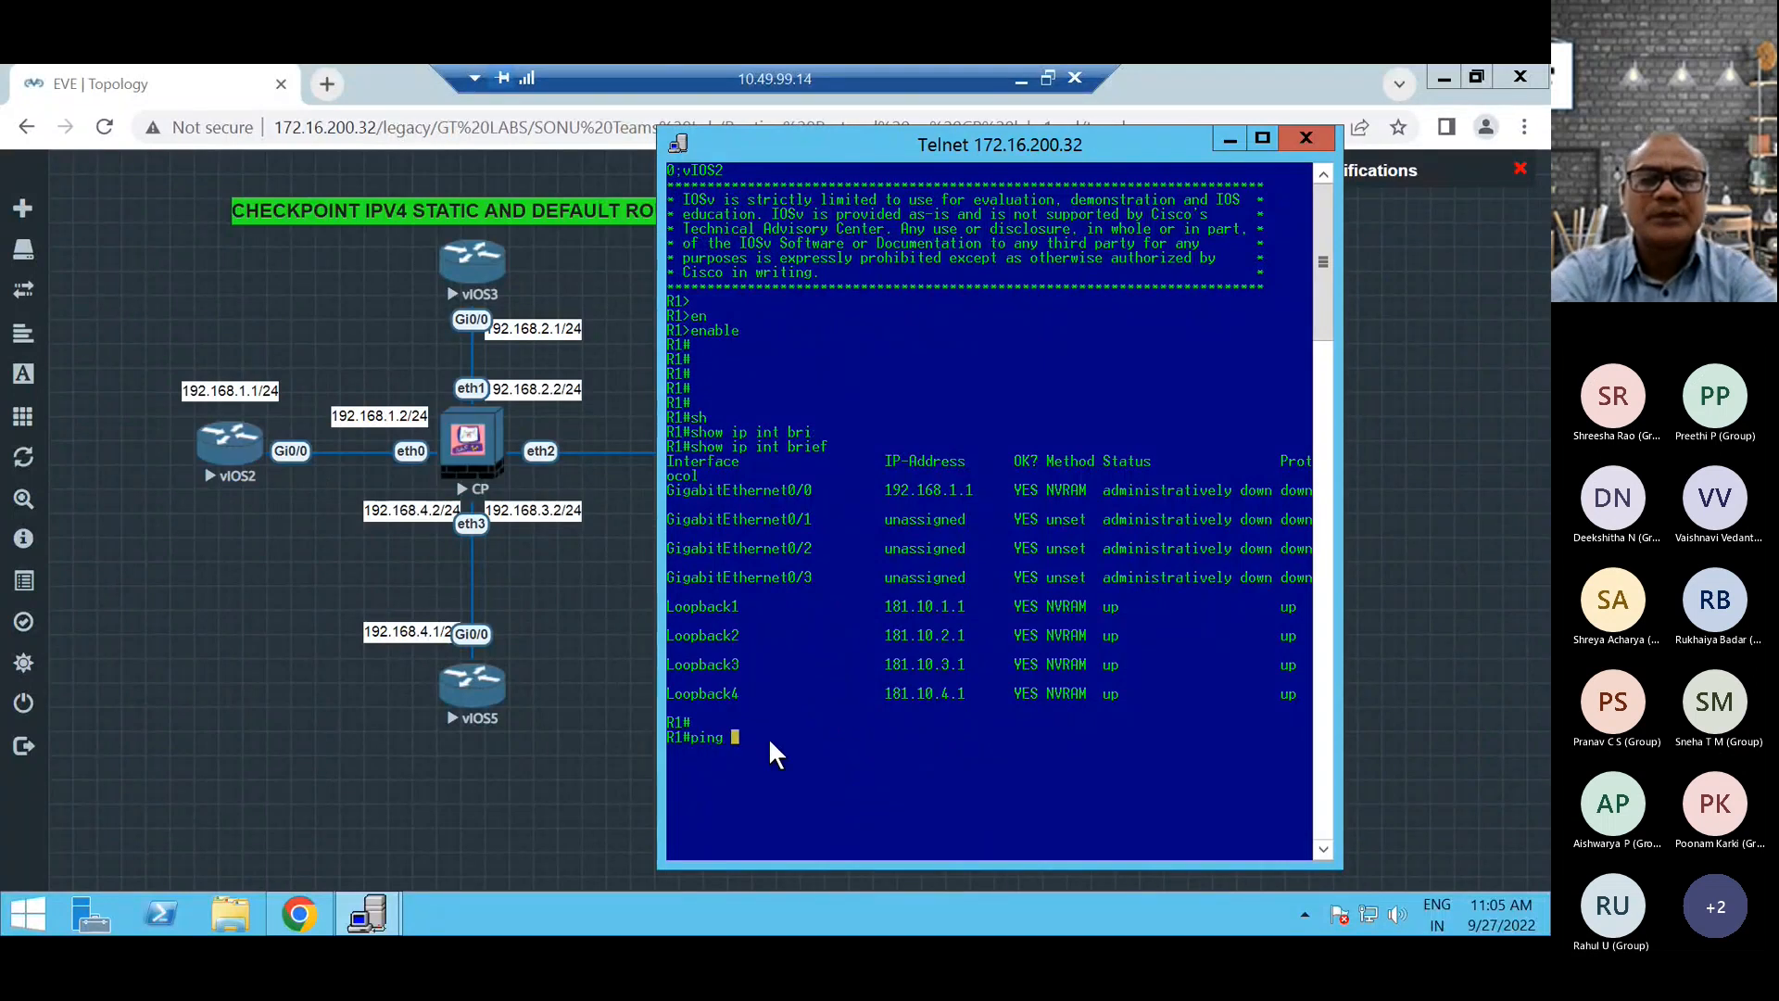
type("192.168.1.2")
key("Return")
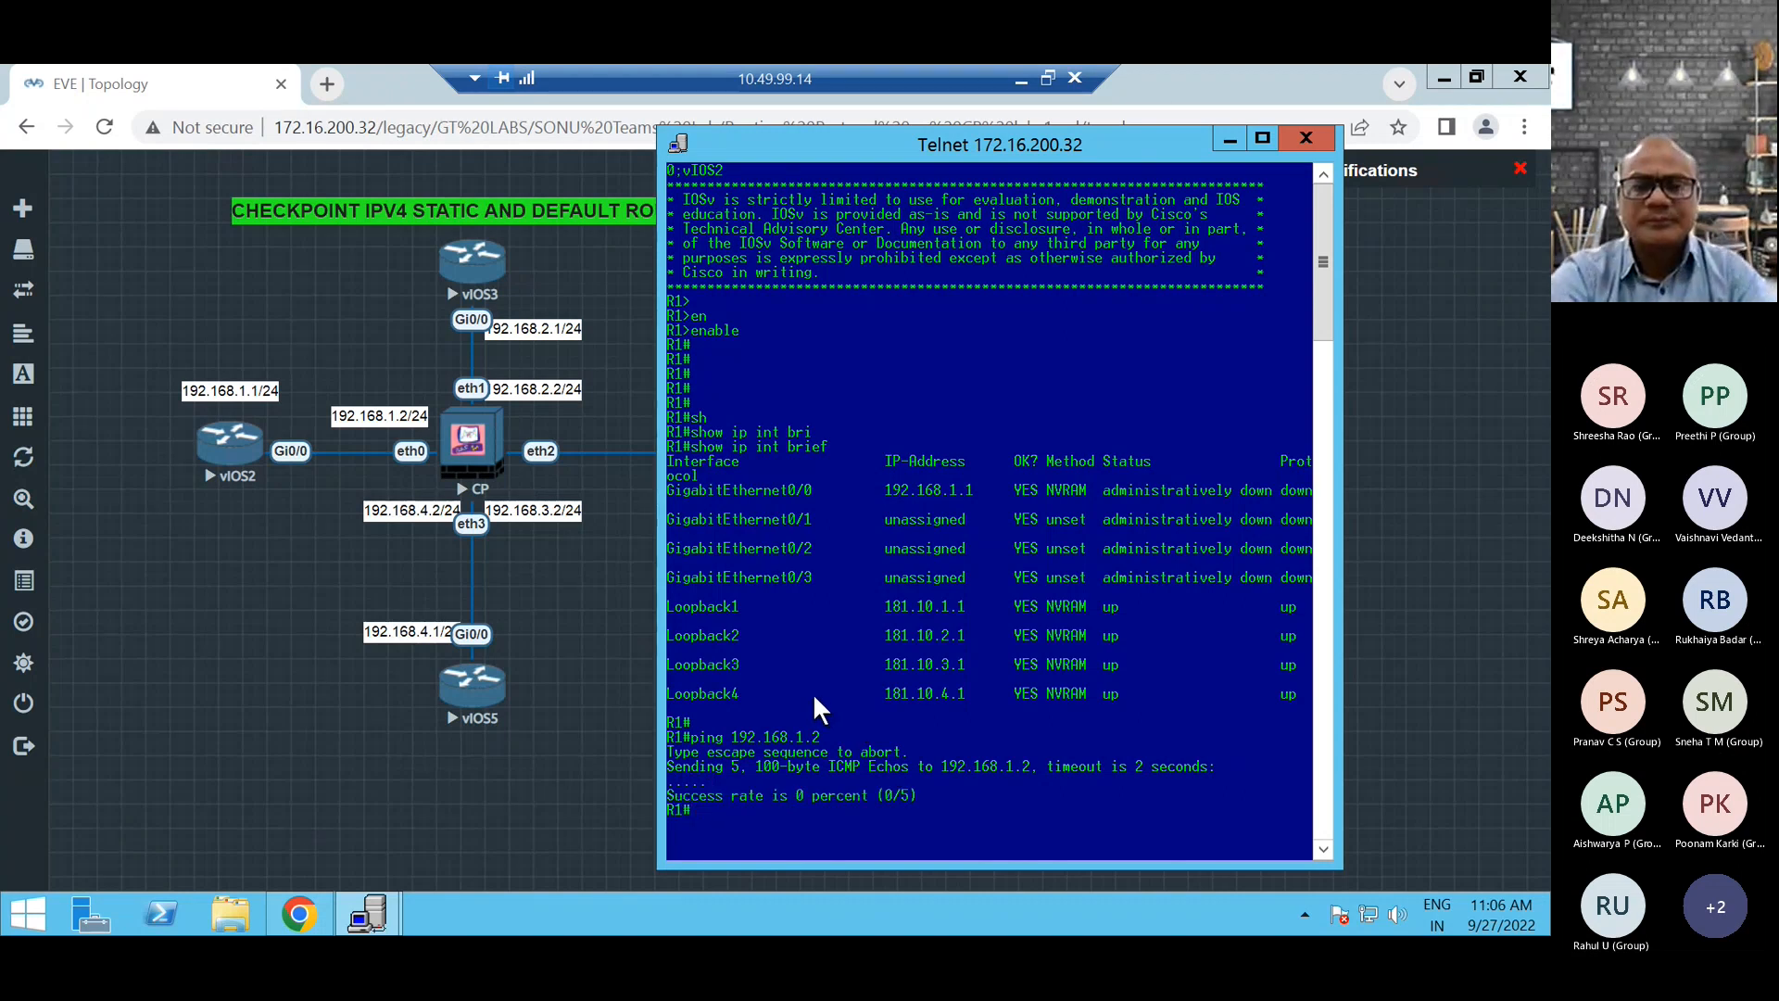
Run show ip interface brief to recheck the status of the router's interfaces.
key("Return")
key("Return")
key("Return")
key("Return")
key("Return")
key("Return")
key("Return")
key("Return")
type("sh")
key("Tab")
type("ip rou")
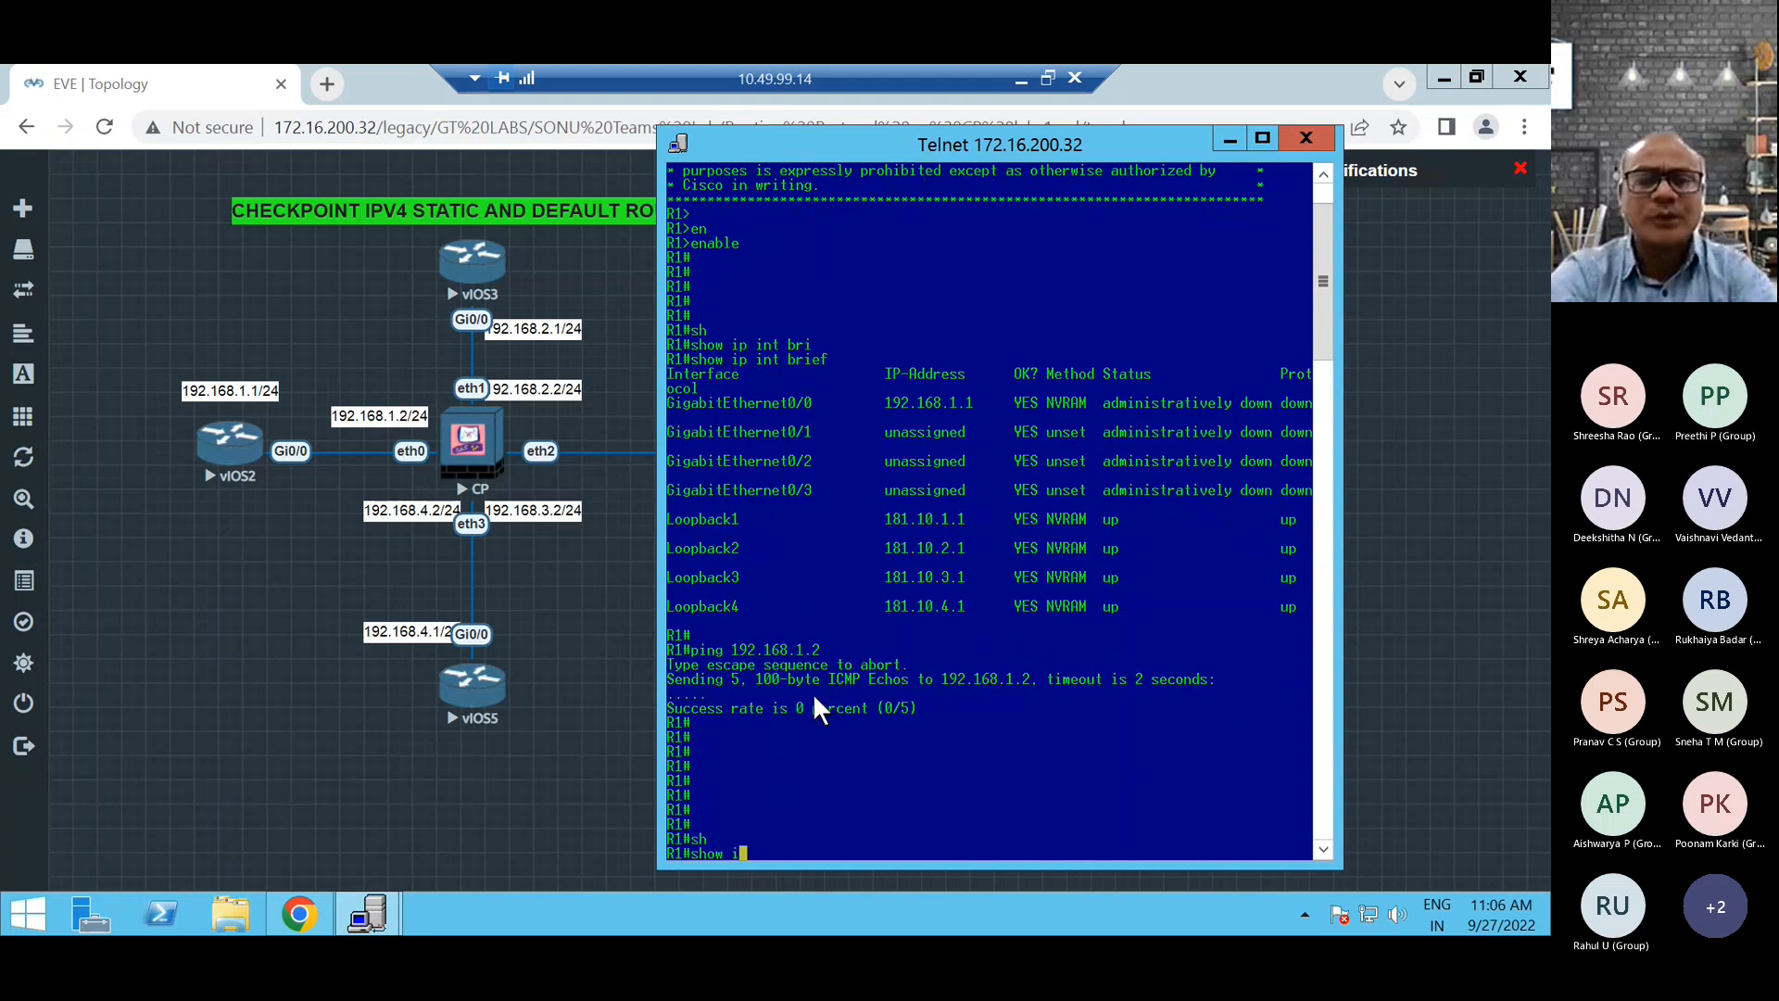
key("Tab")
key("BackSpace")
key("BackSpace")
key("BackSpace")
key("BackSpace")
key("BackSpace")
key("BackSpace")
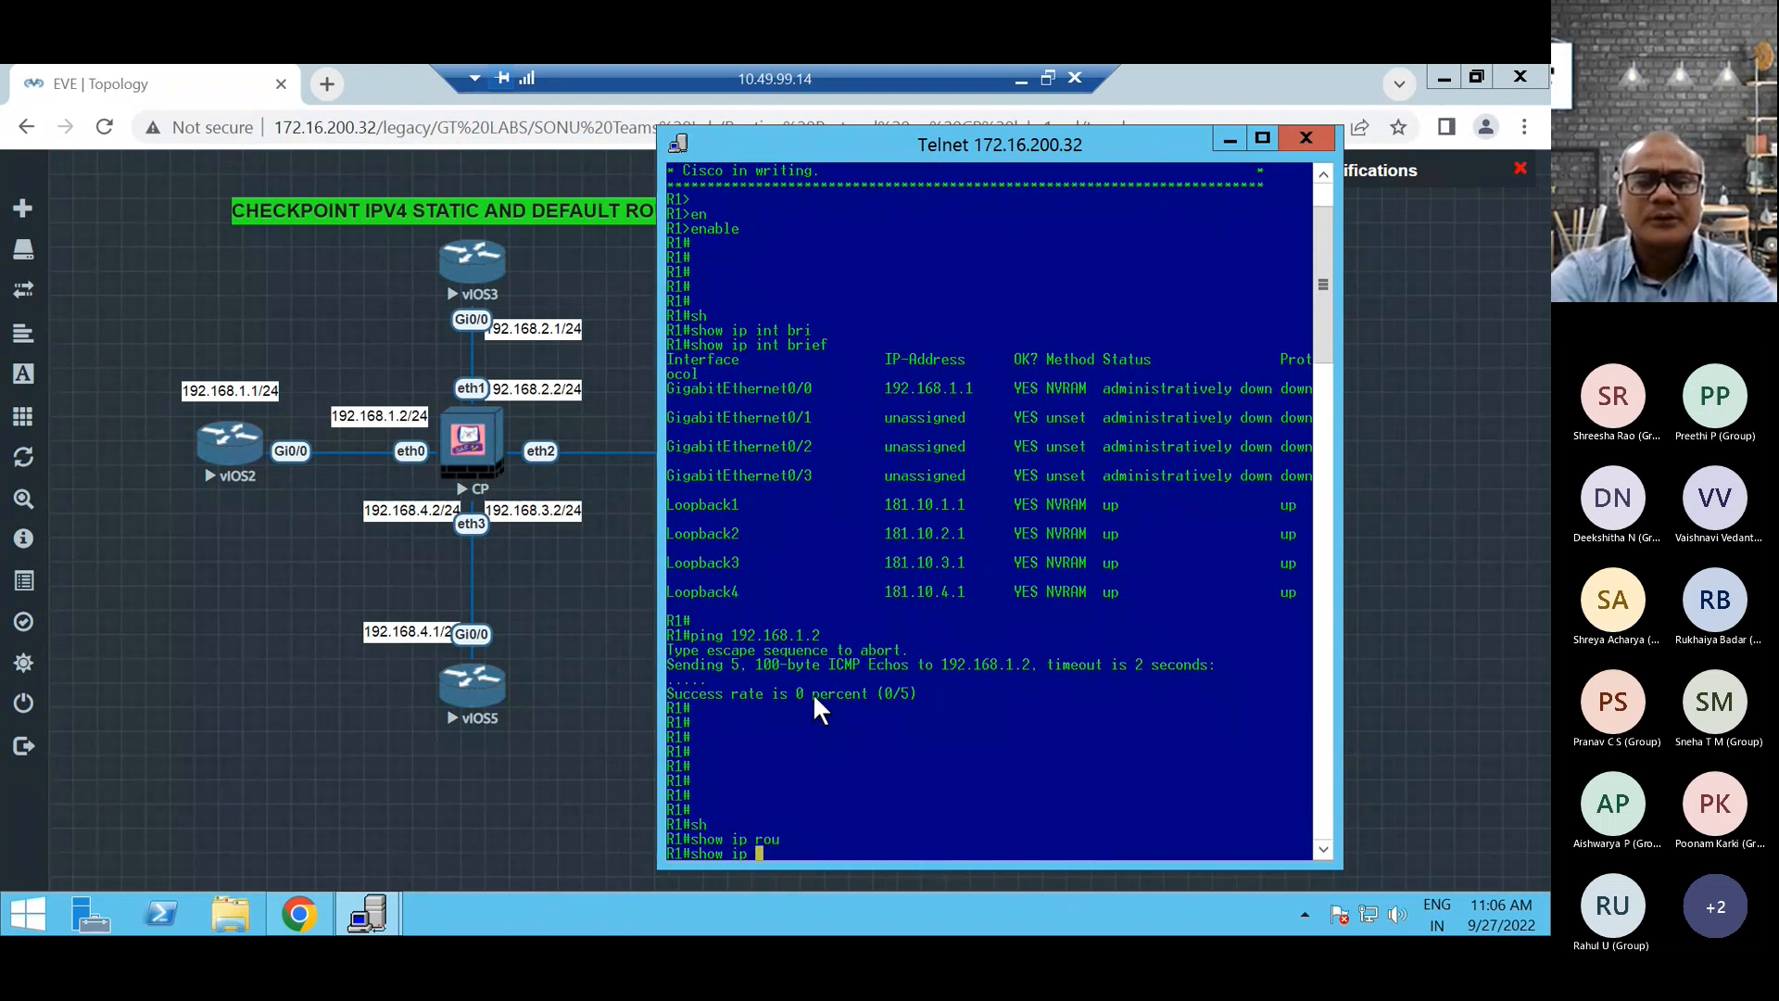
type("int")
key("Tab")
type("bri")
key("Tab")
key("Return")
key("Return")
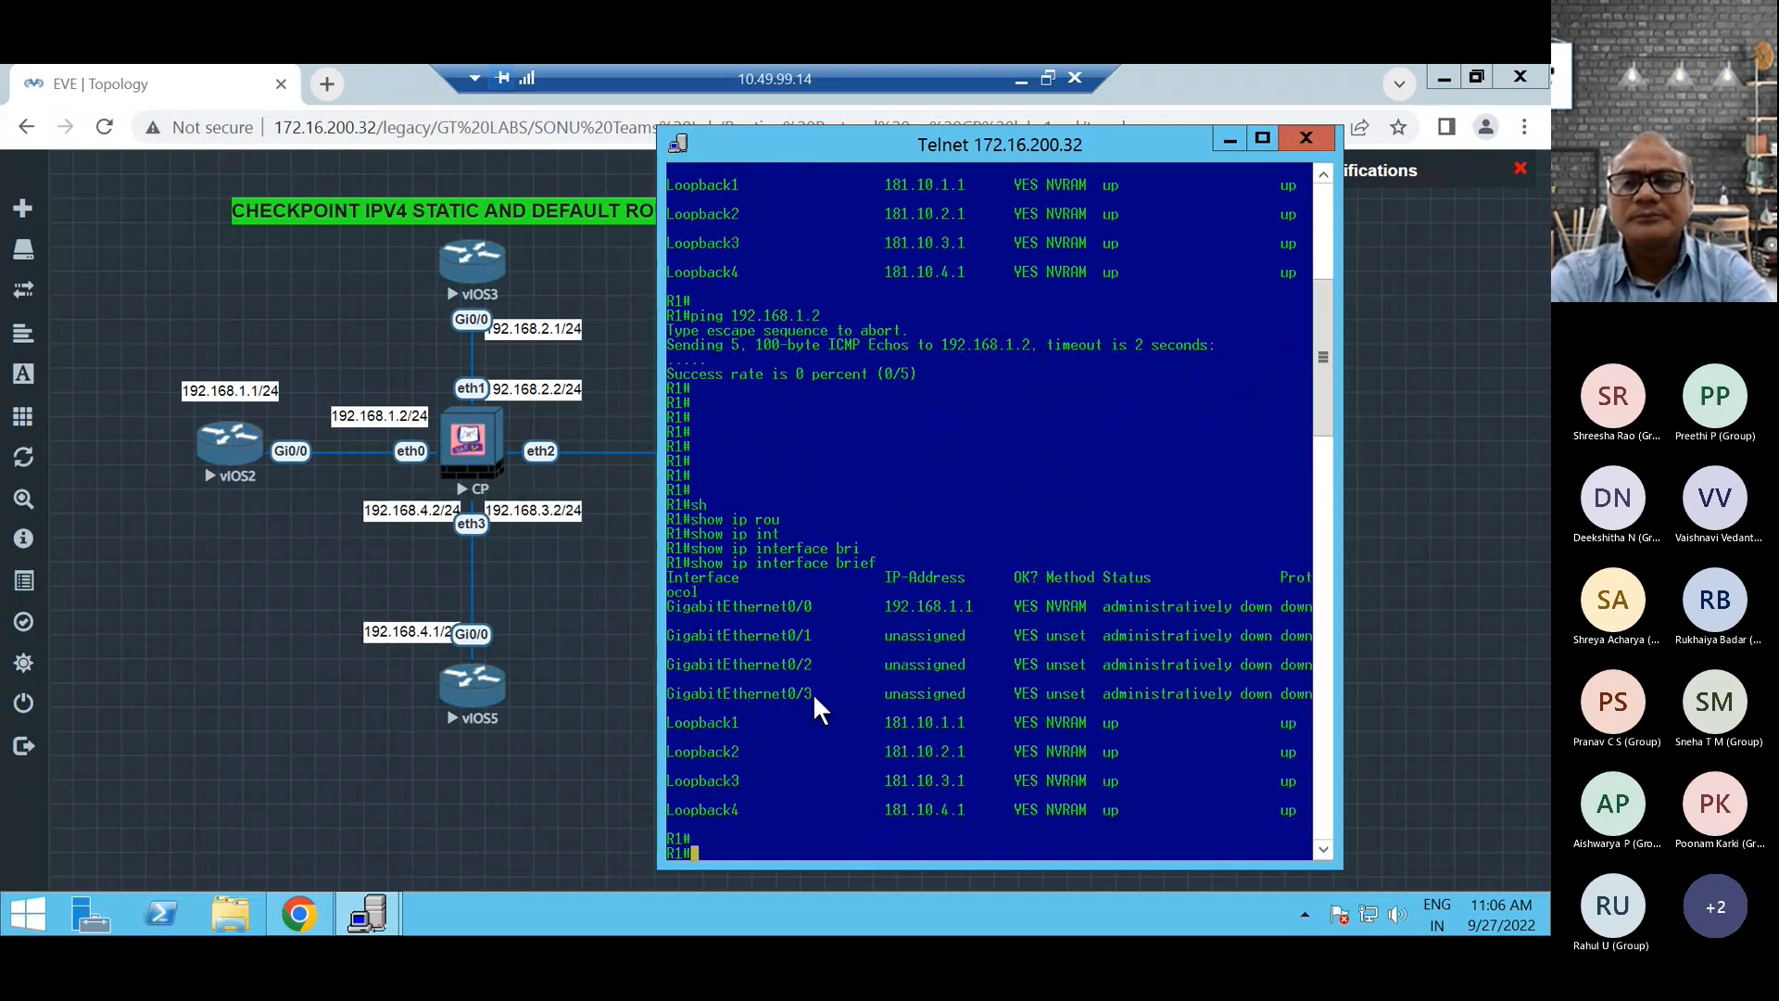
Enter global configuration mode with conf t and select interface gigabitEthernet 0/0.
type("conf t")
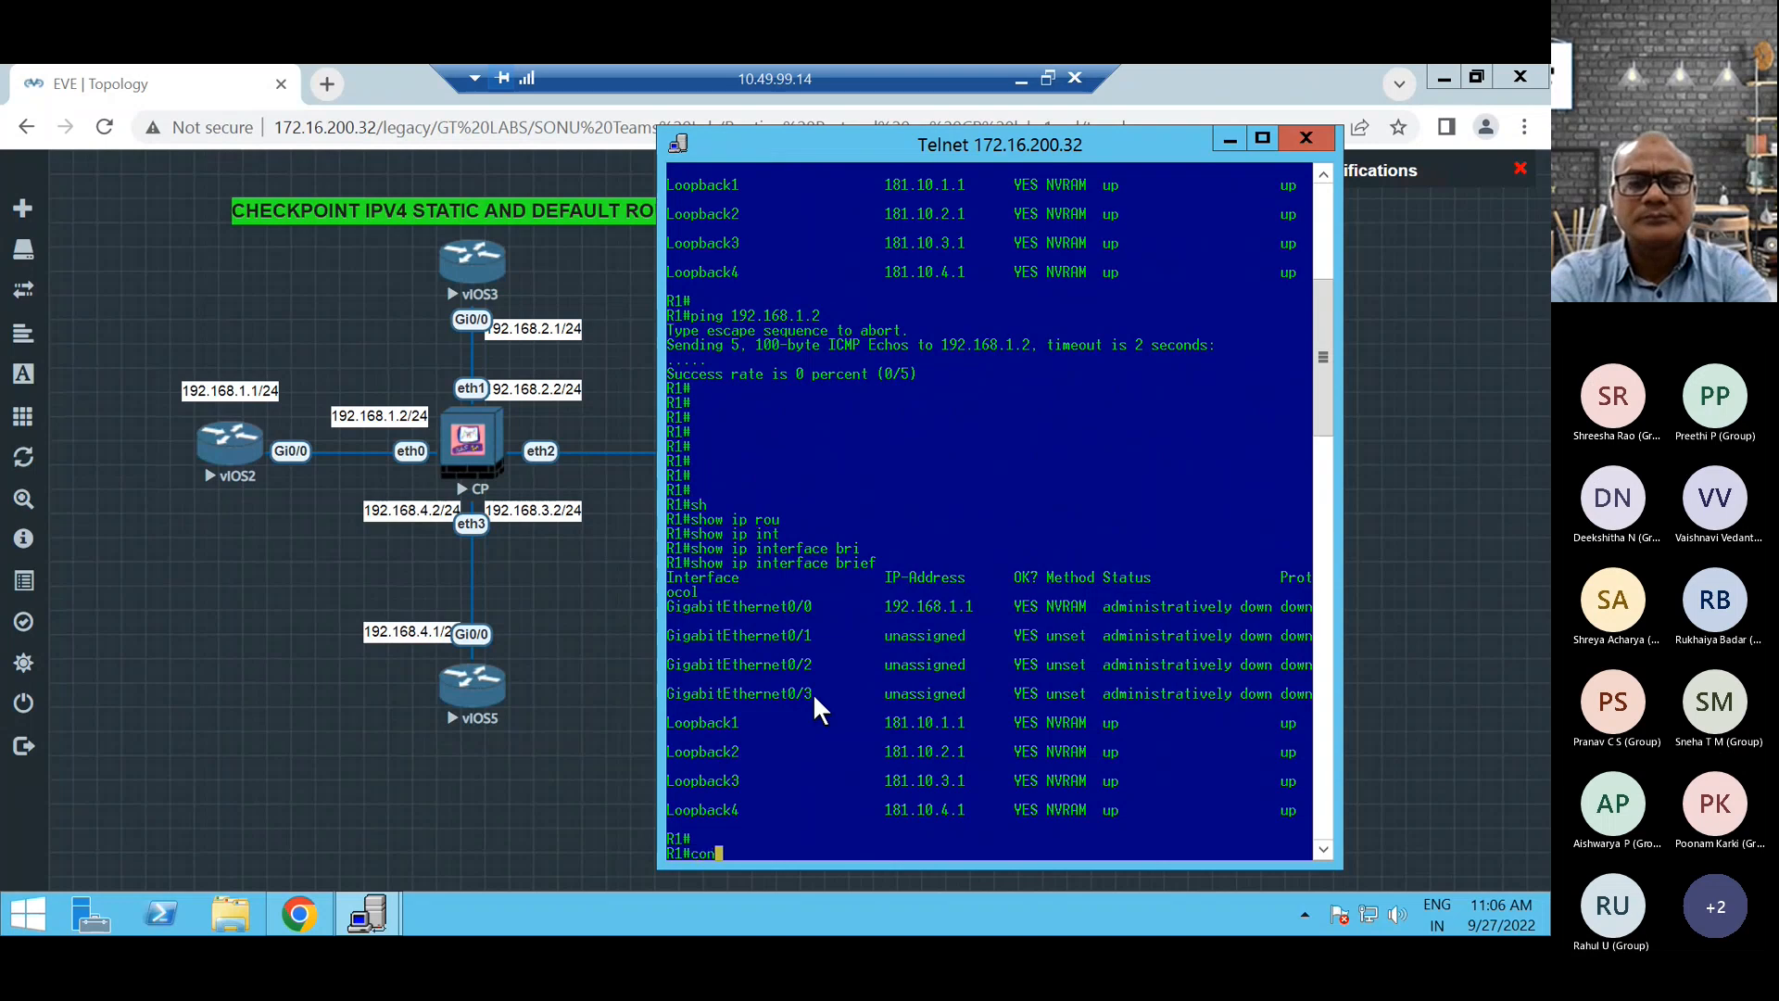
key("Return")
key("Return")
type("int")
key("Tab")
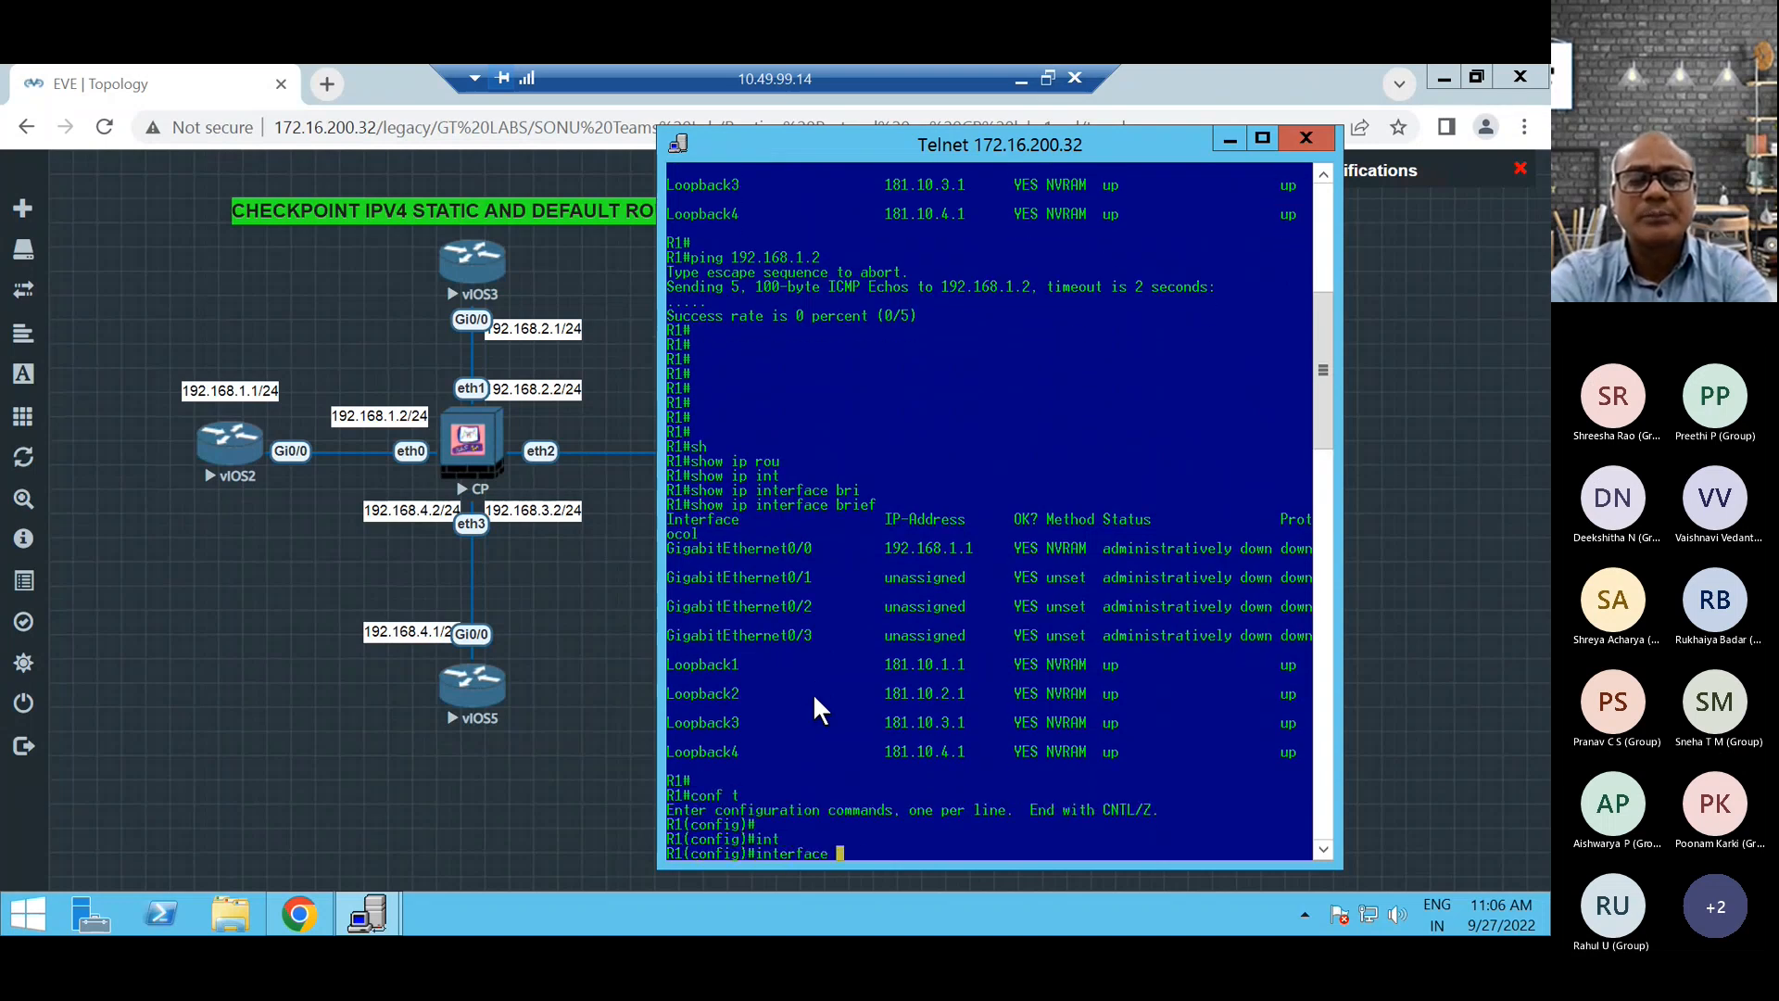
type("gi")
key("Tab")
type("0/0")
key("Return")
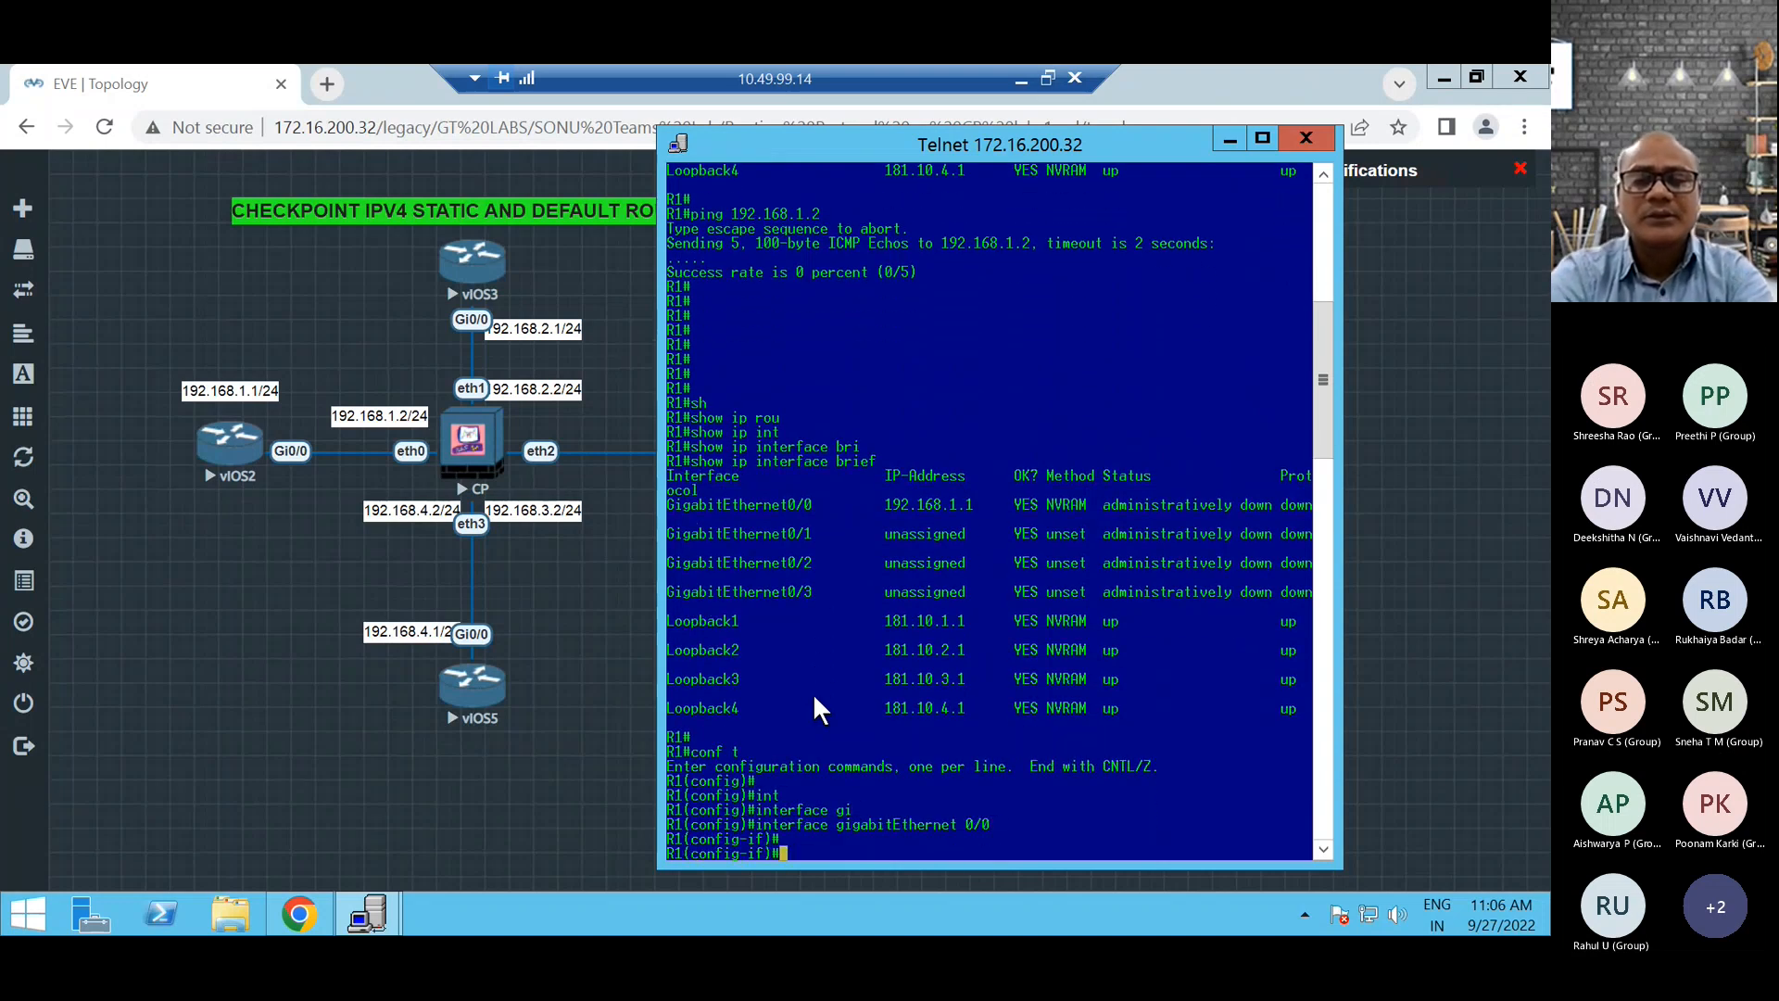
Issue shutdown and no shutdown on gigabitEthernet 0/0 to enable the interface.
type("sh")
key("Tab")
key("Return")
key("Return")
key("Return")
key("Return")
key("Return")
key("Return")
key("Return")
key("Return")
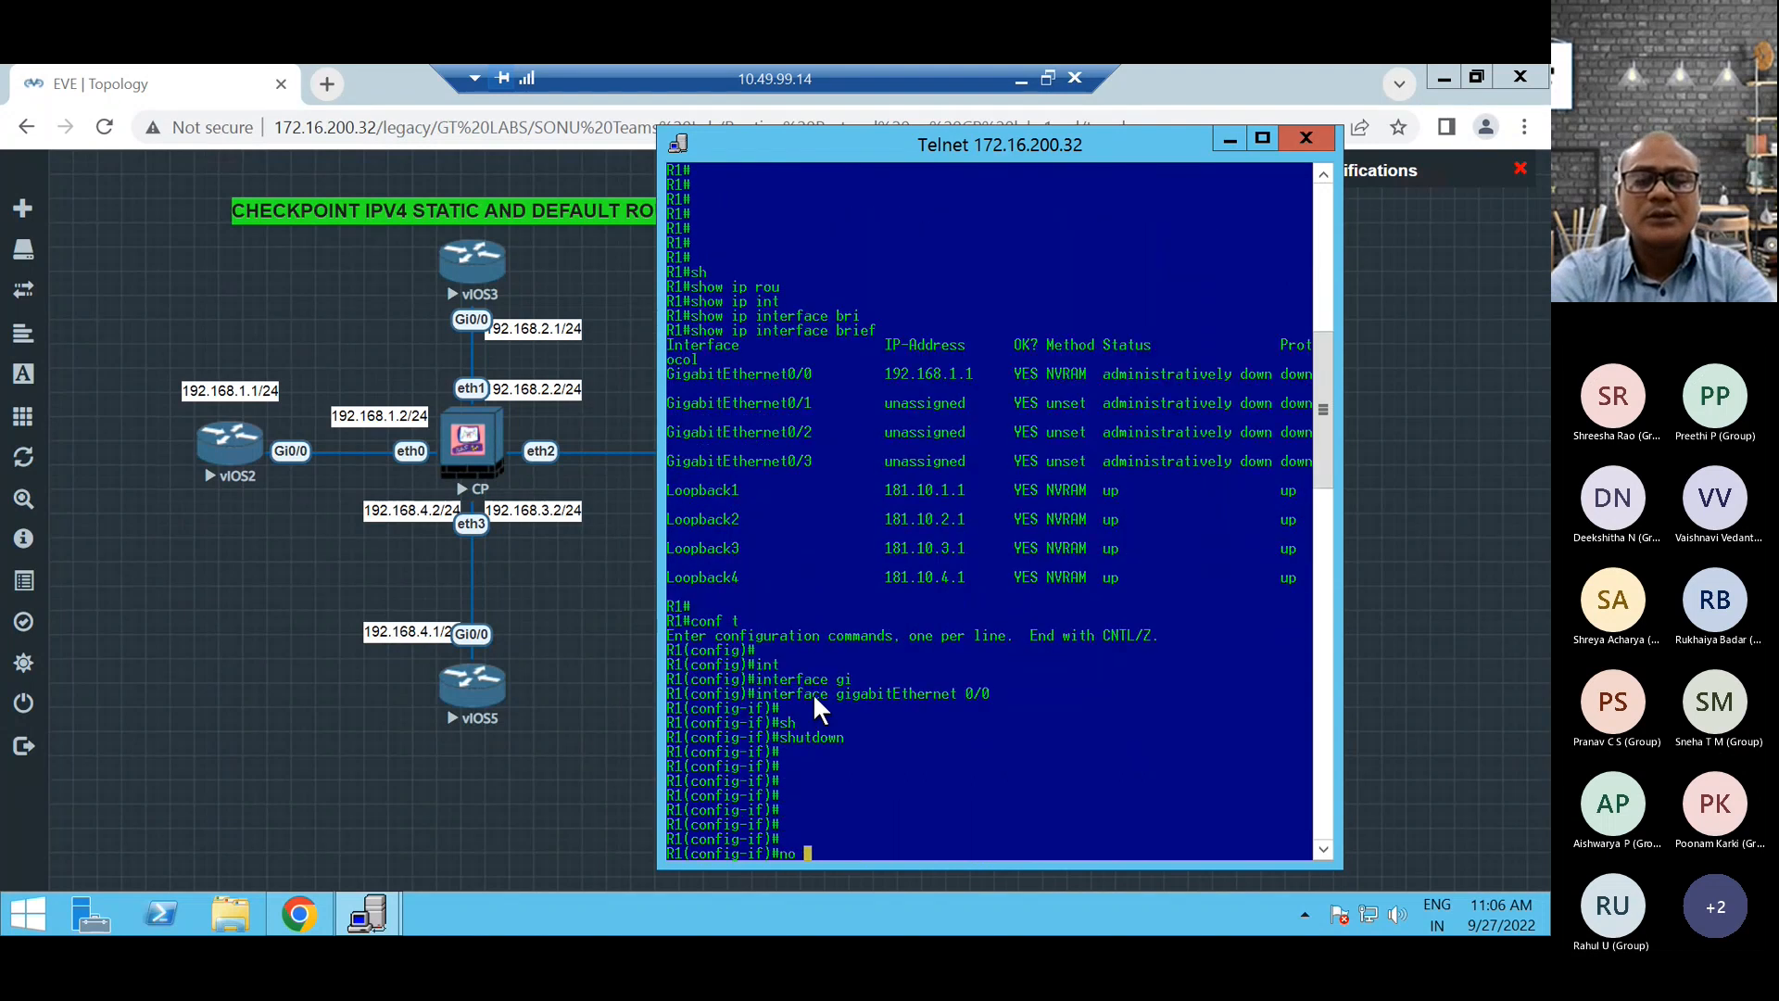
type("no sh")
key("Tab")
key("Return")
key("Return")
key("Return")
key("Return")
key("Return")
key("Return")
key("Return")
key("Return")
key("Return")
key("Return")
key("Return")
key("Return")
key("Return")
key("Return")
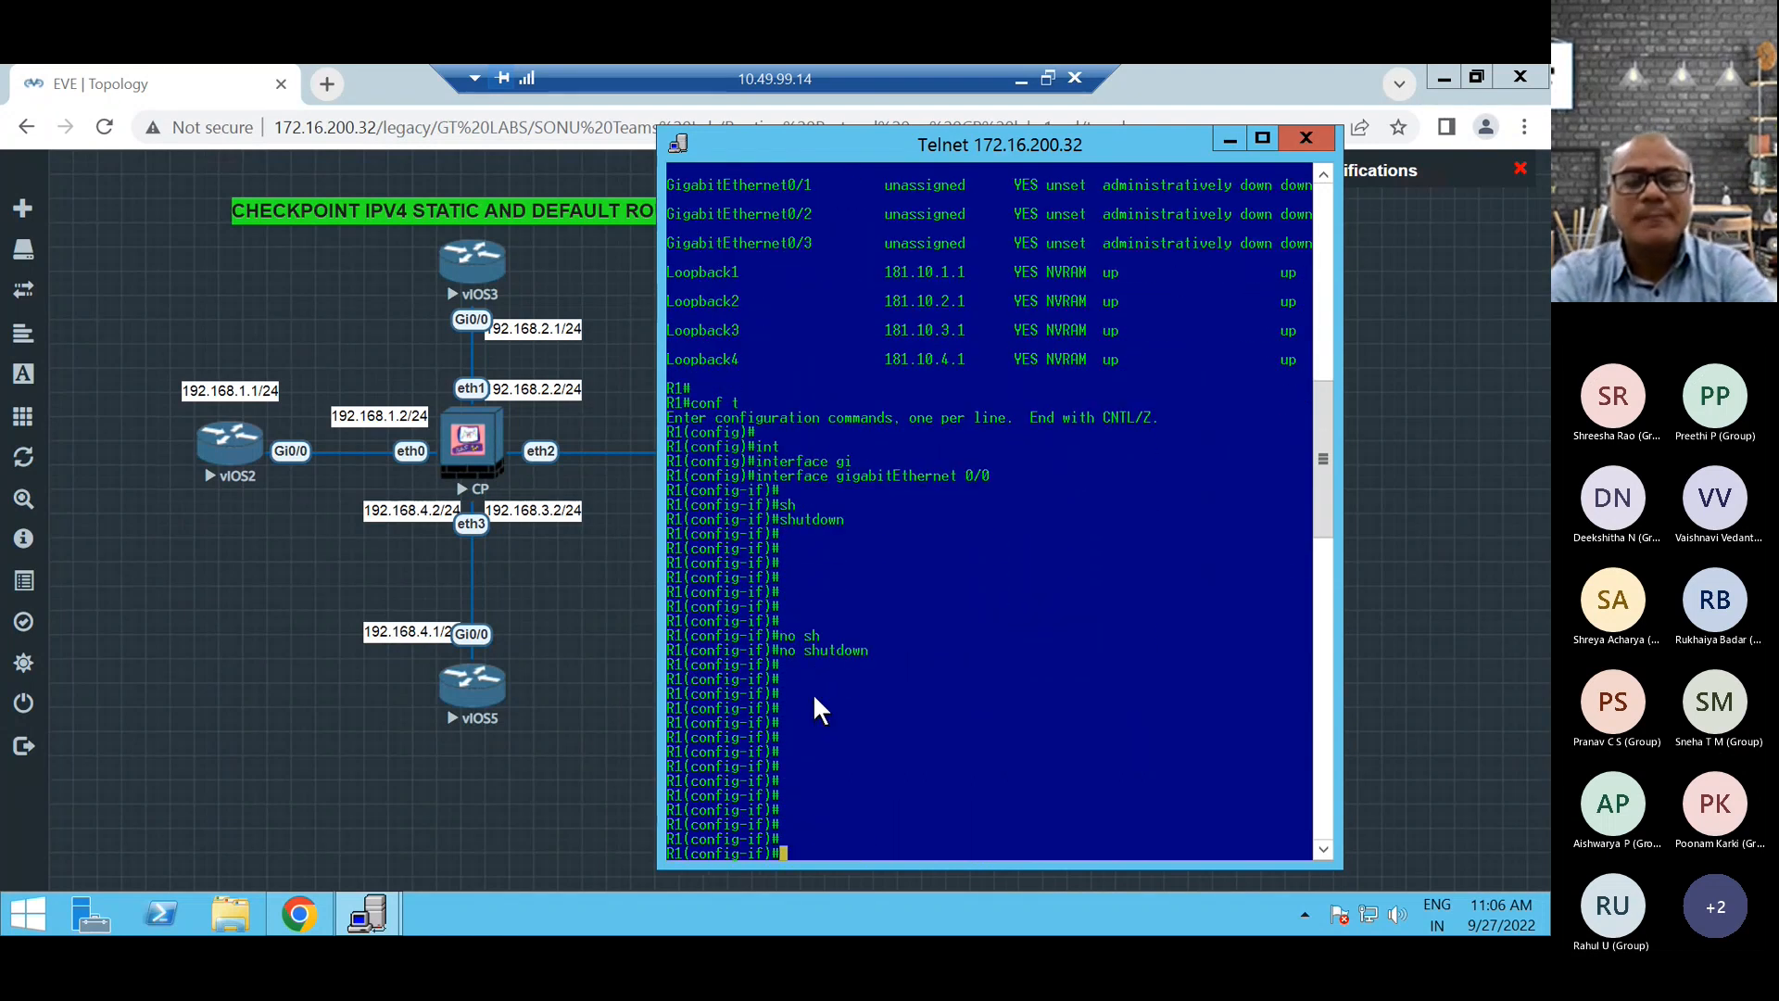
Exit interface and global configuration modes back to the router's privileged prompt.
type("exit")
key("Return")
key("Return")
key("Return")
key("Return")
key("Return")
key("Return")
key("Return")
key("Return")
key("Return")
key("Return")
key("Return")
key("Return")
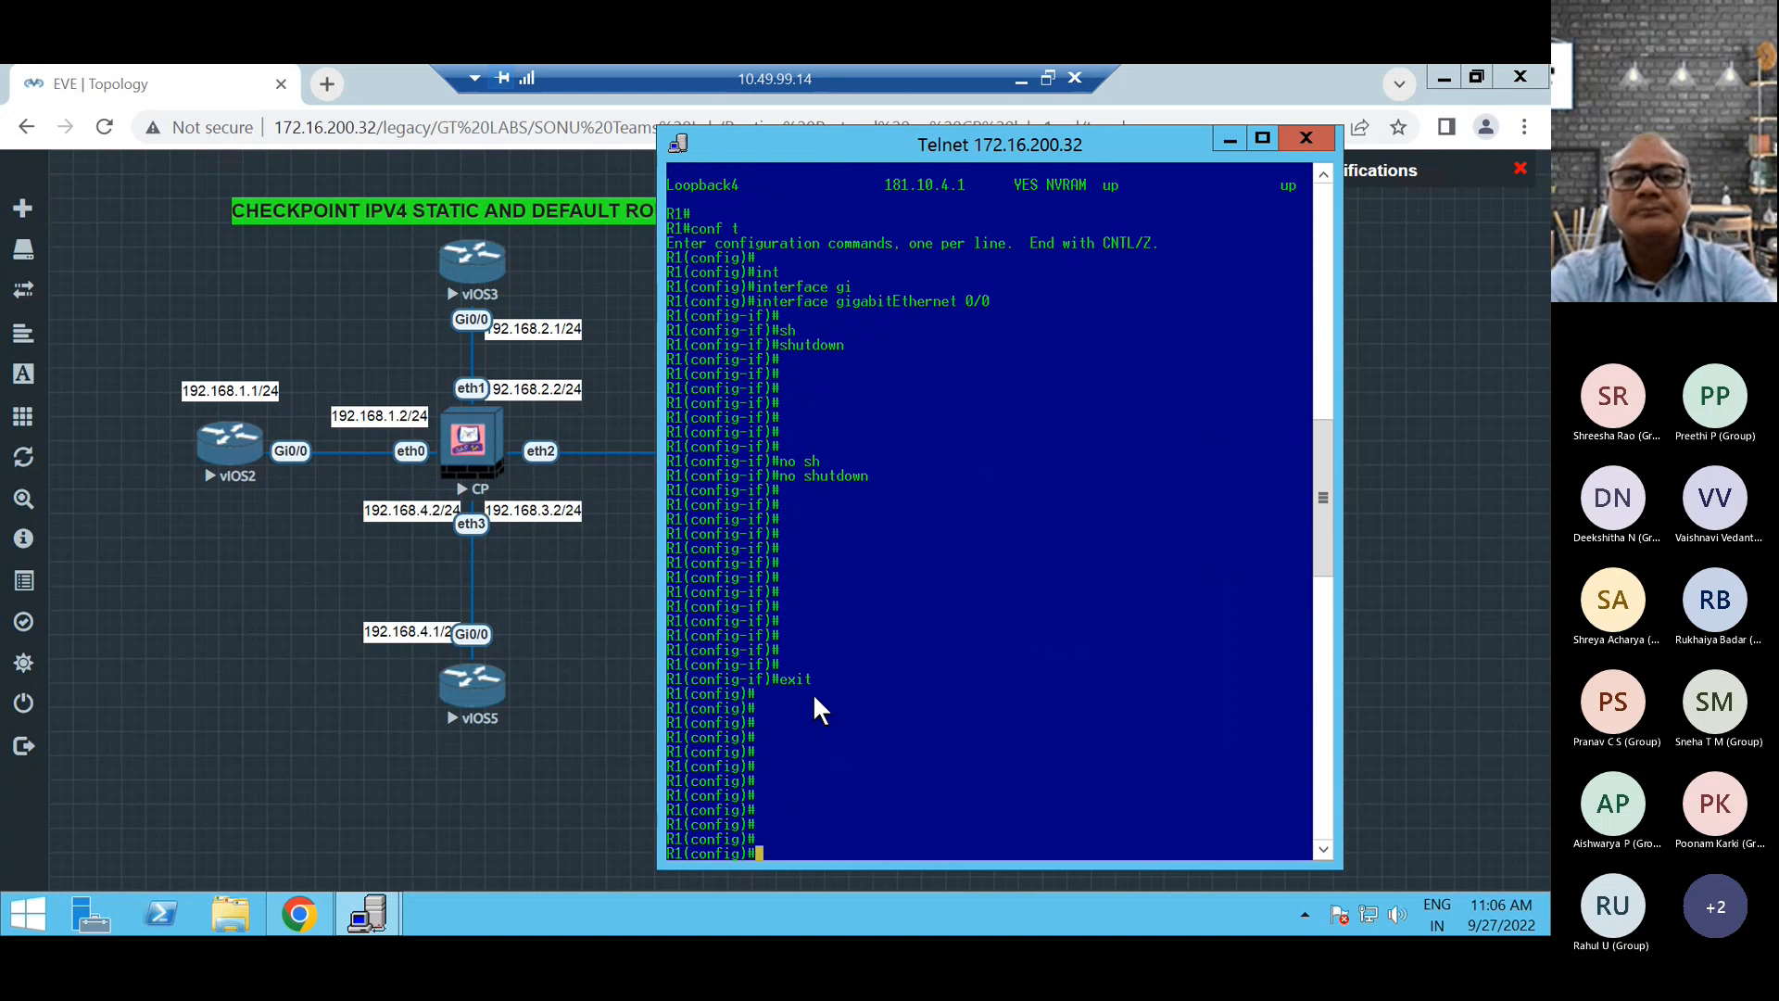
key("Return")
key("Return")
key("Return")
key("Return")
key("Return")
key("Return")
key("Return")
key("Return")
key("Return")
key("Return")
key("Return")
key("Return")
key("Return")
key("Return")
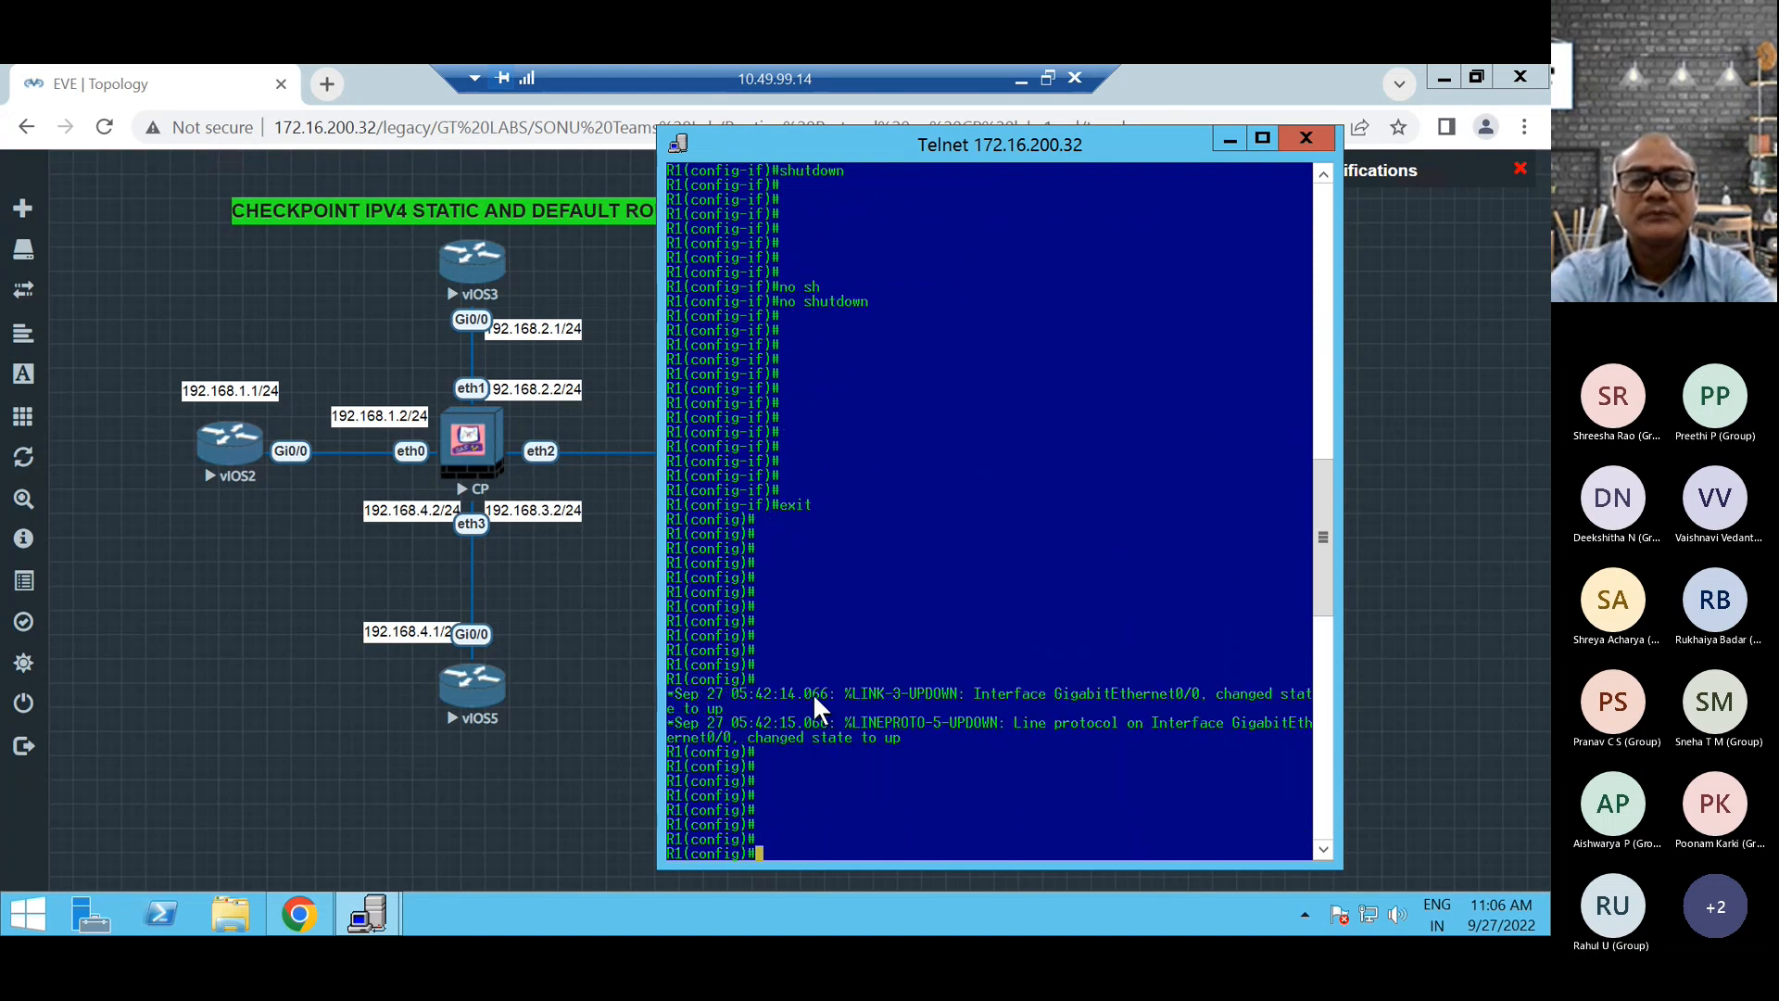
type("exit")
key("Return")
key("Return")
key("Return")
key("Return")
key("Return")
key("Return")
key("Return")
key("Return")
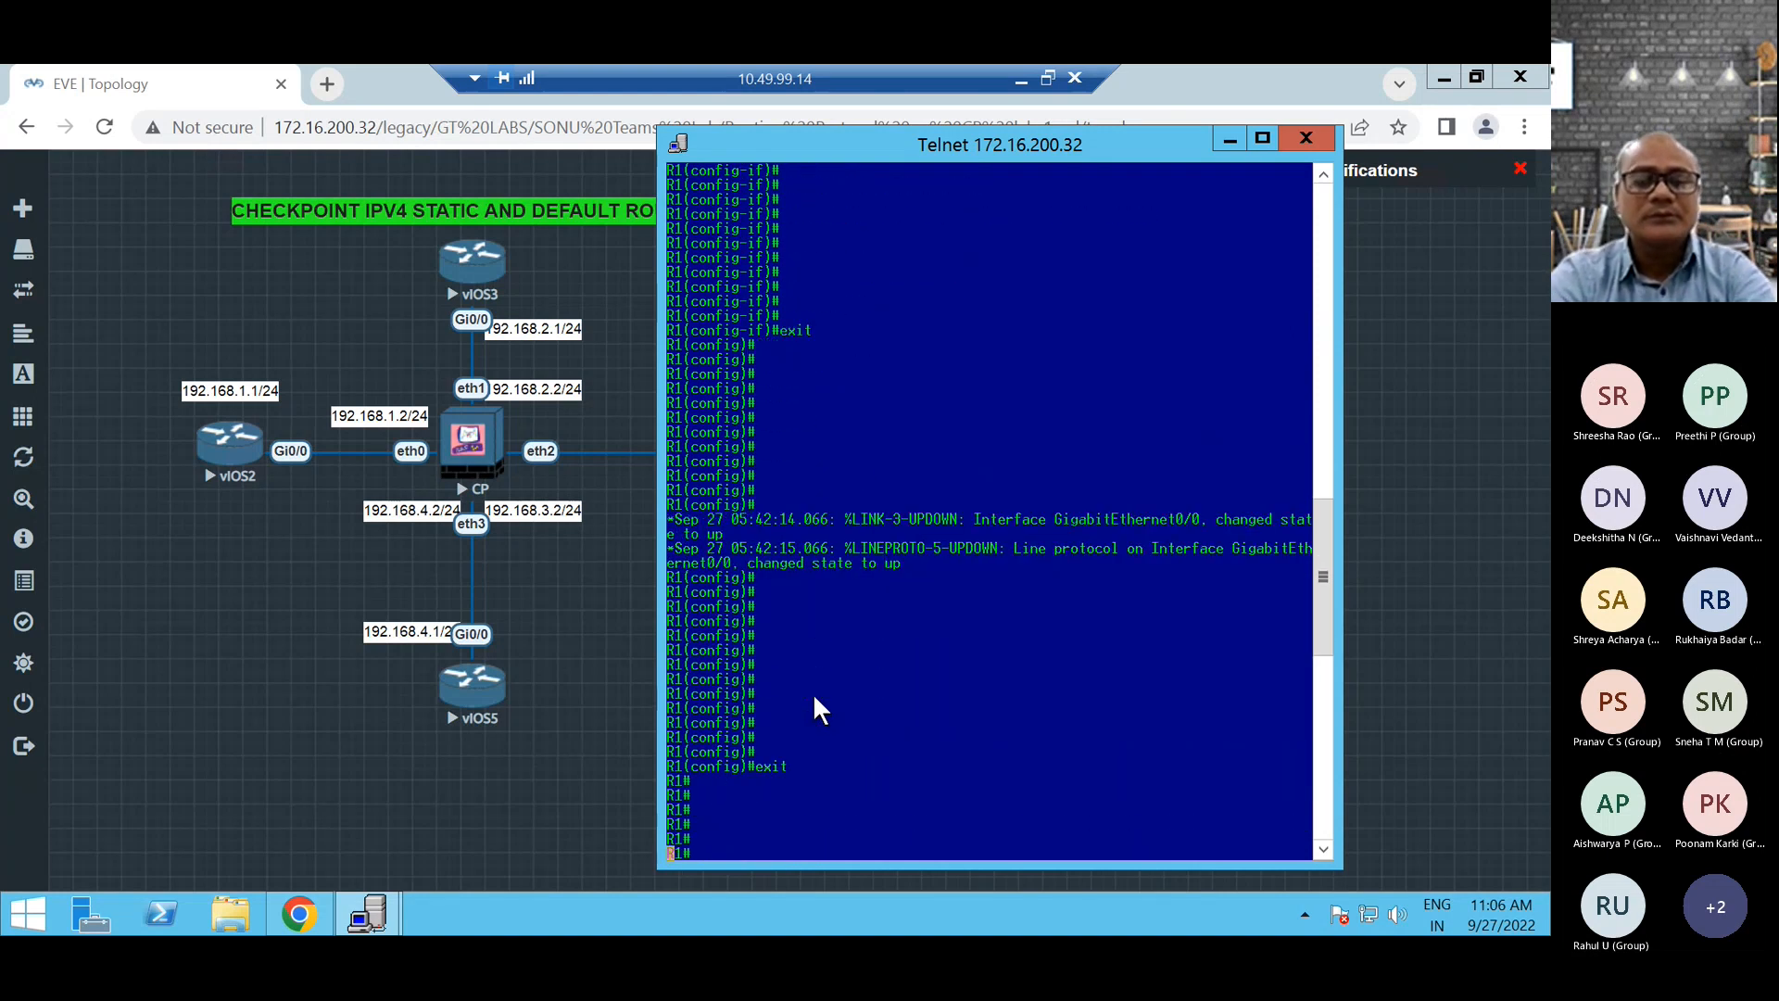
Try to run ping with the default ip protocol and a blank target address.
type("p")
key("Return")
key("Return")
key("Return")
key("Return")
key("Return")
key("Return")
key("Return")
key("Return")
key("Return")
key("Return")
key("Return")
key("Return")
key("Return")
key("Return")
key("Return")
key("Return")
key("Return")
key("Return")
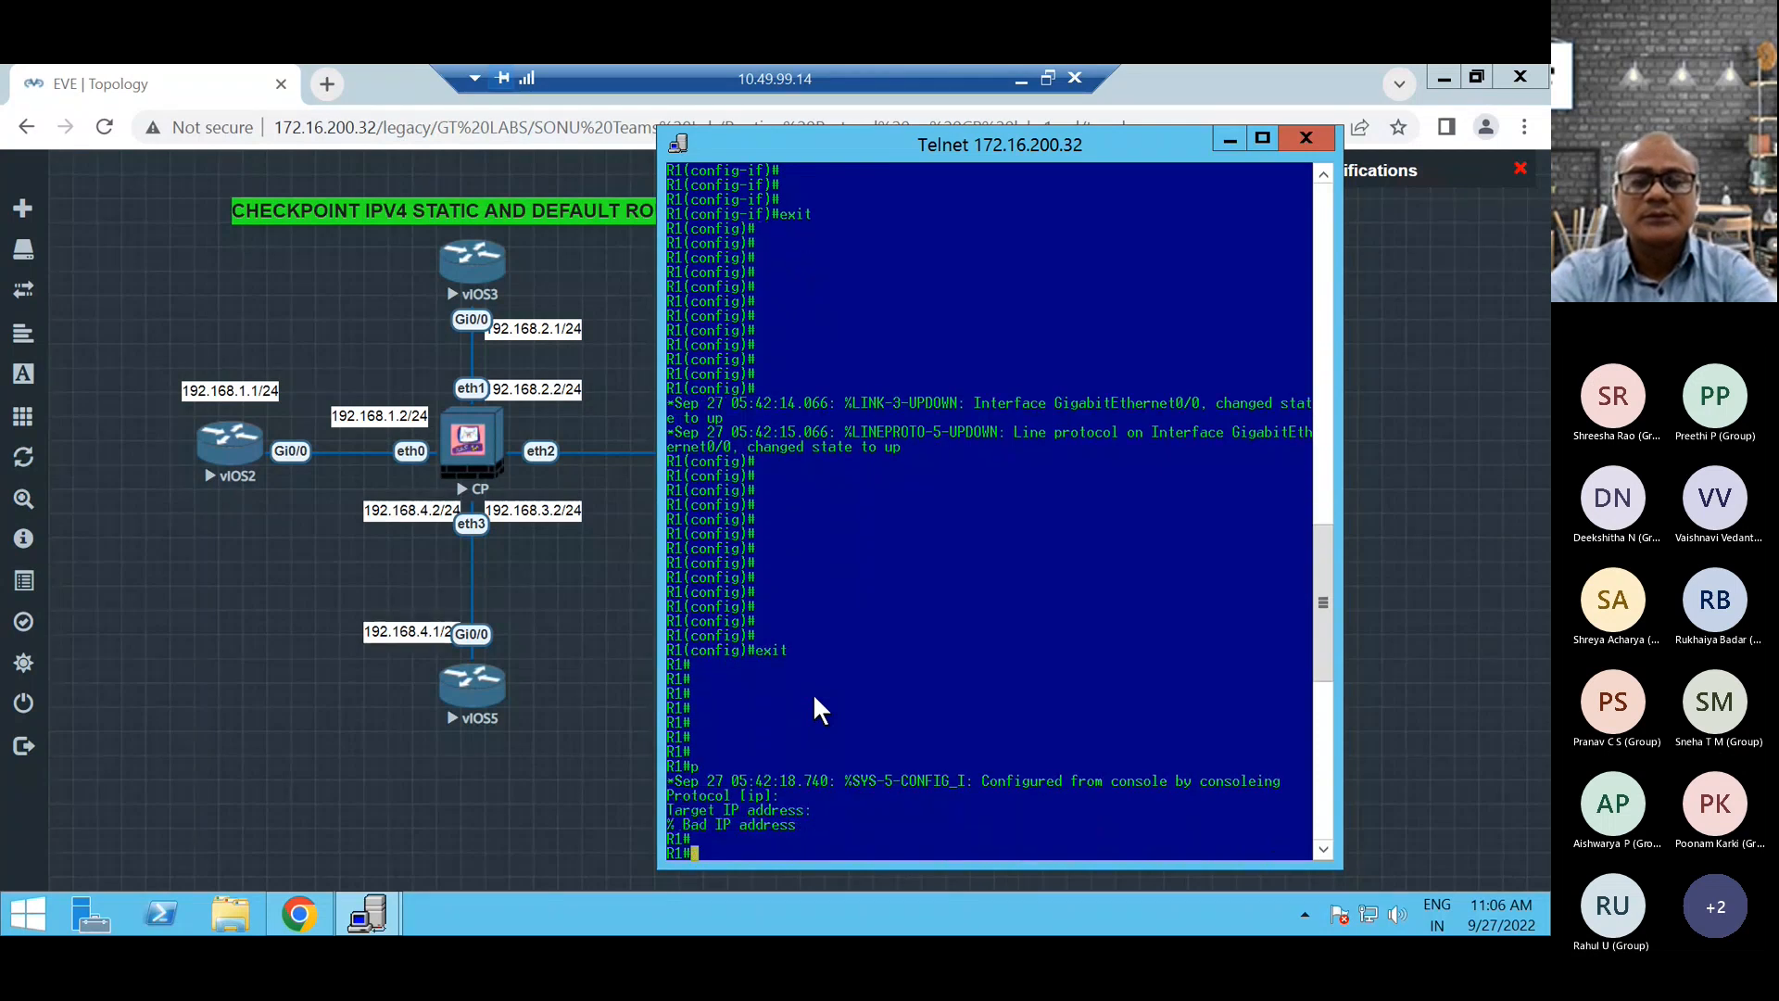
Ping the firewall address 192.168.1.2 from the R1 router.
type("ping 192.168.1.2")
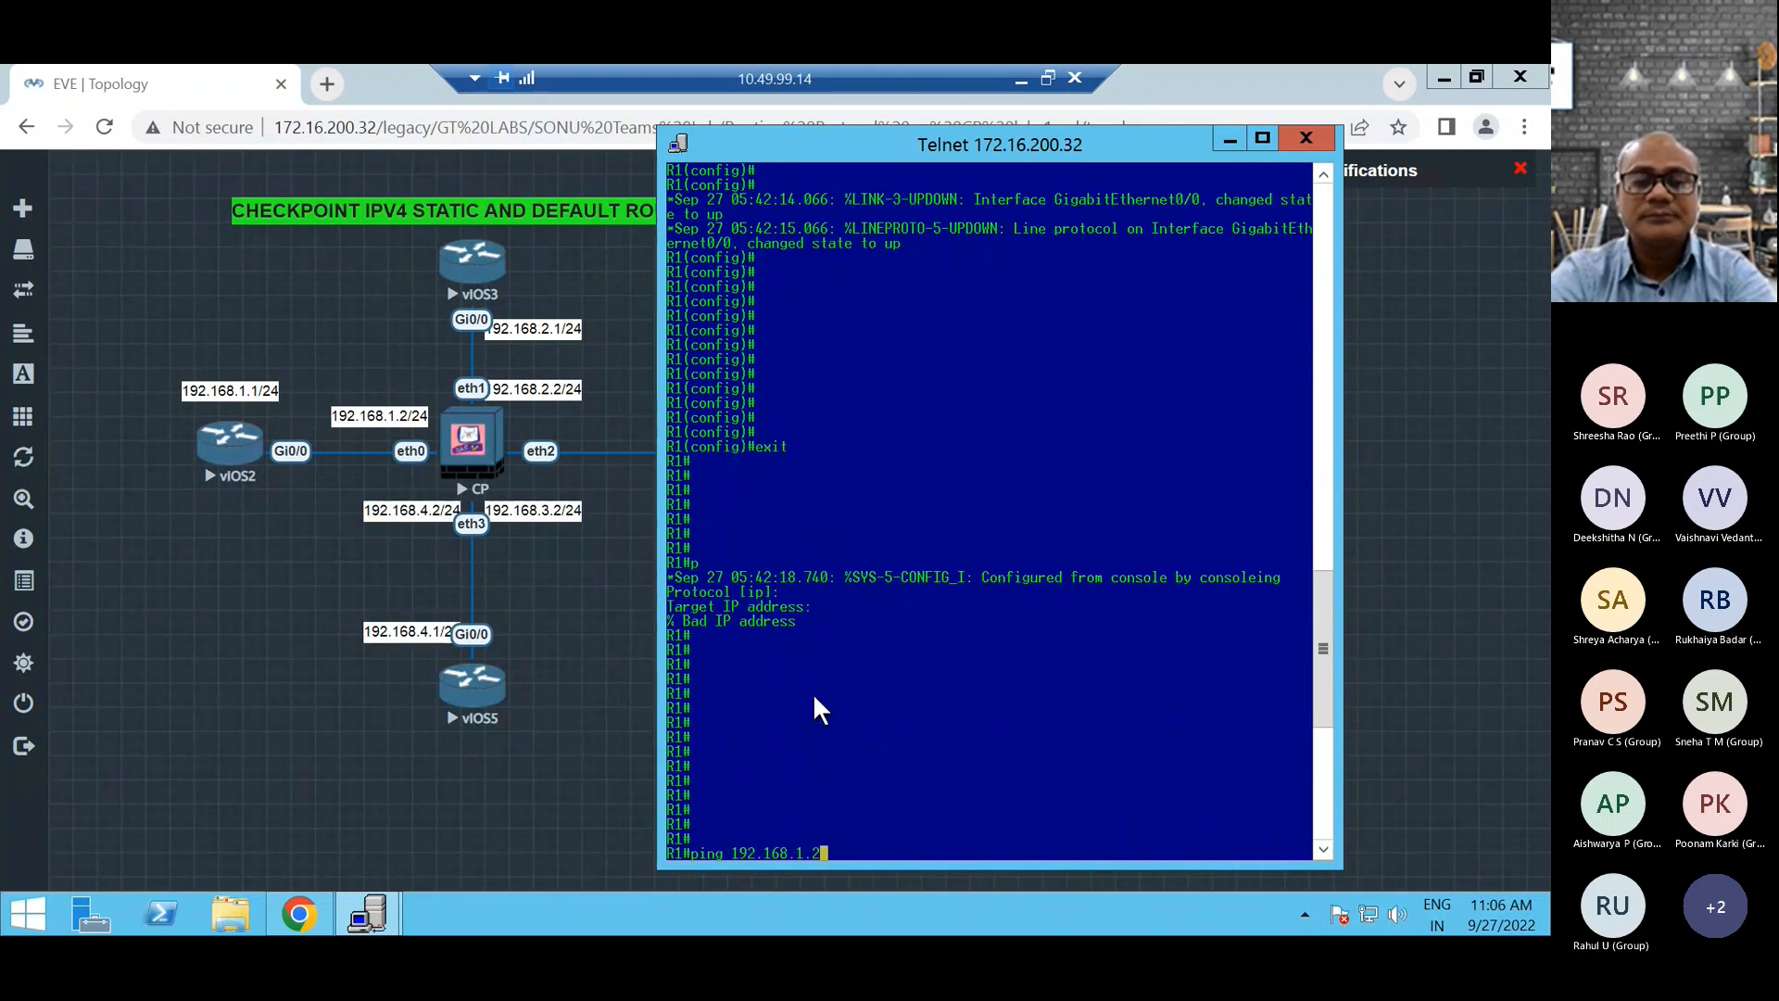
key("Return")
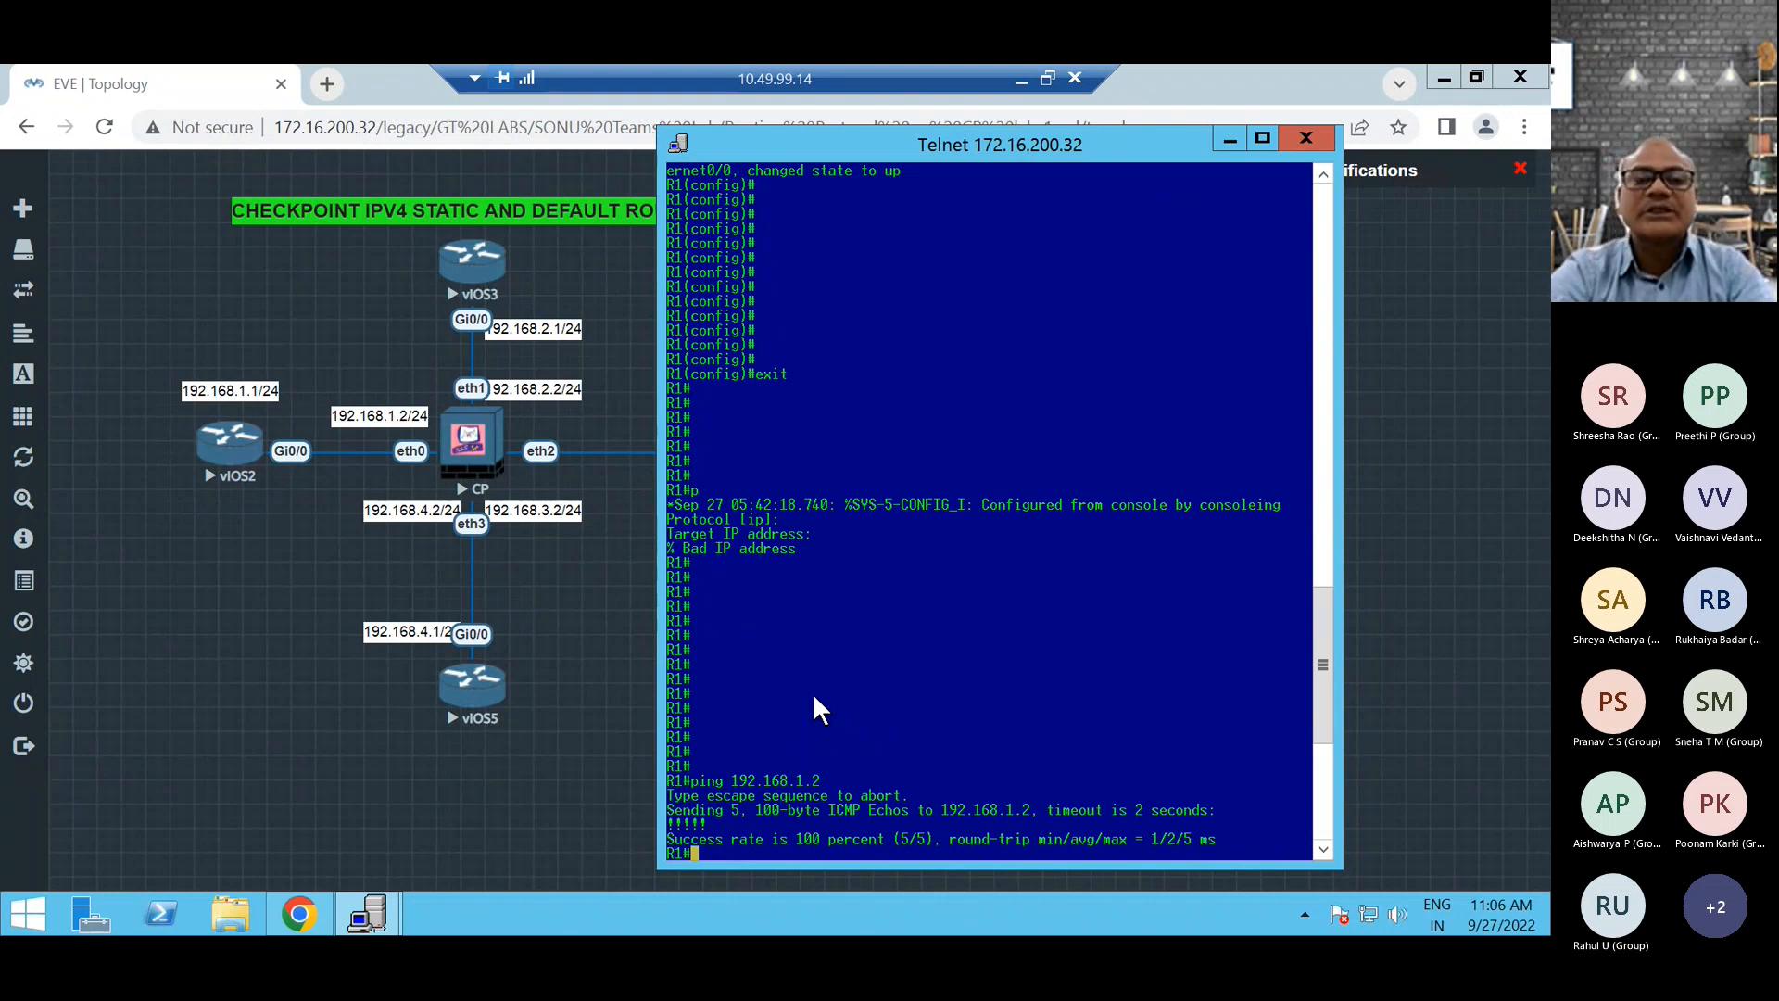
Switch to the CKPT firewall console, ping 192.168.1.1 again, and stop the ping after several packets.
left_click(368, 915)
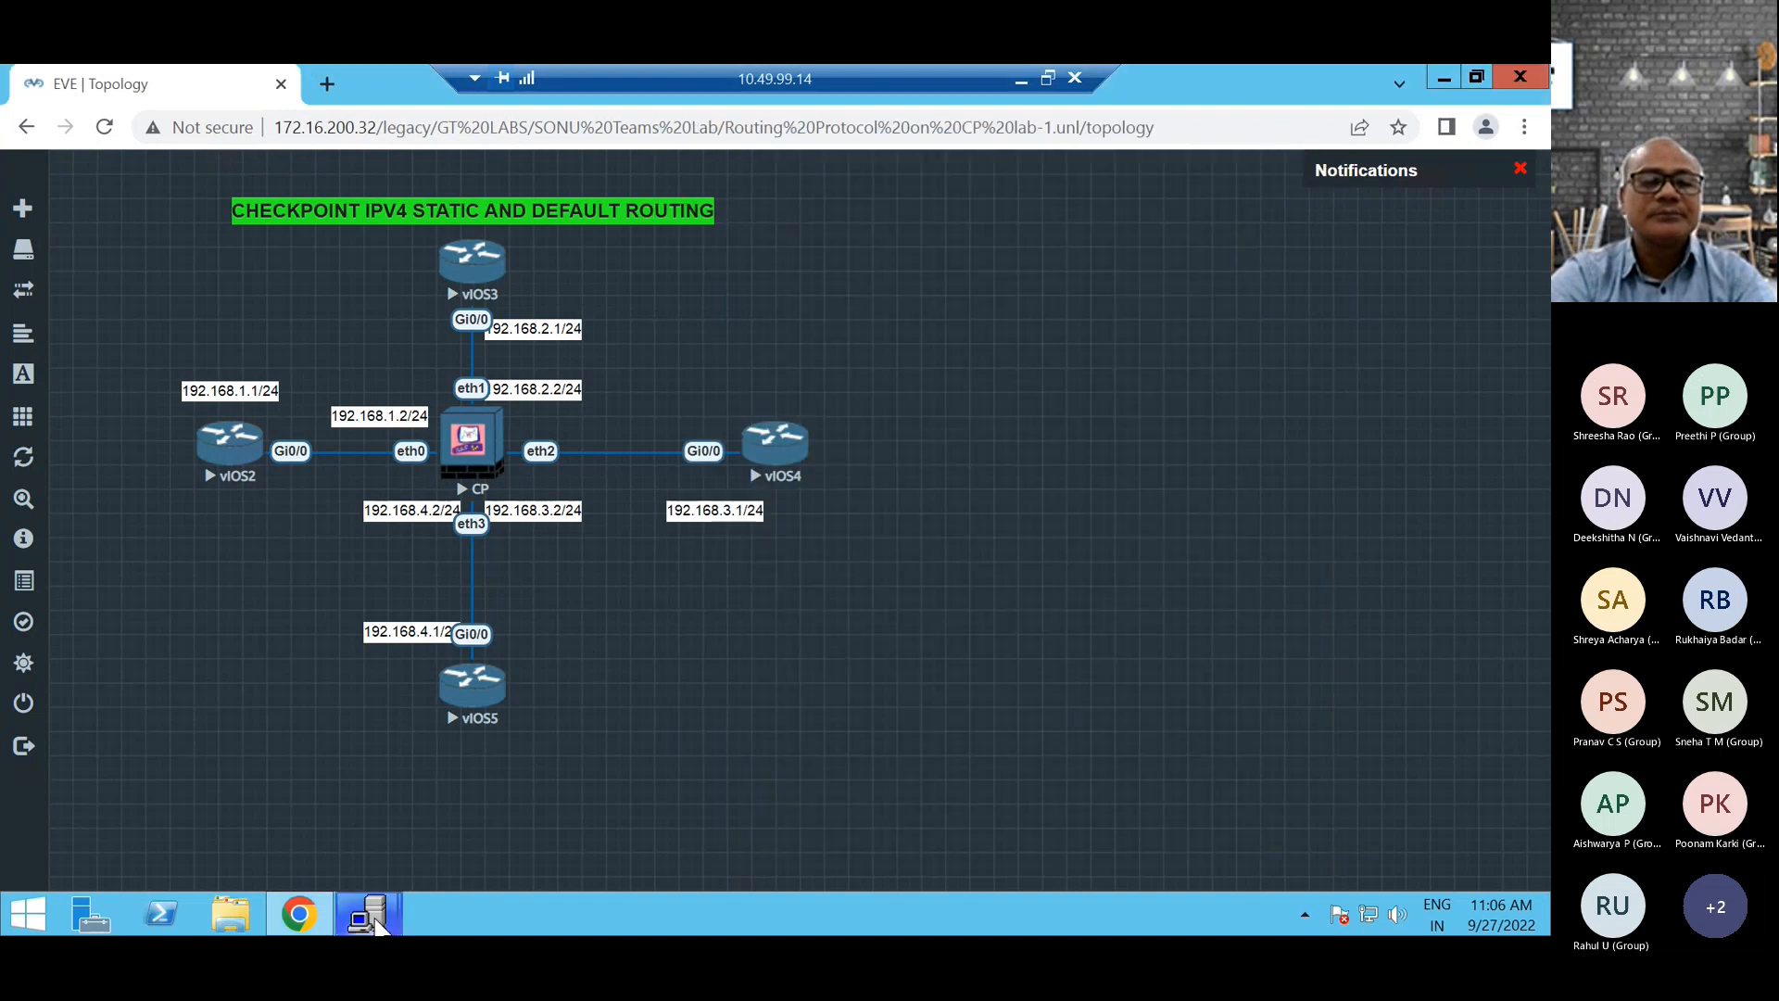
mouse_move(380, 920)
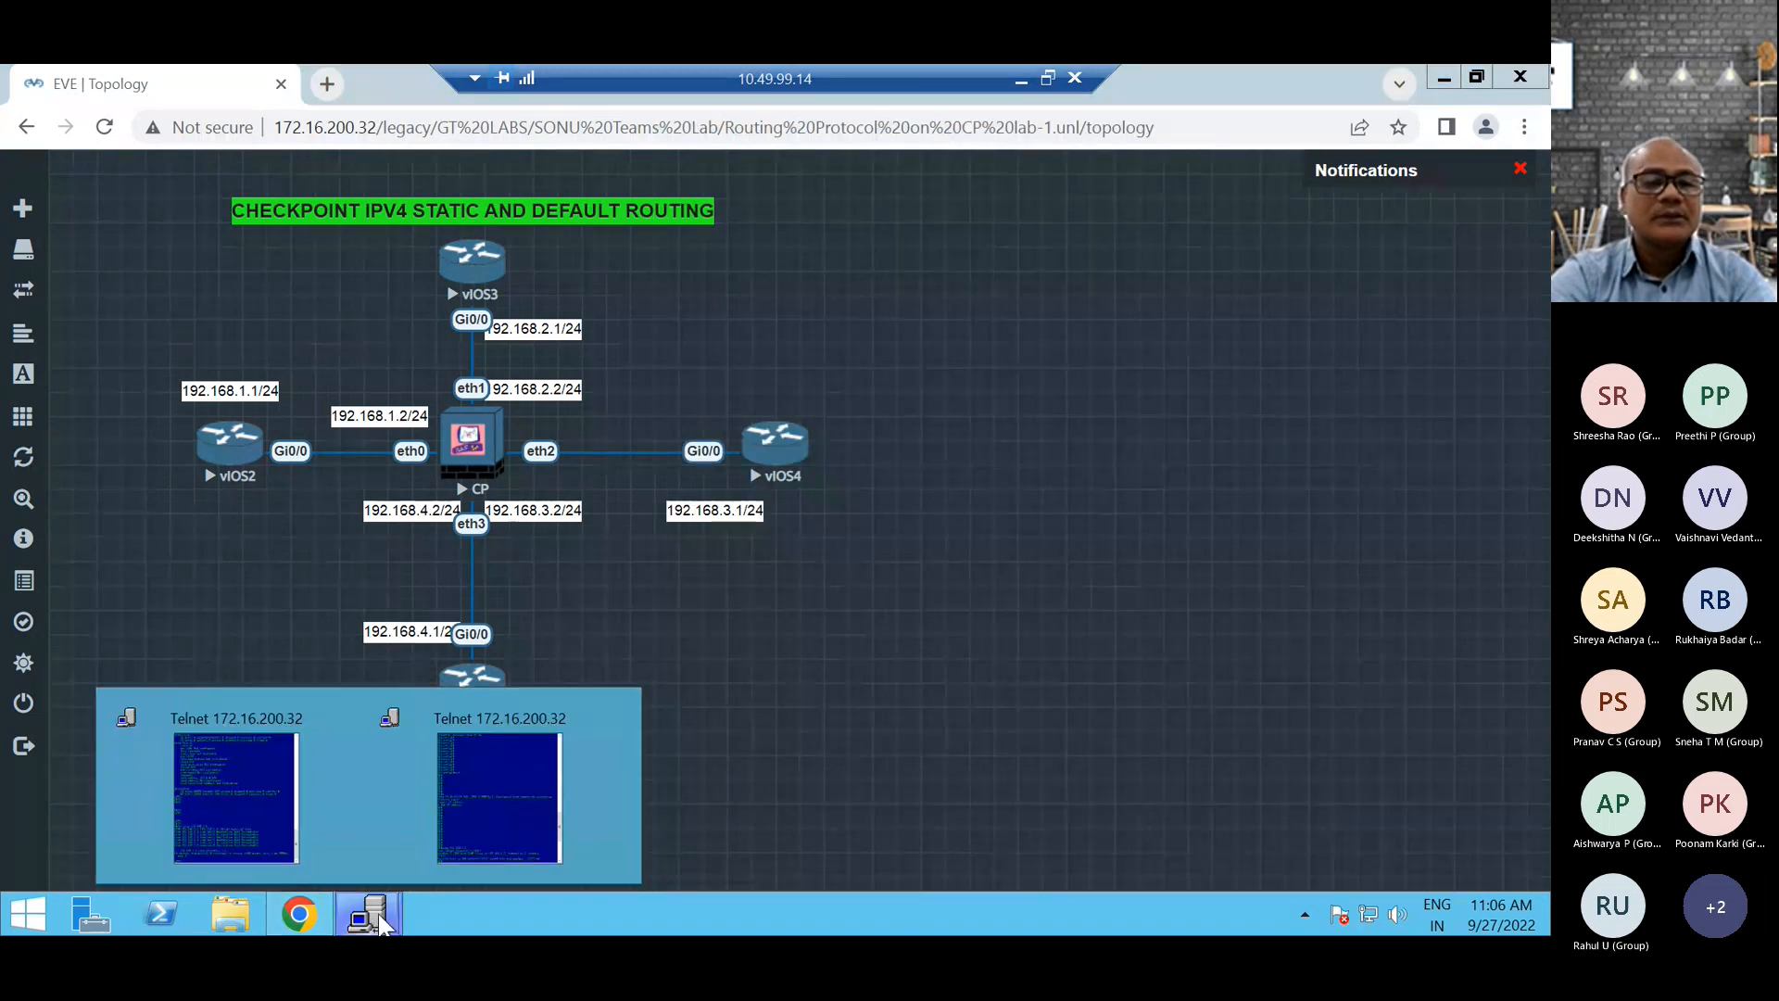
left_click(486, 802)
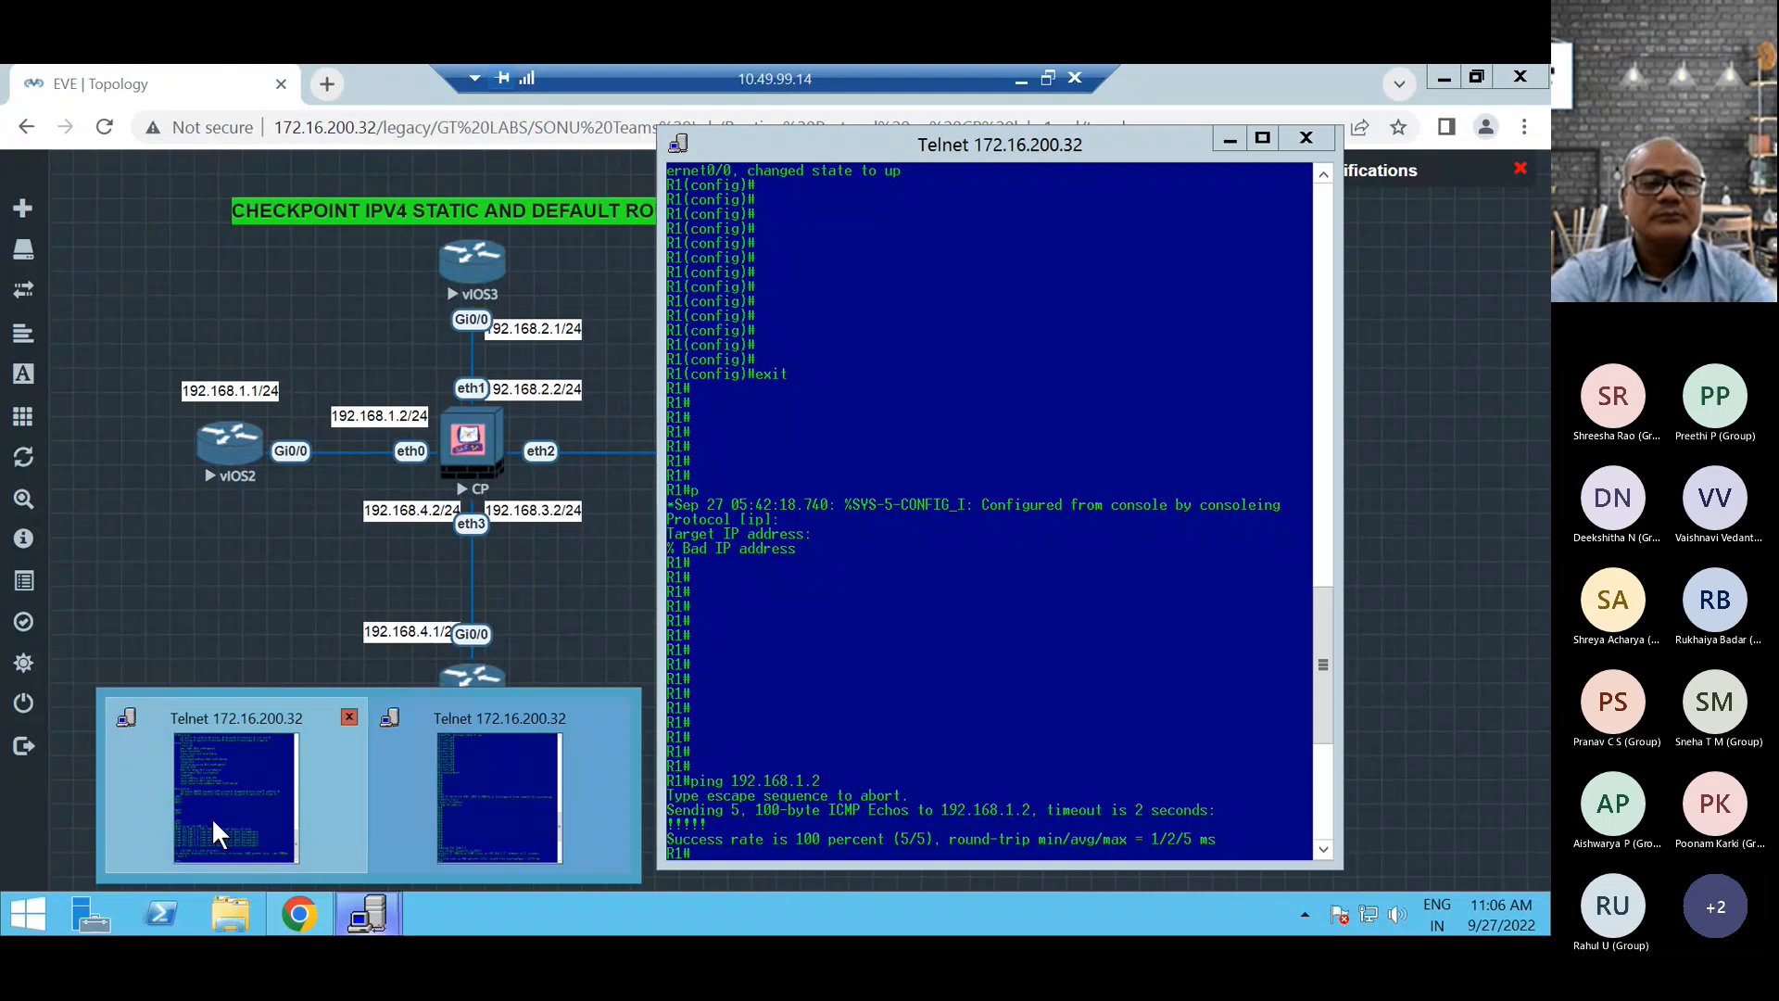
left_click(211, 816)
key("Return")
key("Return")
key("Return")
key("Return")
key("Return")
key("Return")
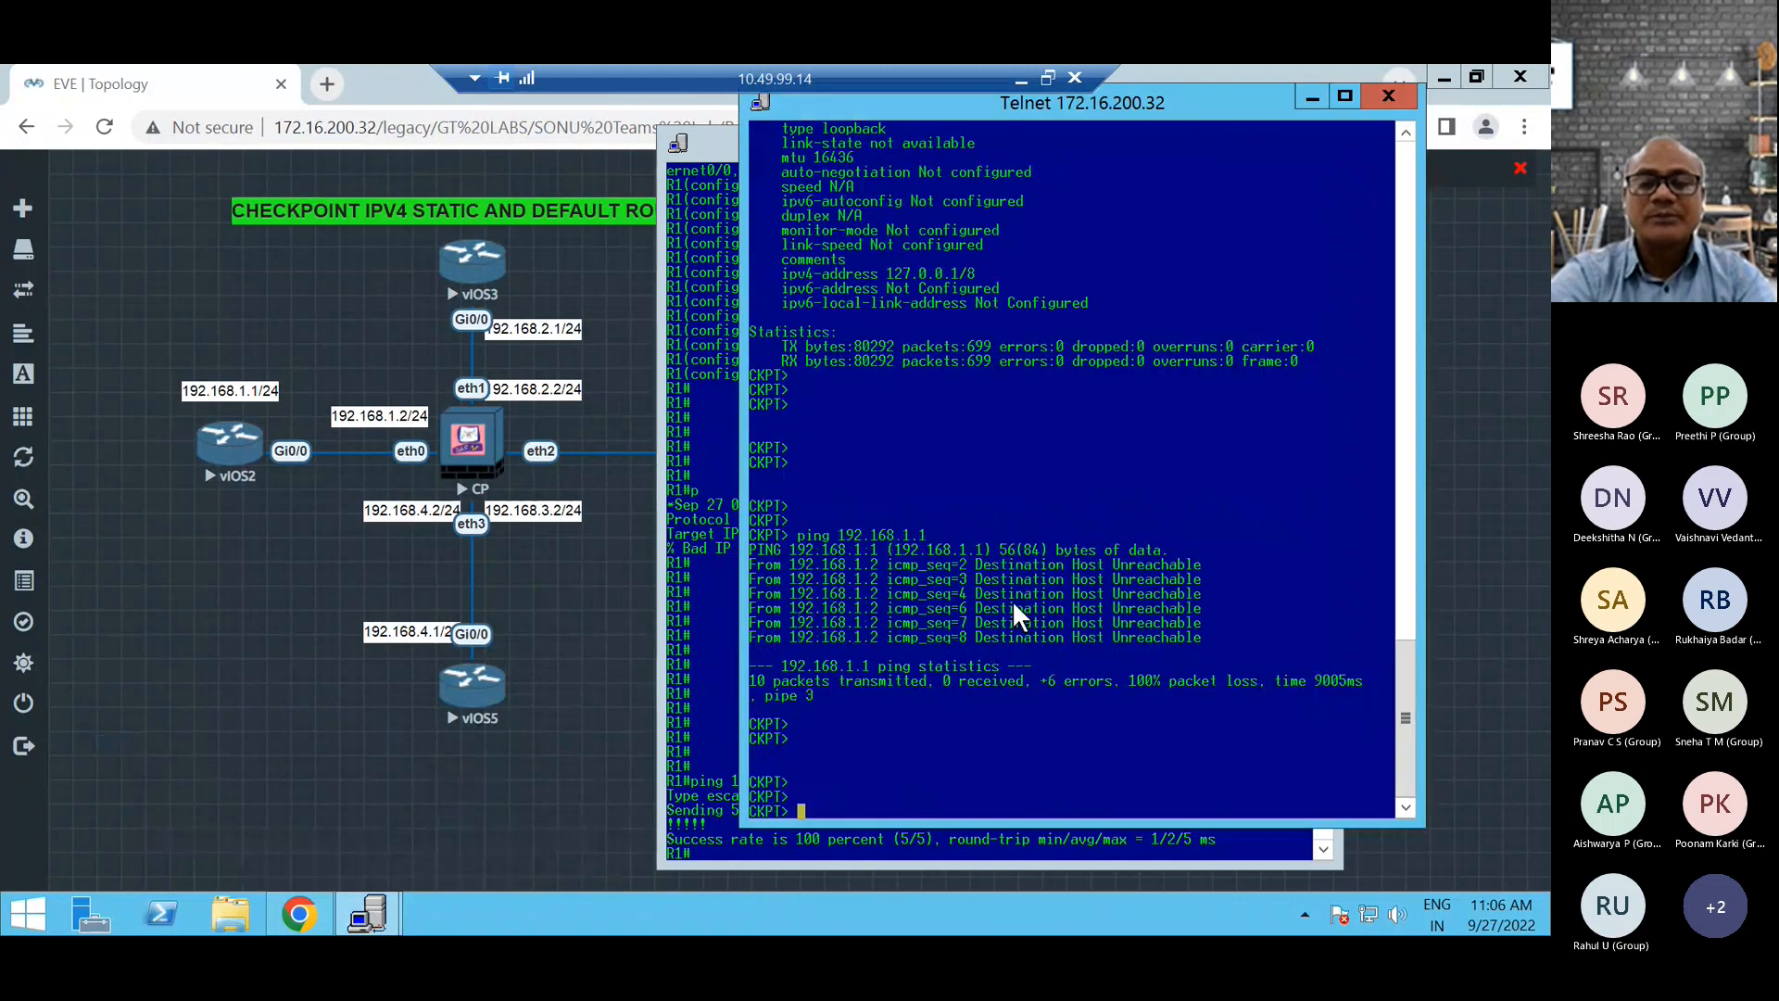
key("Up")
key("Return")
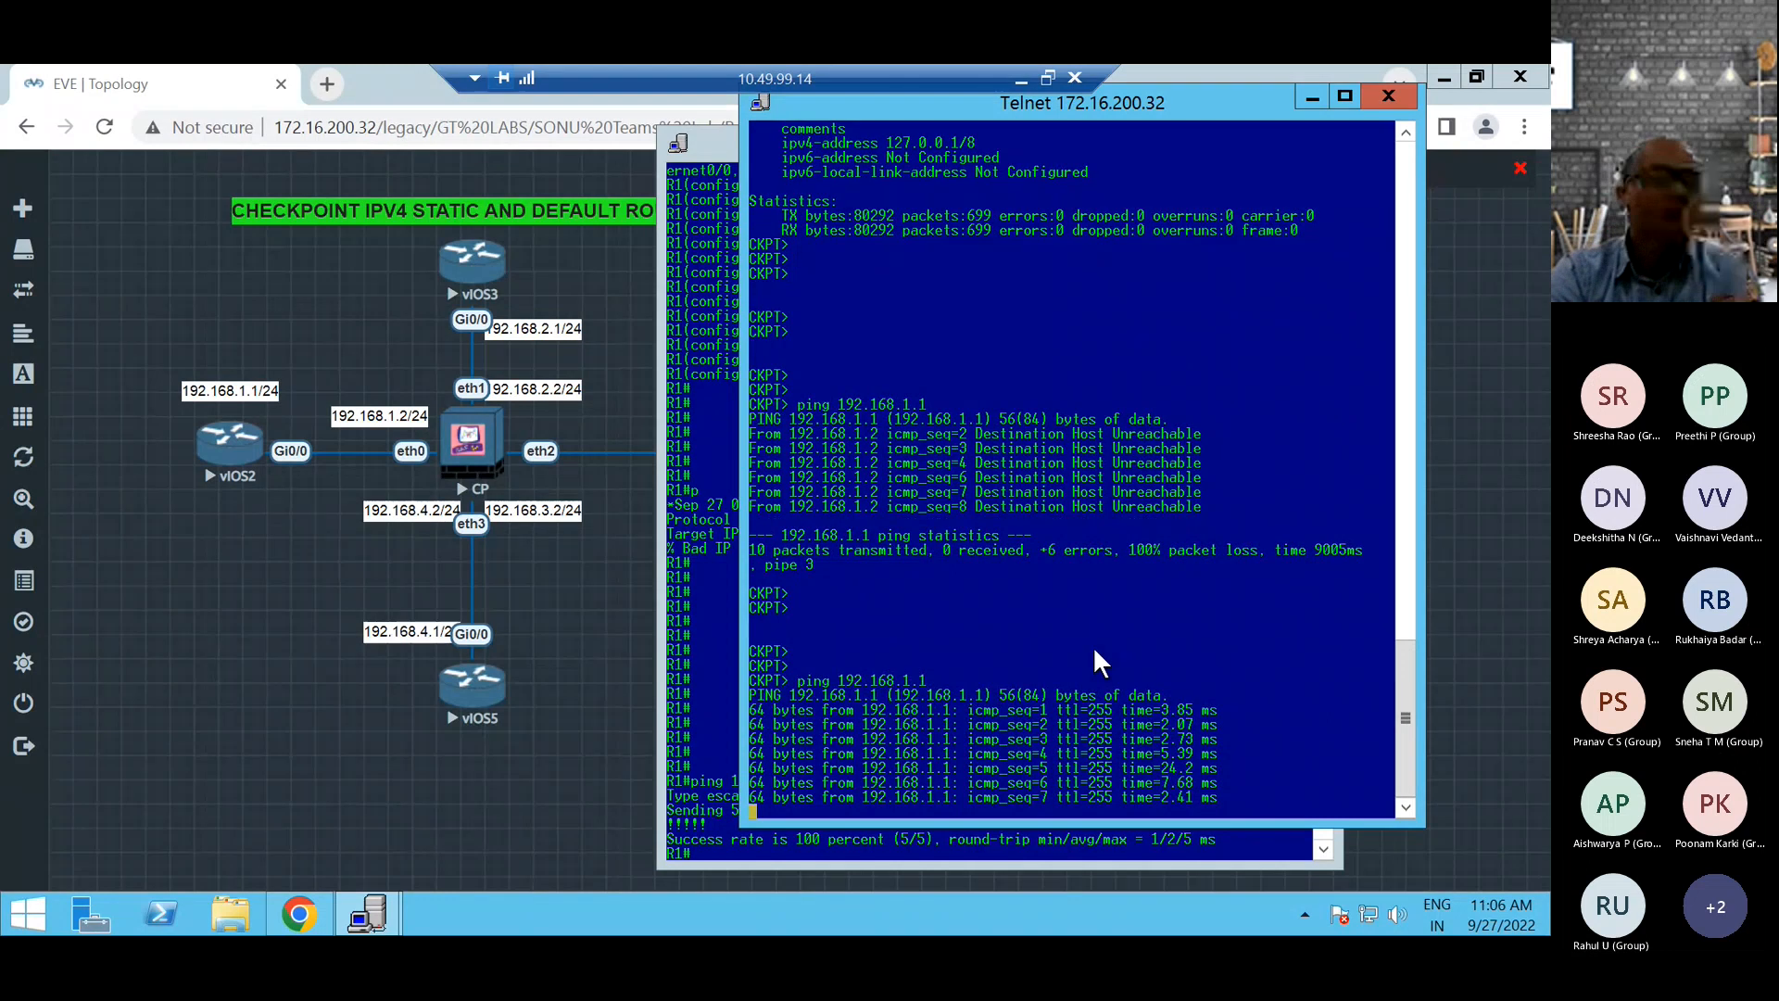
key("ctrl+c")
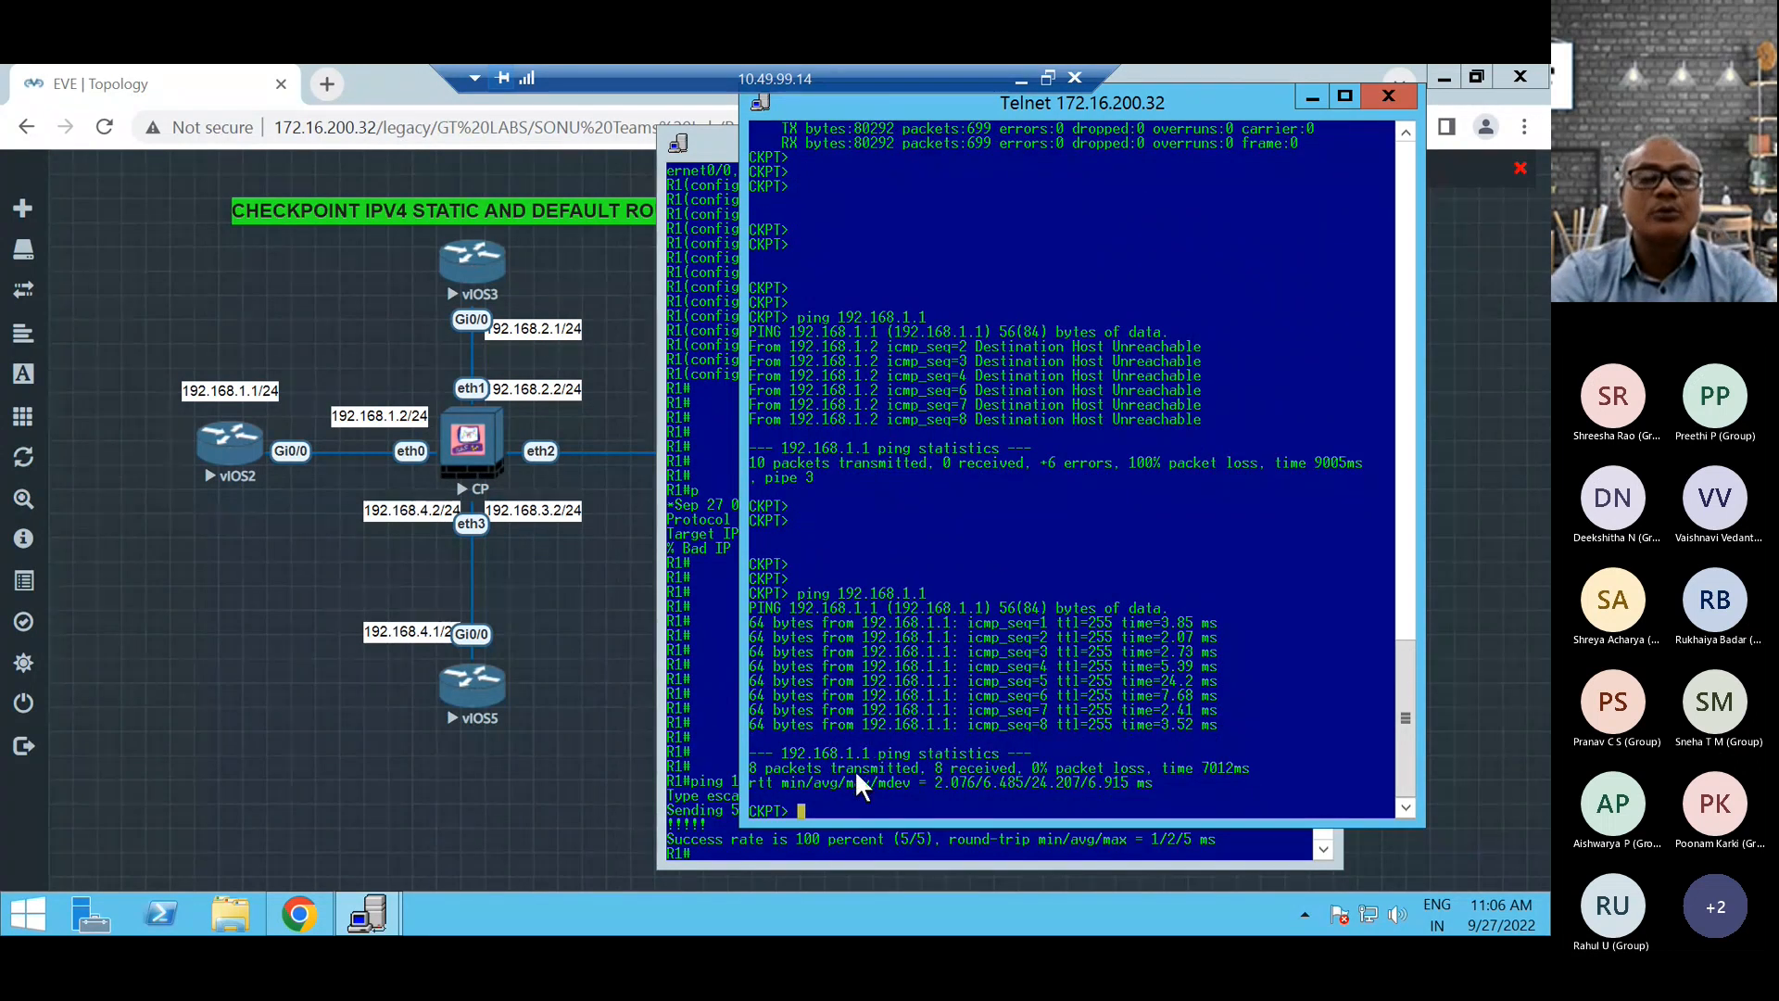
Ping 192.168.2.1 from the firewall and stop the ping after several packets.
key("Up")
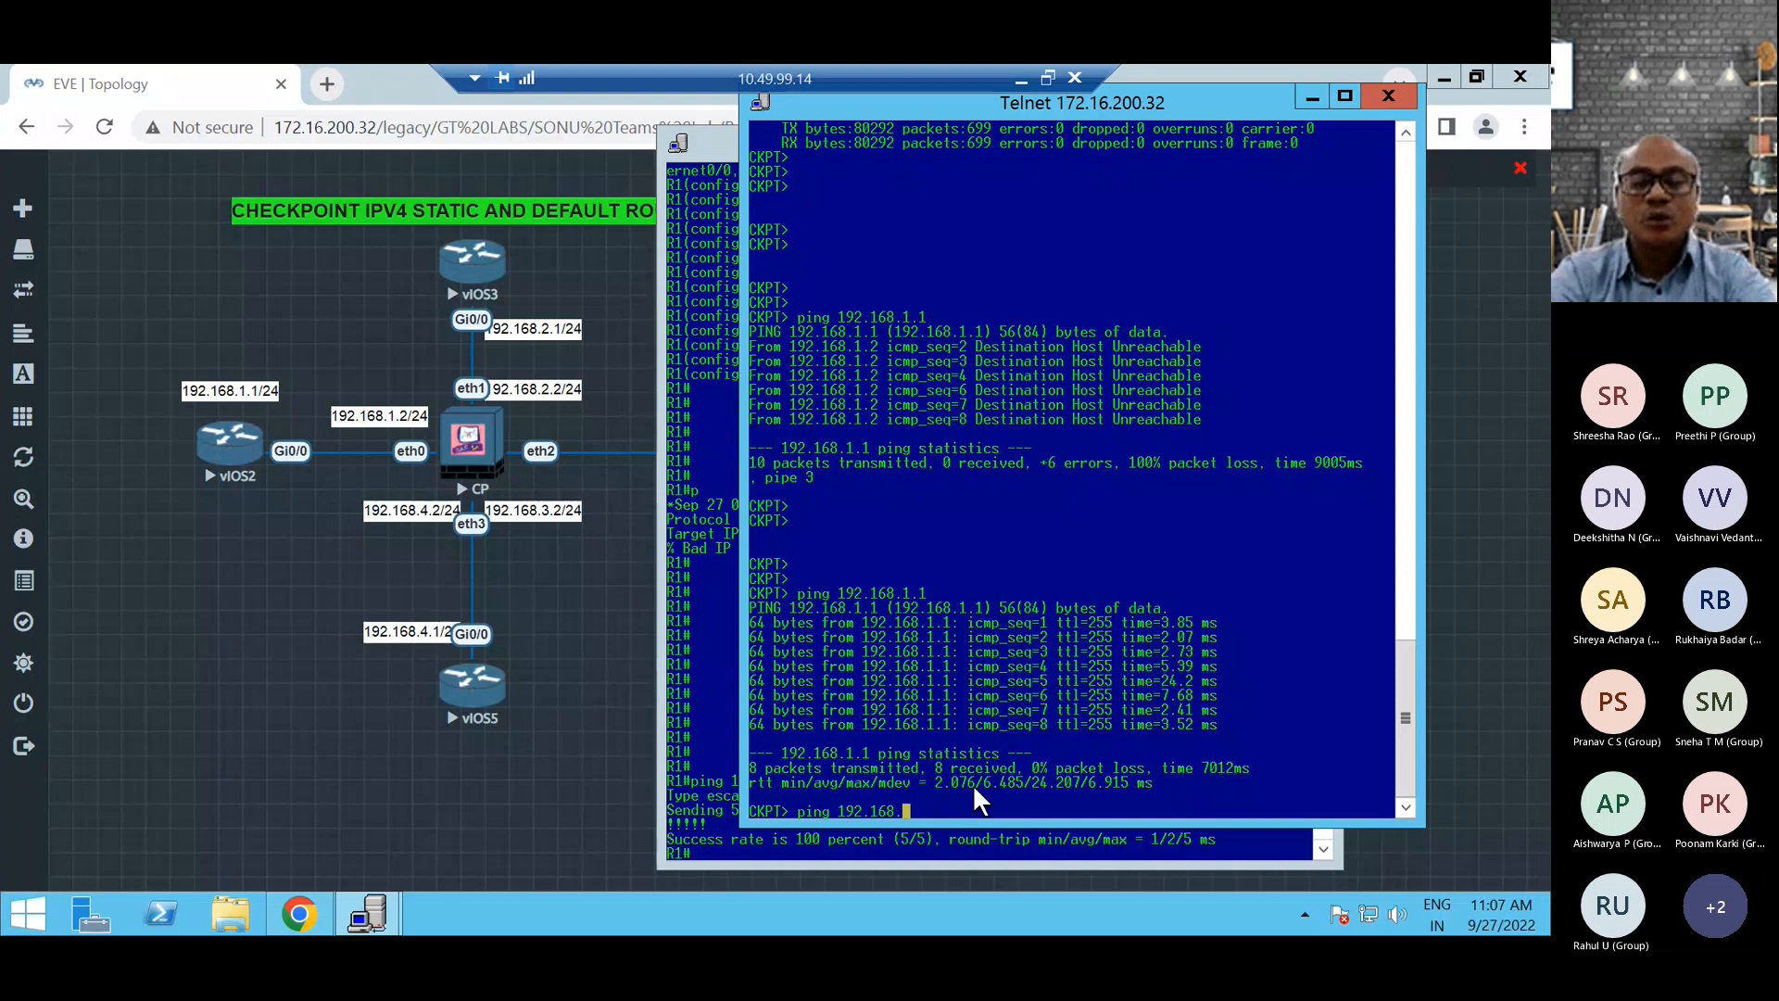
key("BackSpace")
key("BackSpace")
key("BackSpace")
type("2.1")
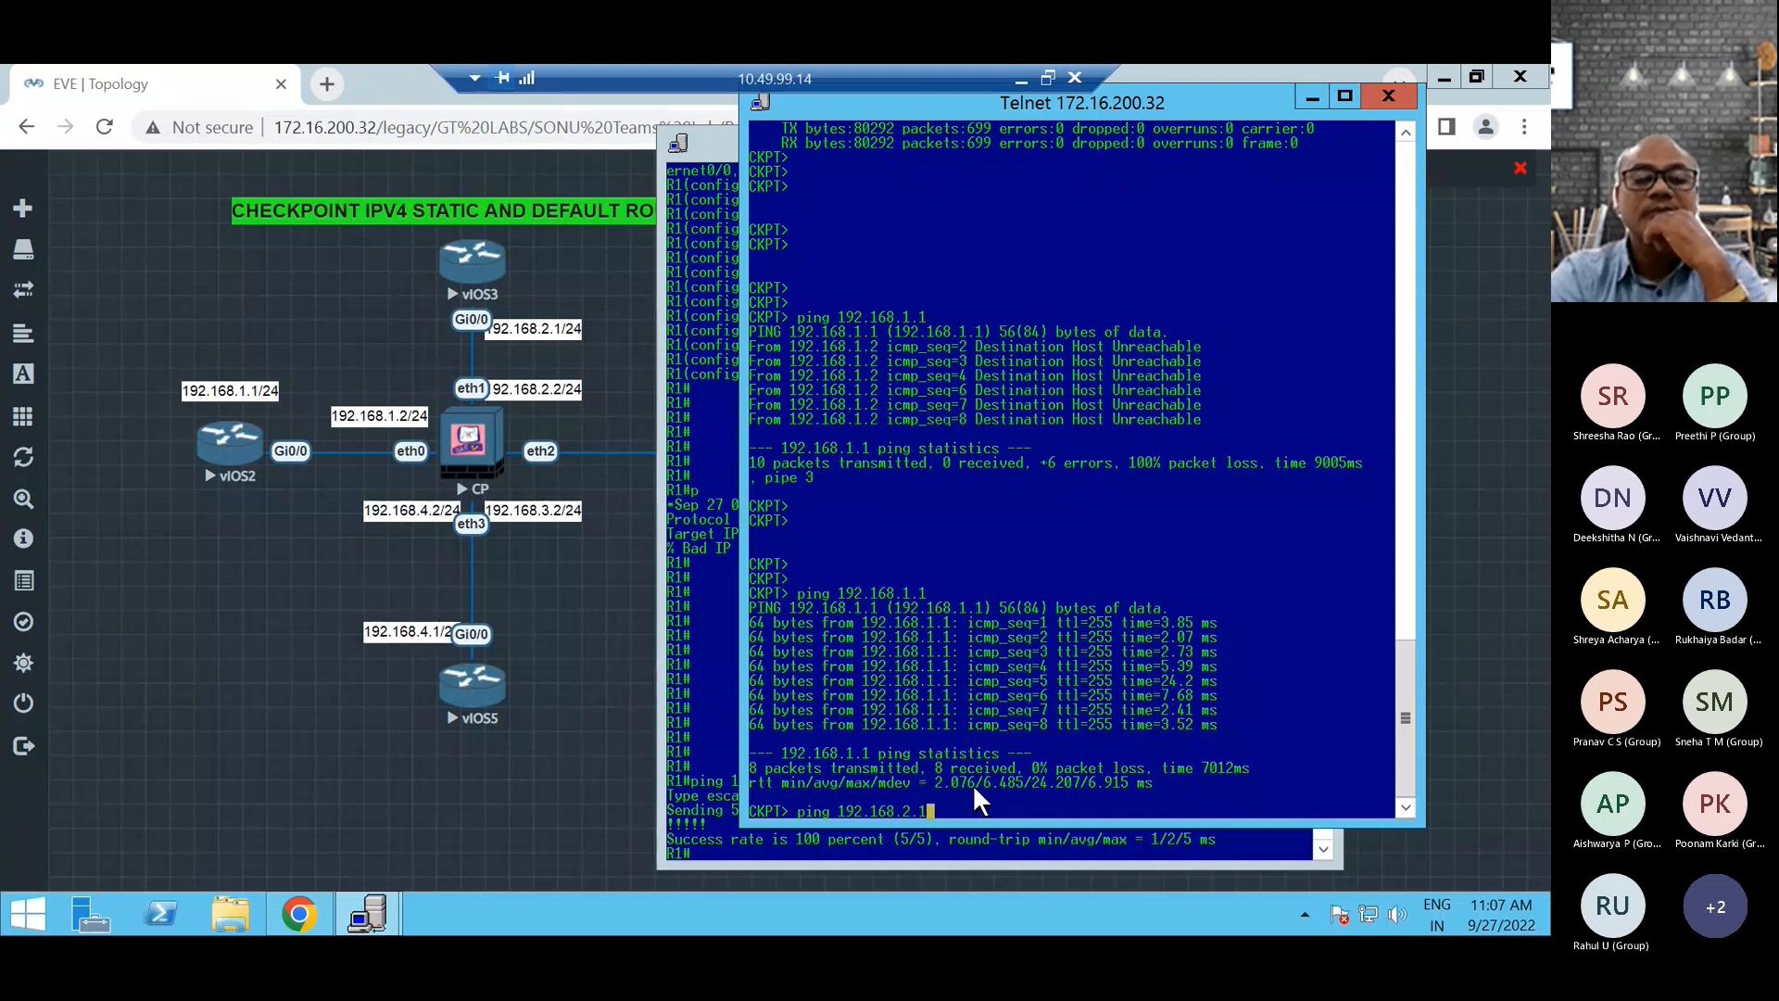
key("Return")
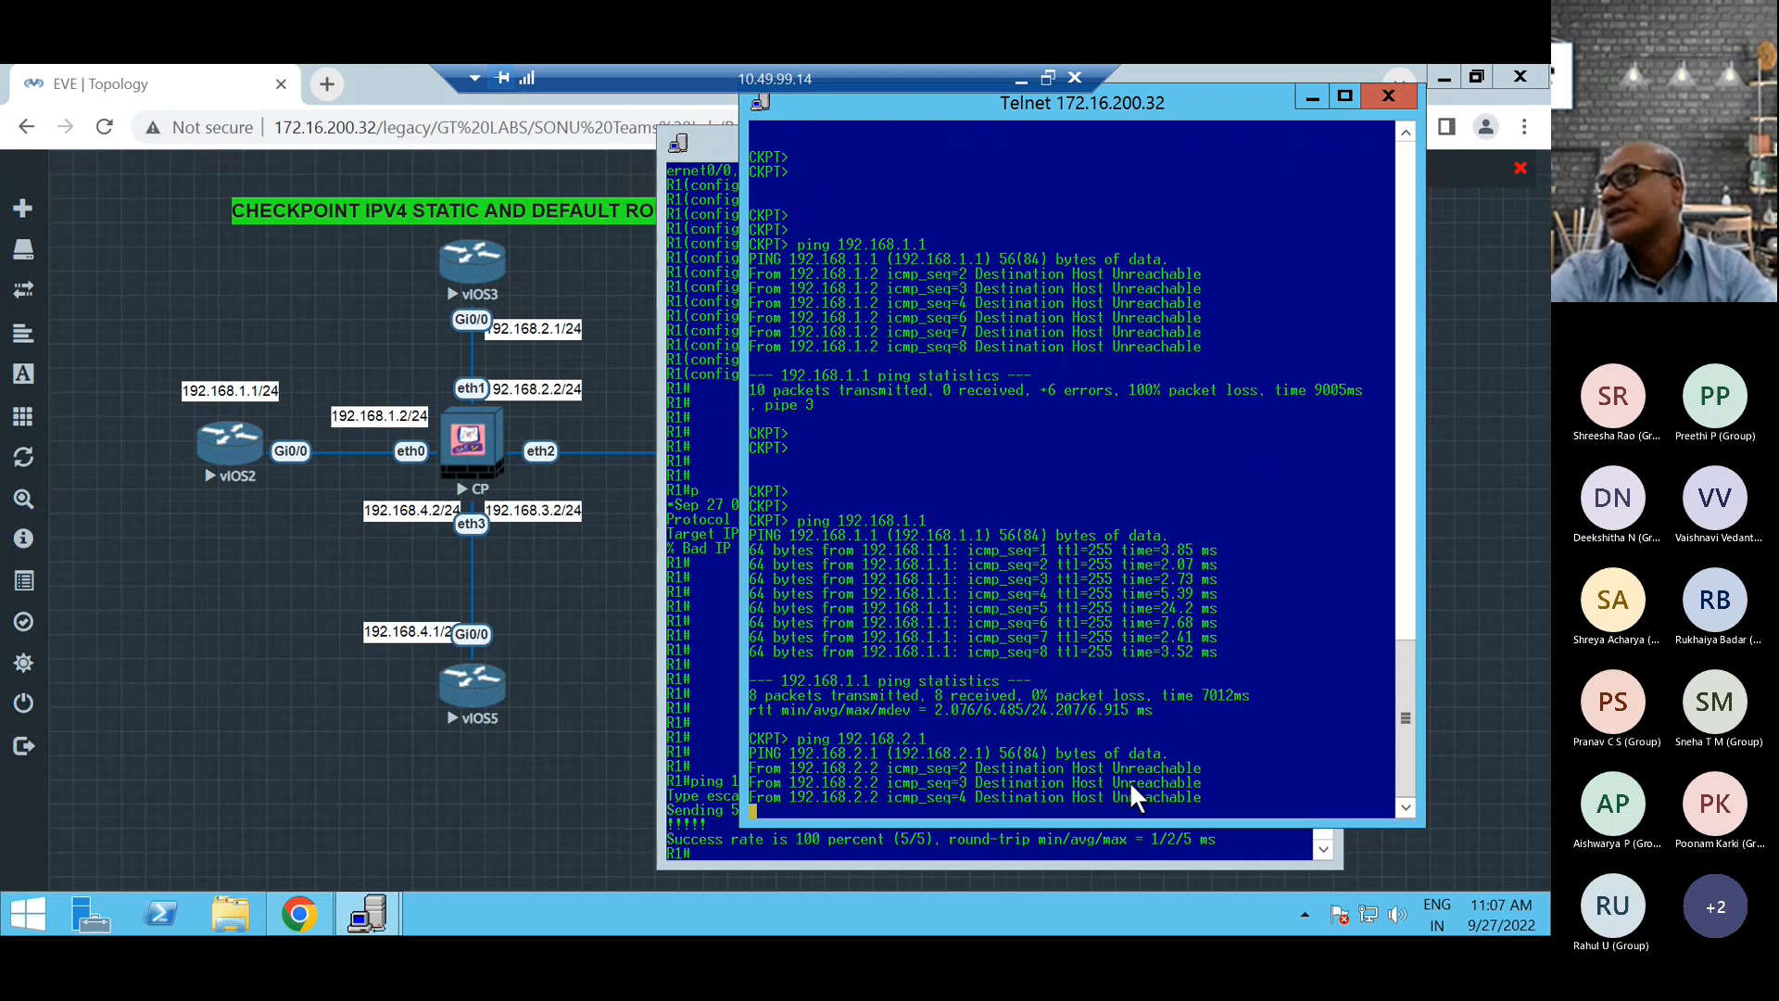
key("ctrl+c")
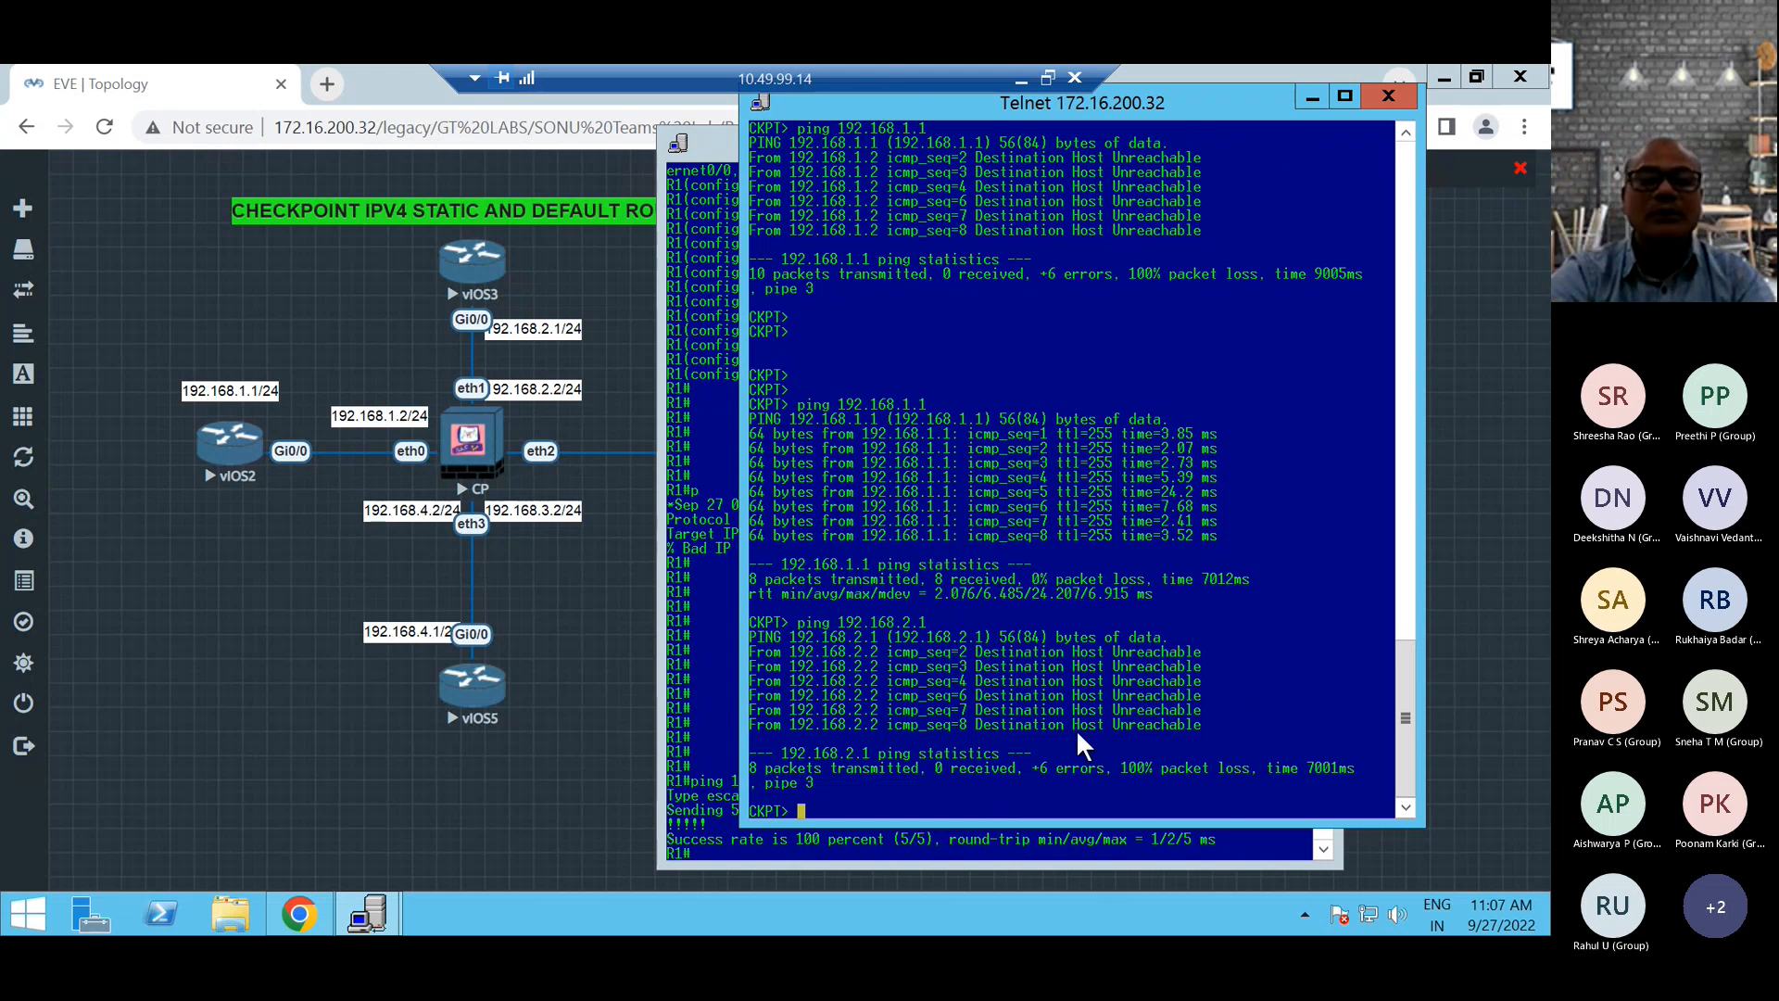
Open the vIOS3 router's console from the topology, place it beside the diagram, and enter privileged mode with enable.
left_click(549, 263)
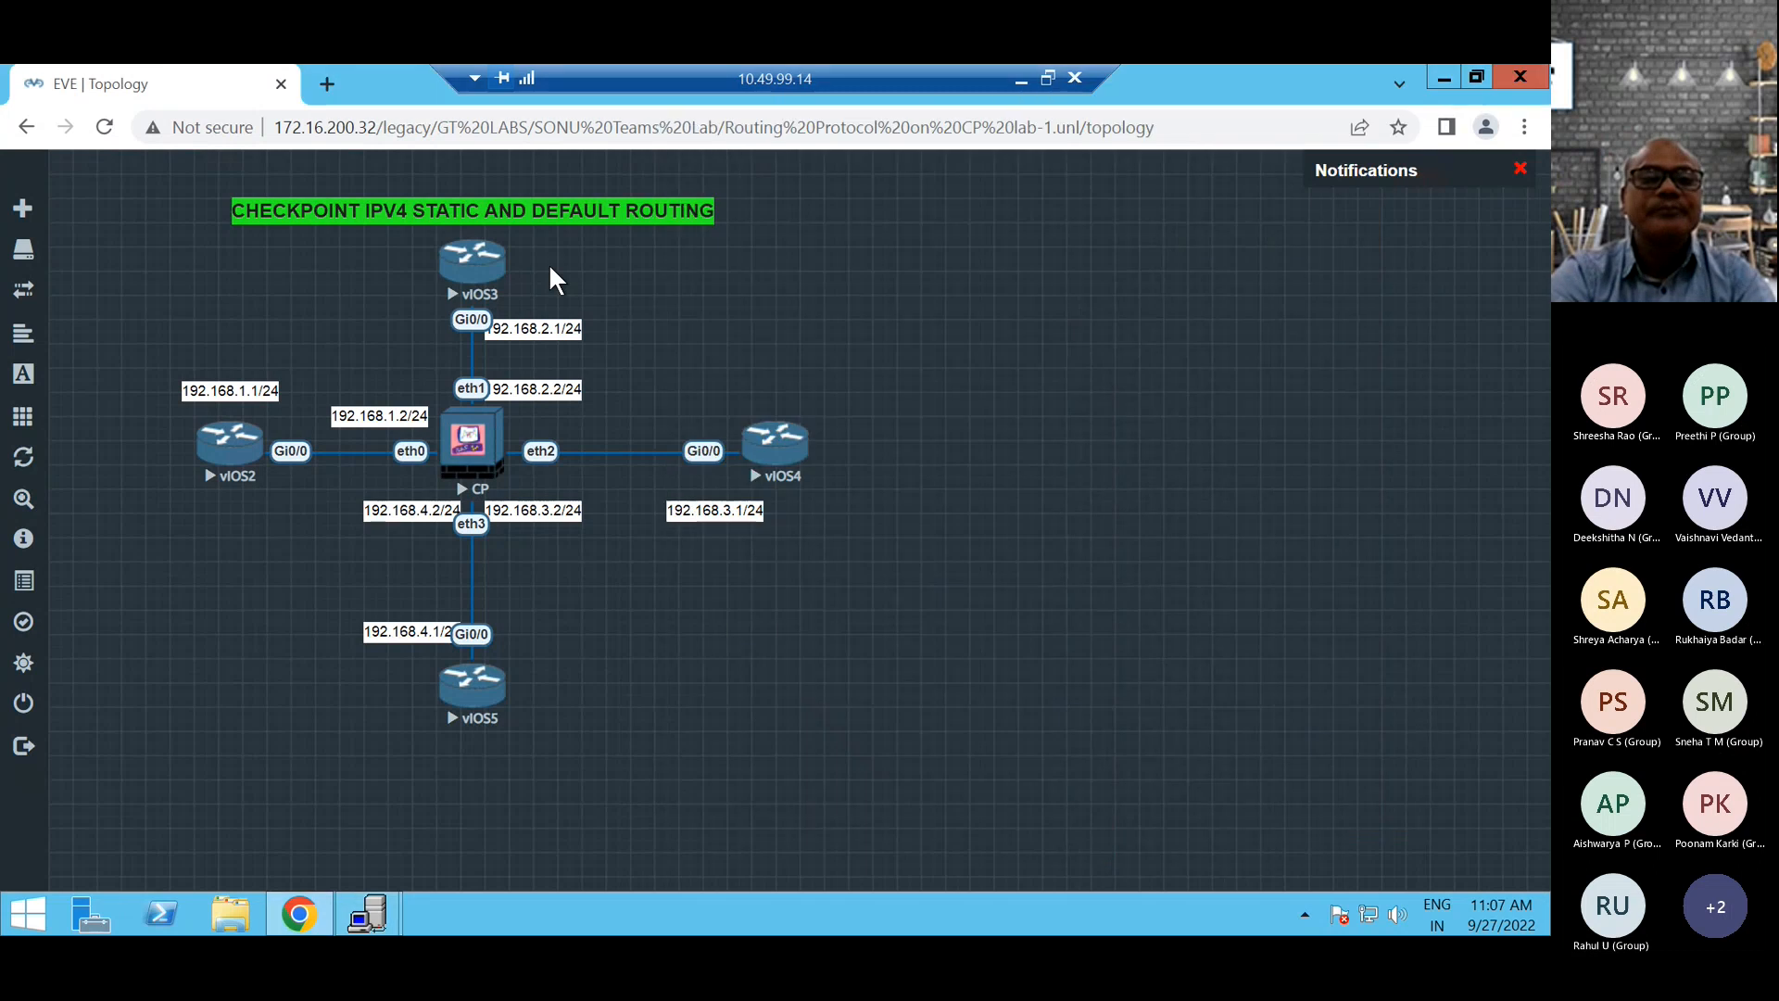
left_click(469, 266)
left_click(717, 293)
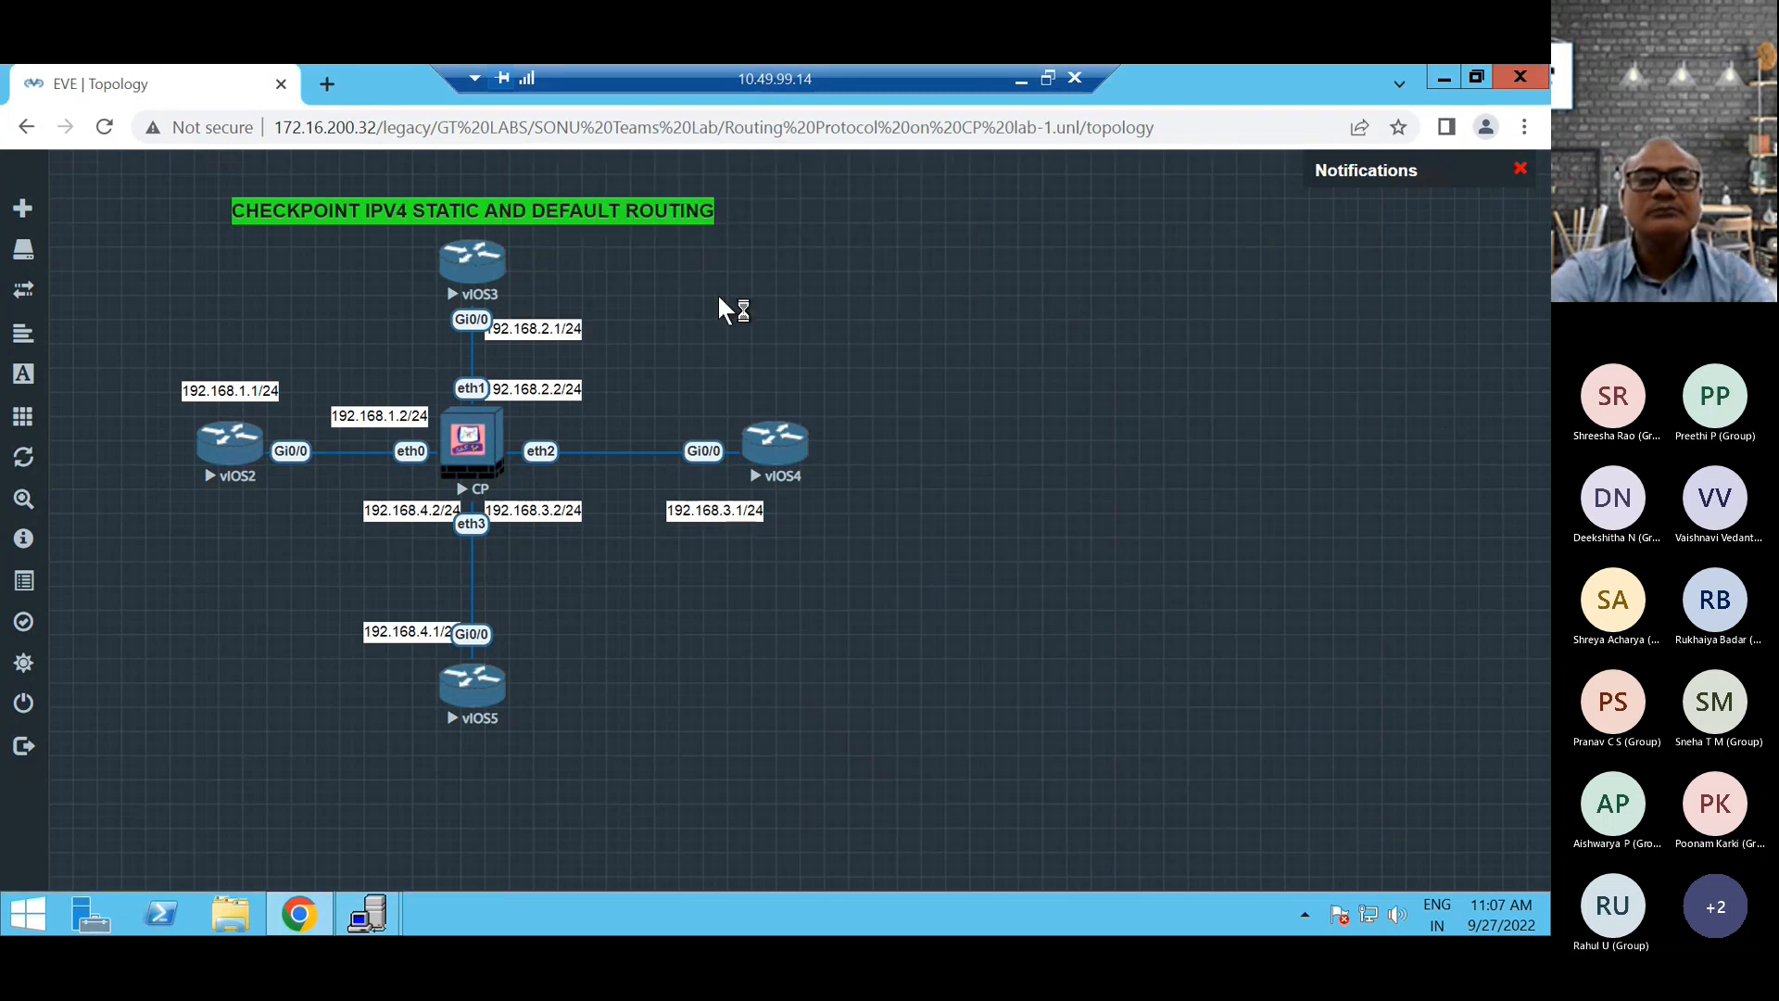
left_click_drag(480, 109, 1172, 106)
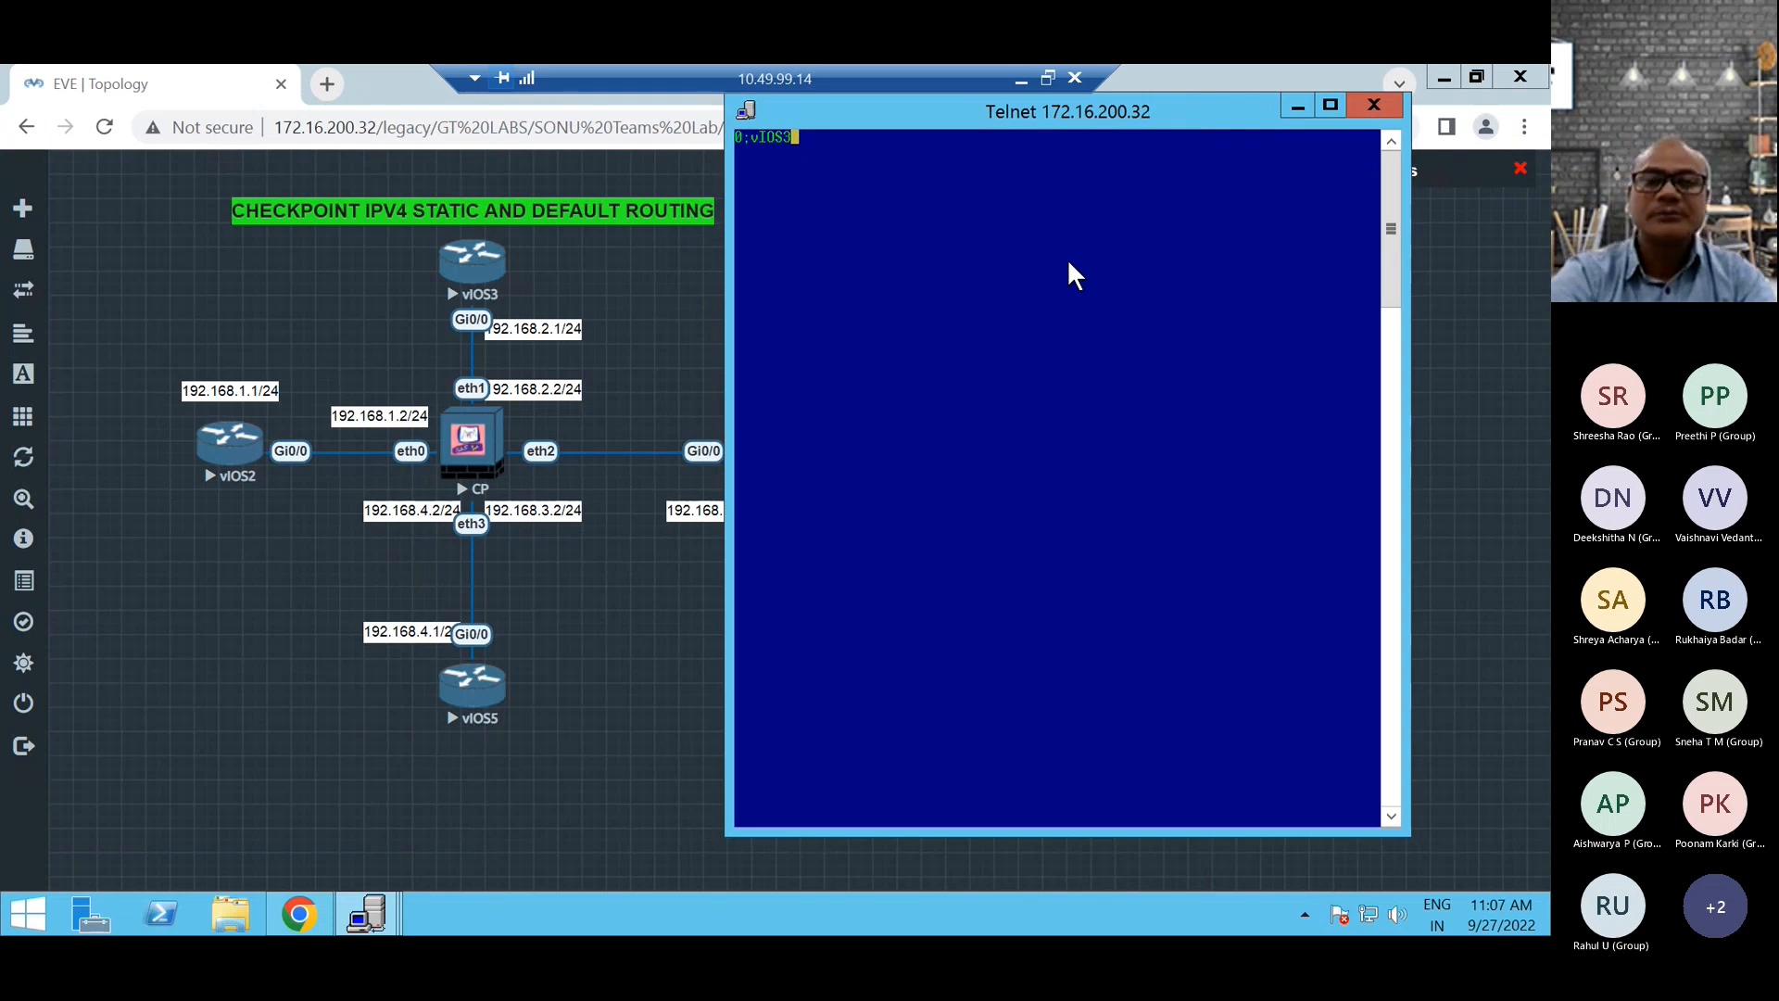
key("Return")
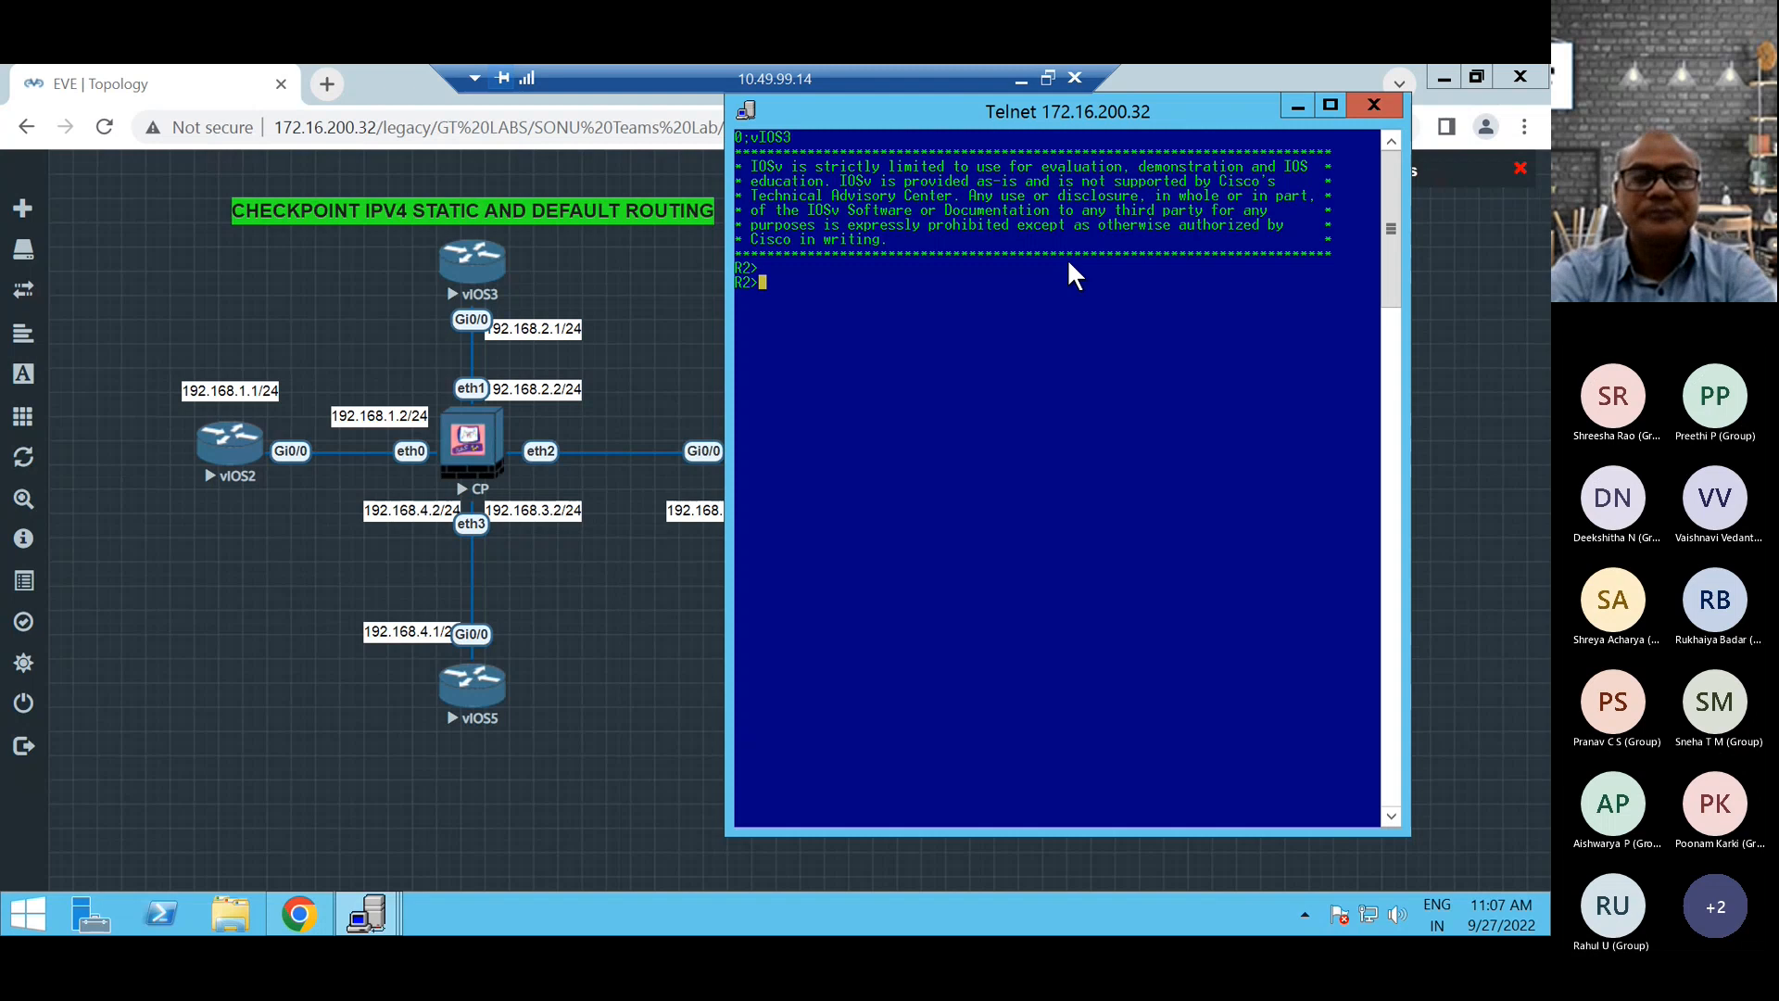
type("en")
key("Tab")
key("Return")
key("Return")
key("Return")
key("Return")
List the R2 router's interfaces and their status with show ip int brief.
type("sh")
key("Tab")
type("ip in")
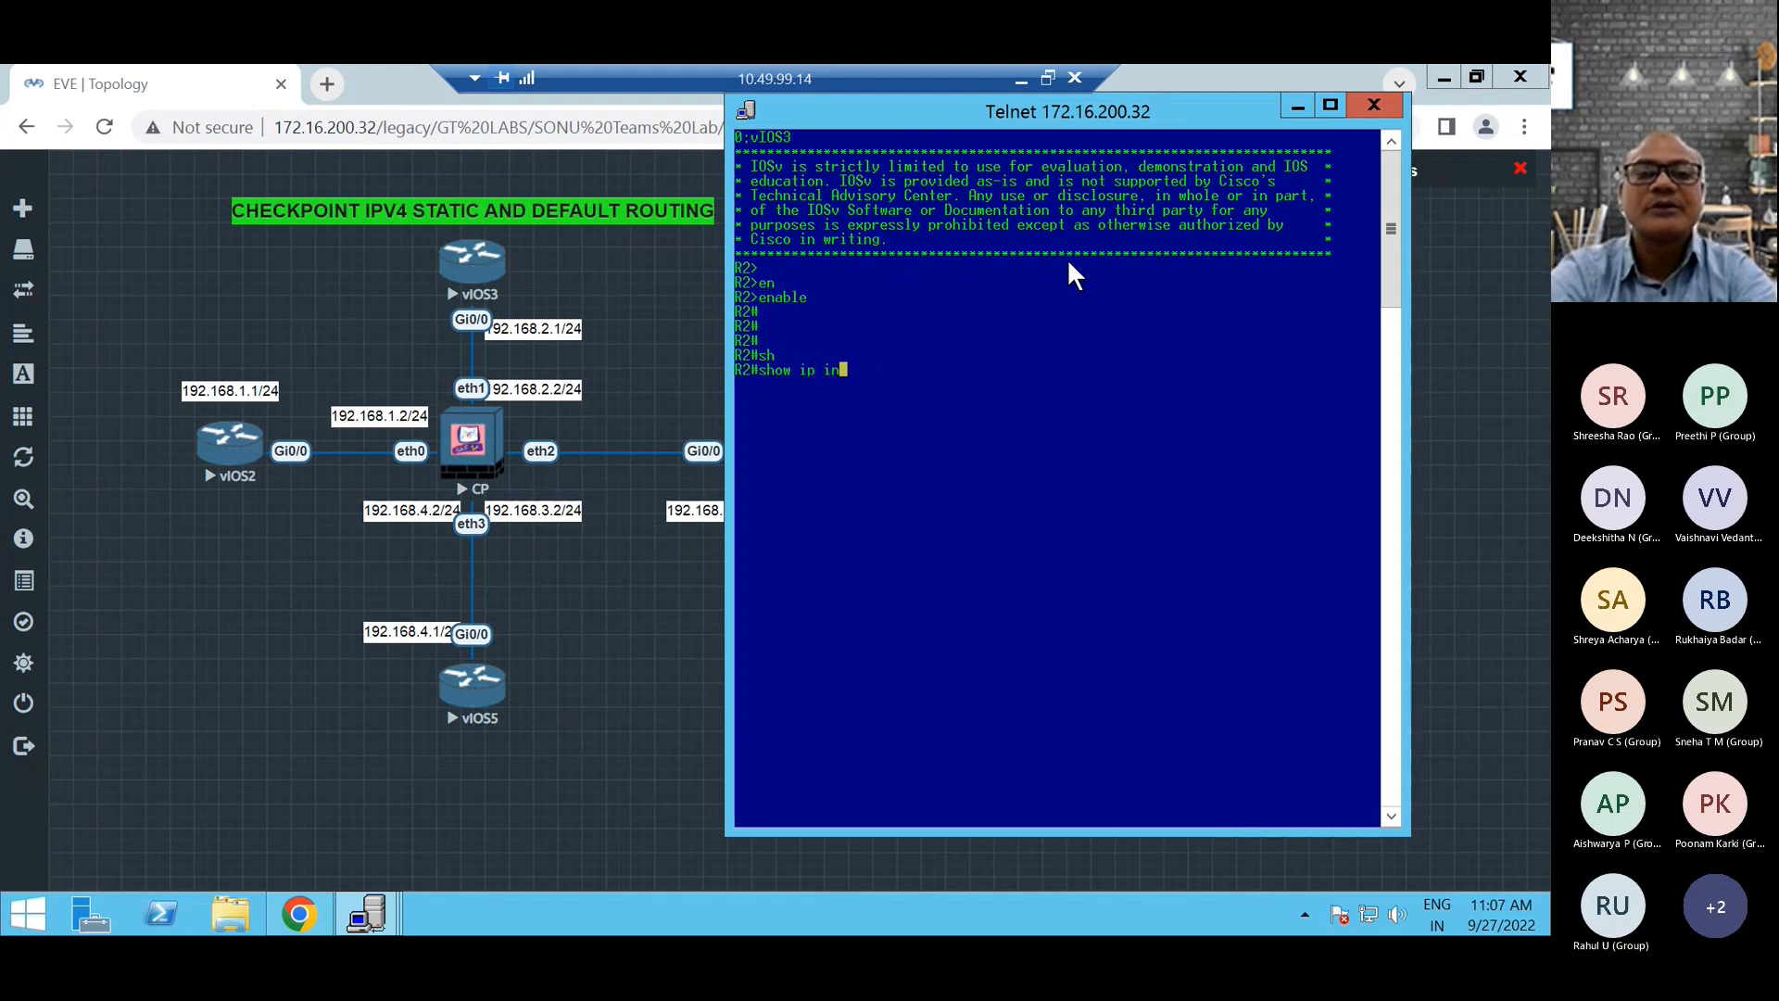
type("t bri")
key("Tab")
key("Return")
key("Return")
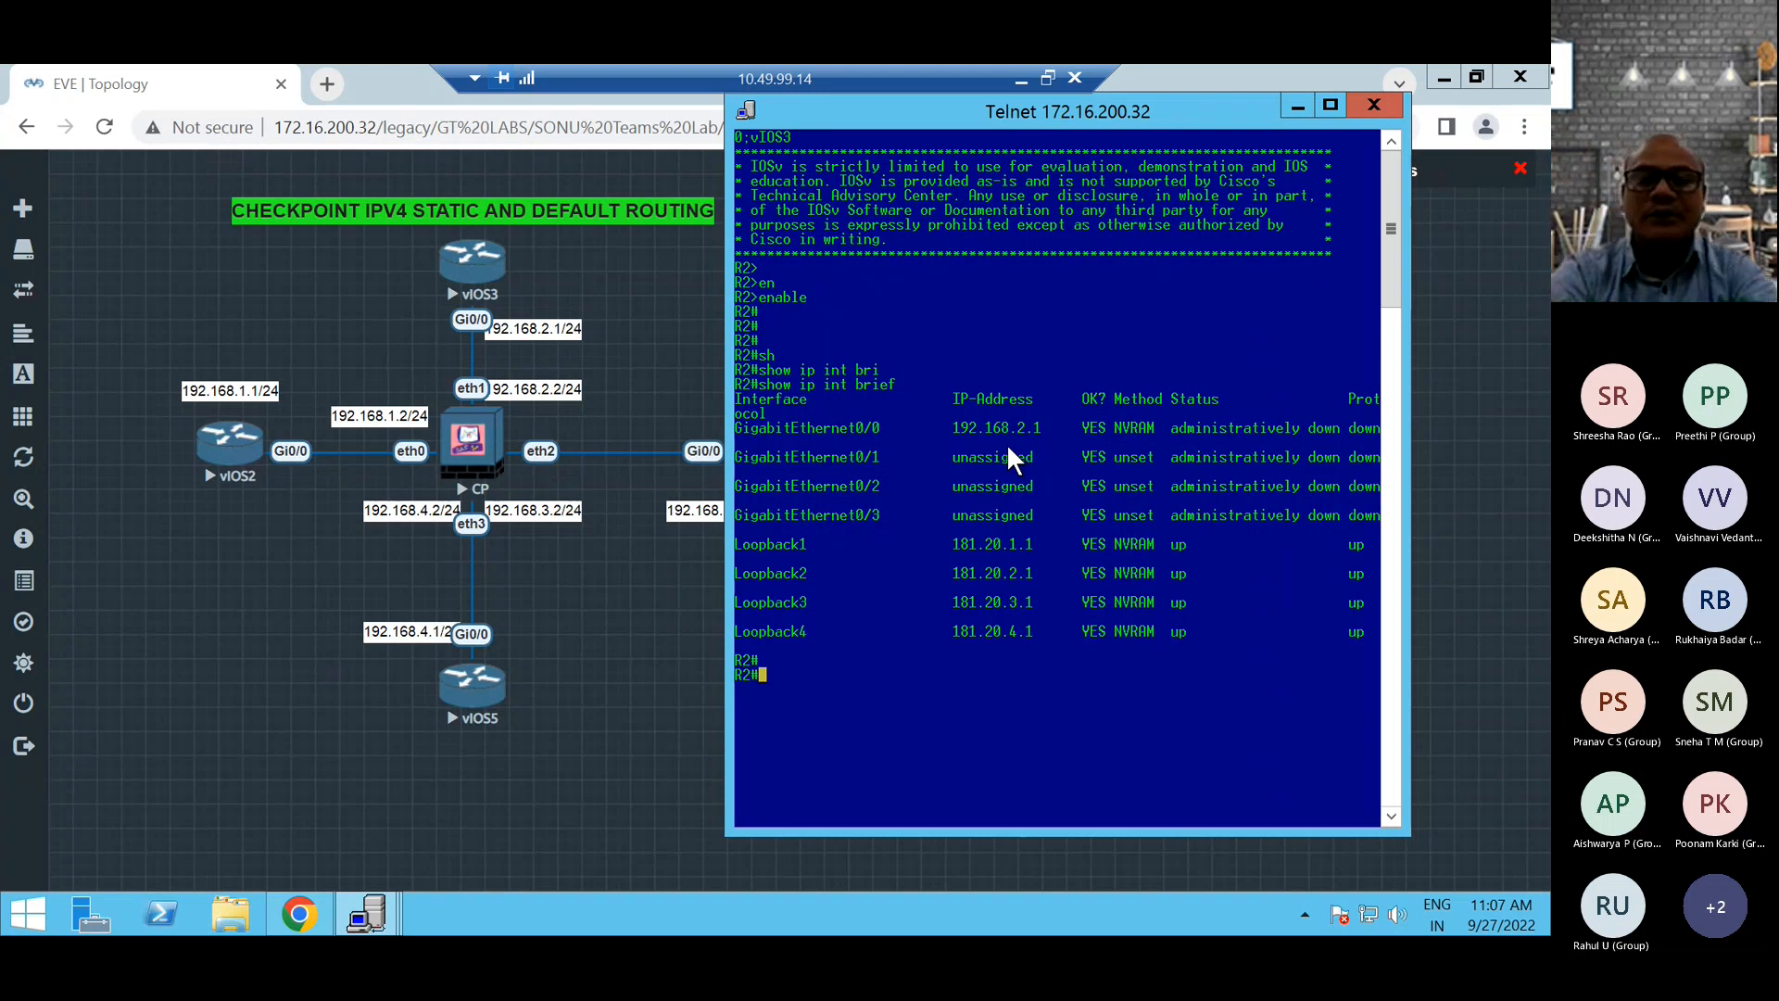
Ping the firewall address 192.168.2.2 from R2 before enabling the router's interface.
type("ping 192.168.1.2")
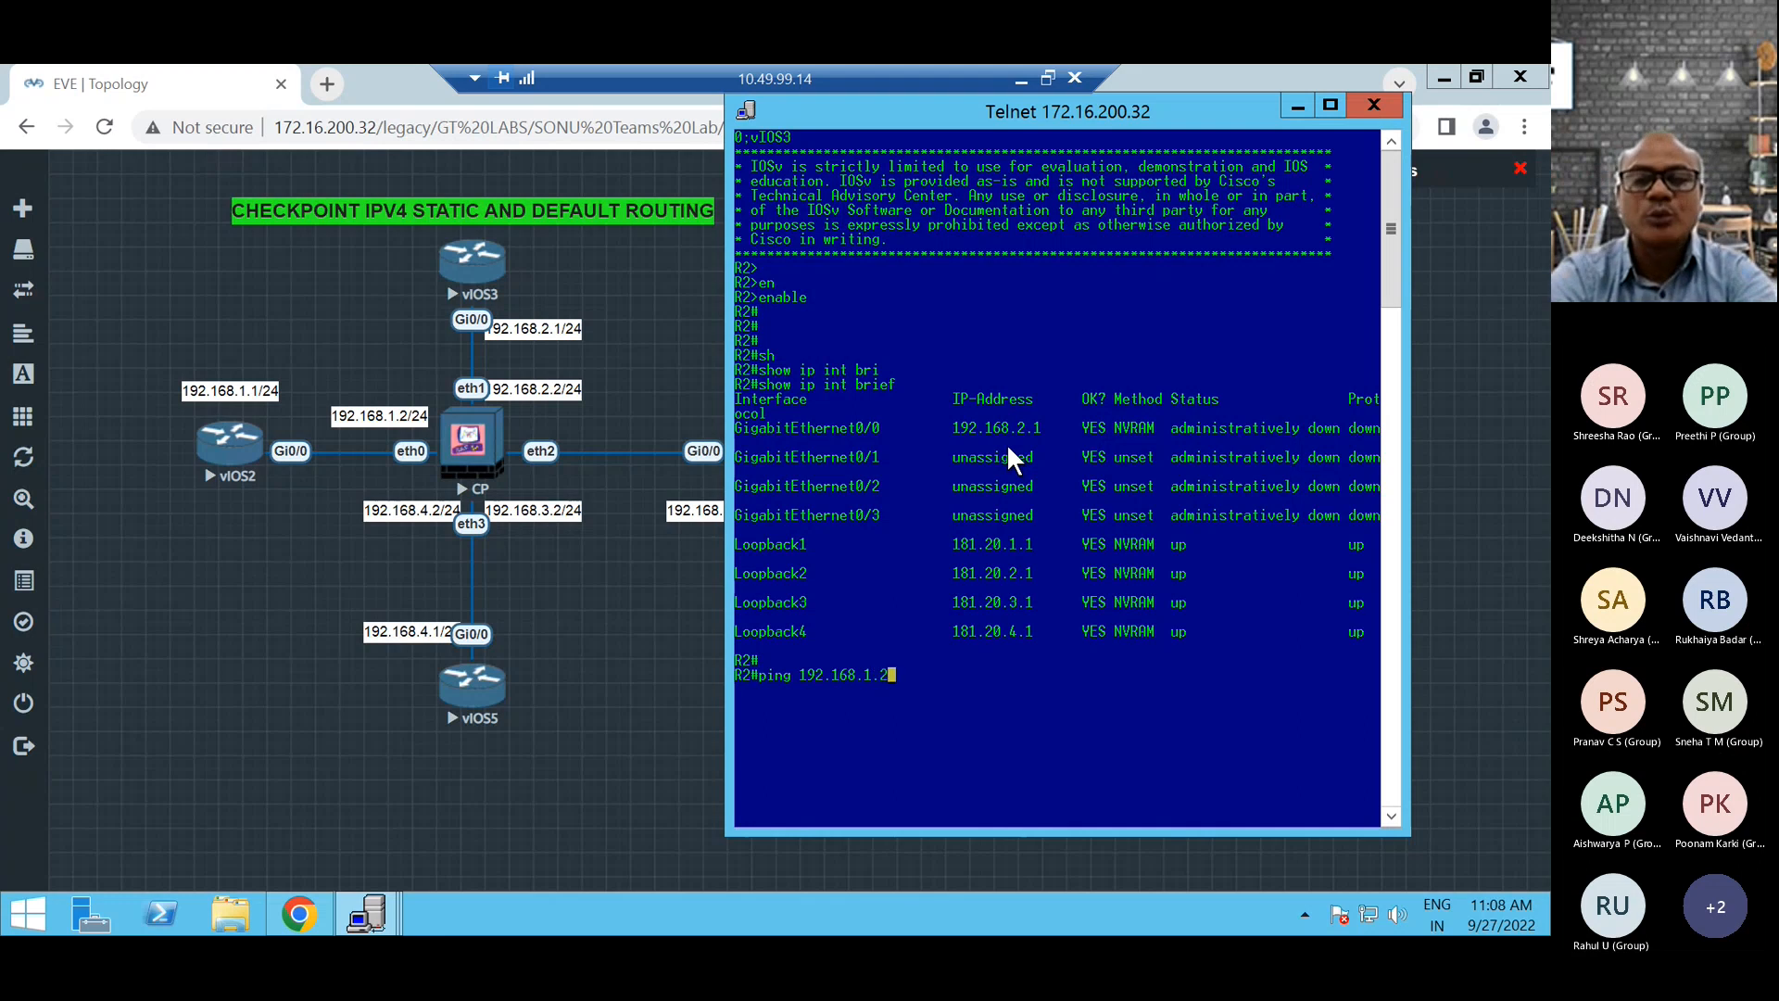
key("BackSpace")
key("BackSpace")
key("BackSpace")
type("2.2")
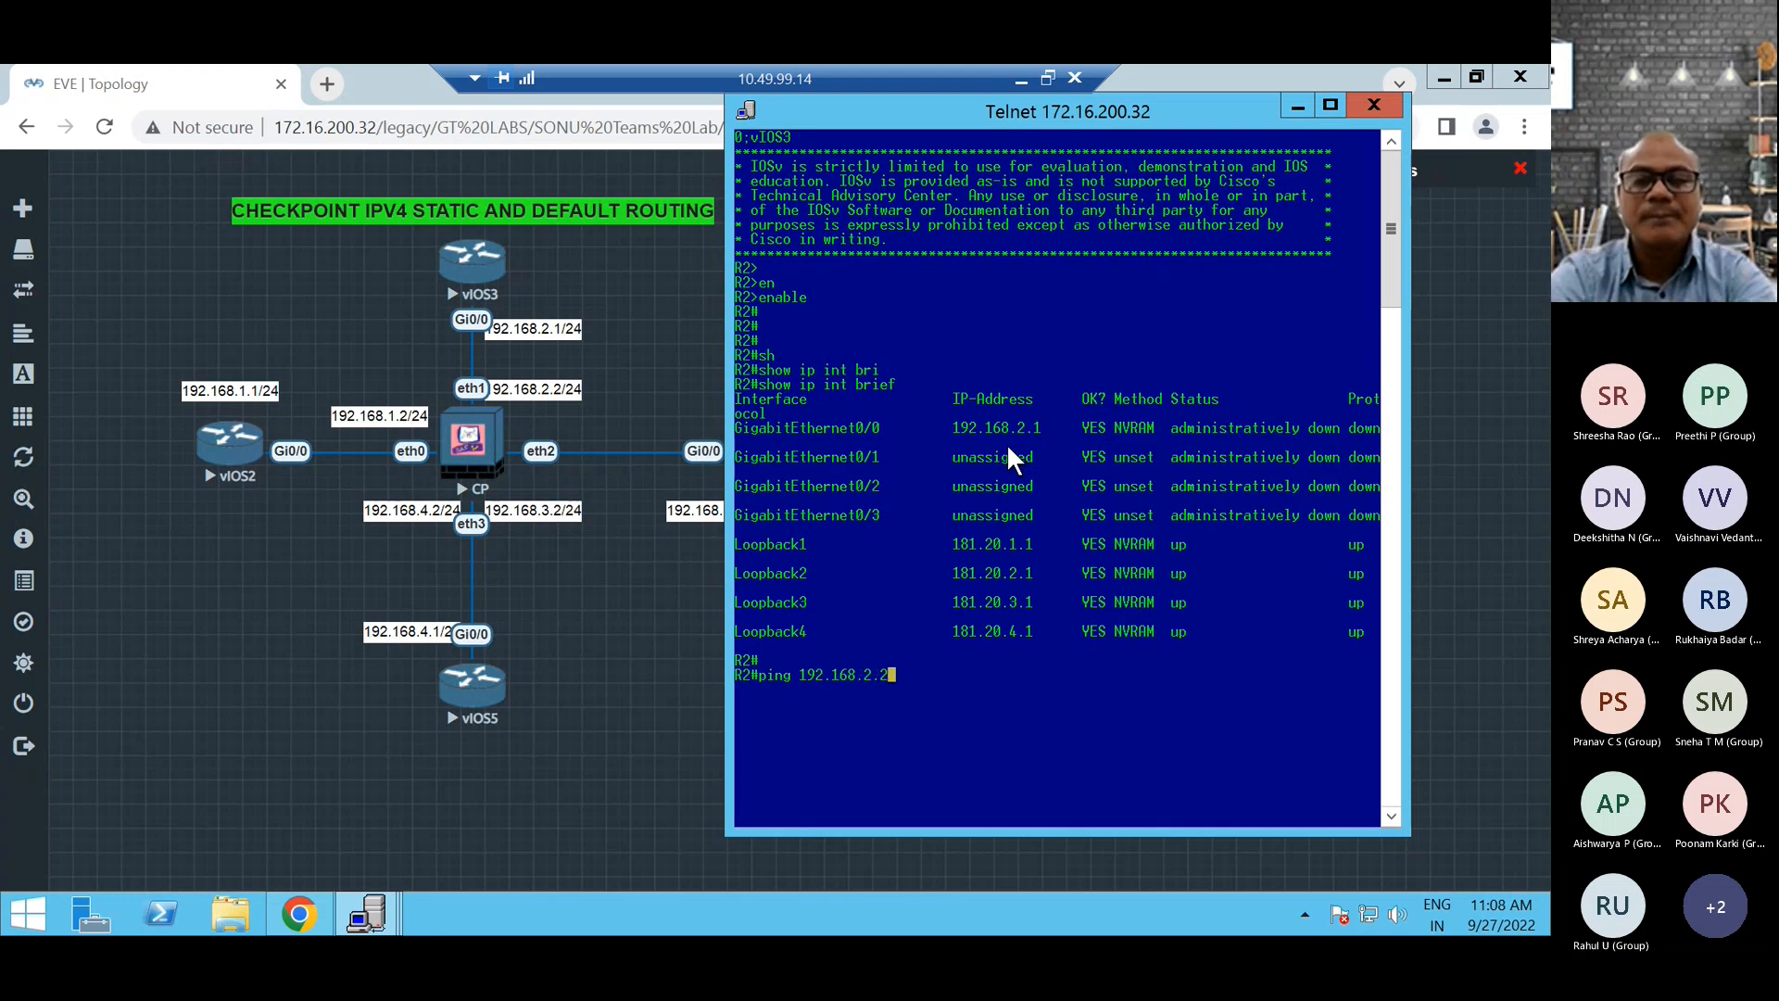
key("Return")
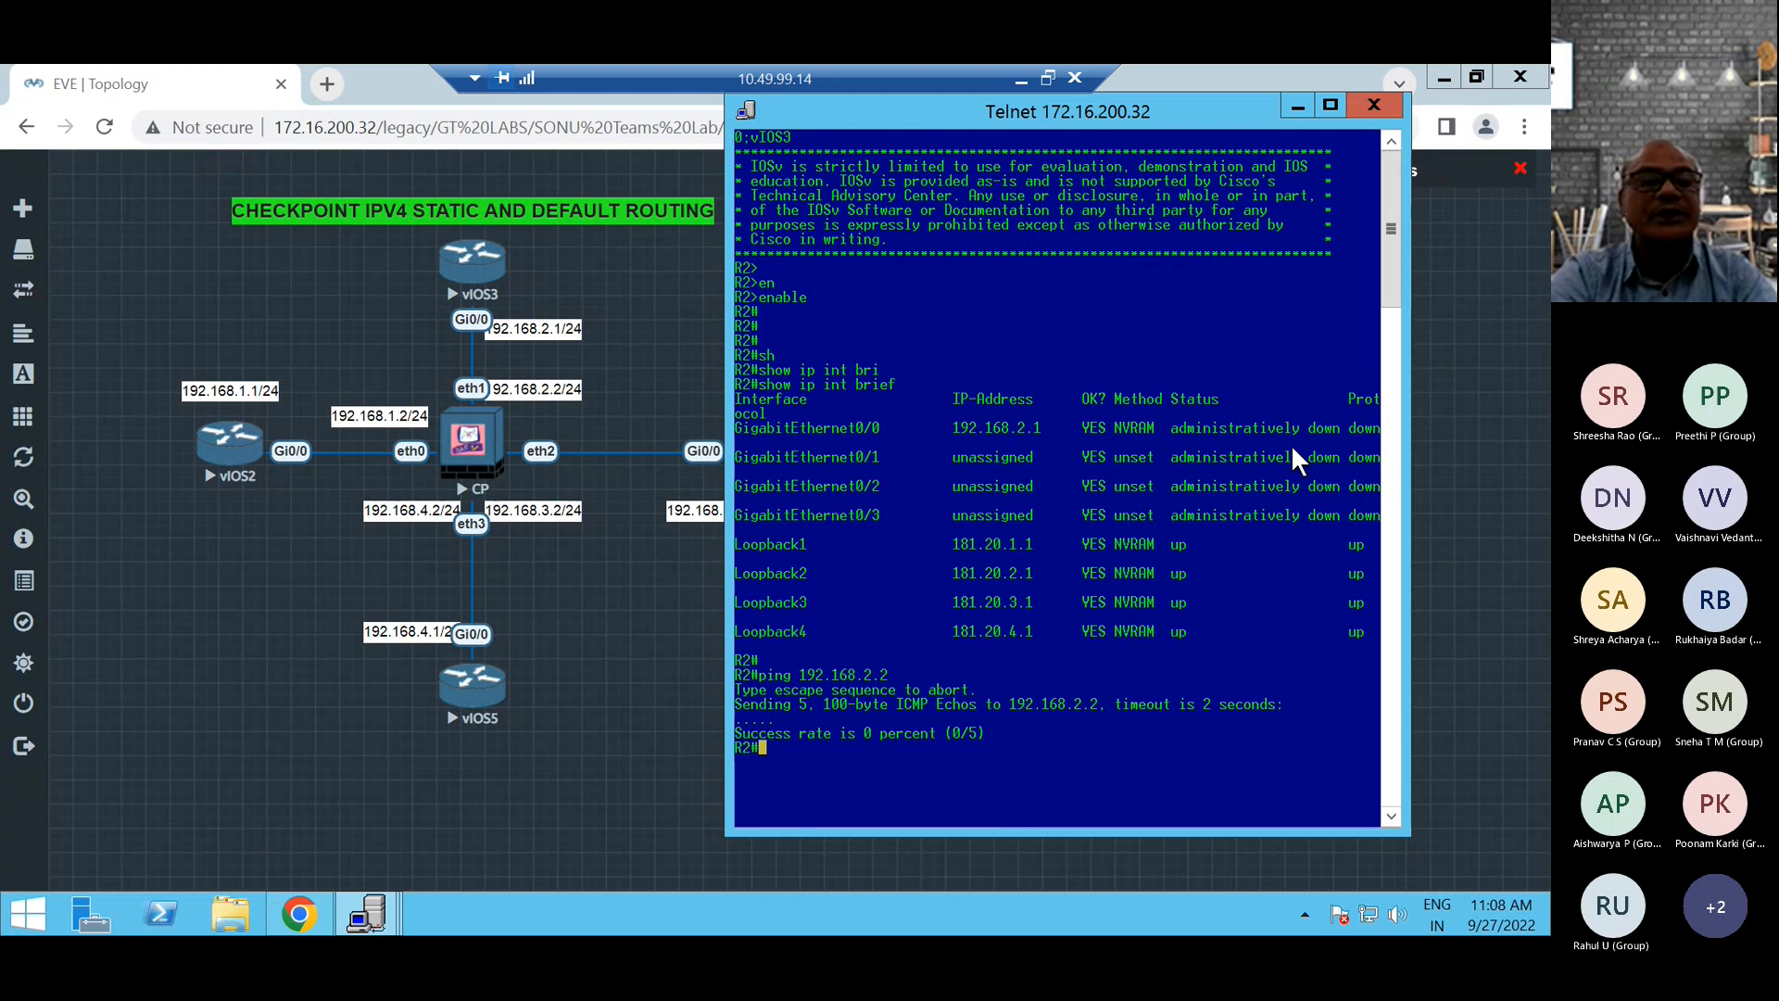
Enter R2's global configuration mode with conf t and select interface gi0/0.
type("conf t")
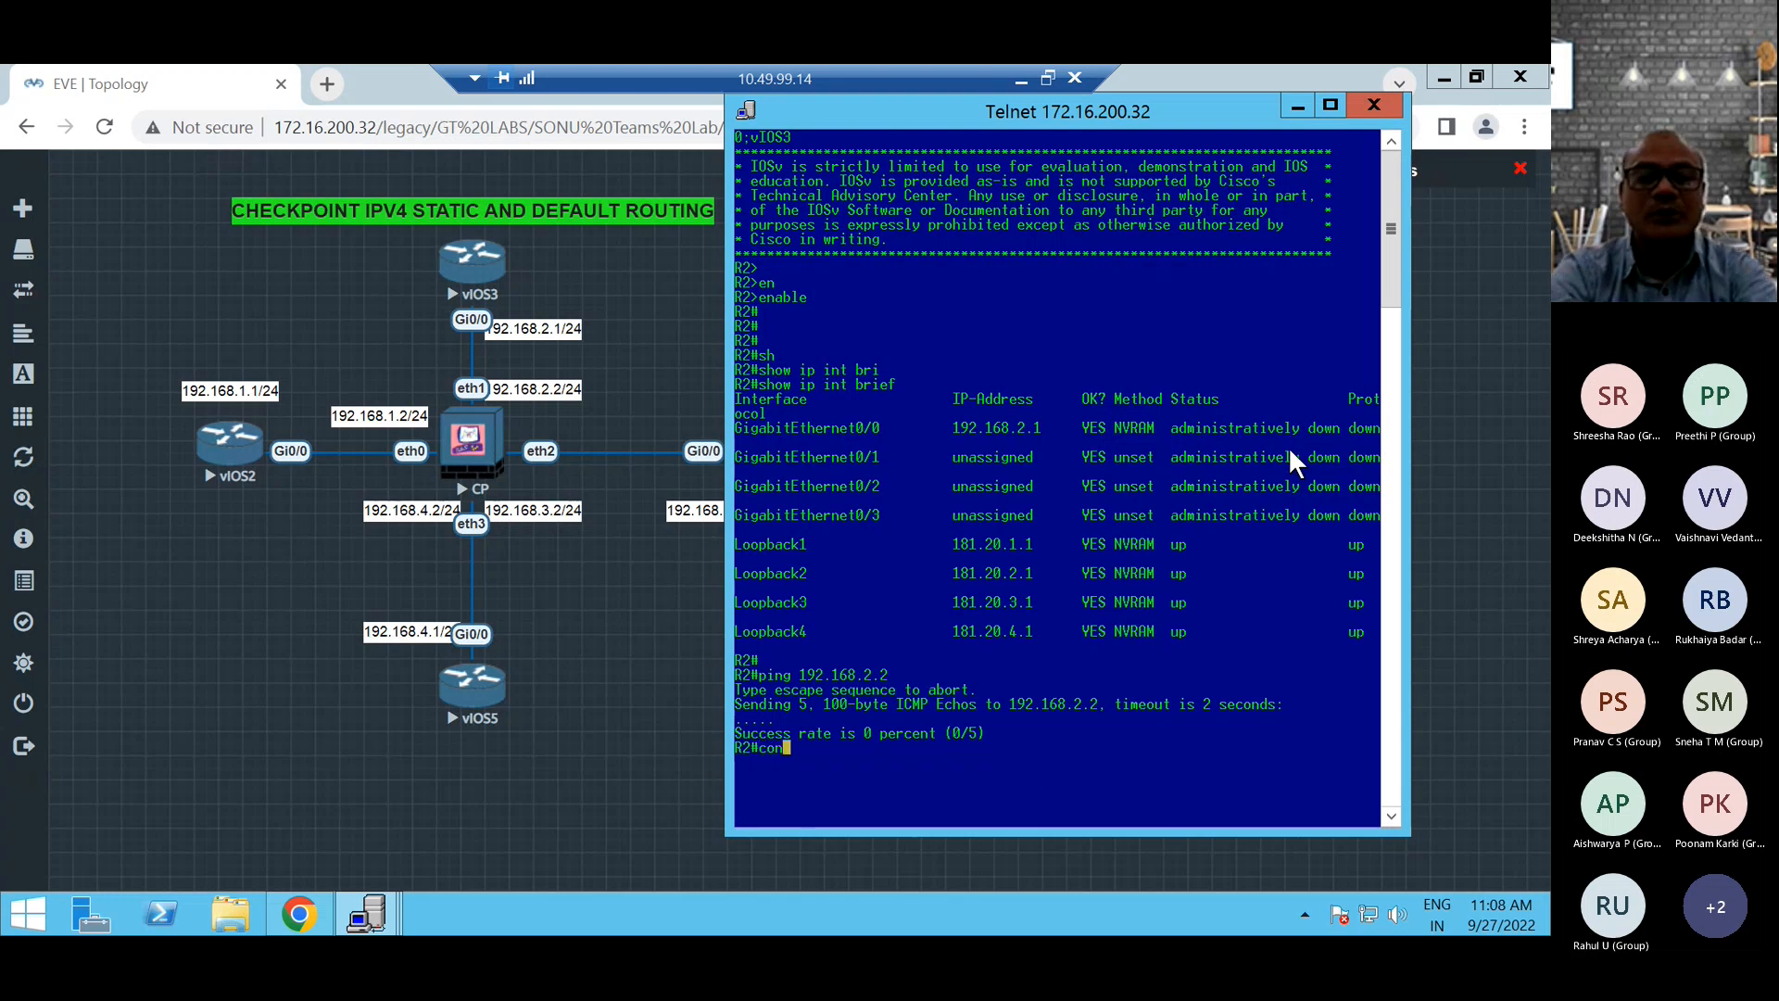
key("Return")
key("Return")
type("int gi0/0")
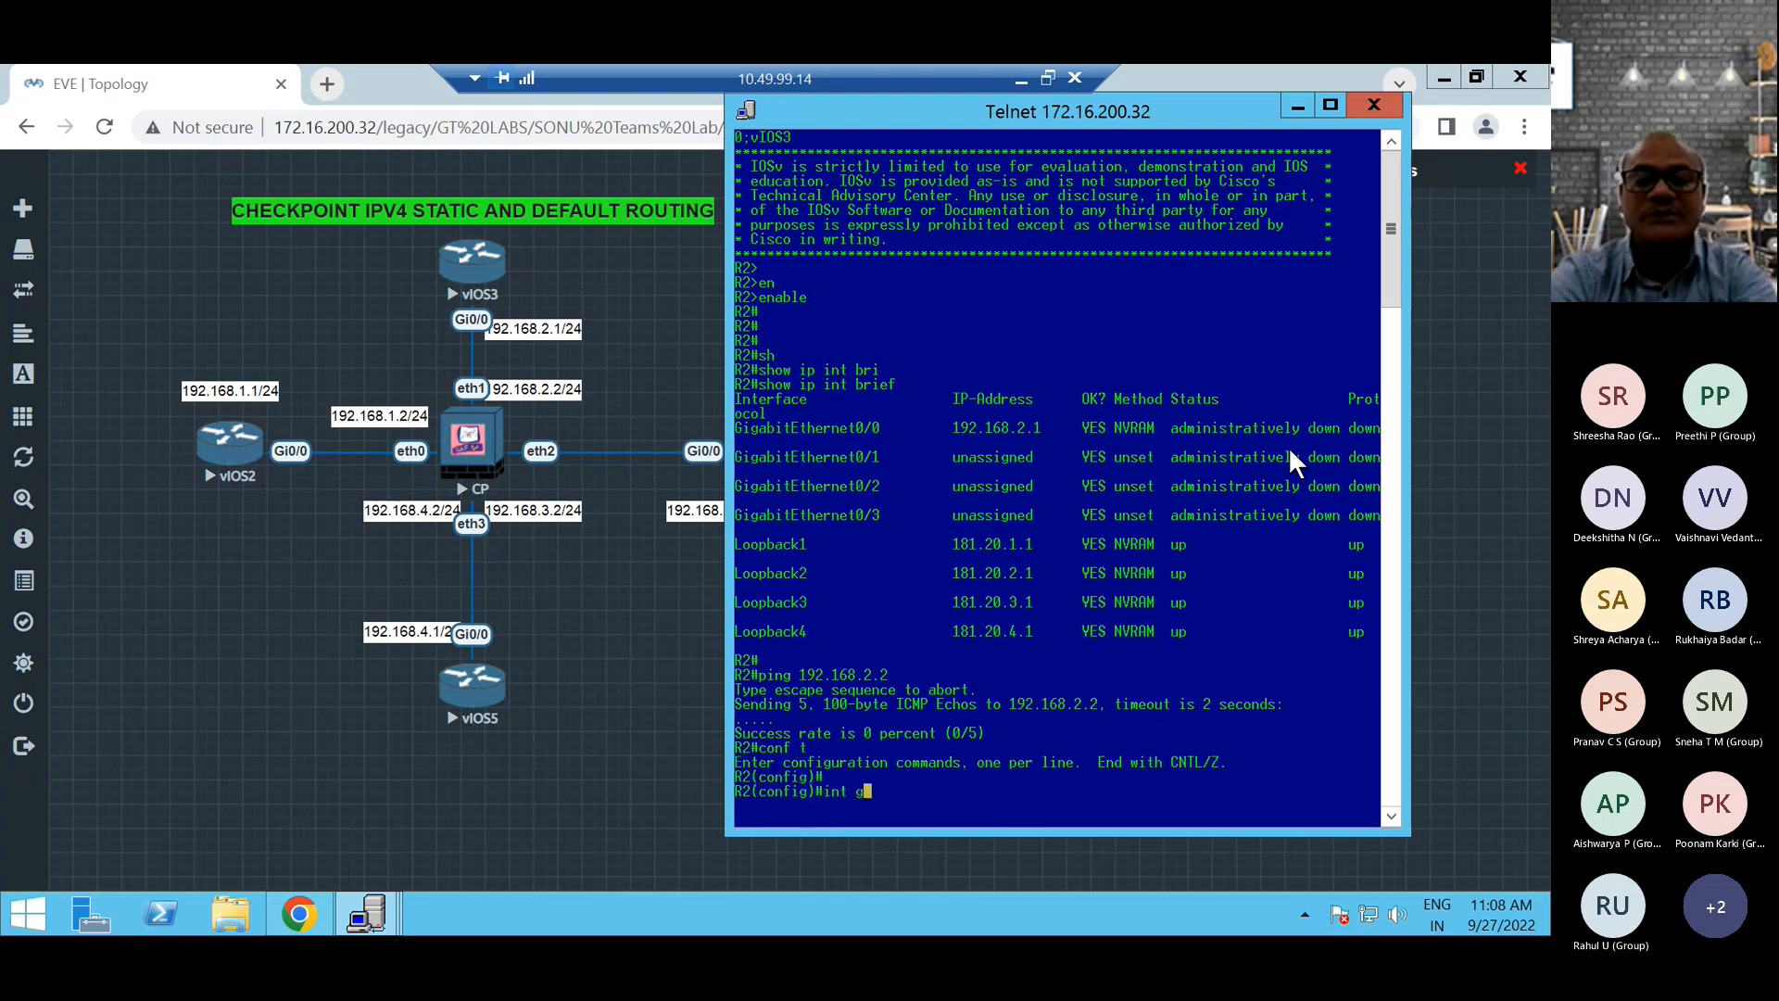
key("Return")
key("Return")
Issue shutdown and no shutdown on R2's gi0/0 to enable the interface.
type("sh")
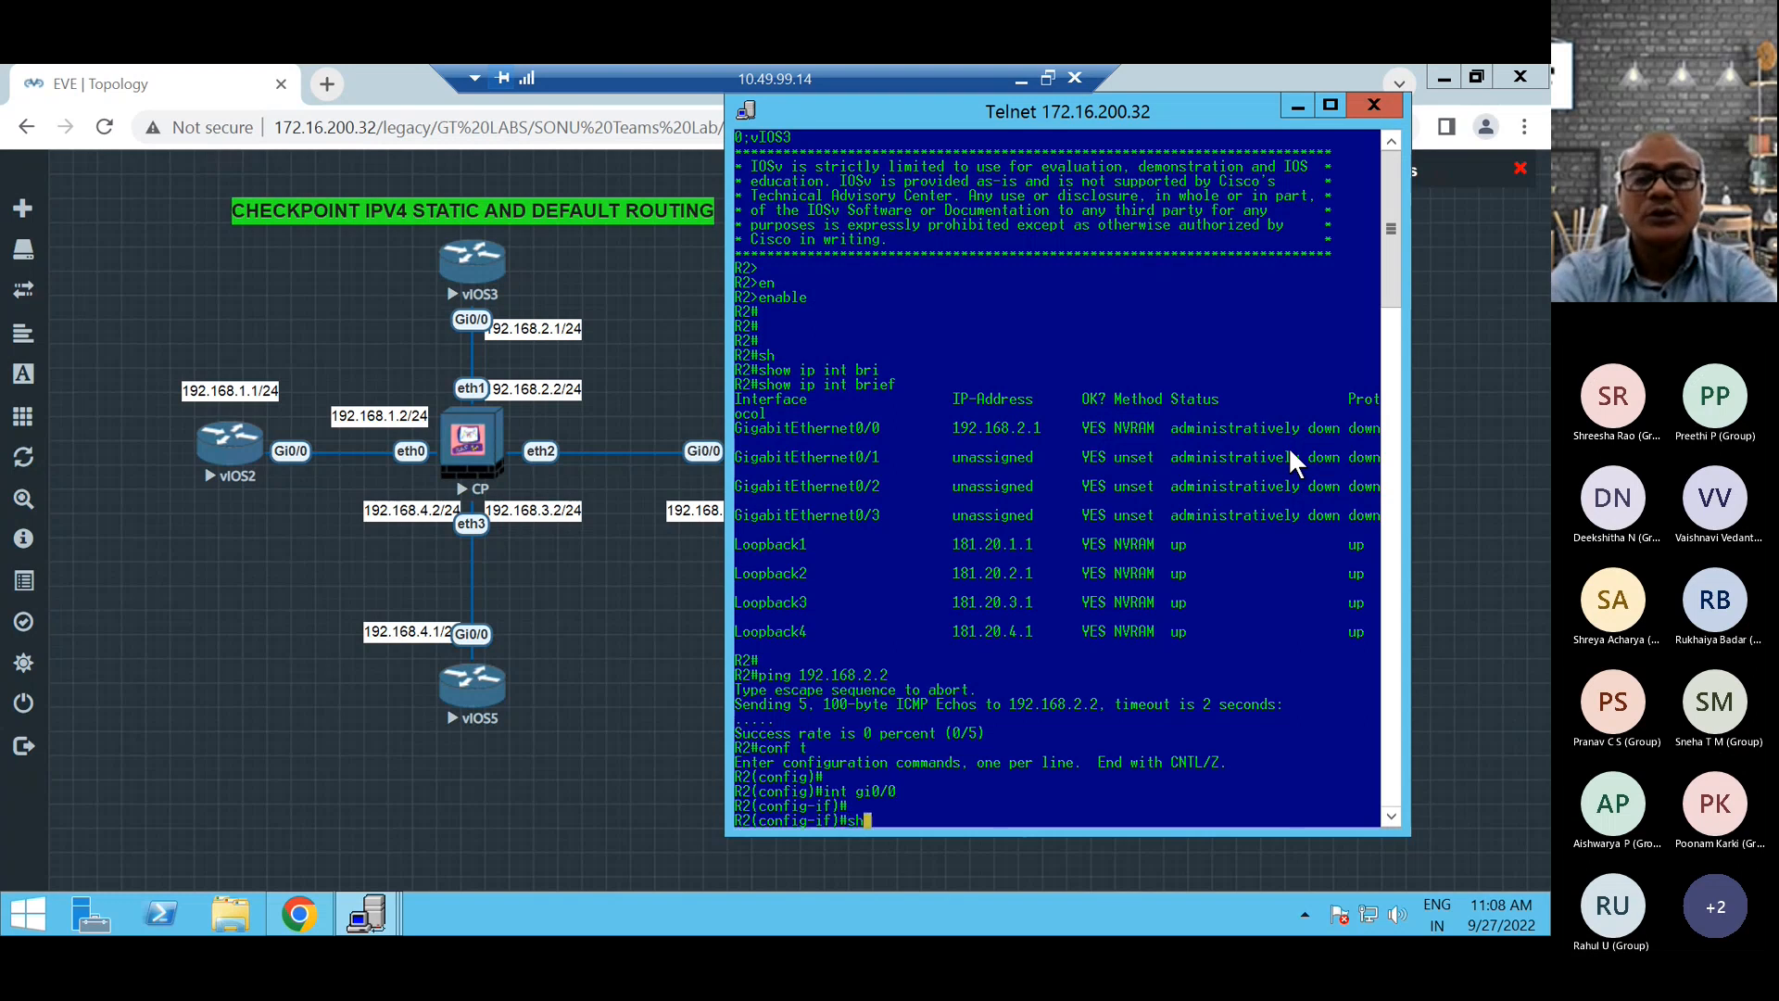
key("Tab")
key("Return")
key("Return")
key("Return")
key("Return")
key("Return")
key("Return")
key("Return")
key("Return")
type("no sh")
key("Tab")
key("Return")
key("Return")
key("Return")
key("Return")
key("Return")
key("Return")
key("Return")
key("Return")
key("Return")
key("Return")
key("Return")
key("Return")
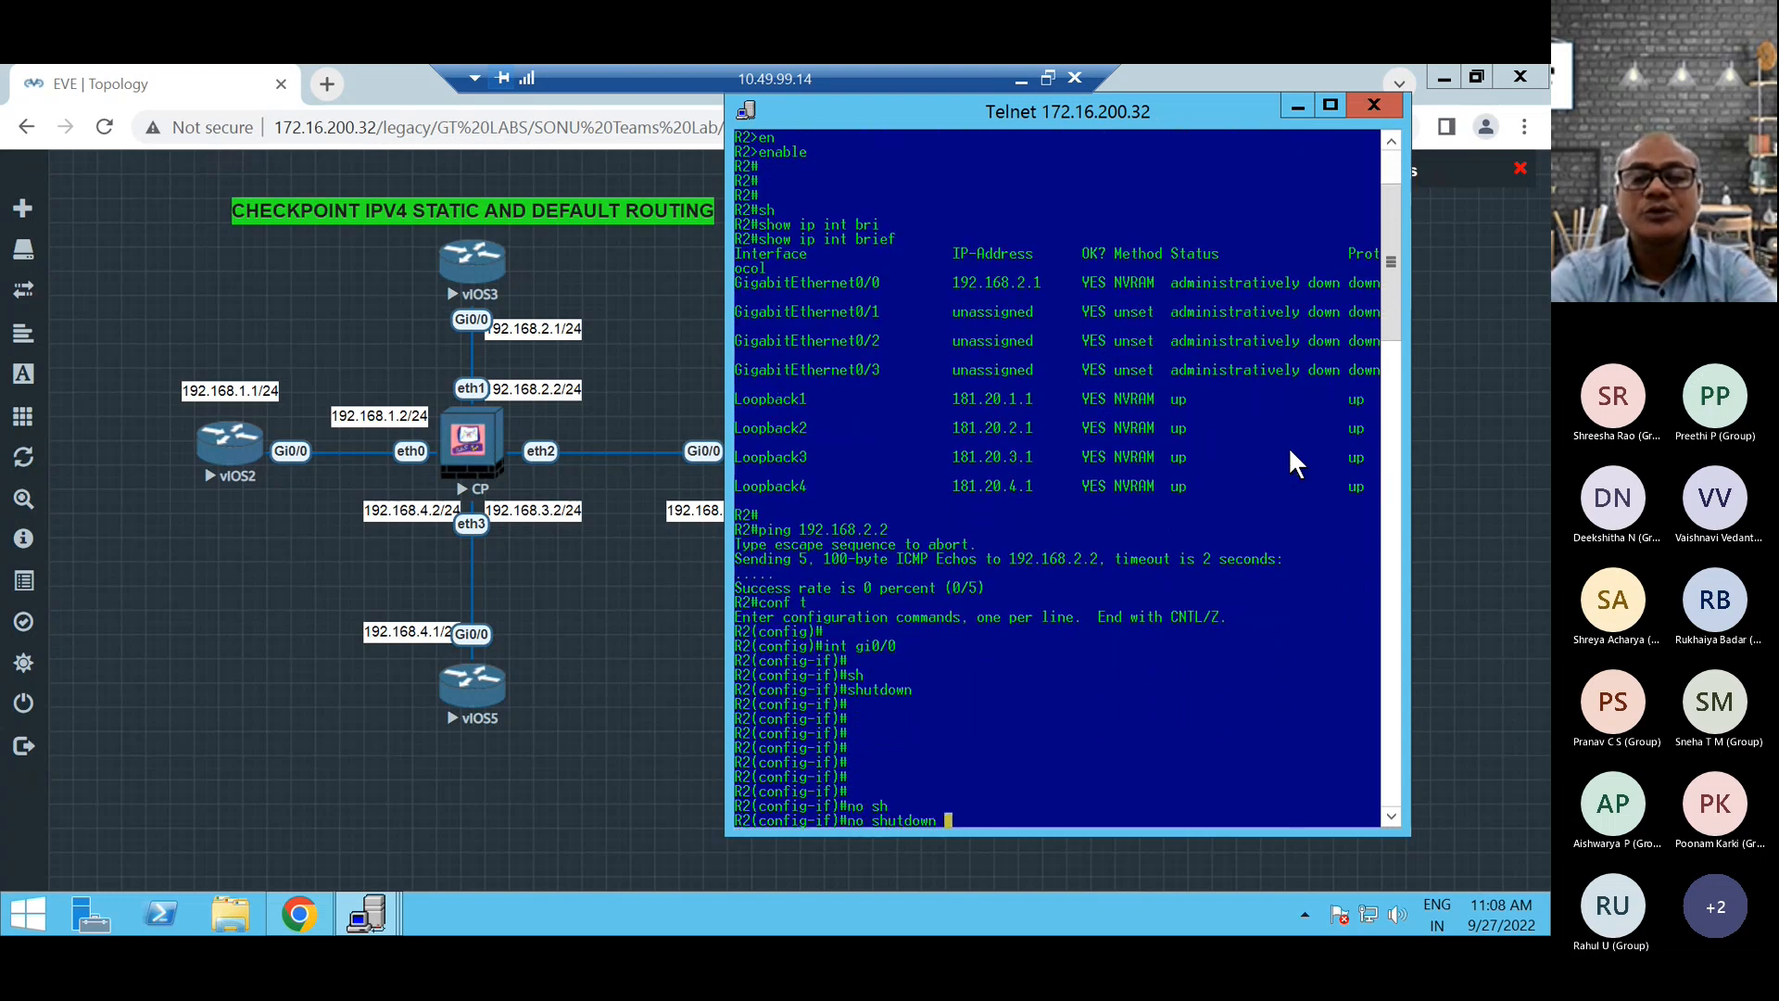
Leave R2's interface configuration mode with end and return to the privileged prompt.
type("\\end")
key("Return")
key("Return")
key("Return")
key("Return")
key("Return")
key("Return")
type("end")
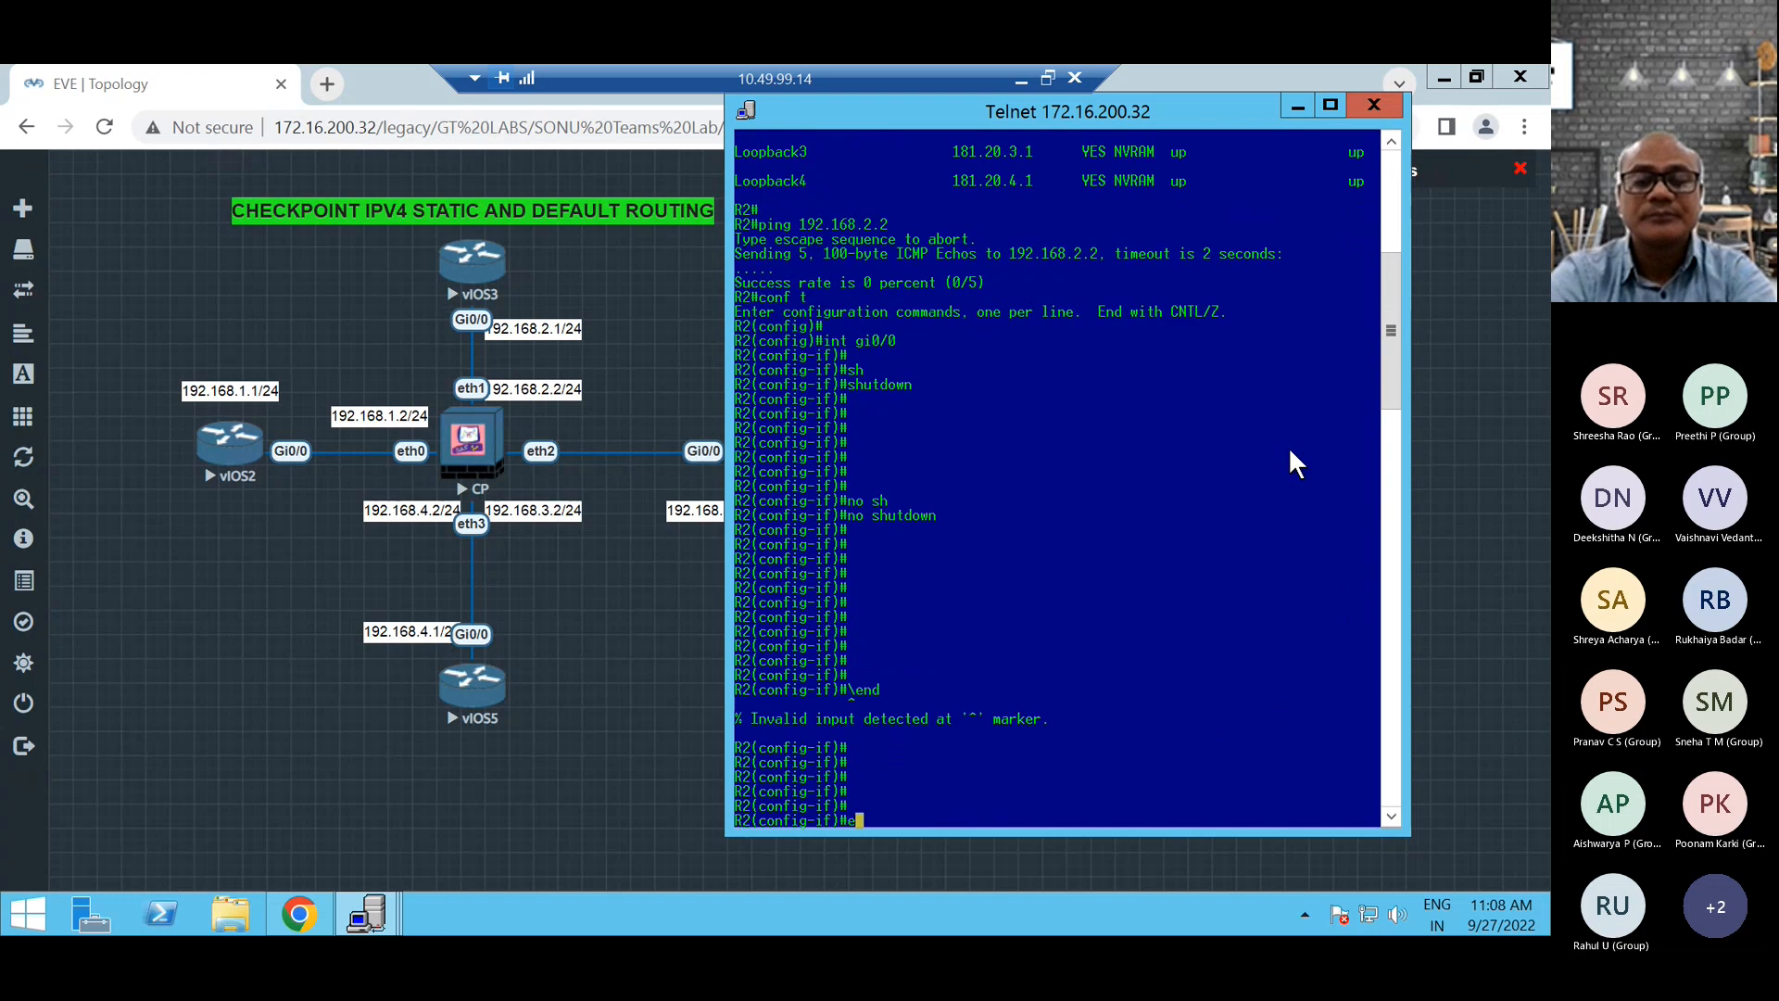
key("Return")
key("Return")
key("Return")
key("Return")
key("Return")
key("Return")
key("Return")
key("Return")
Ping 192.168.2.2 twice from R2 to test the enabled link to the firewall.
type("ping 192.168.2.2")
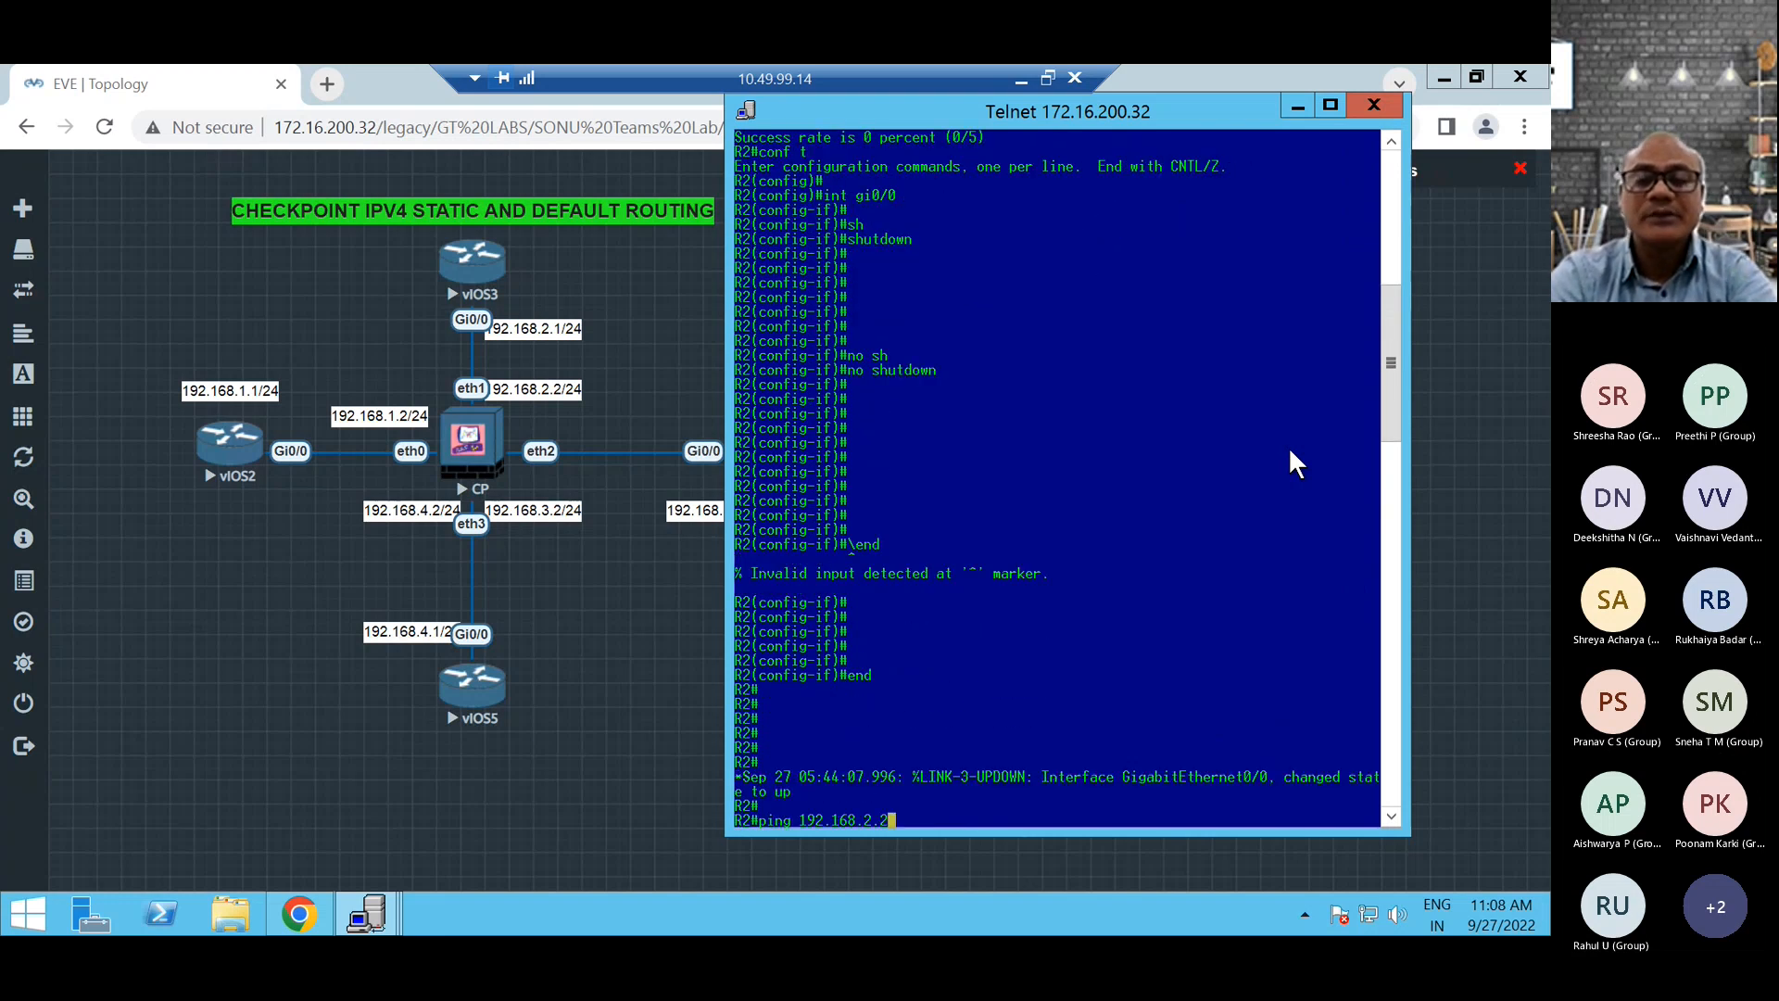
key("Return")
key("Return")
key("Return")
key("Return")
key("Return")
key("Return")
key("Return")
key("Return")
key("Return")
key("Return")
key("Return")
key("Return")
key("Return")
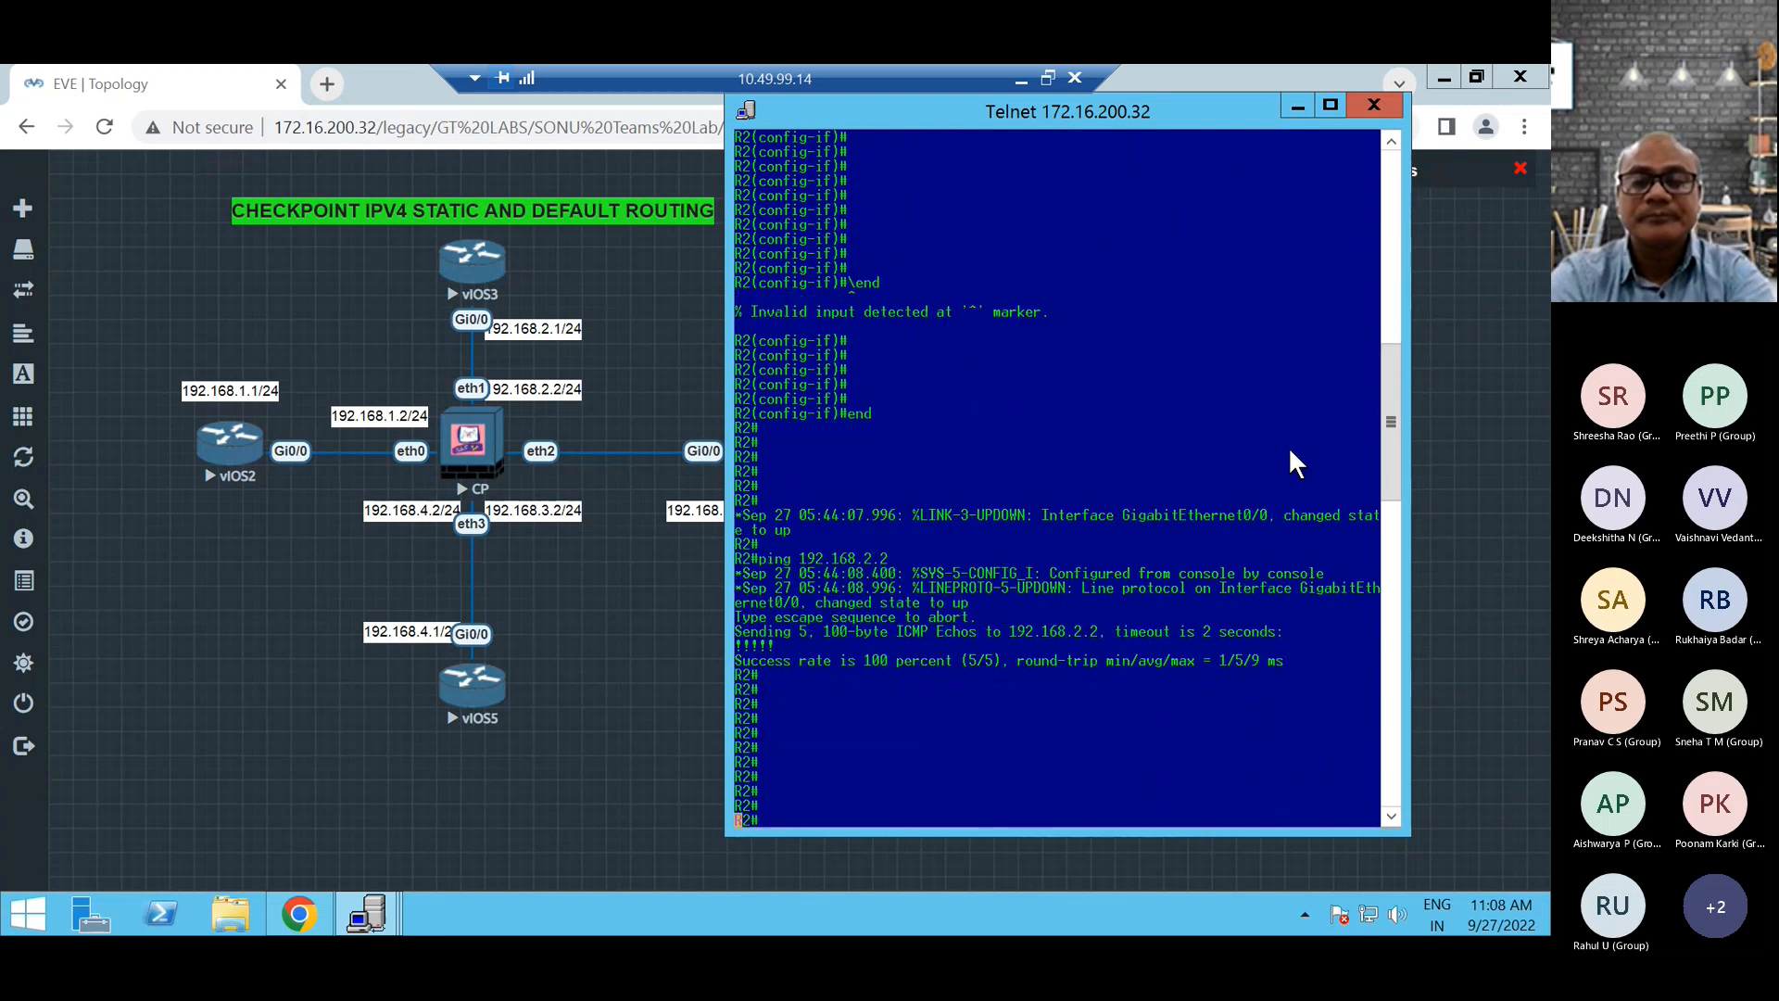
key("Up")
key("Return")
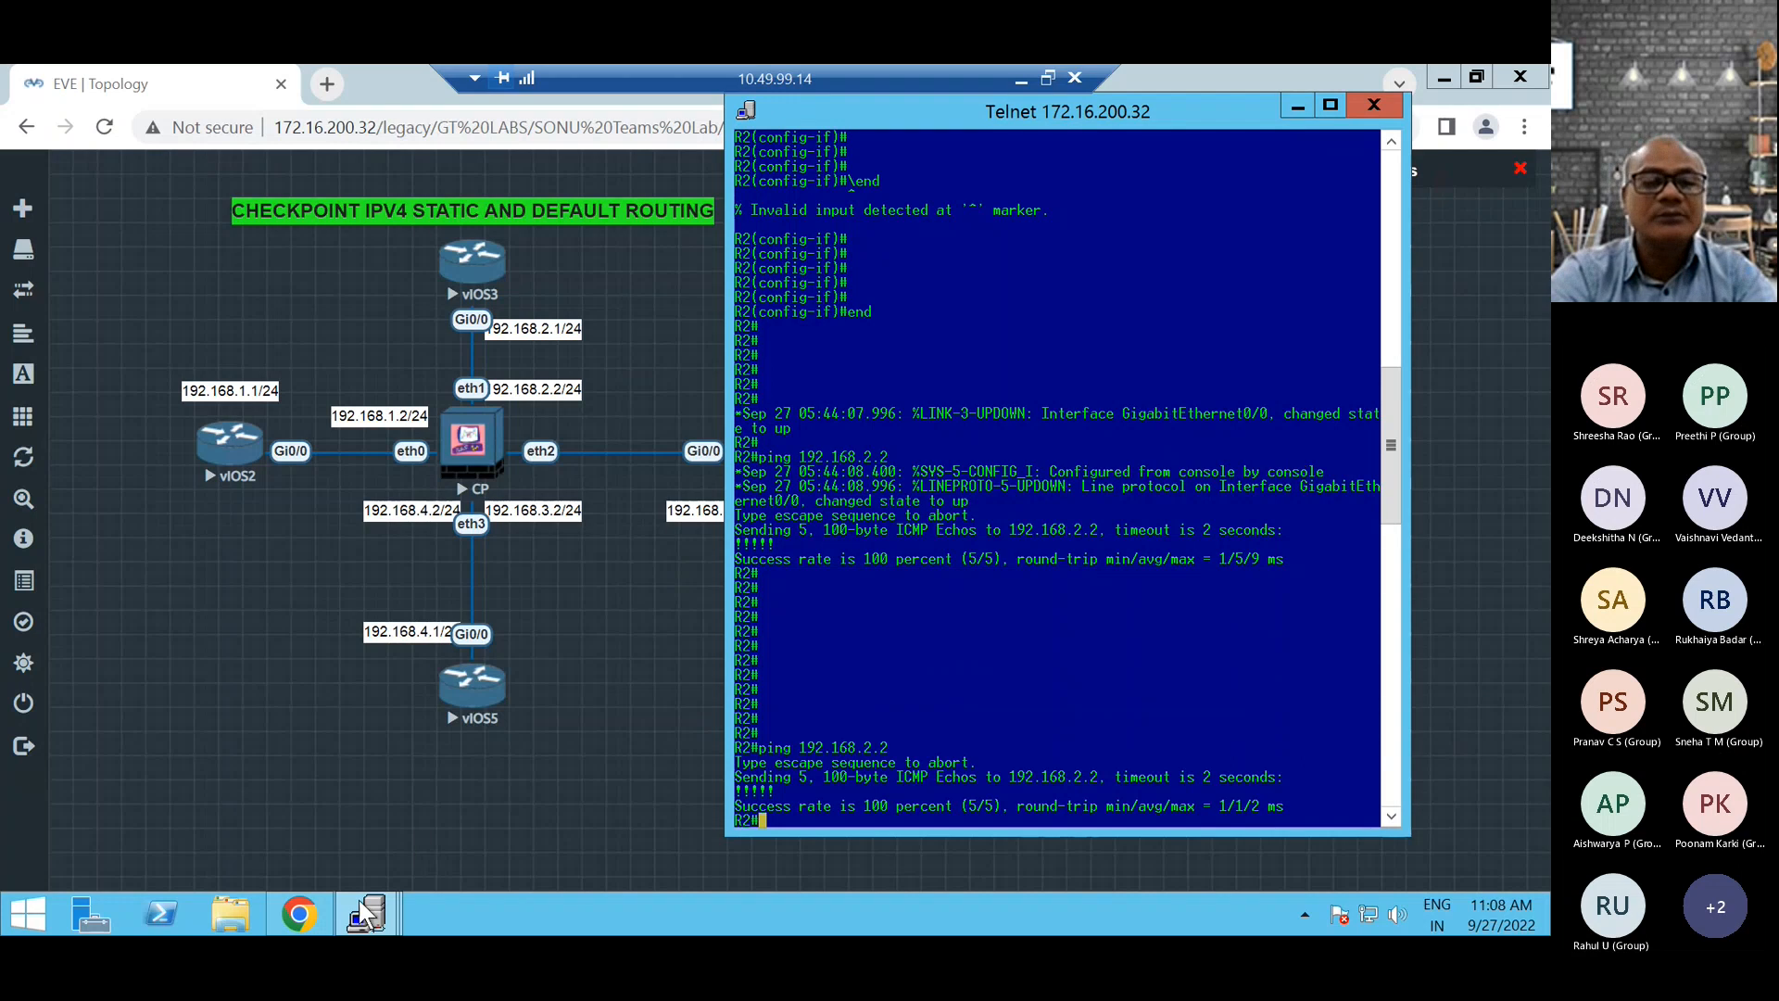
mouse_move(366, 912)
left_click(431, 814)
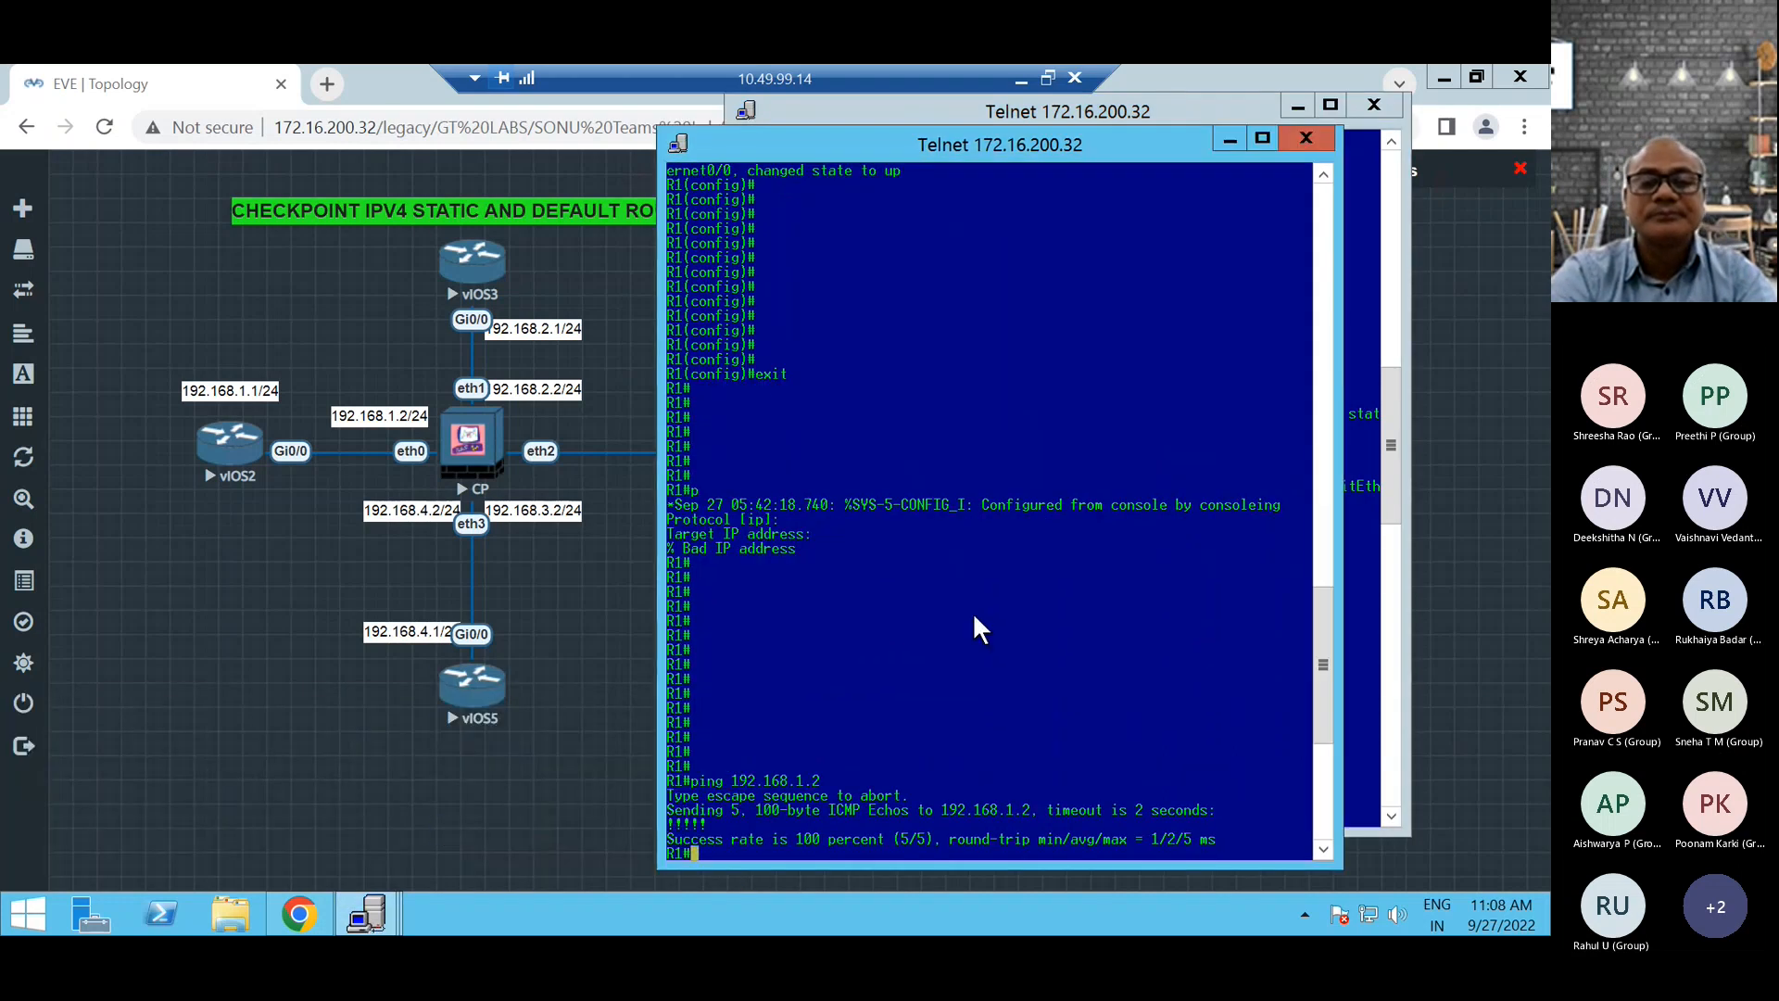
key("Return")
key("Return")
key("Return")
key("Return")
key("Return")
key("Return")
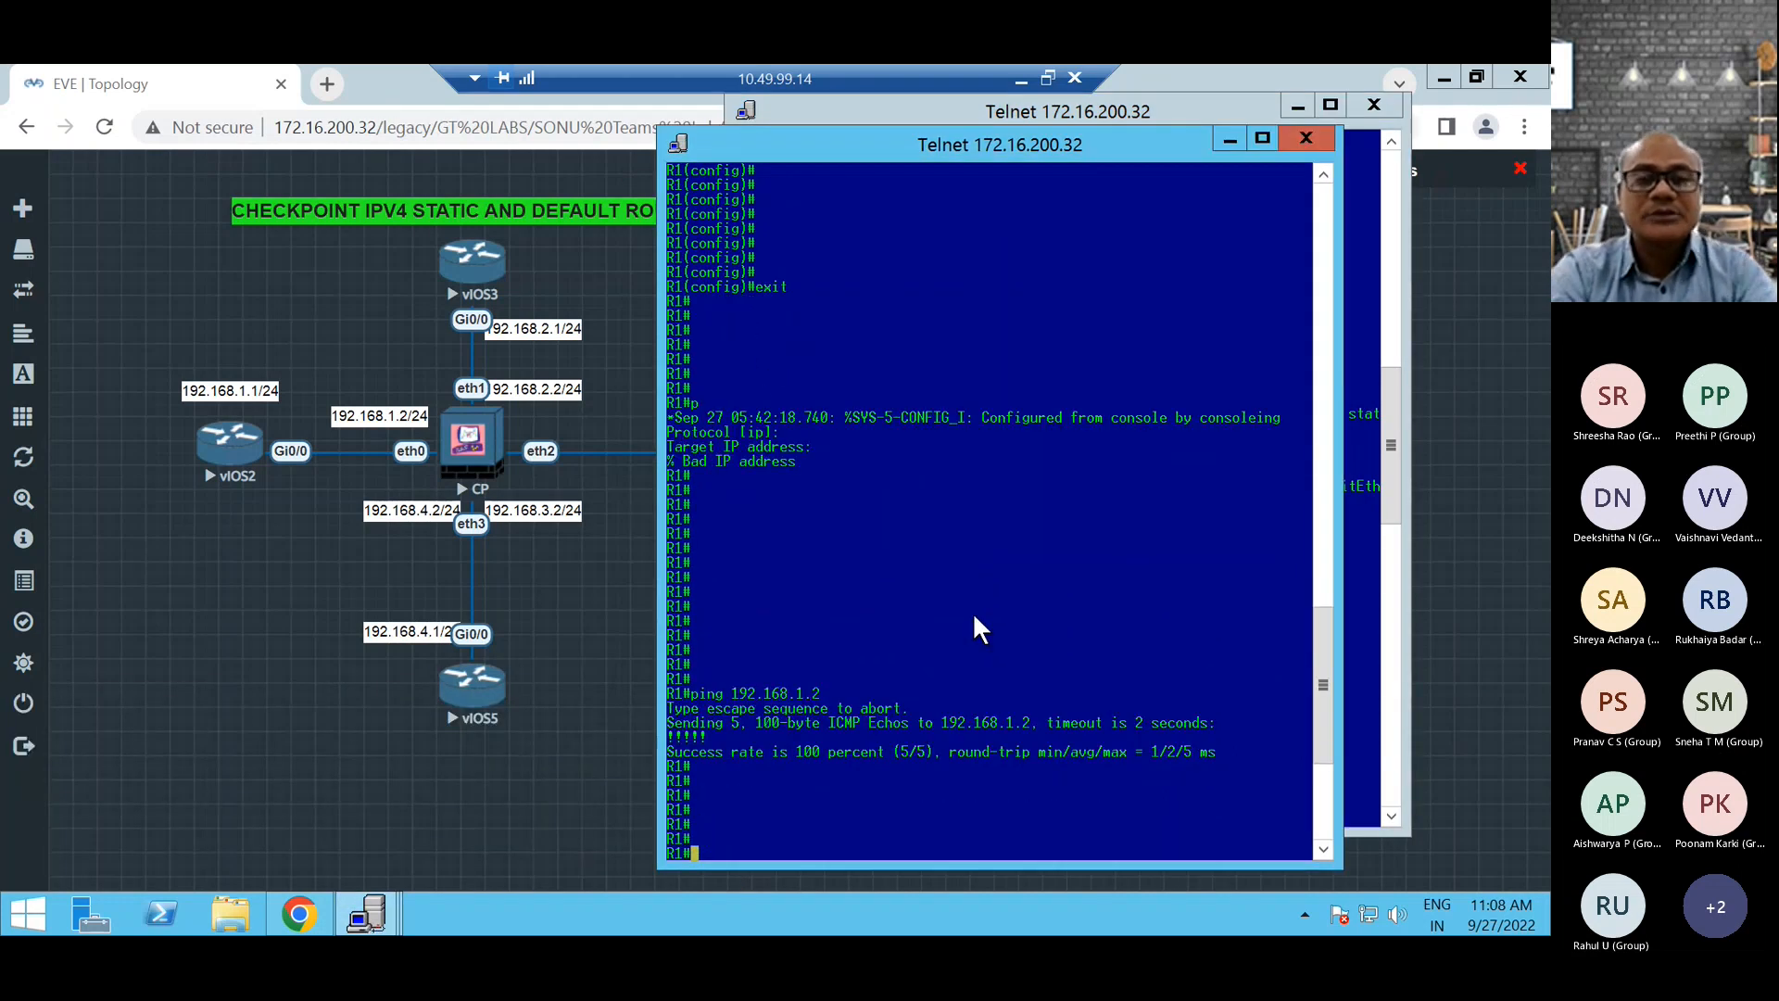
mouse_move(372, 906)
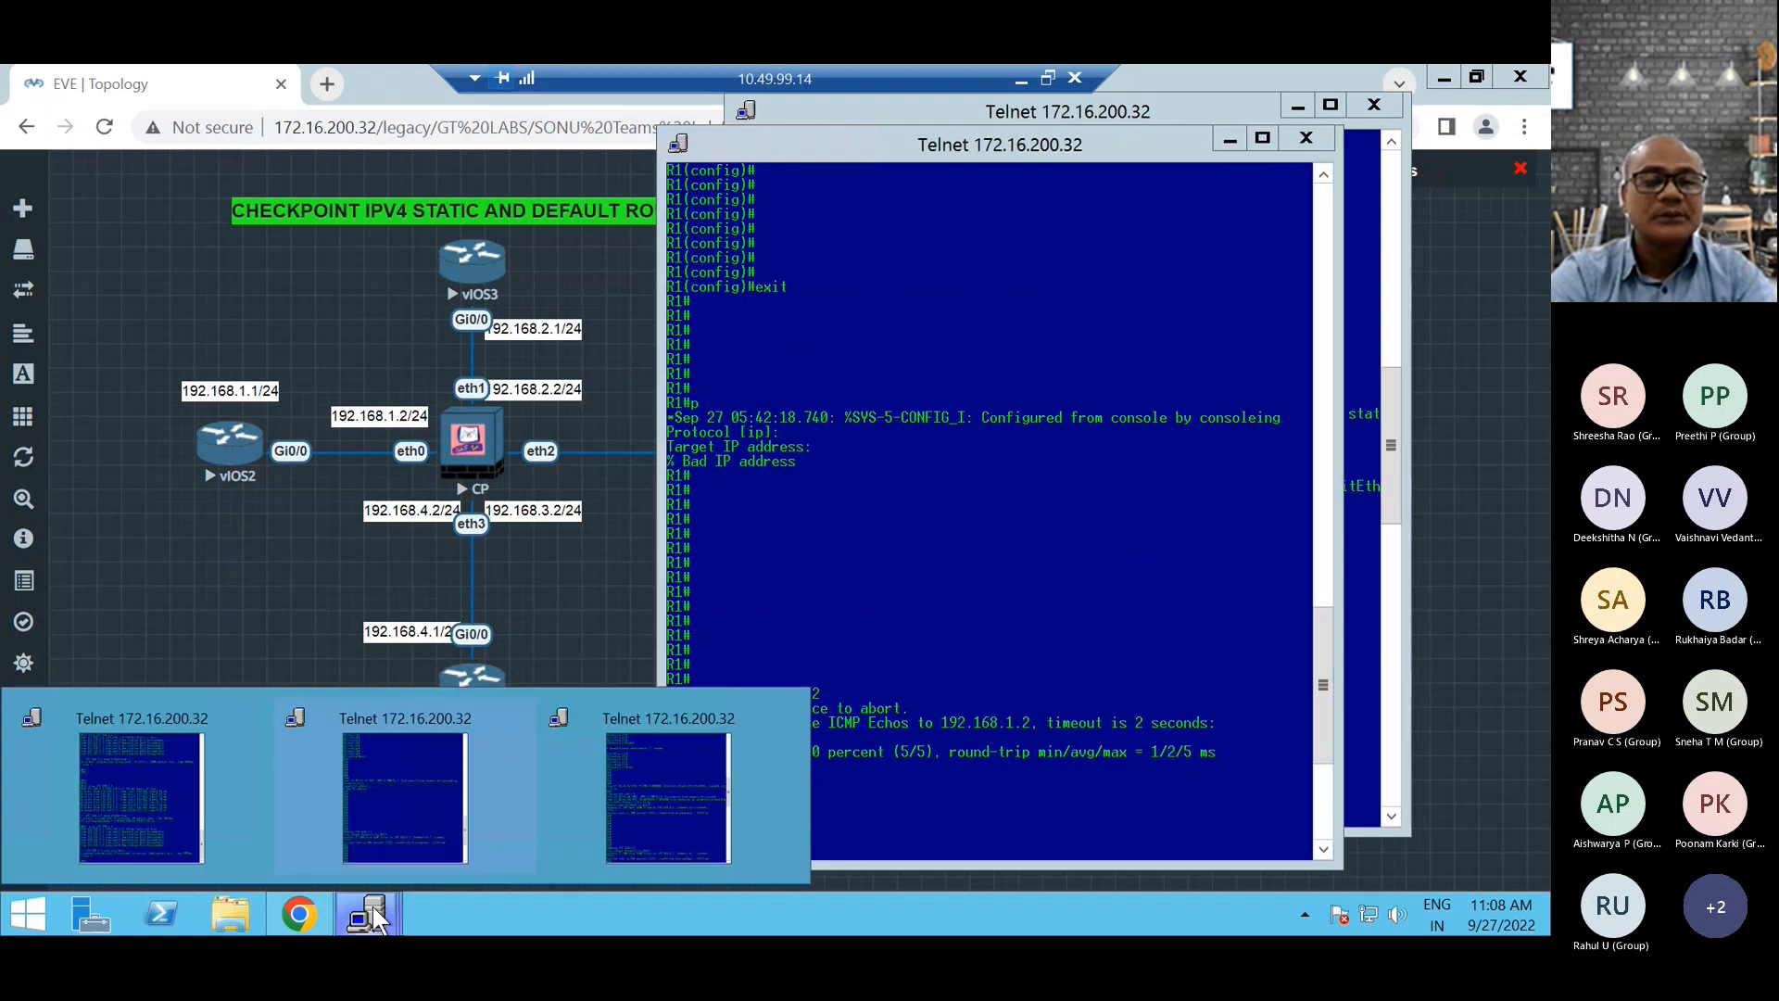
left_click(665, 780)
Switch to the firewall's Telnet console and set its hostname to CHECKPOINT_FW with set hostname.
mouse_move(366, 913)
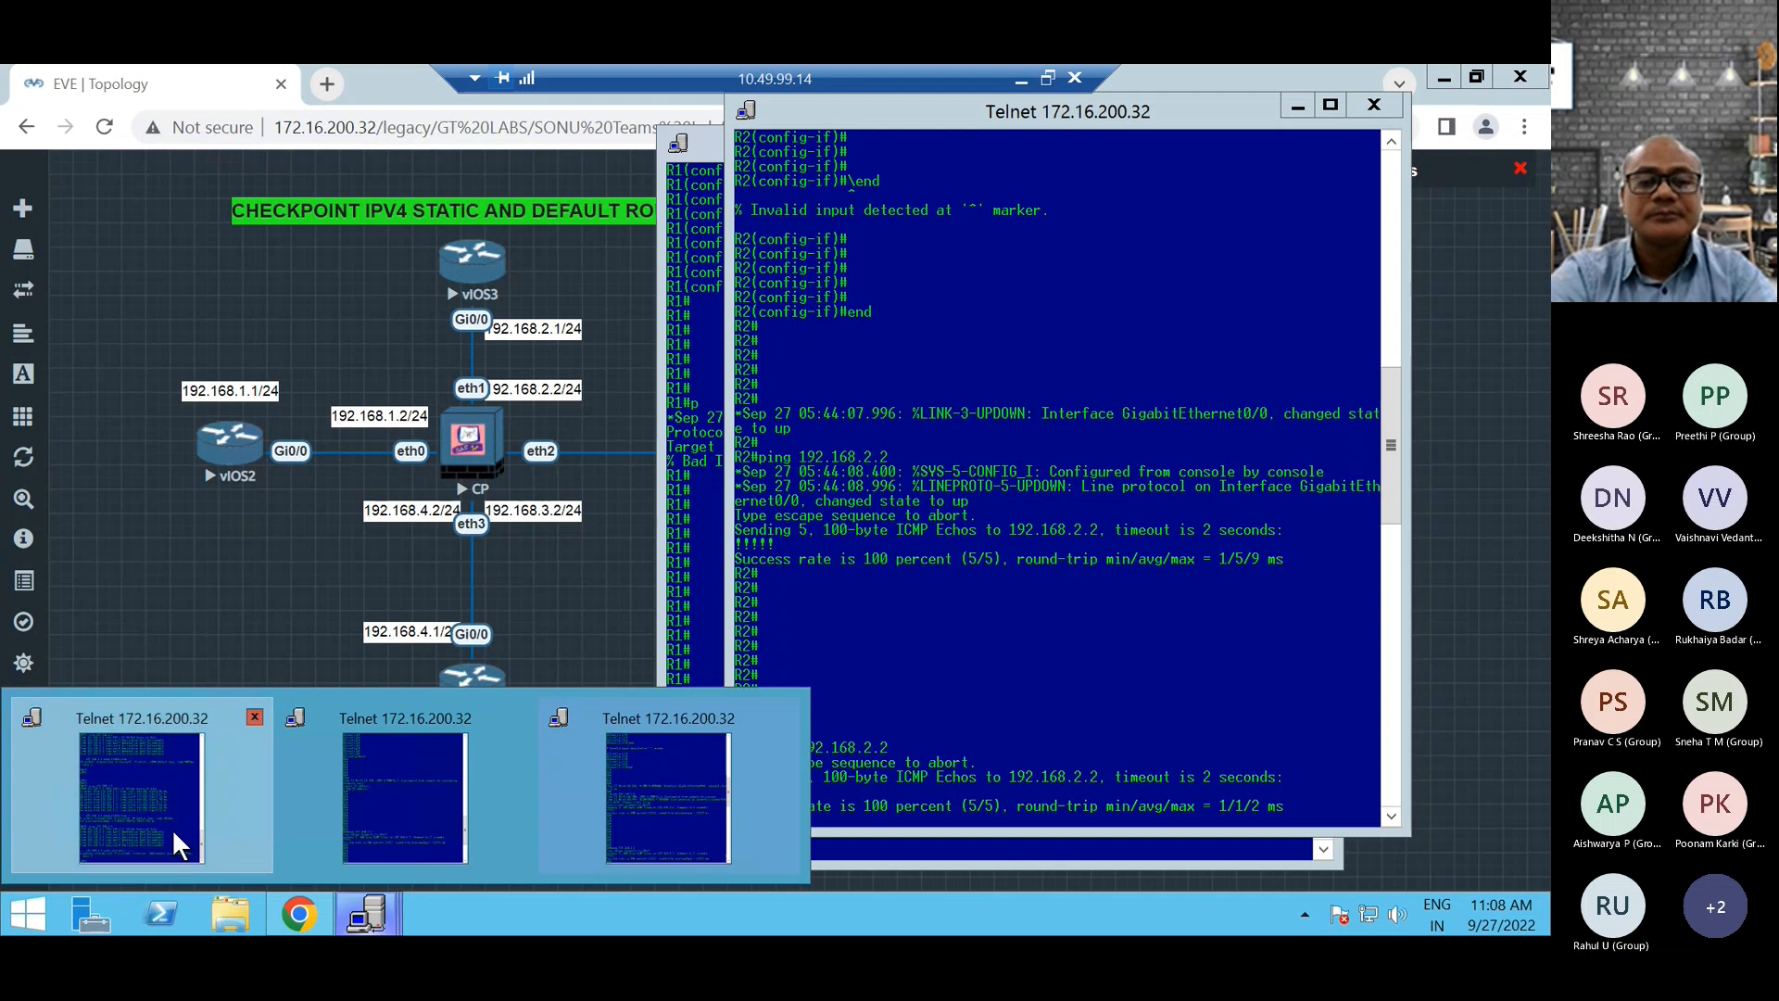
left_click(173, 832)
key("Return")
key("Return")
key("Return")
key("Return")
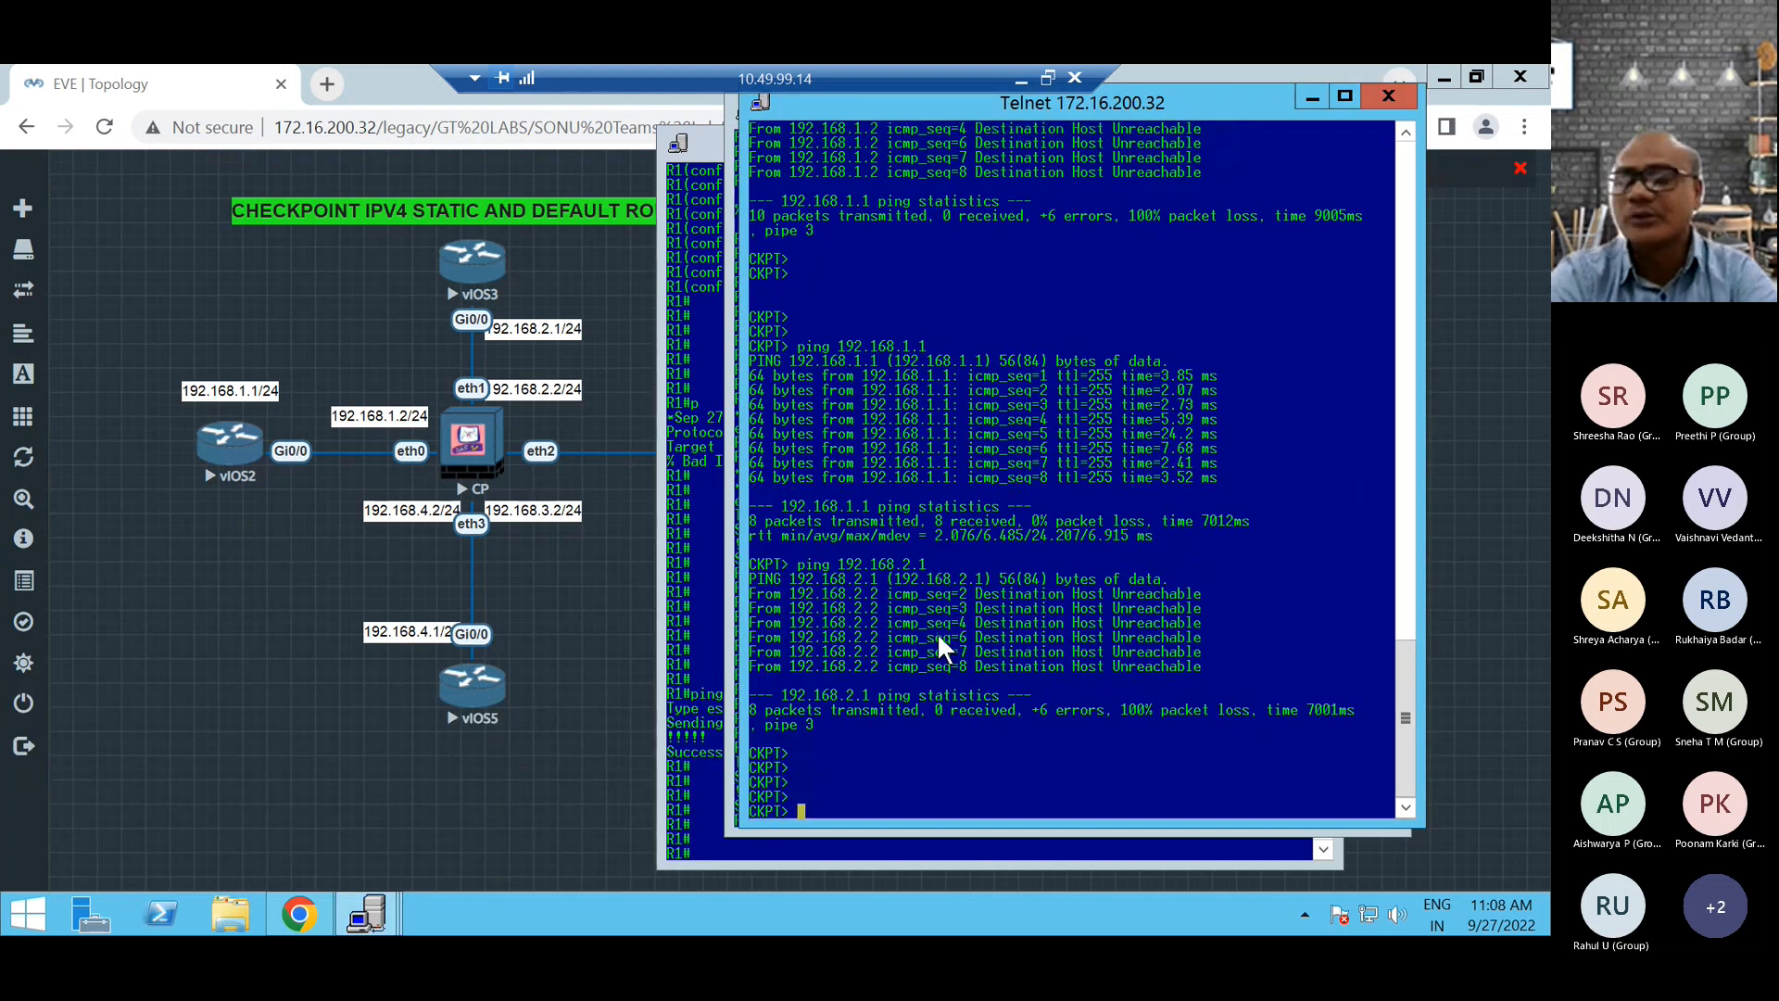
type("set hos")
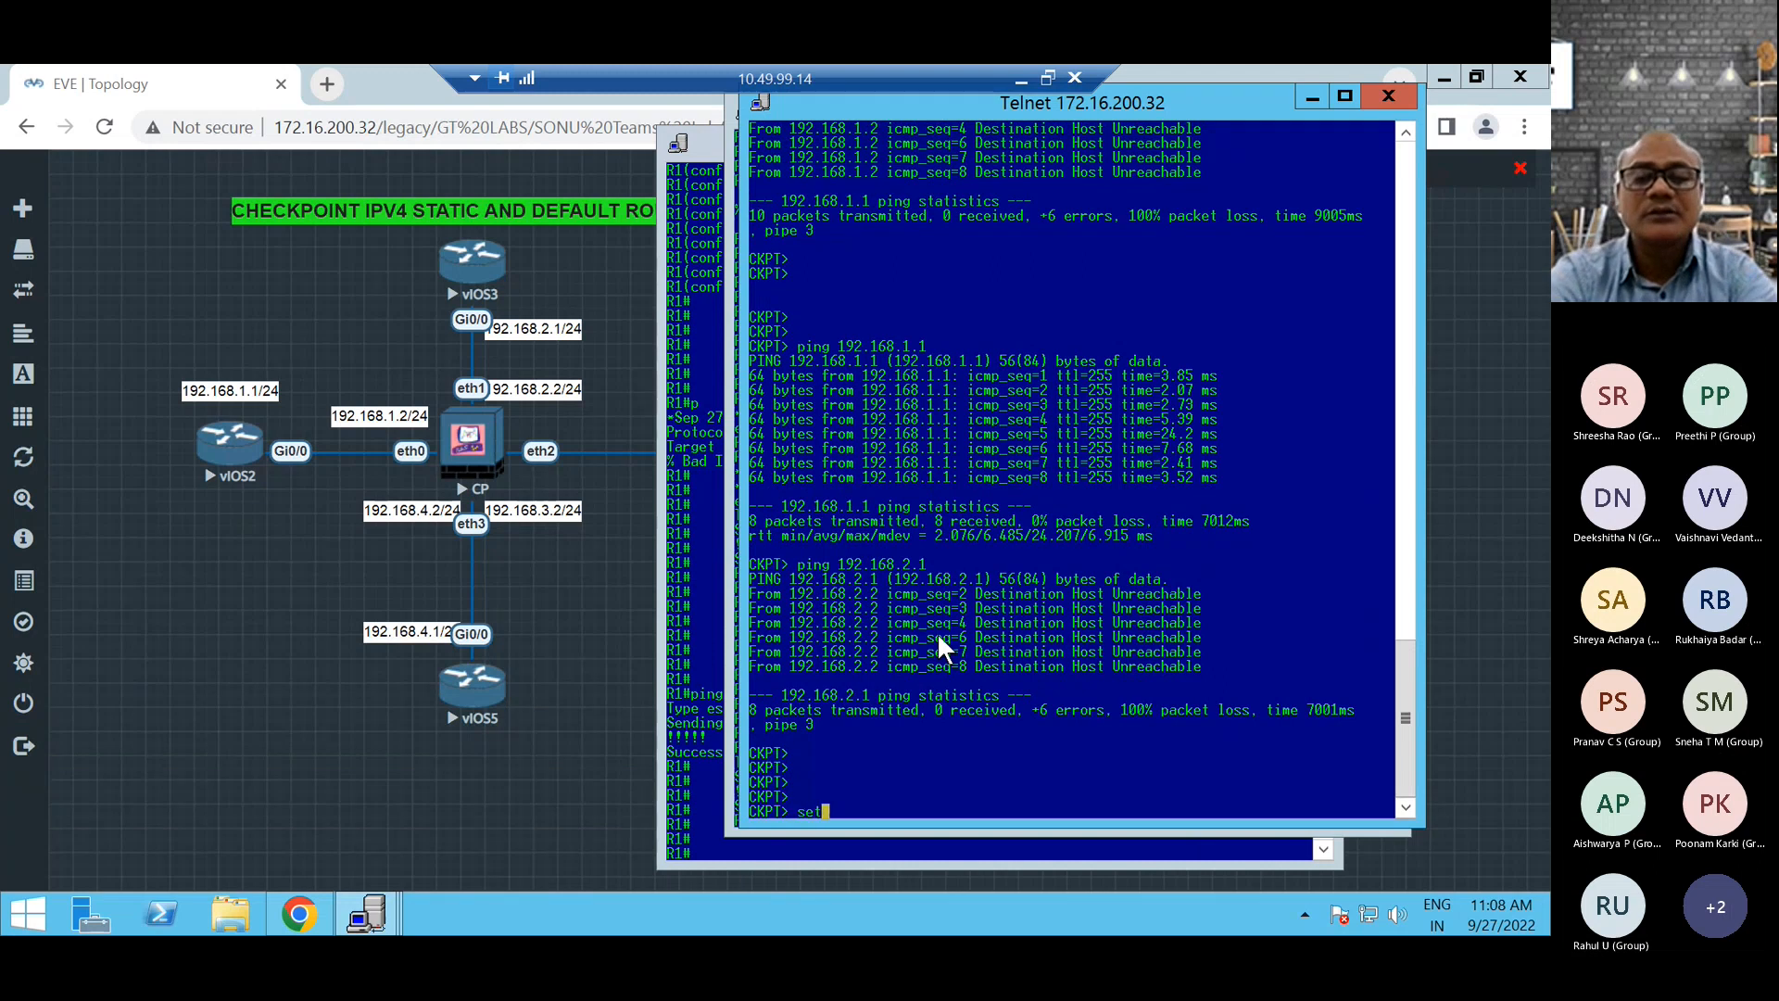
key("Tab")
type("n")
key("Tab")
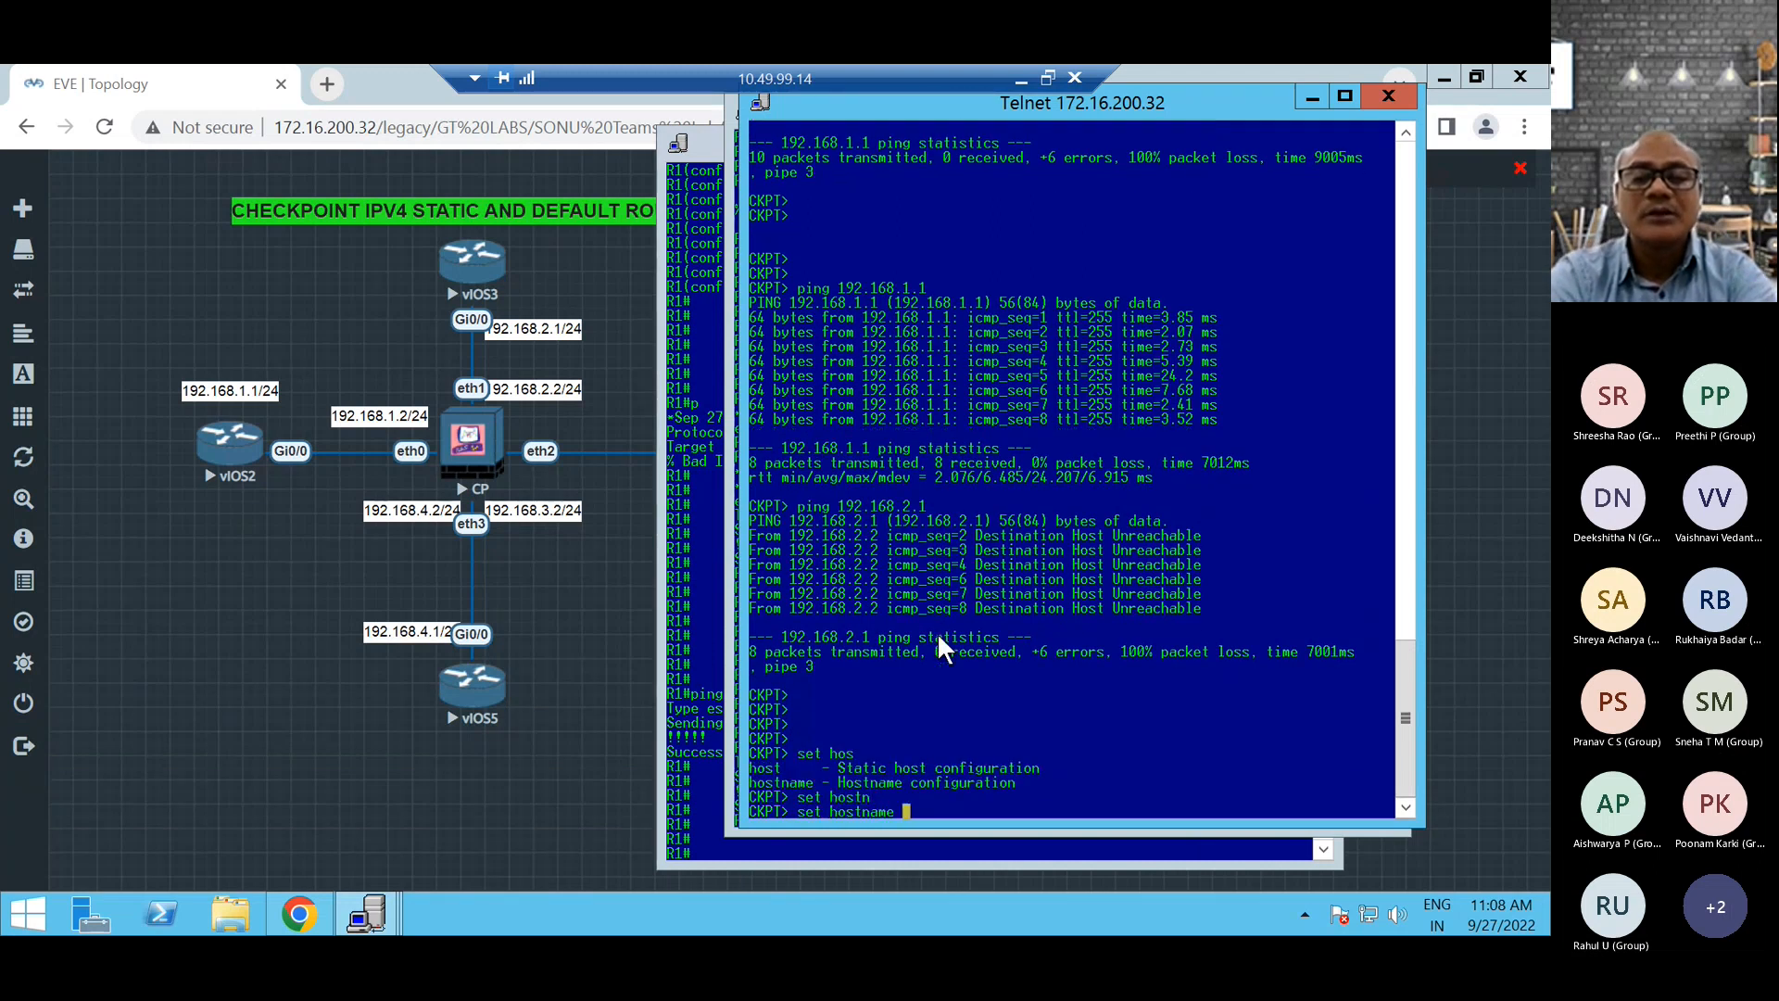
type("CH")
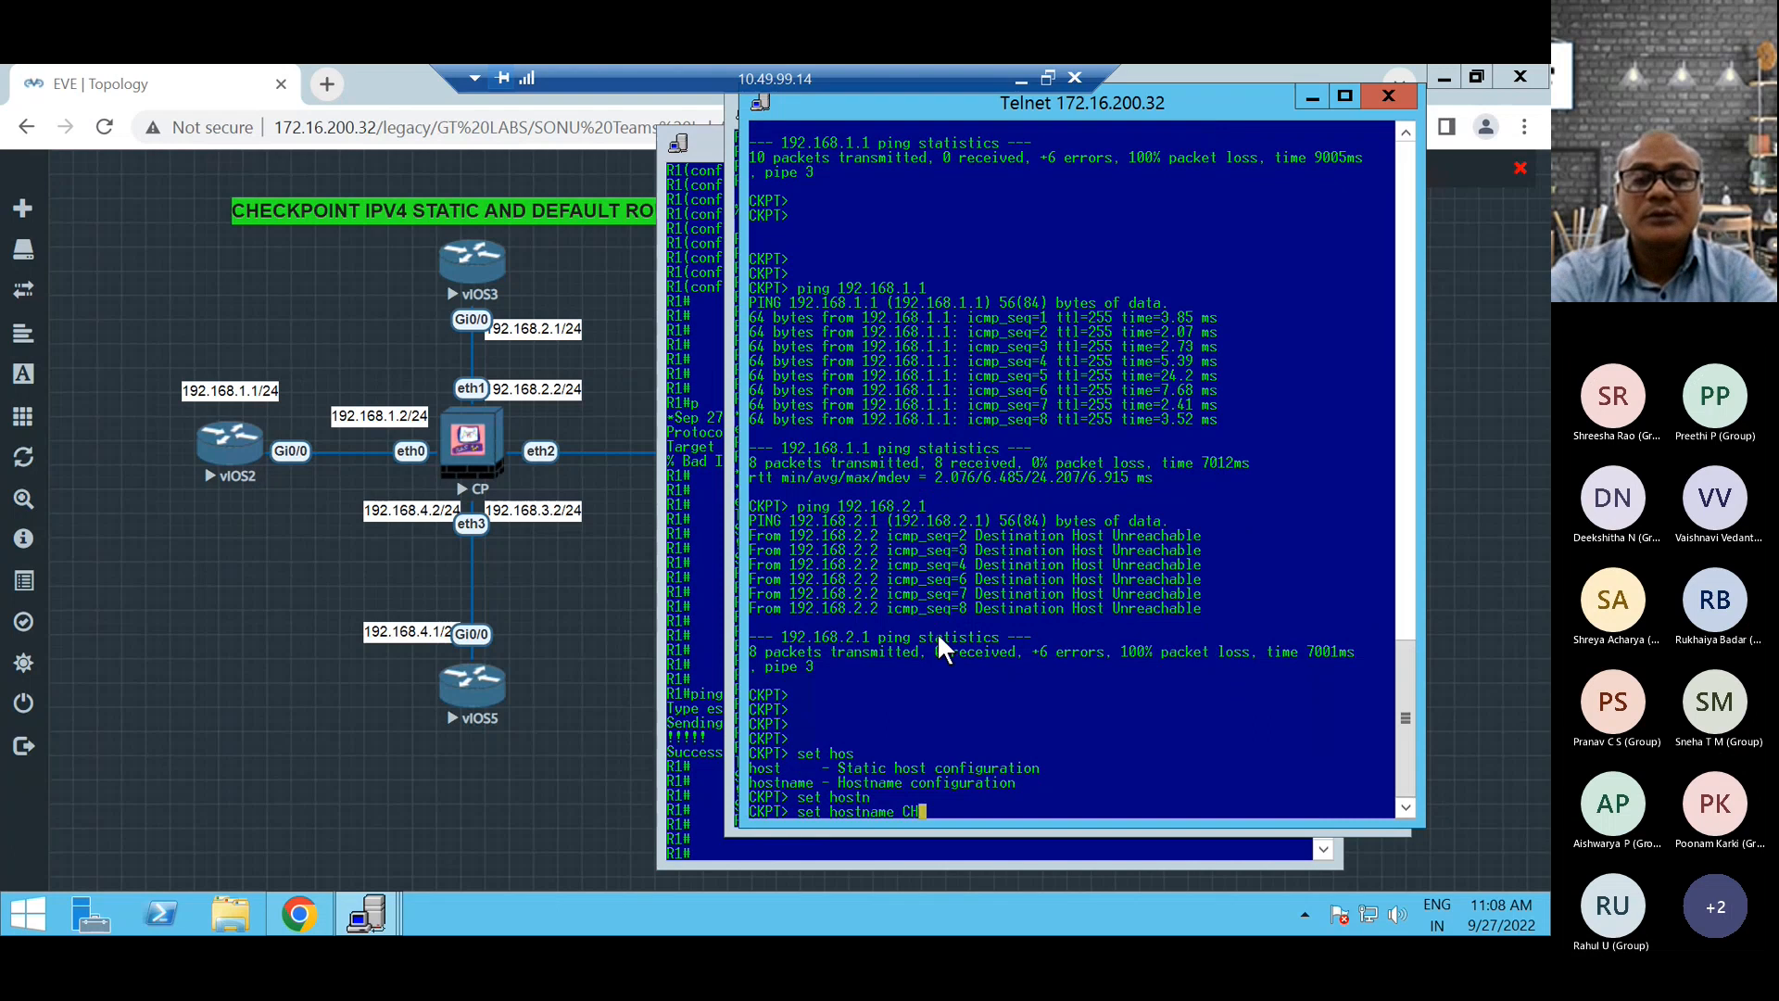
type("ECKPOINT")
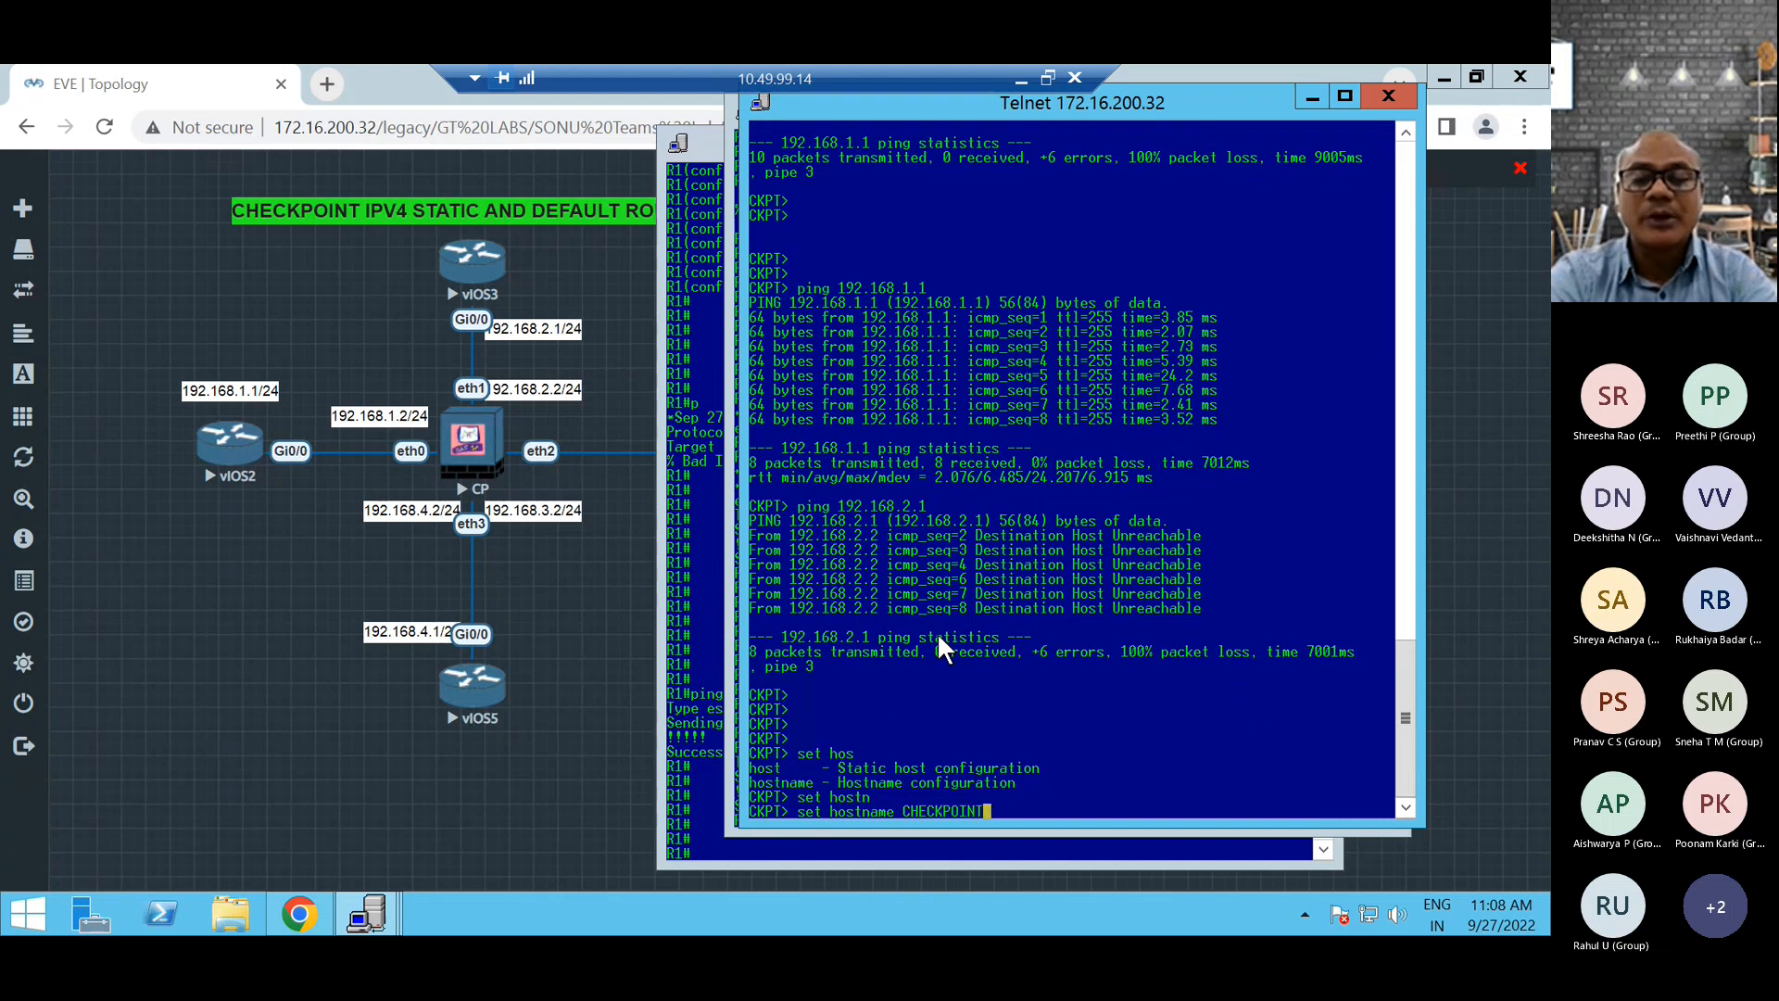
type("_FW")
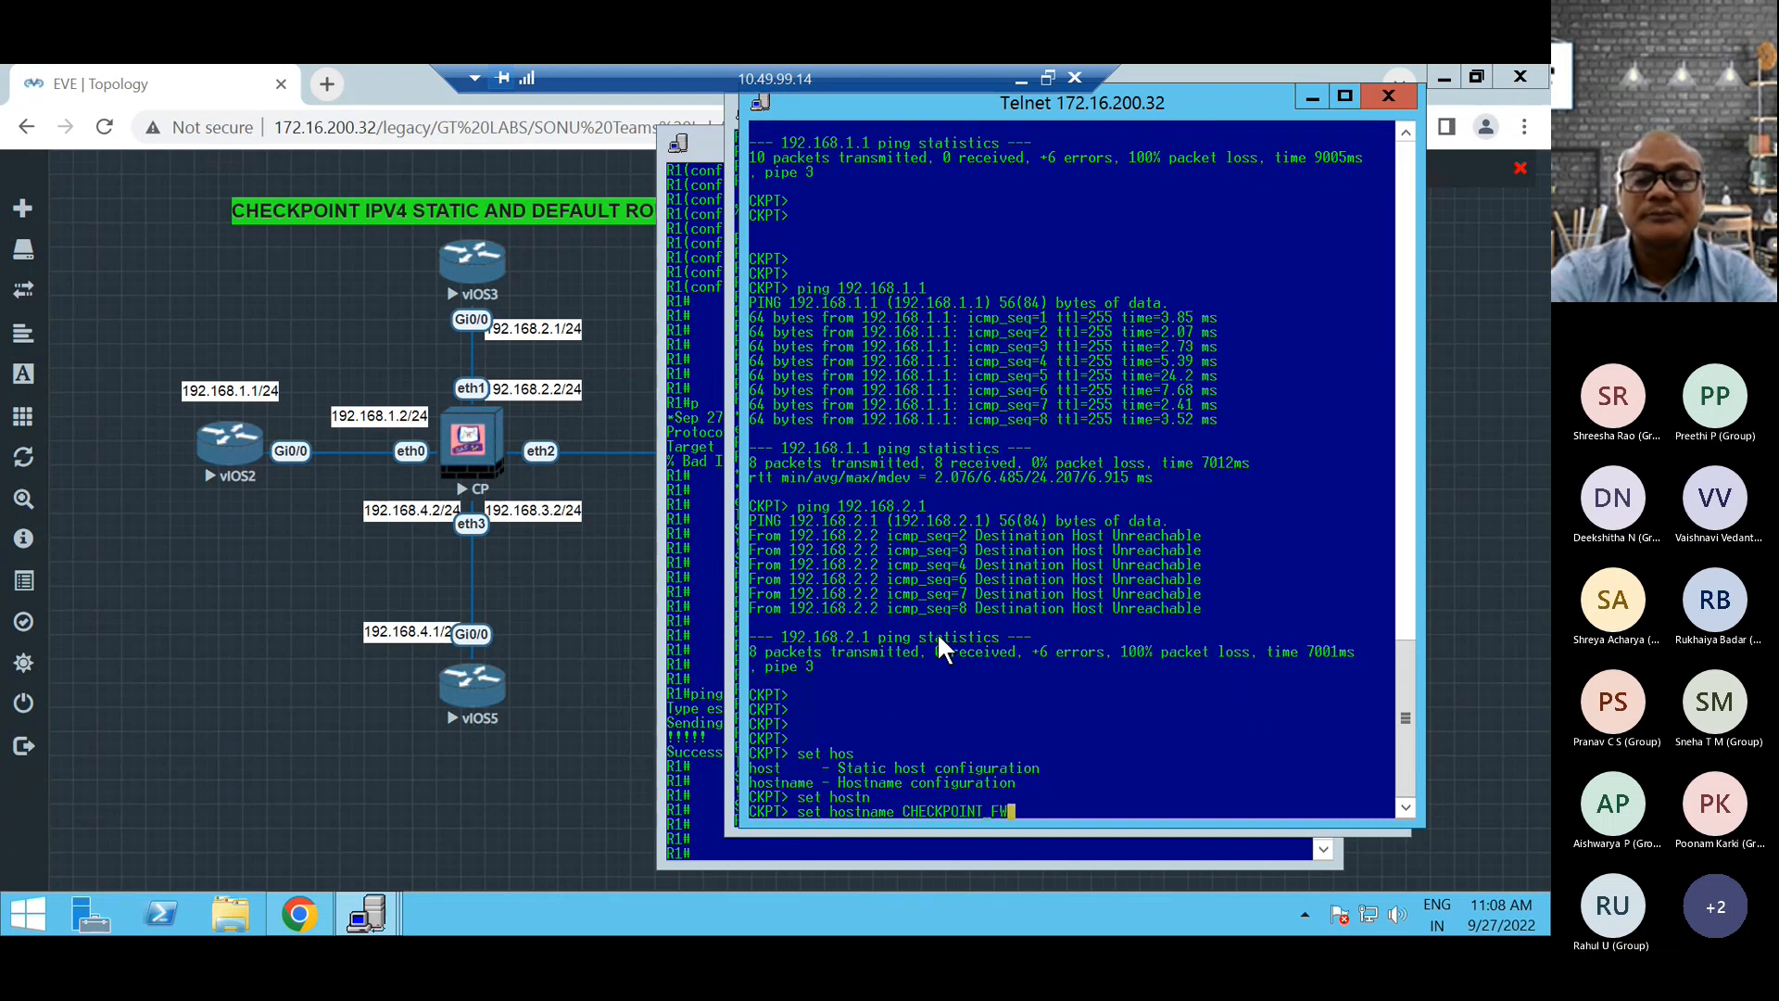
key("Return")
key("Return")
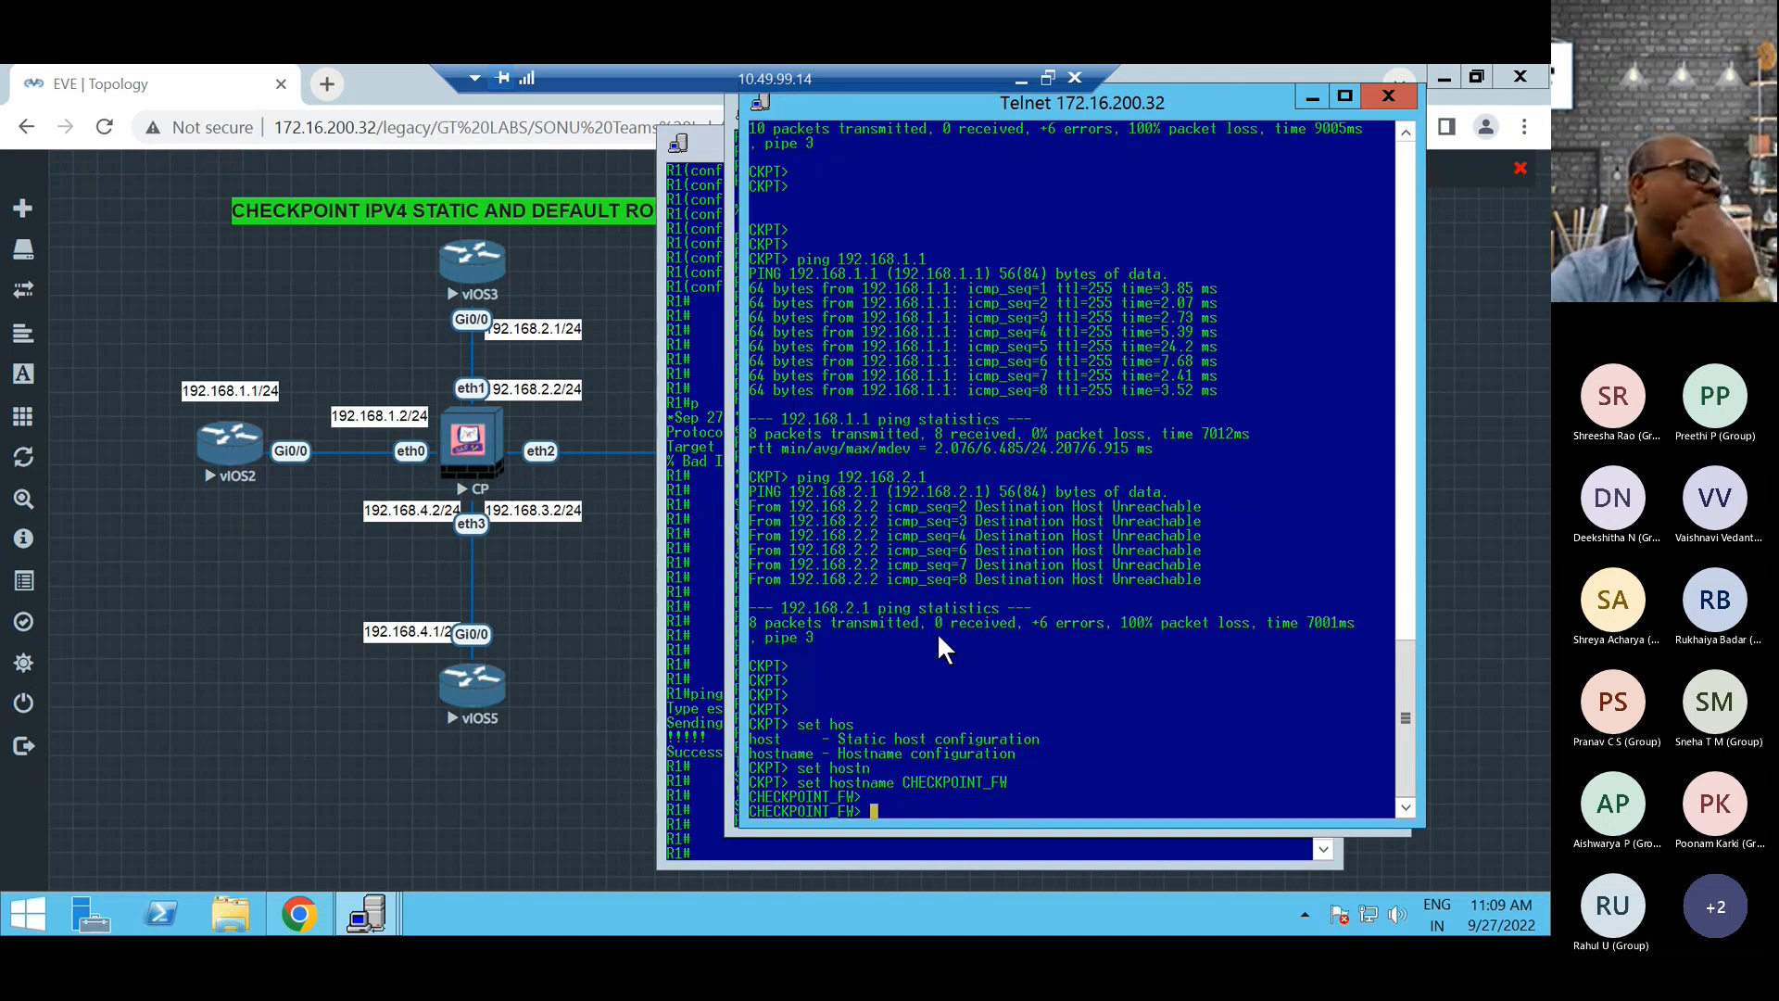
Ping 192.168.2.1 from the firewall to test the link to R2.
key("Return")
key("Return")
key("Return")
key("Return")
key("Return")
type("ping")
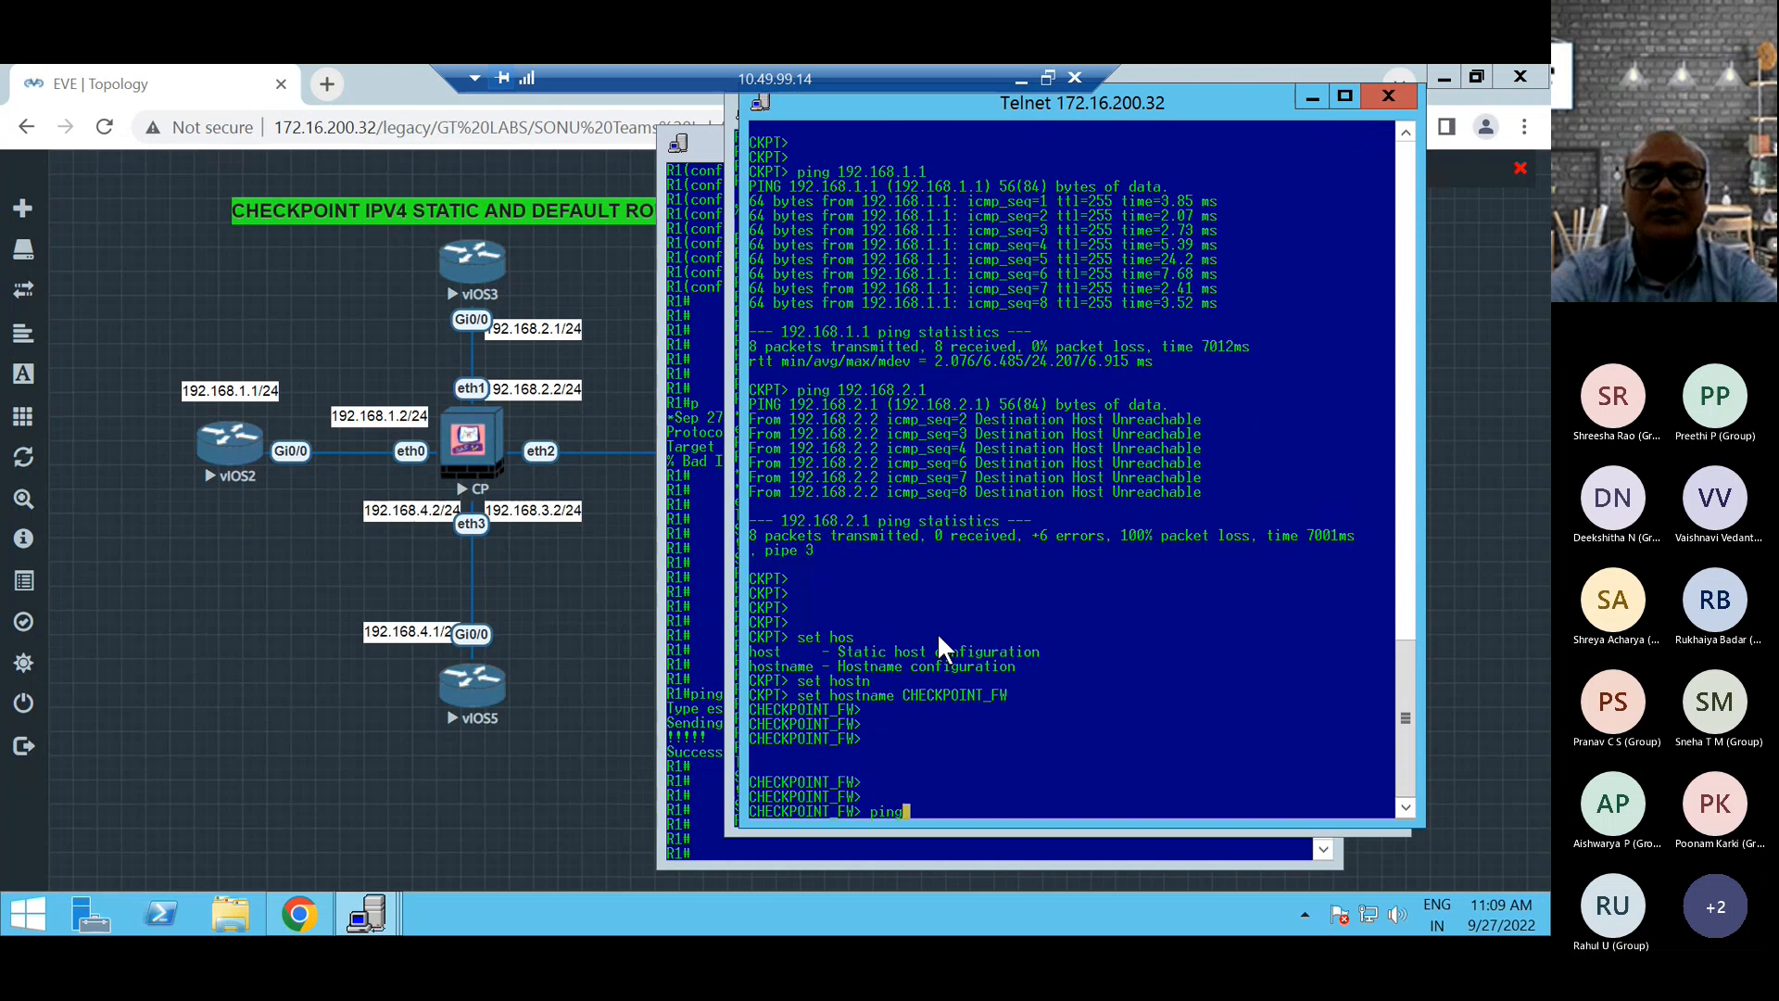
type(" 192.1")
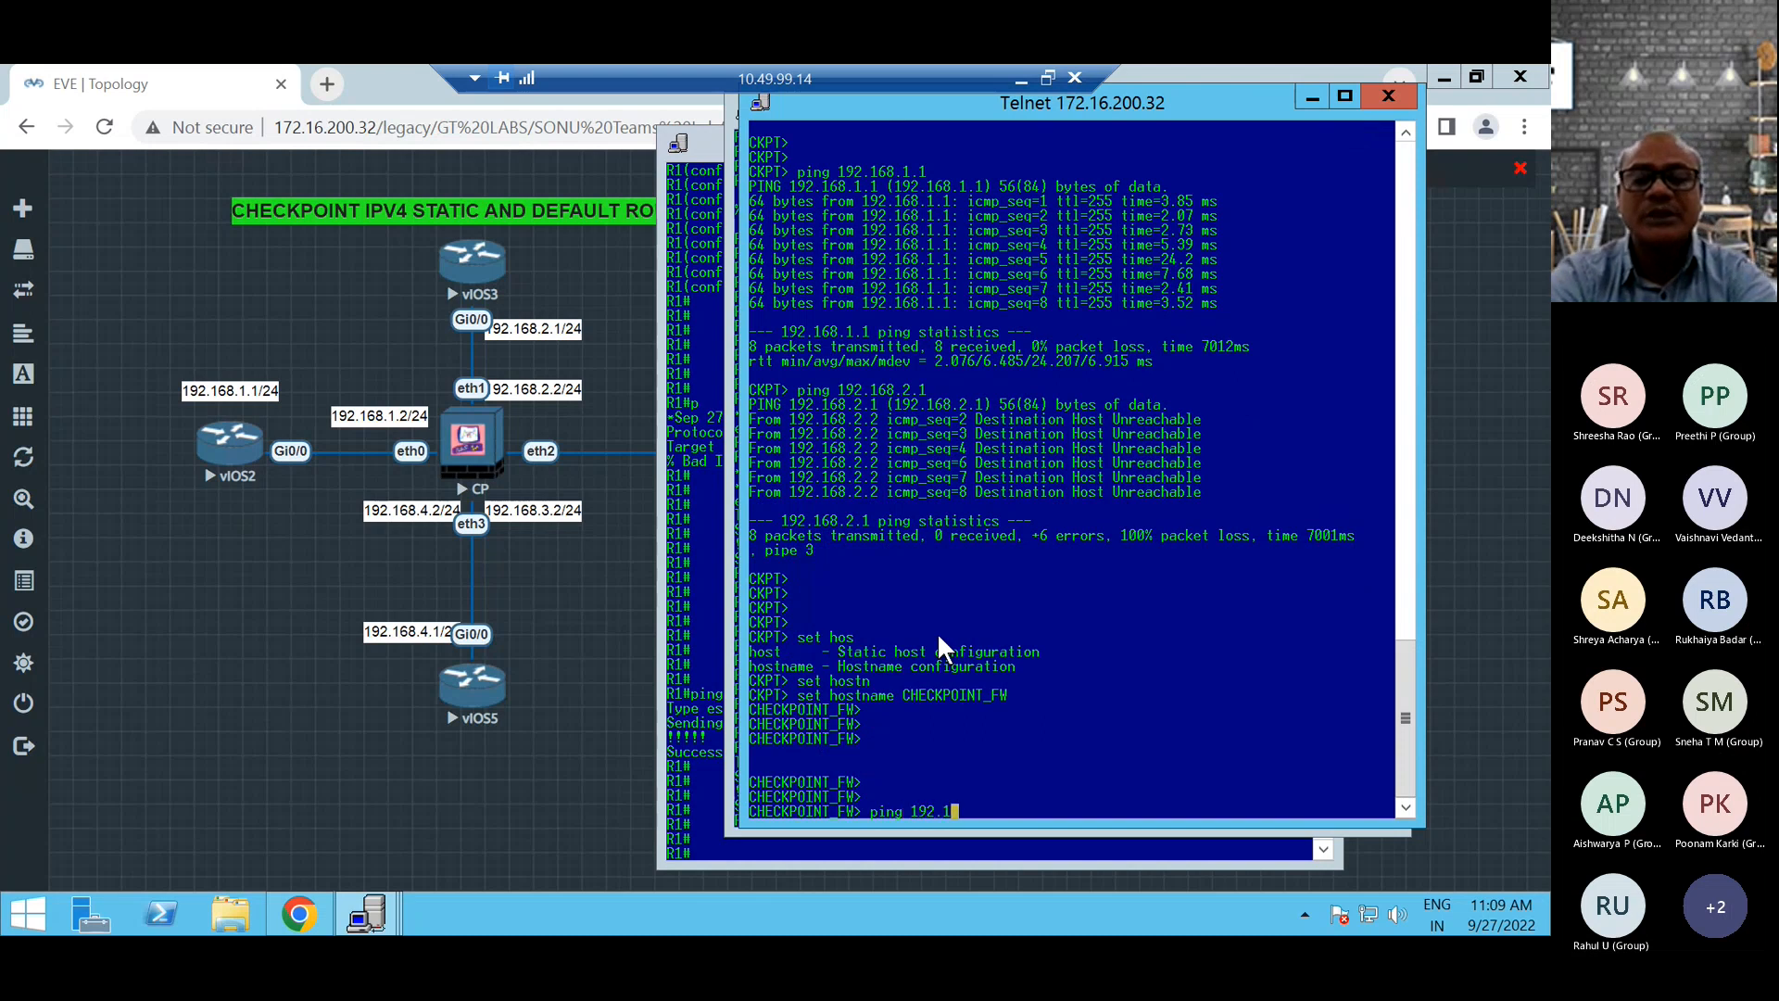
type("68.2.1")
key("Return")
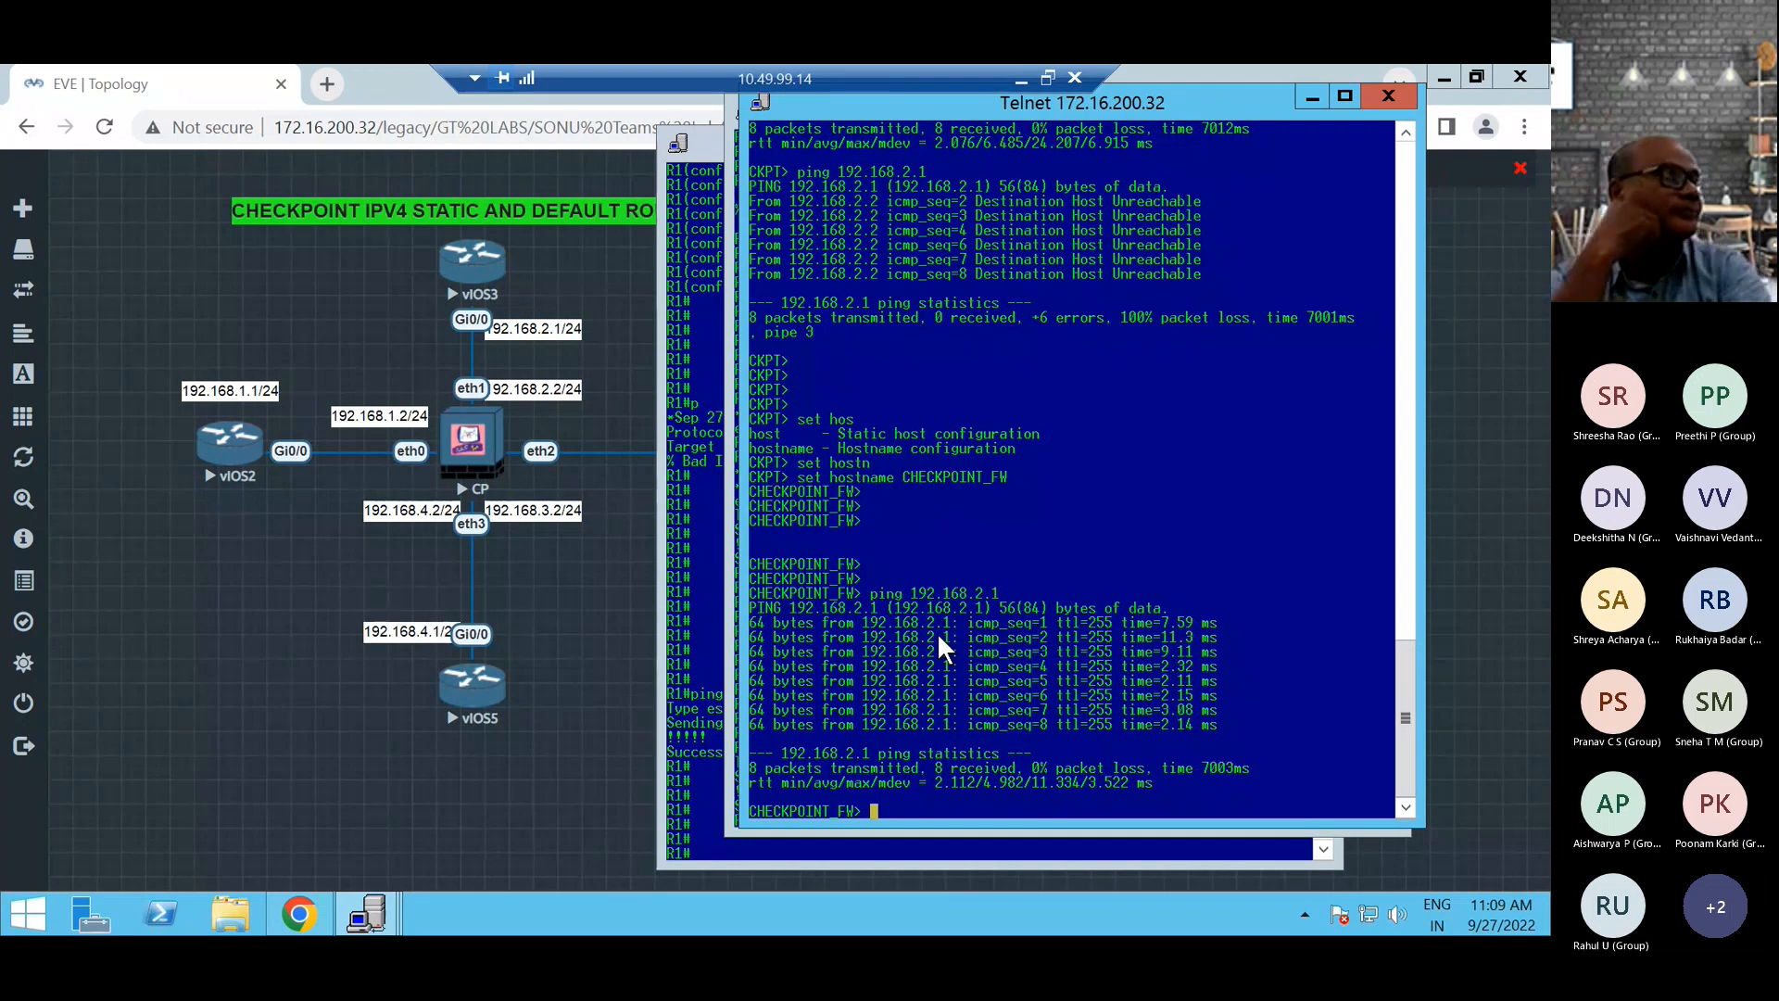
Display the firewall's complete routing table with show route.
type("show ")
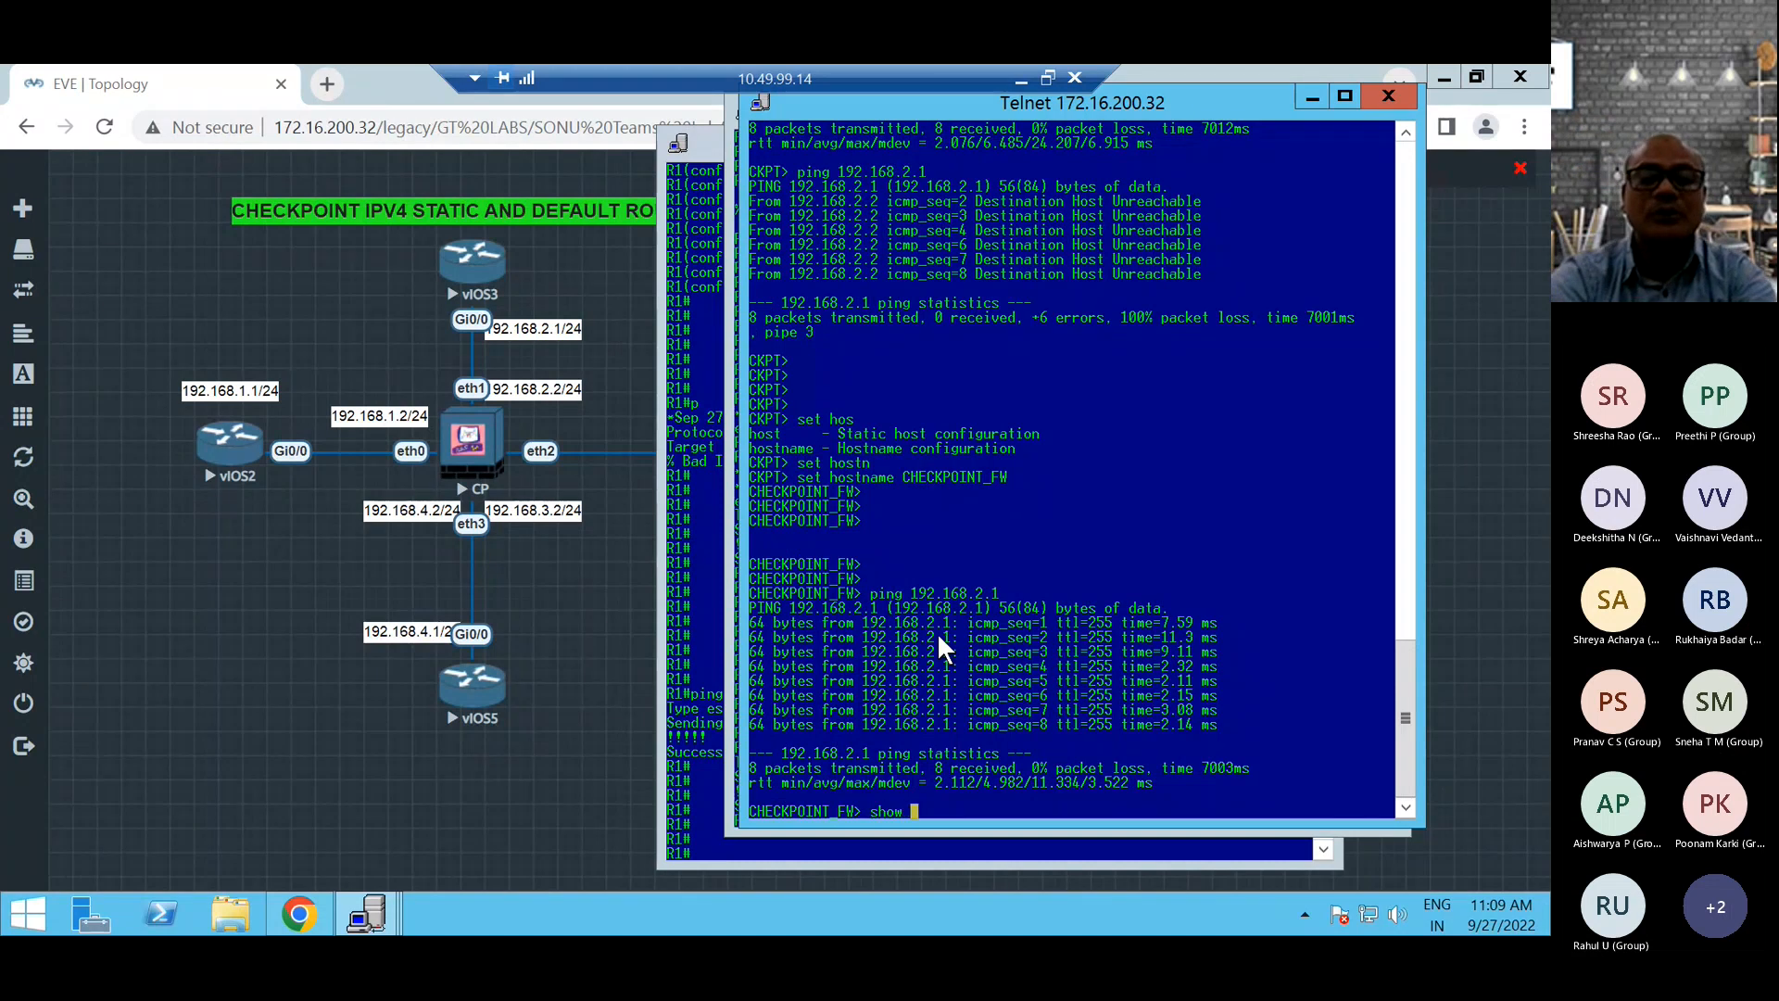
type("rou")
key("Tab")
type("te")
key("Return")
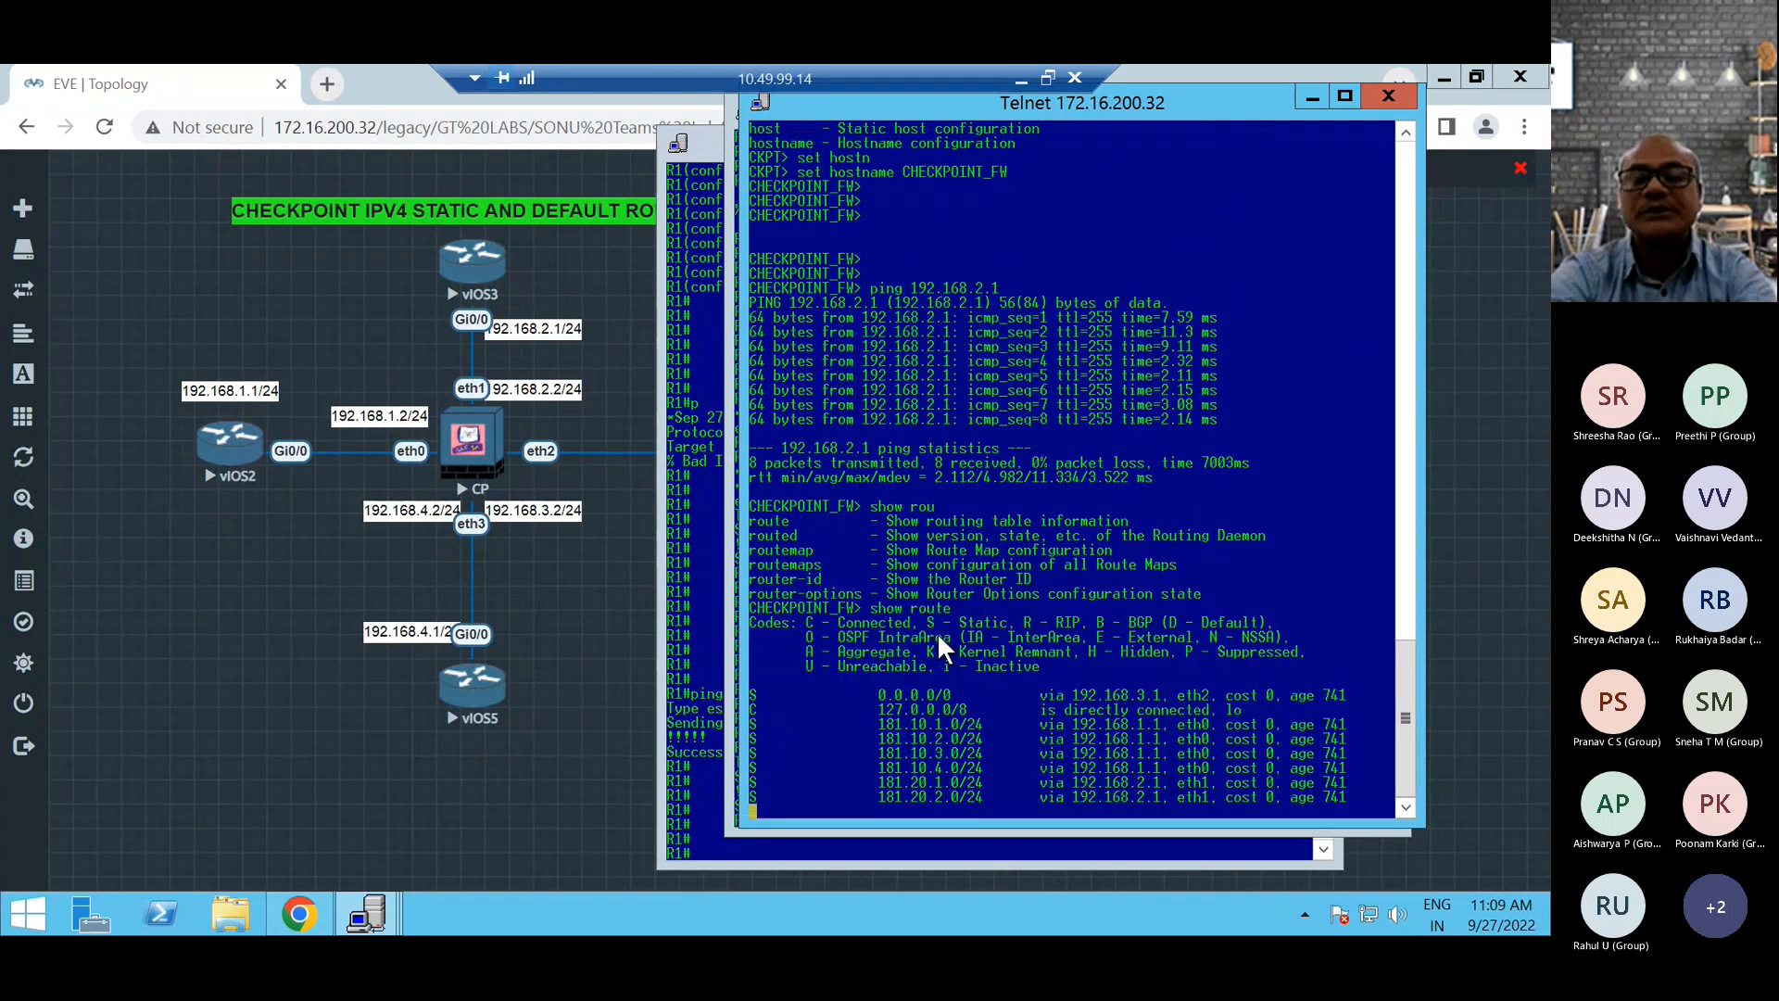
key("Return")
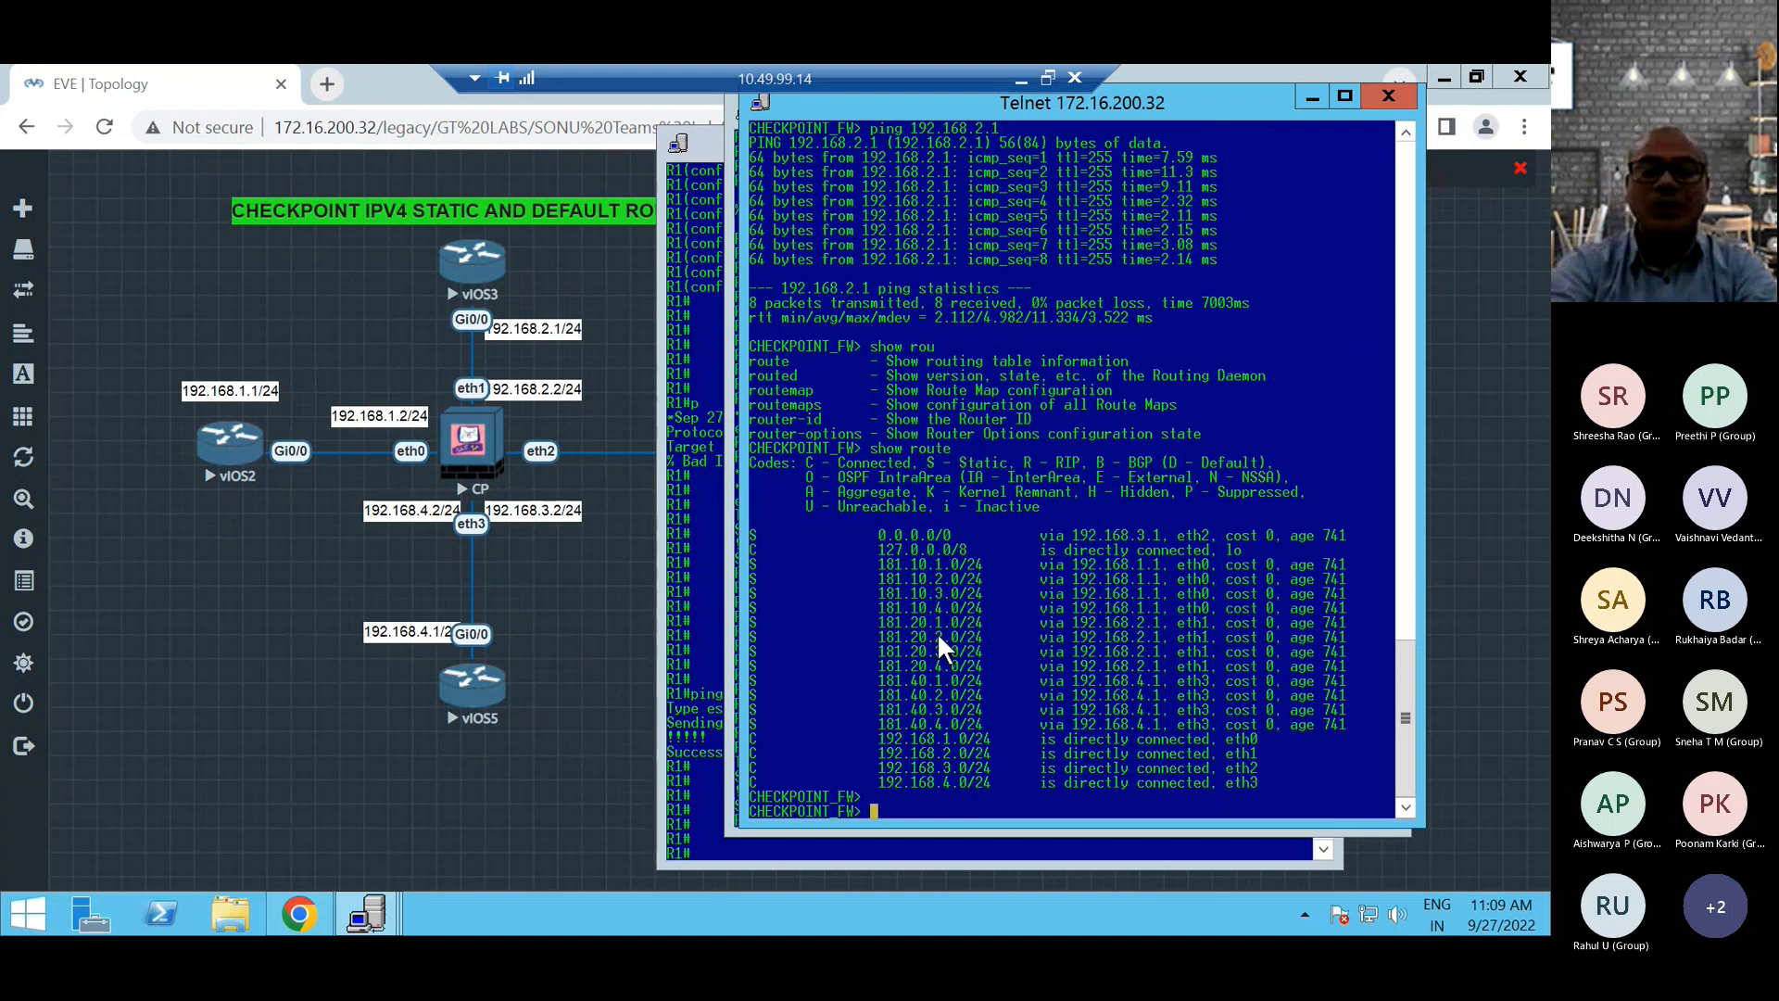
List only the RIP-learned routes on the firewall with show route rip.
type("show rou")
key("Tab")
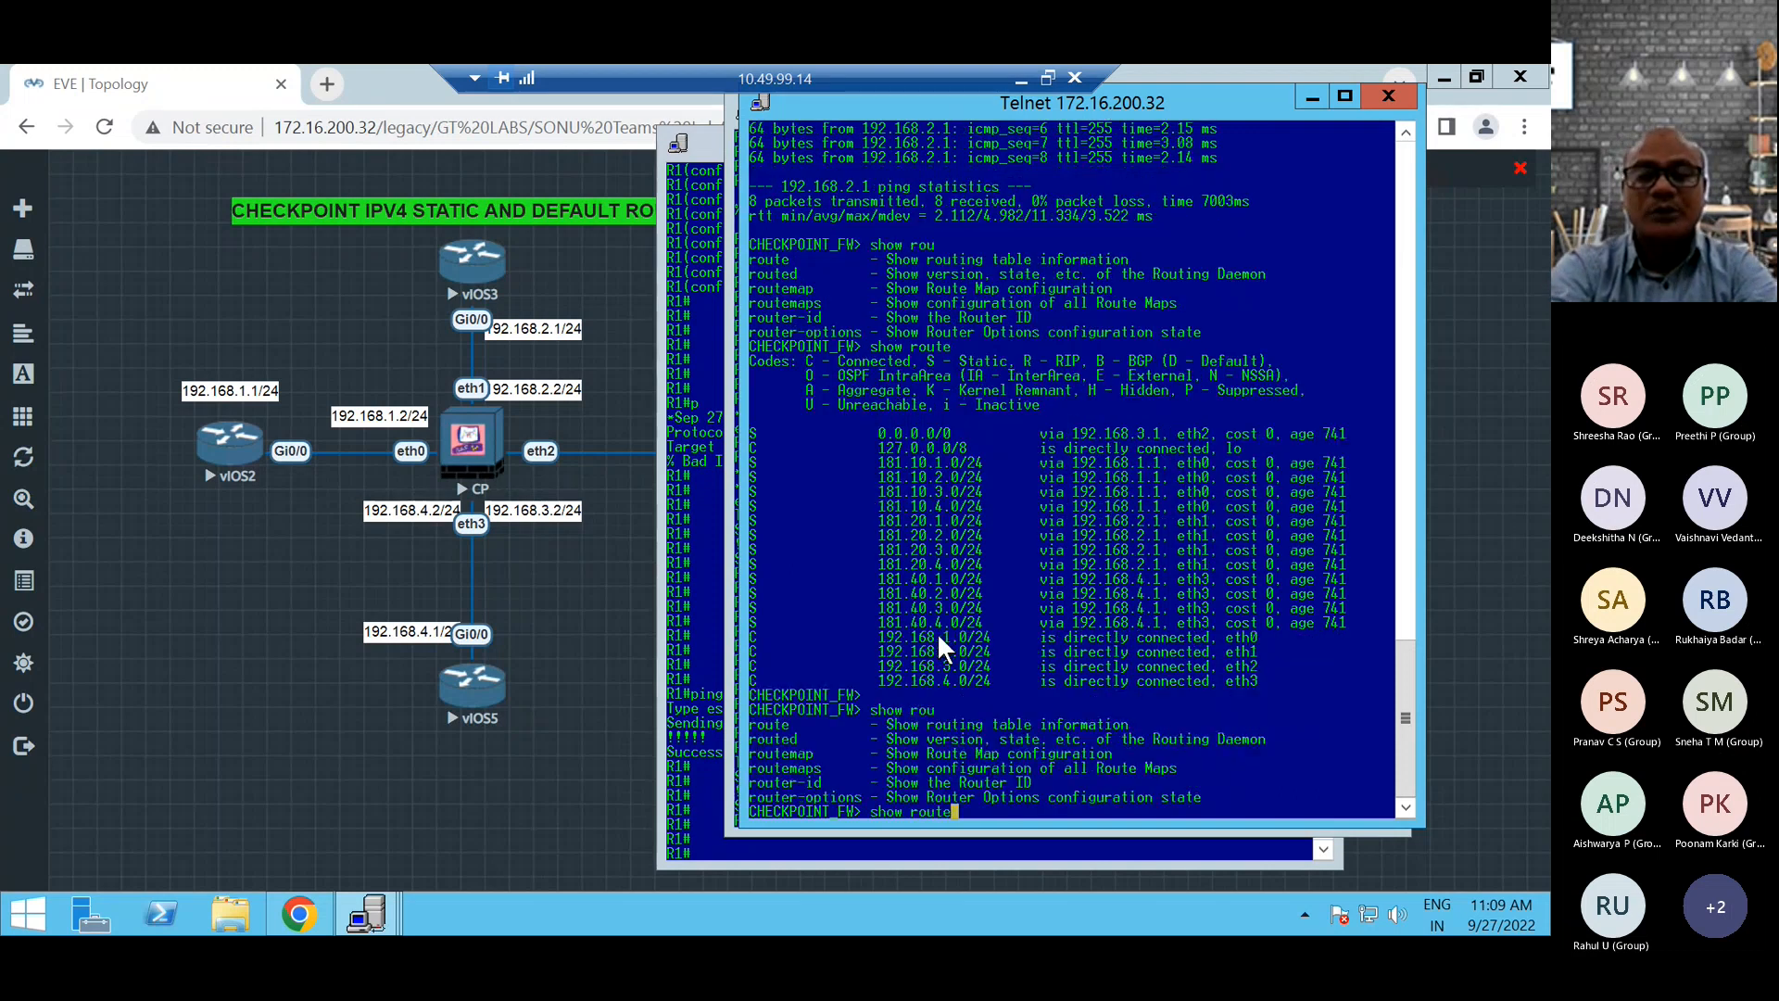
type("te rip")
key("Return")
key("Return")
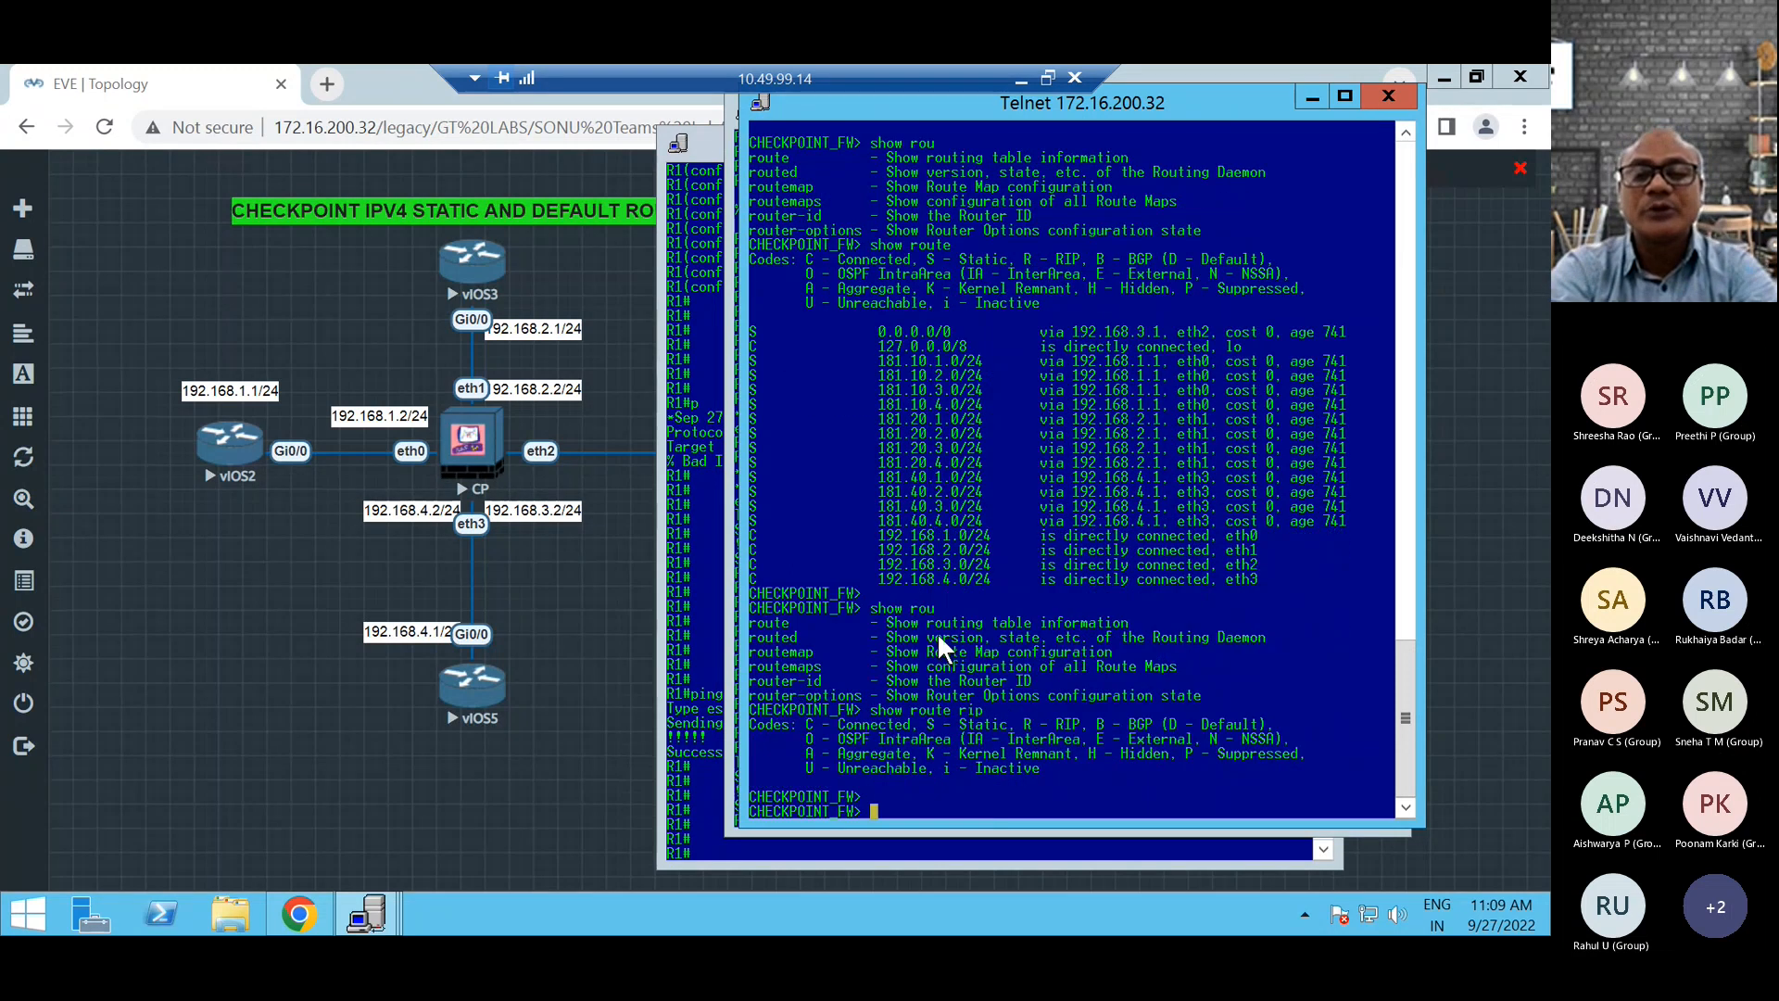
List only the OSPF-learned routes on the firewall with show route ospf.
type("sho")
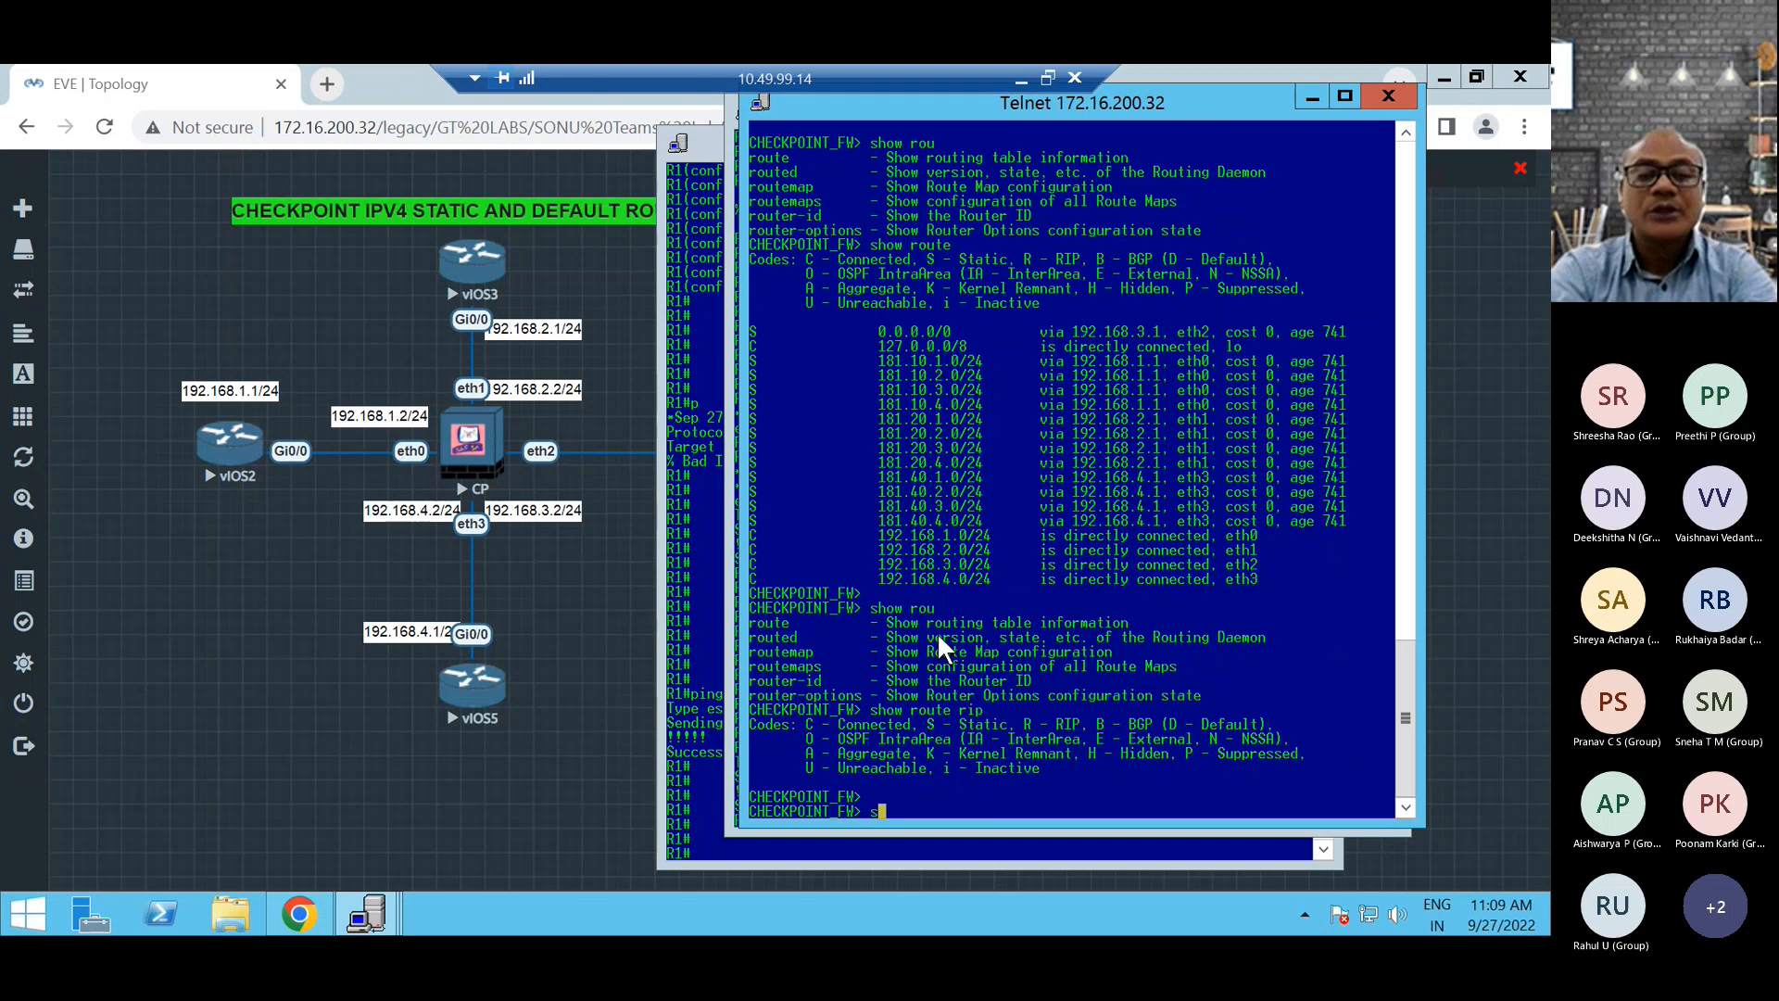
key("Tab")
type("rou")
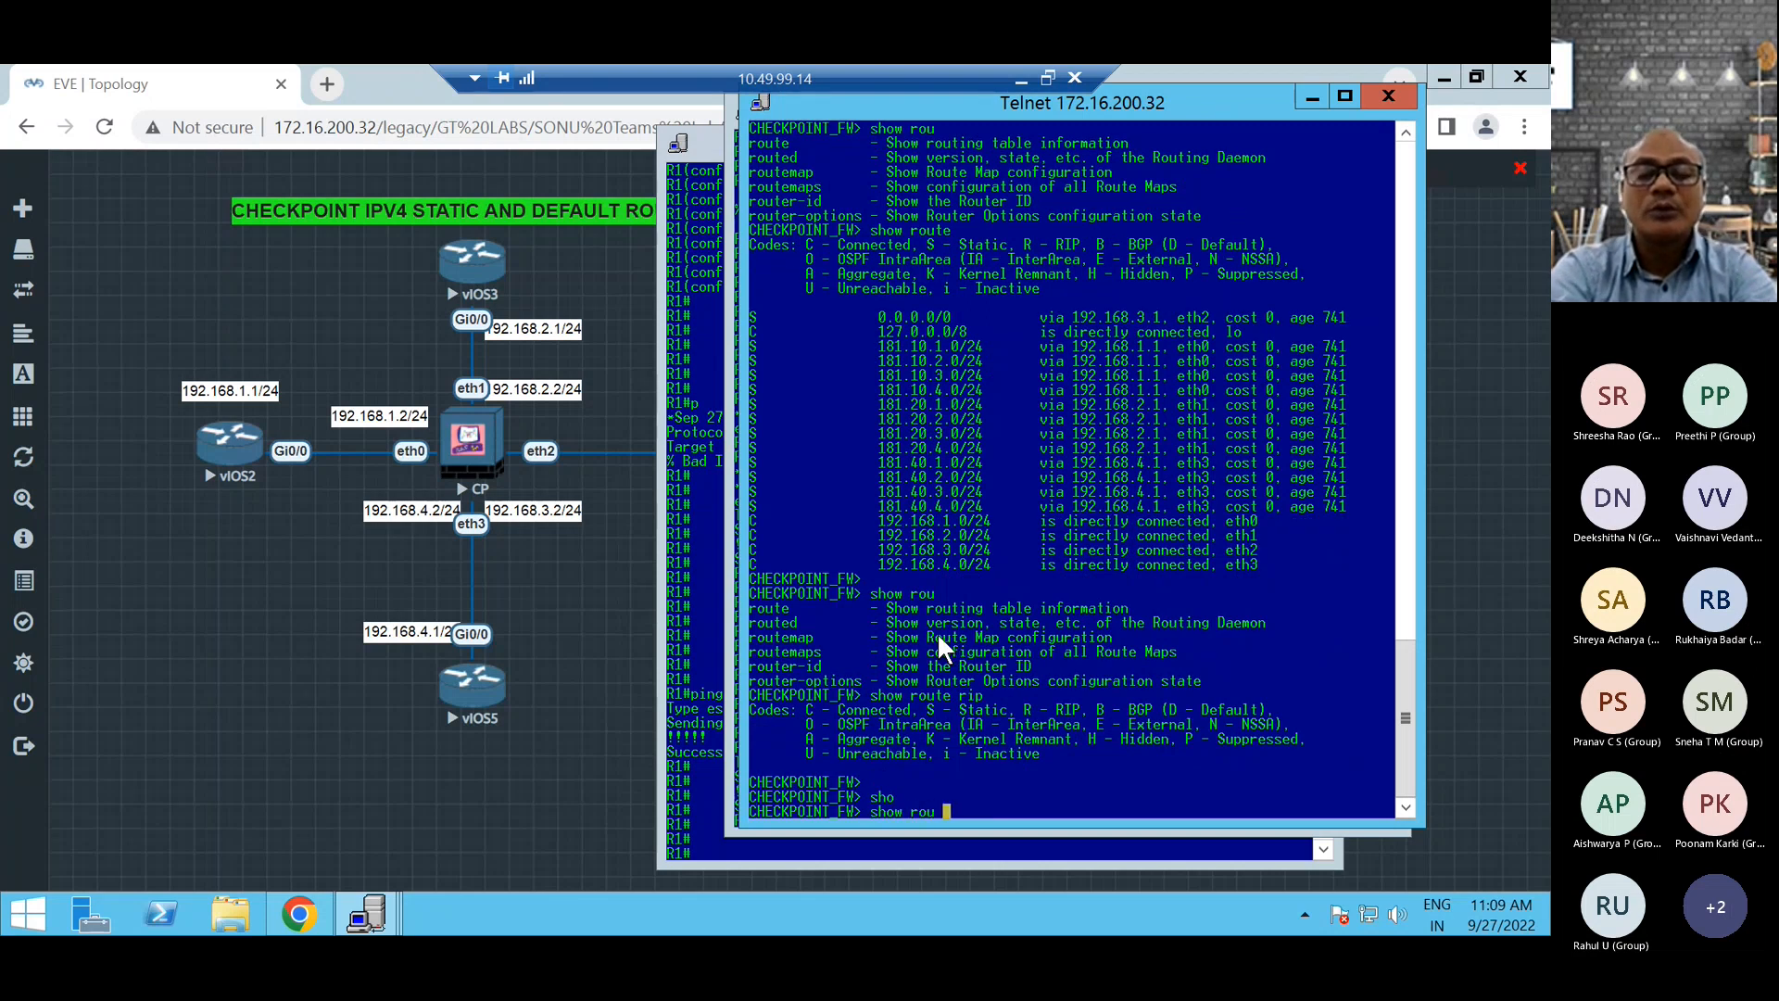
key("Tab")
type("teos")
key("BackSpace")
key("BackSpace")
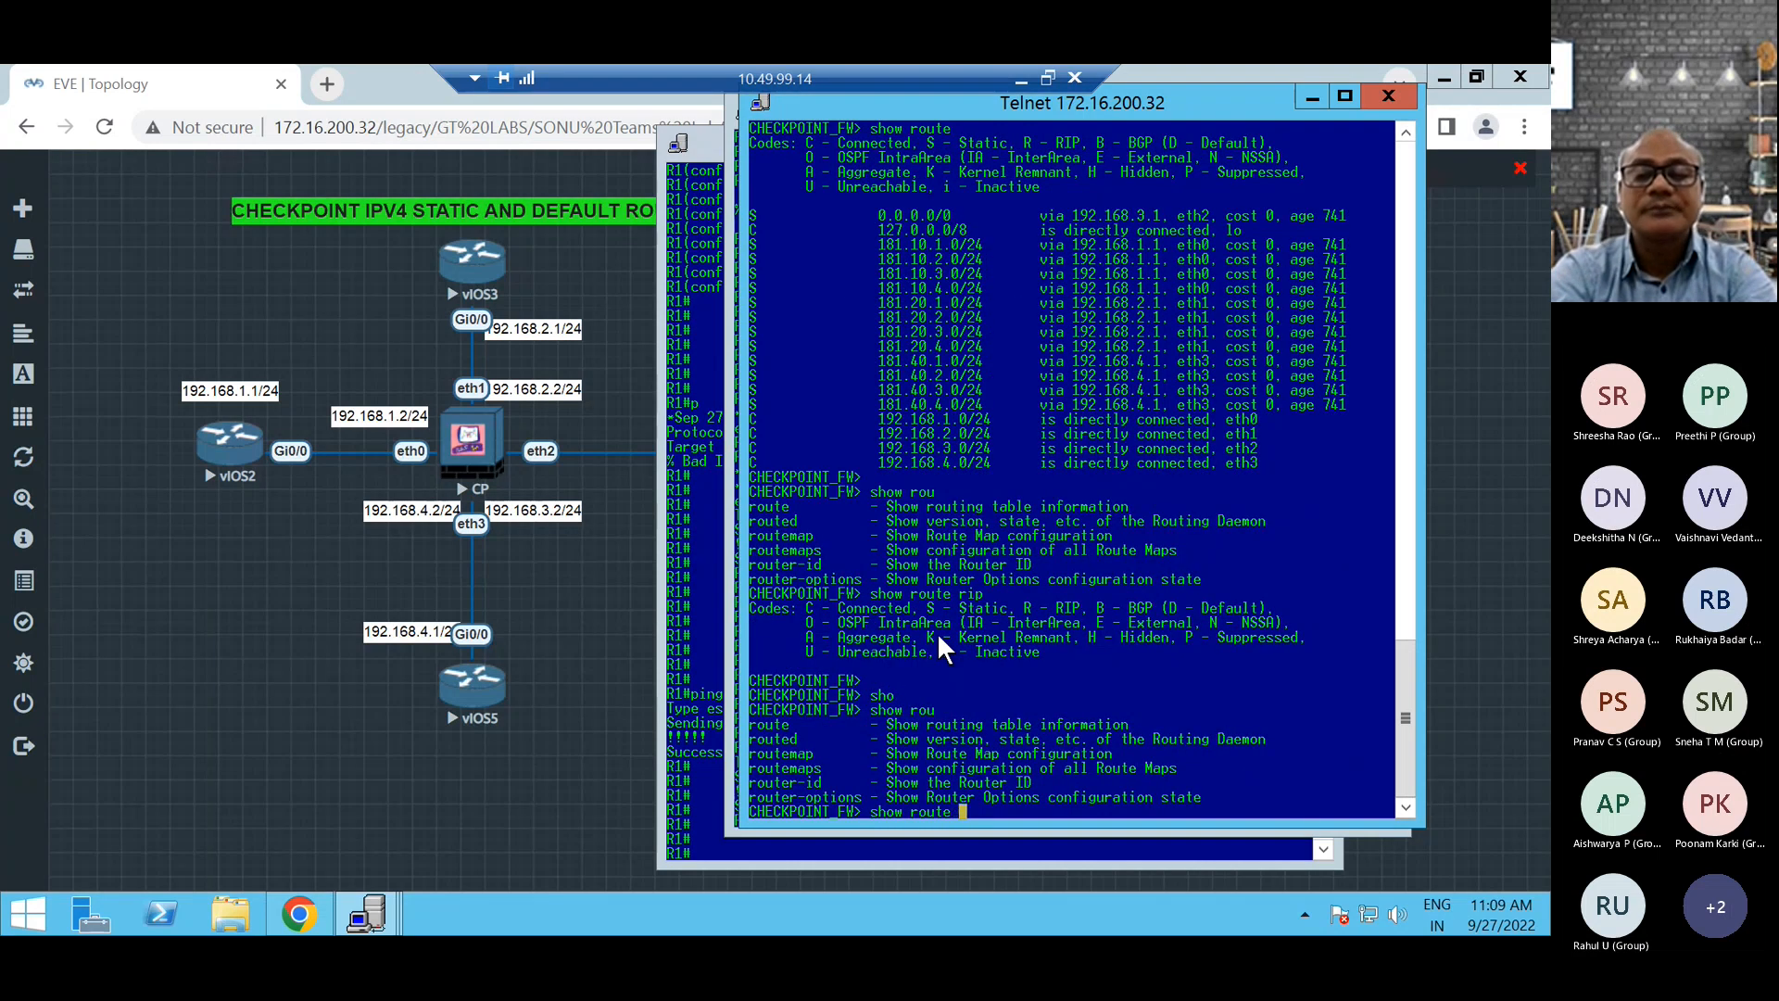
type("os")
key("Tab")
key("Return")
key("Return")
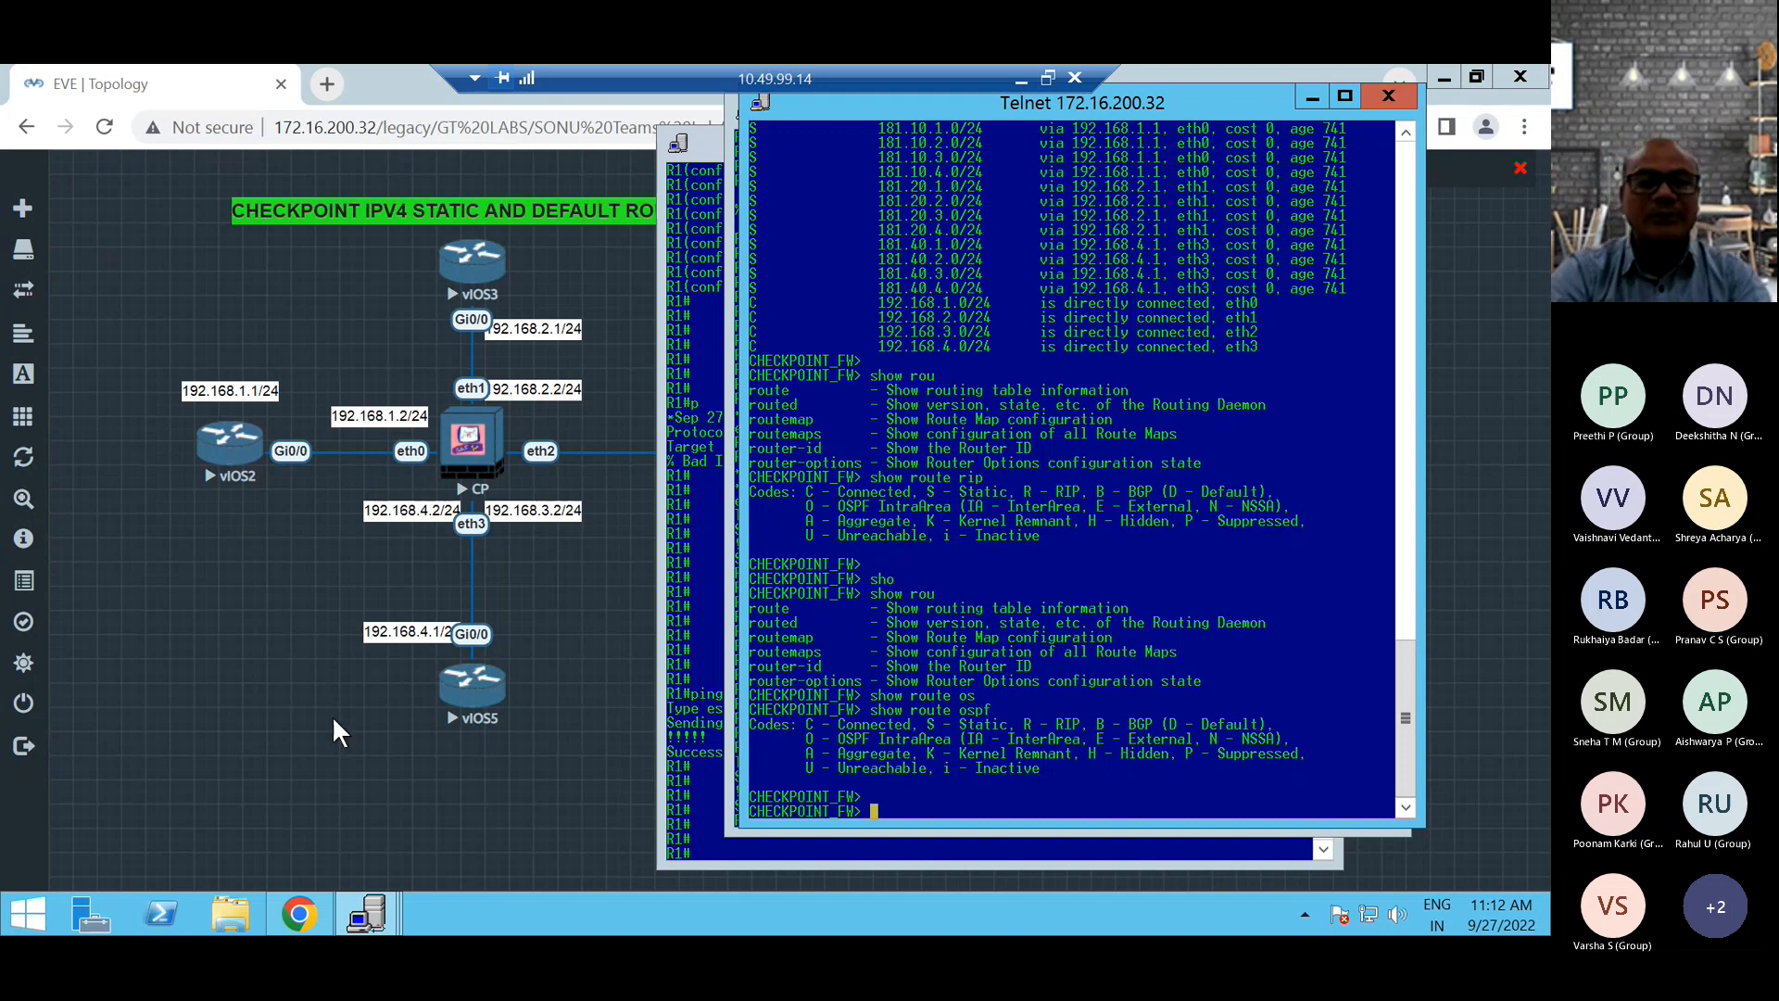
Switch to R1's Telnet console and display its routing table with sh ip route.
left_click(686, 656)
key("Return")
key("Return")
key("Return")
key("Return")
type("shwip")
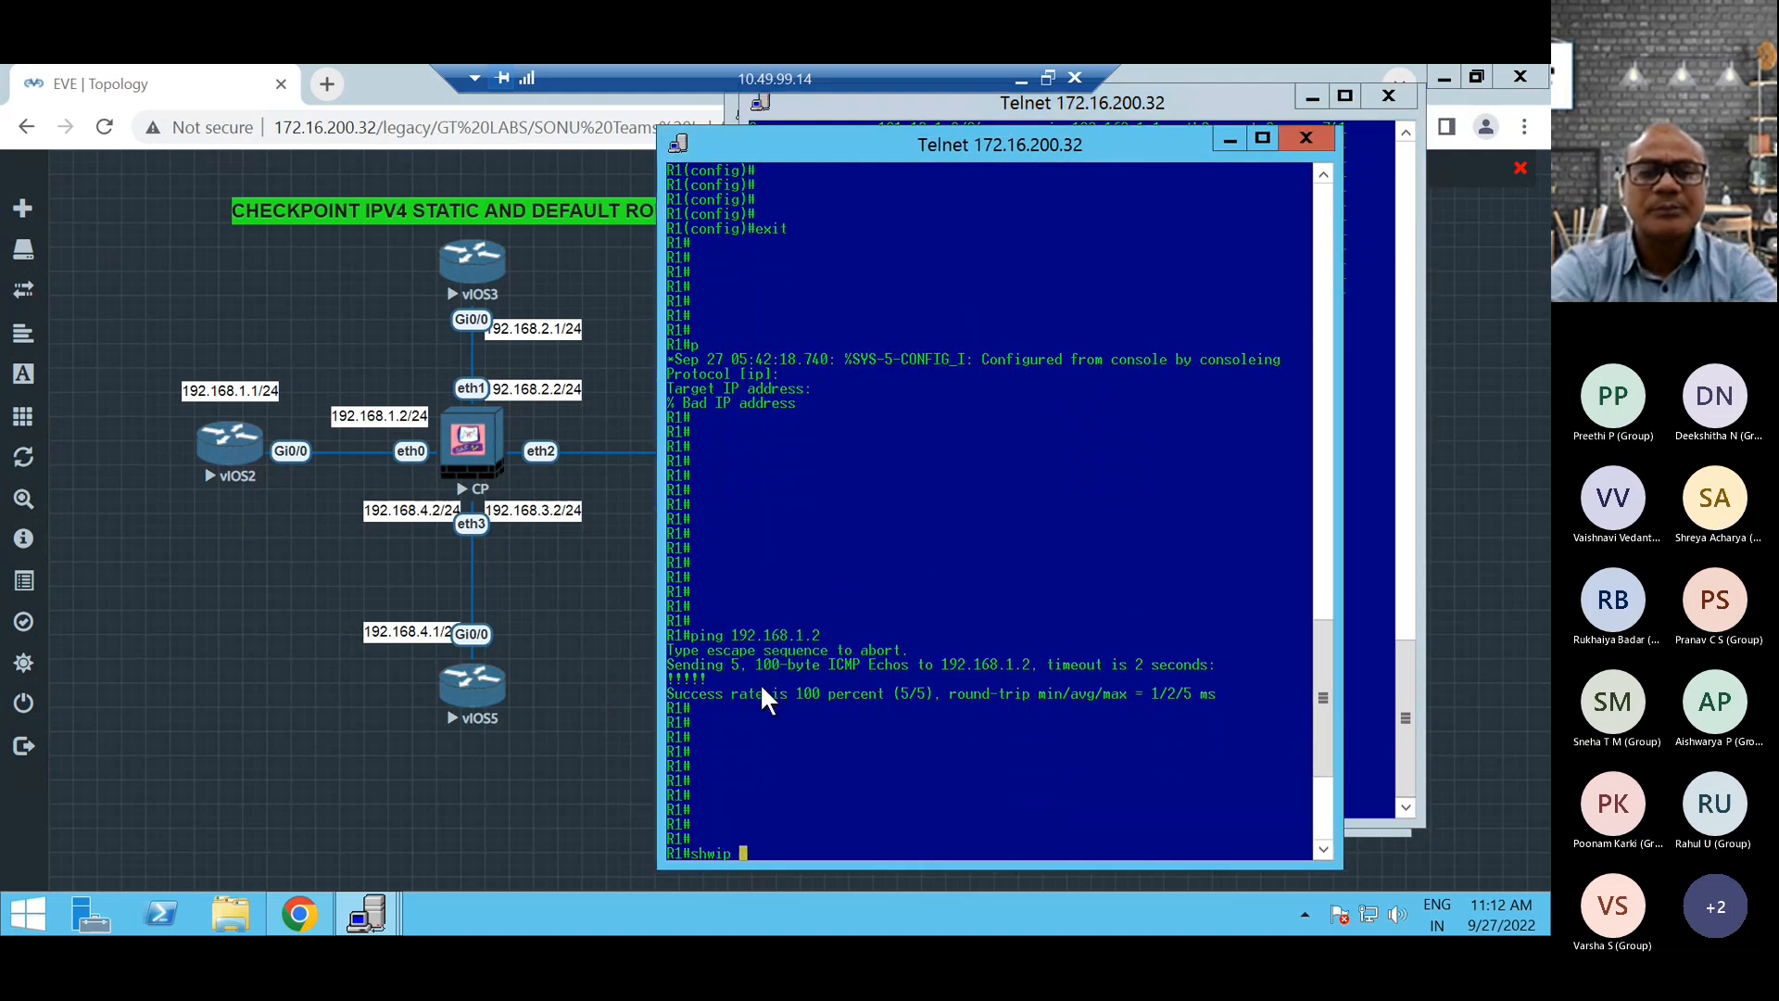
key("BackSpace")
key("BackSpace")
key("BackSpace")
key("BackSpace")
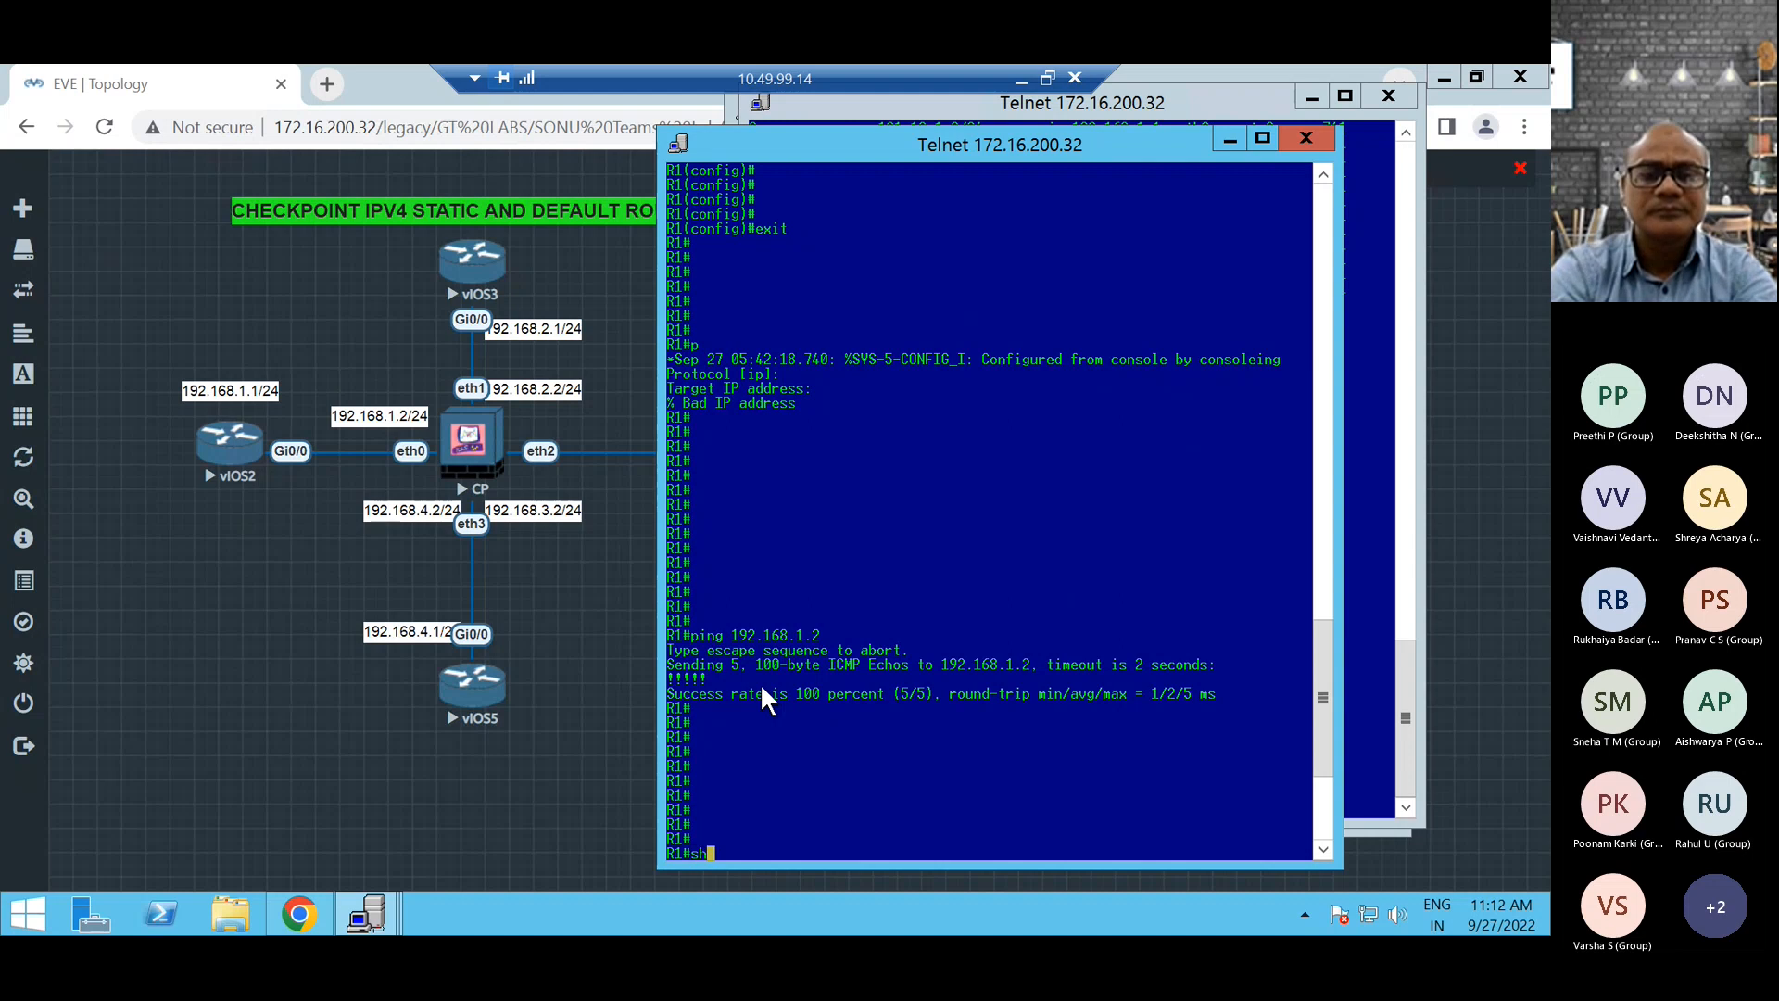
type("ip rou")
key("Tab")
key("Return")
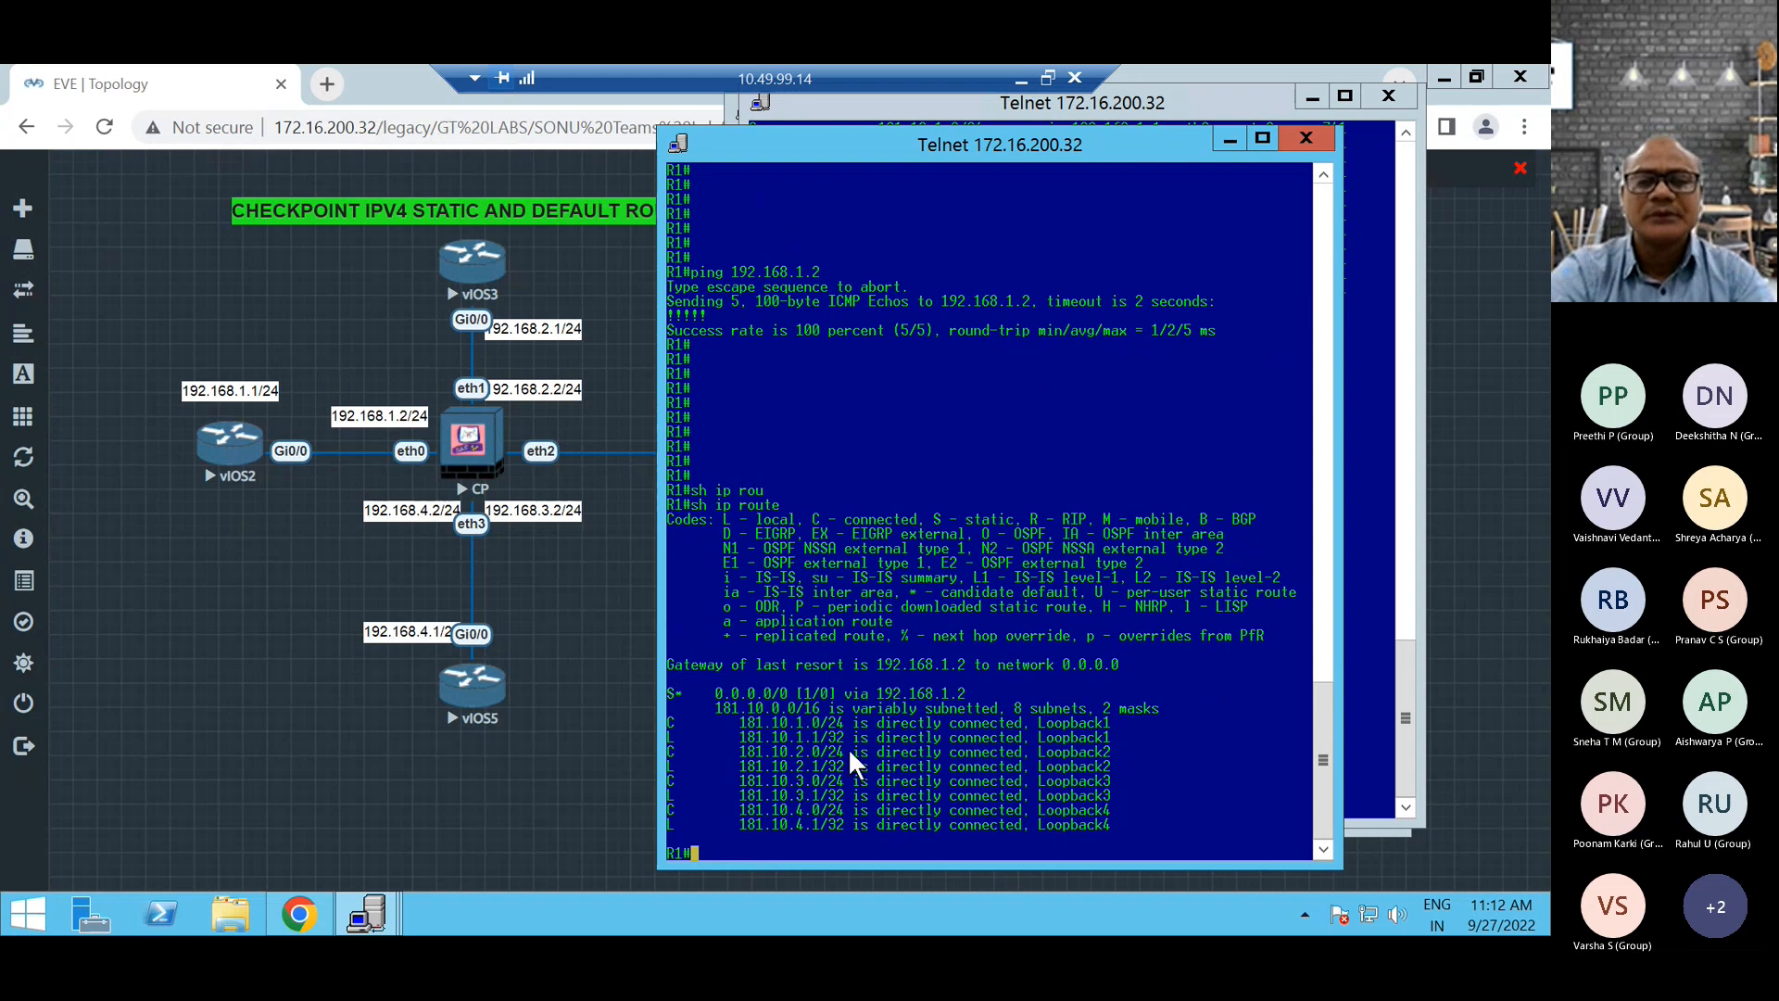
key("Return")
key("Return")
key("Return")
key("Return")
key("Return")
key("Return")
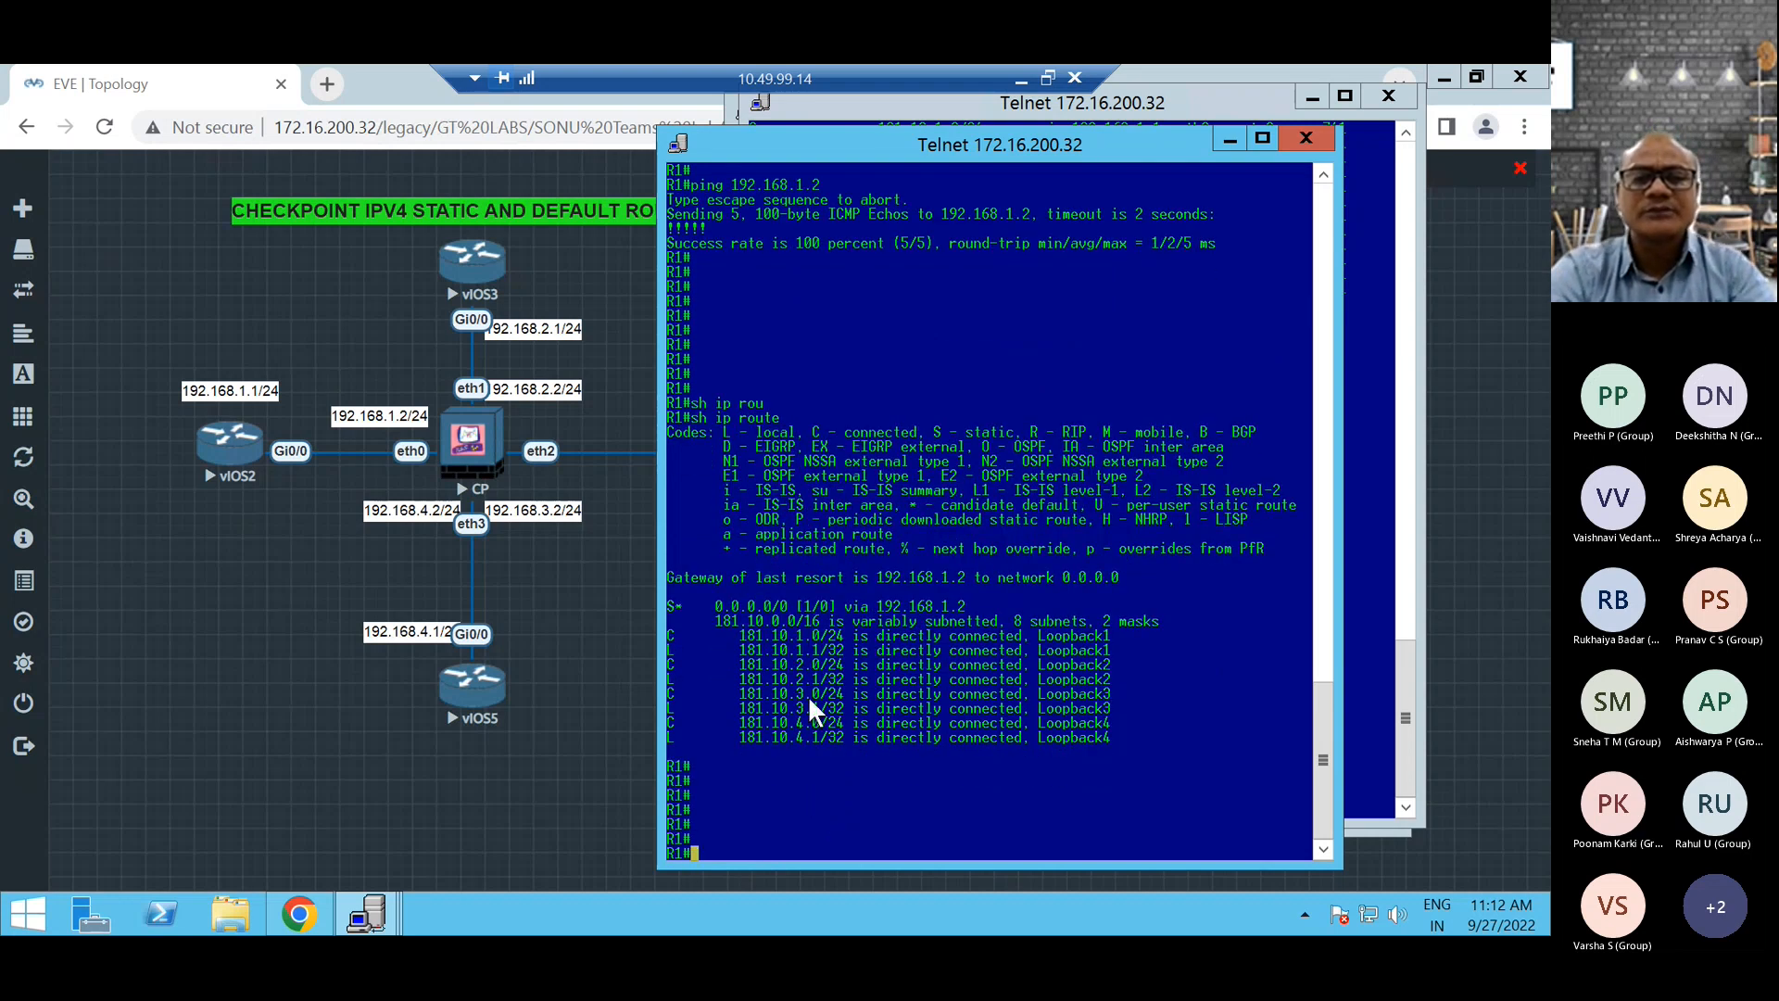
key("Return")
key("Return")
key("Return")
key("Return")
key("Return")
key("Return")
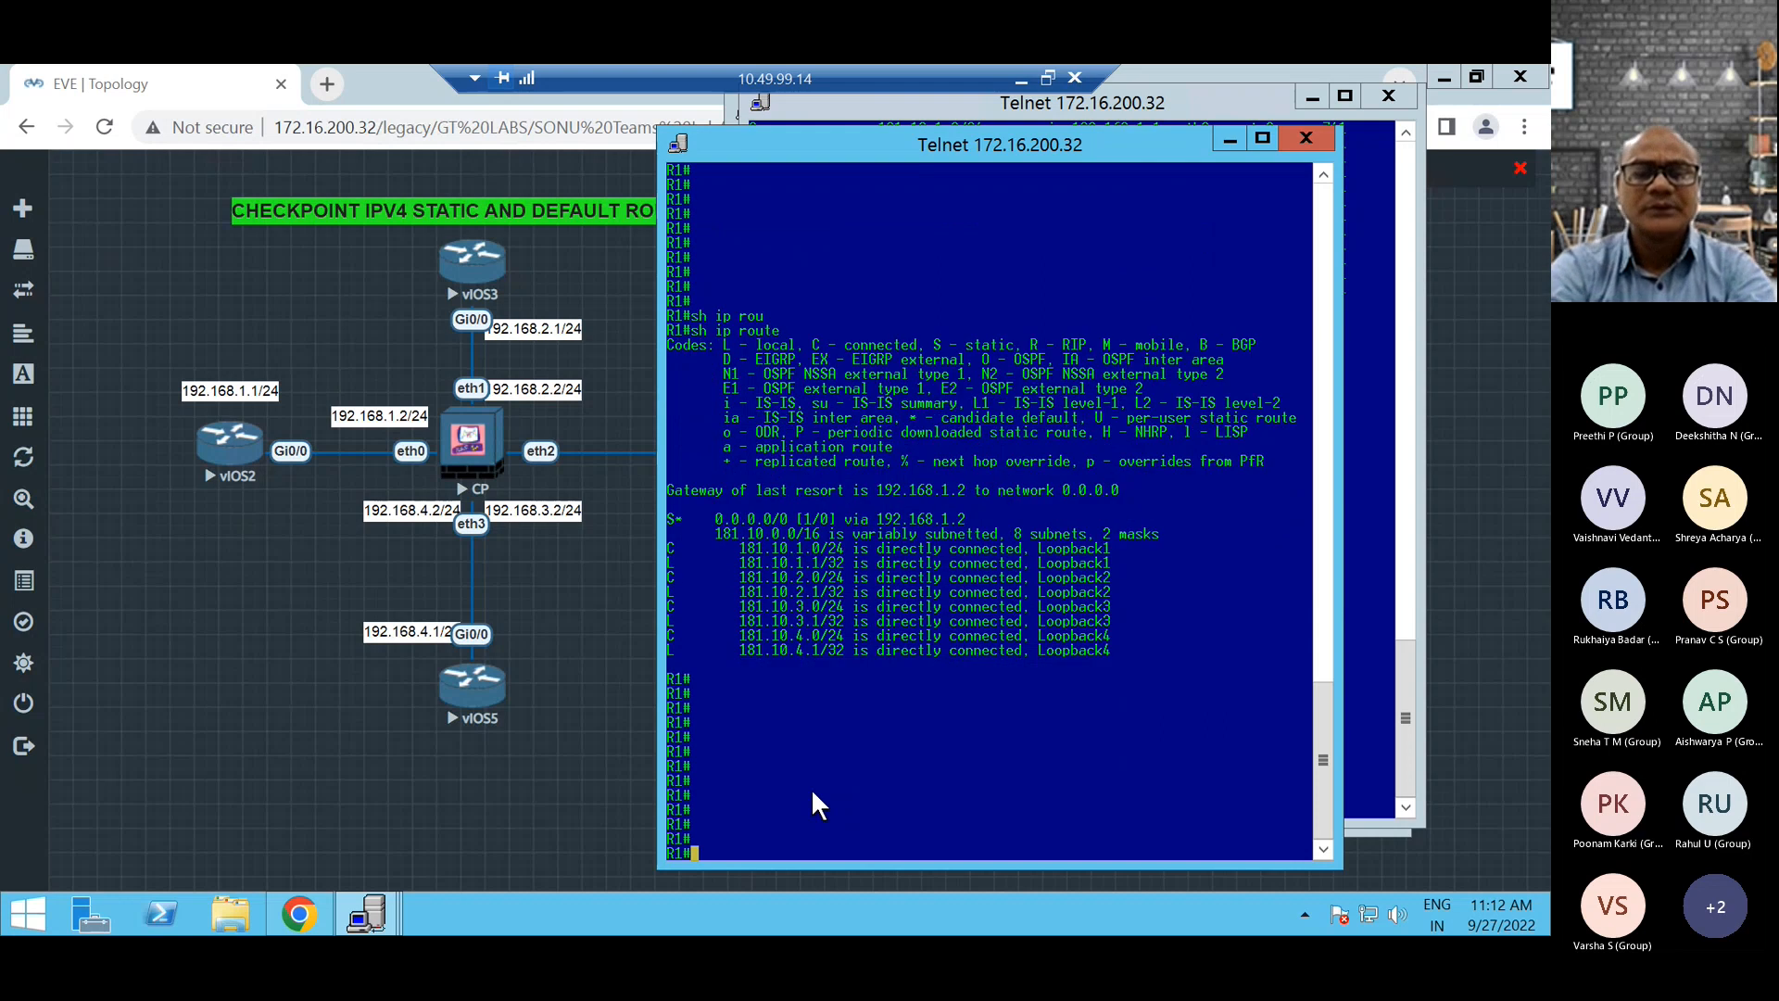
List only R1's static routes with show ip route static.
type("sh")
key("Tab")
type("ip rou")
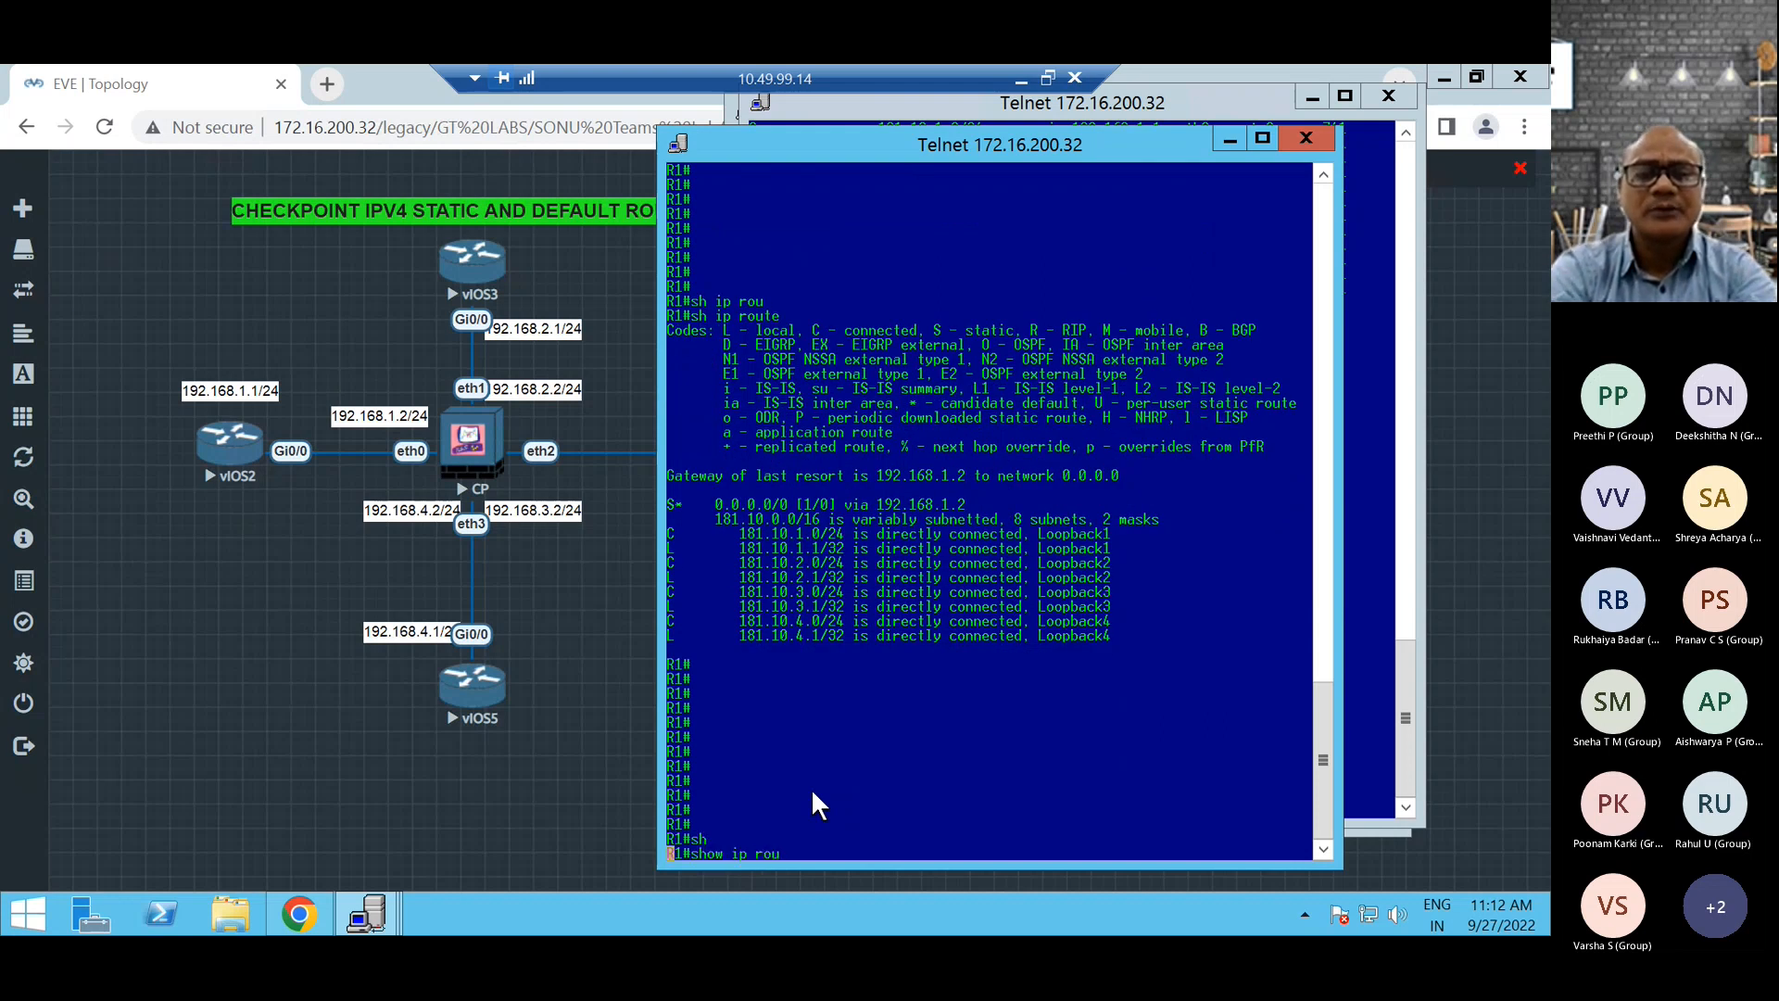
key("Tab")
type("r")
key("BackSpace")
key("BackSpace")
type("st")
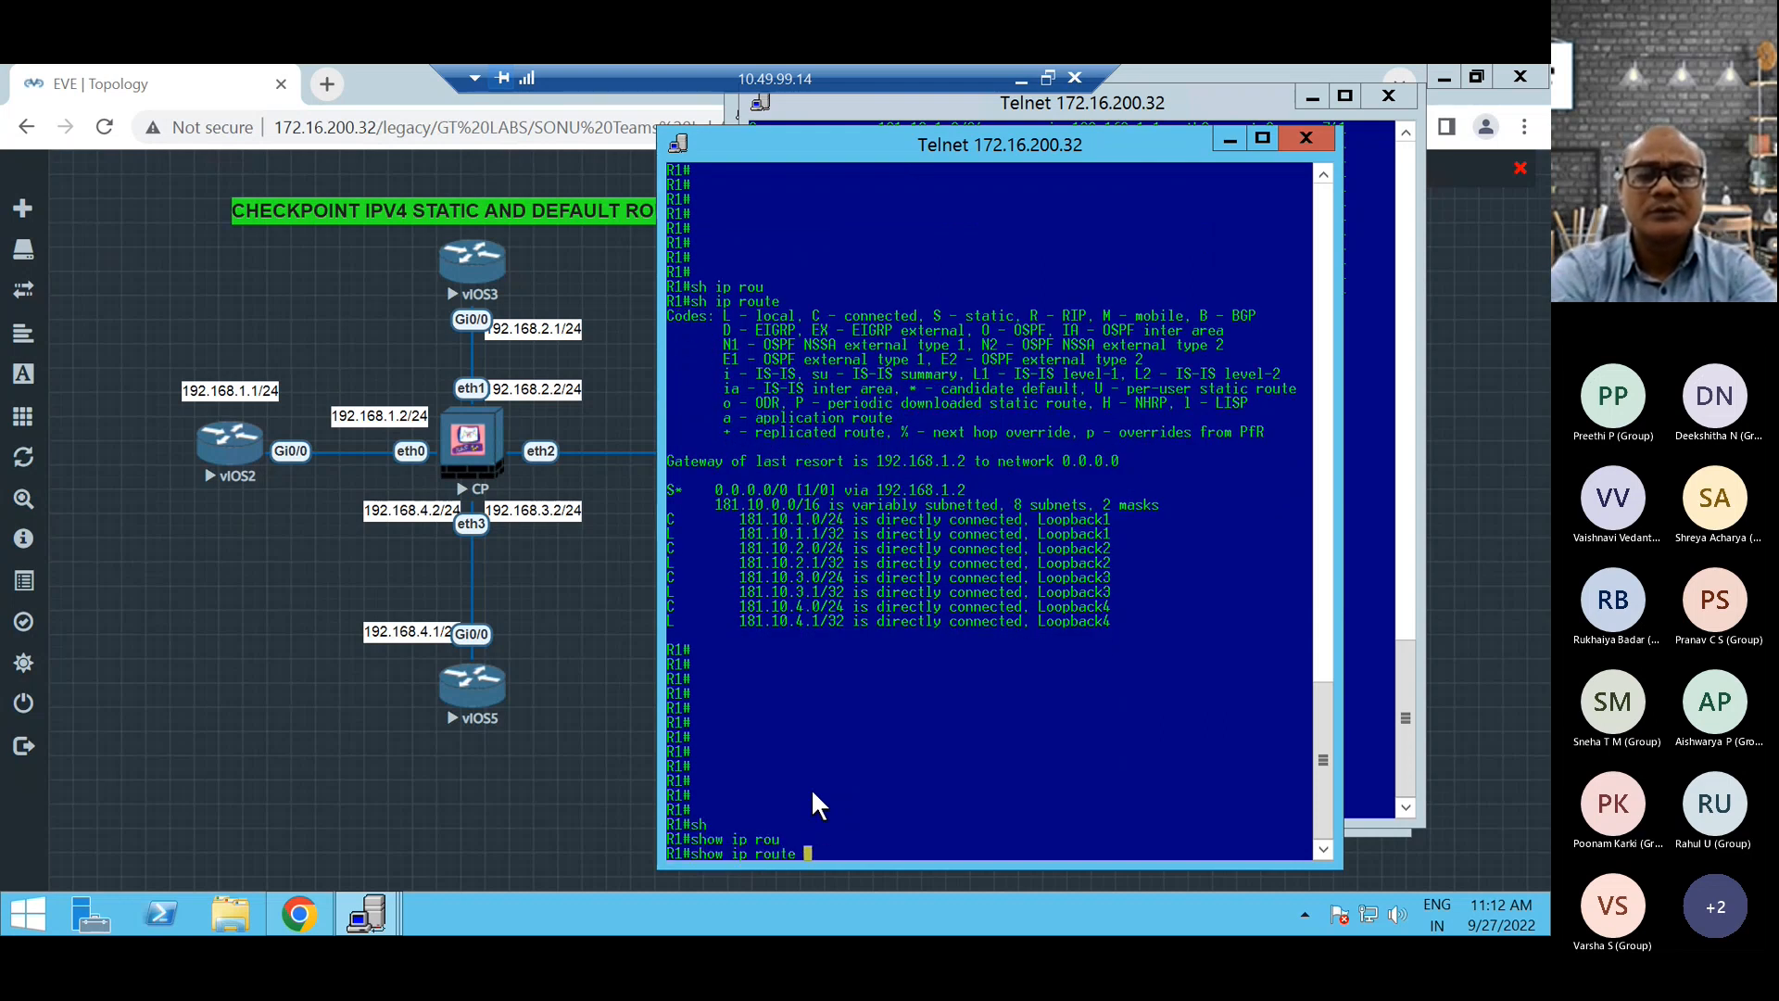
key("Tab")
key("Return")
key("Return")
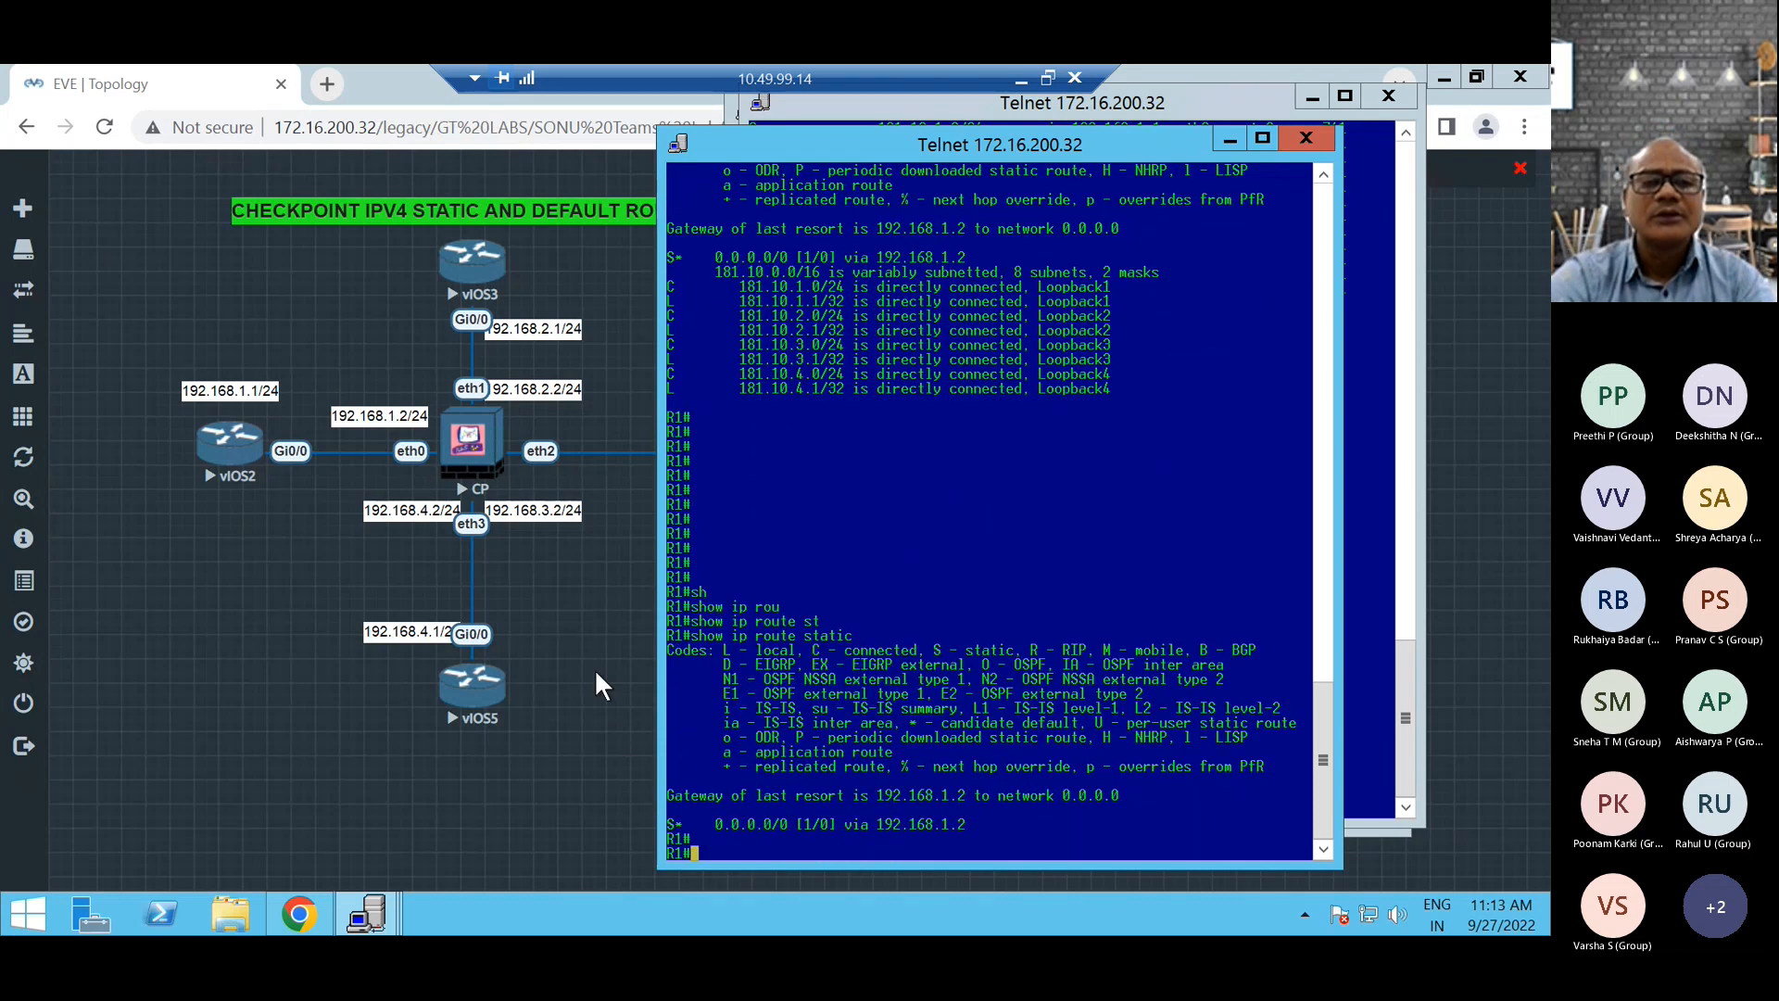
Return to the firewall's Telnet console and check its RIP routes again with show route rip.
left_click(370, 913)
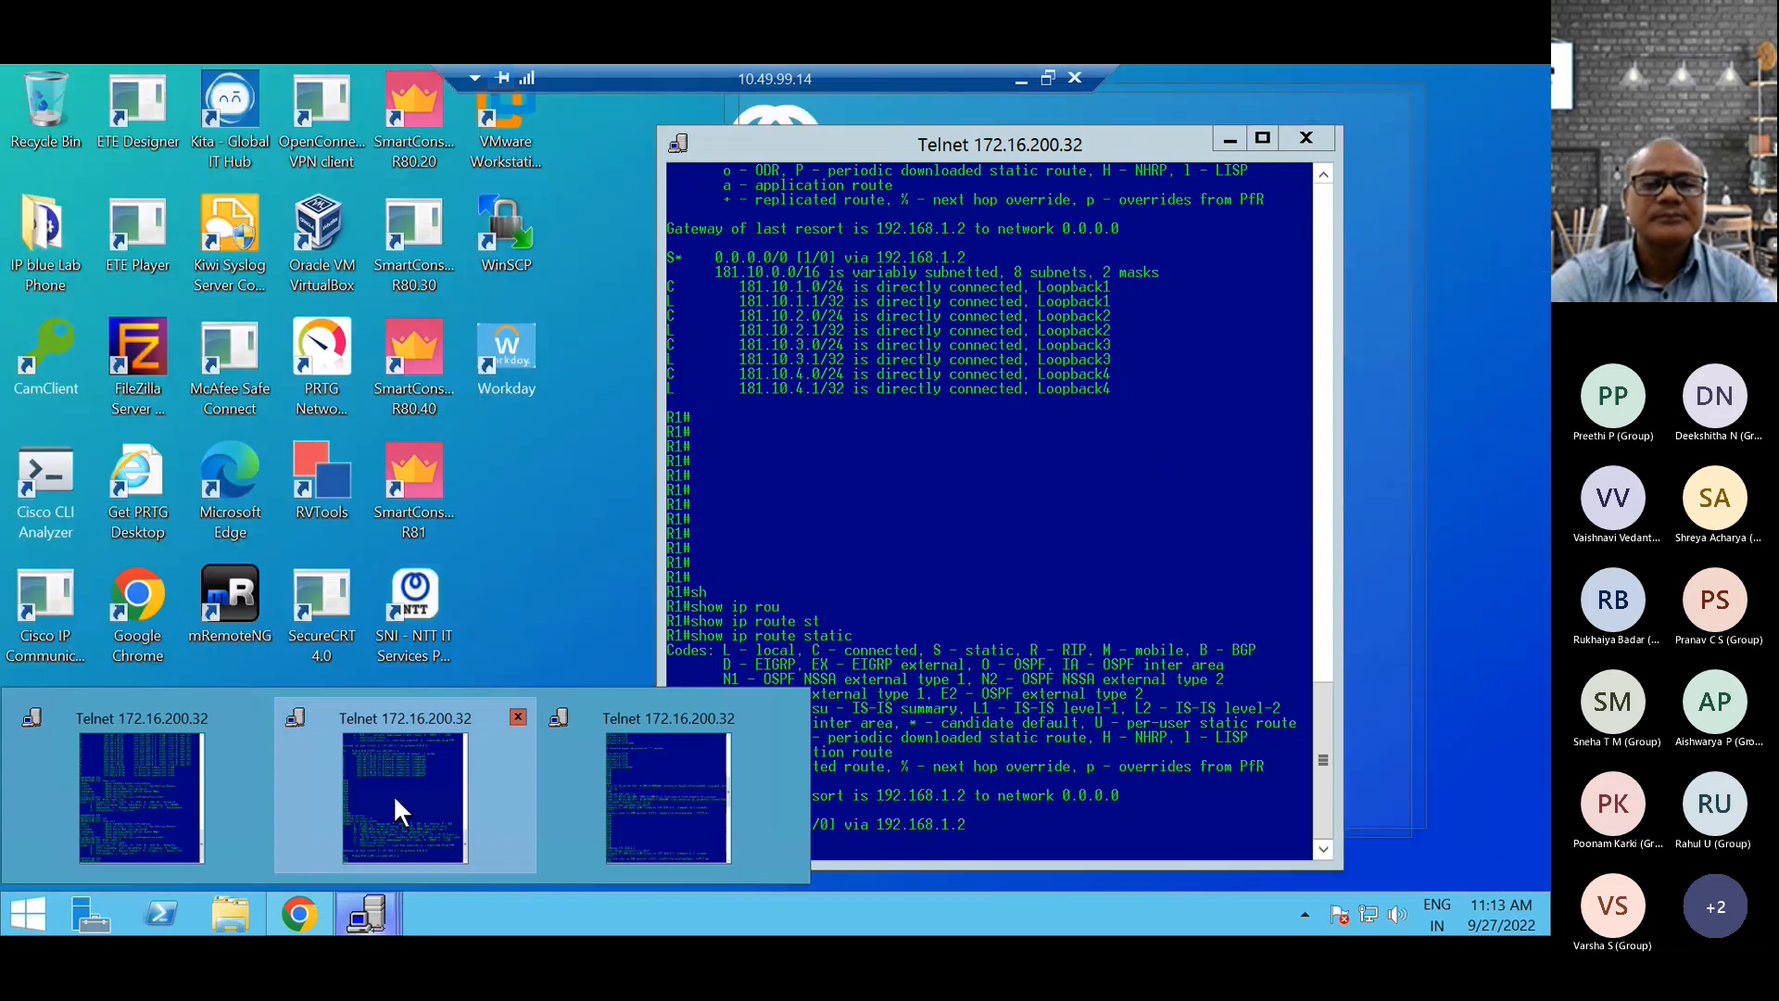
left_click(395, 799)
left_click(370, 908)
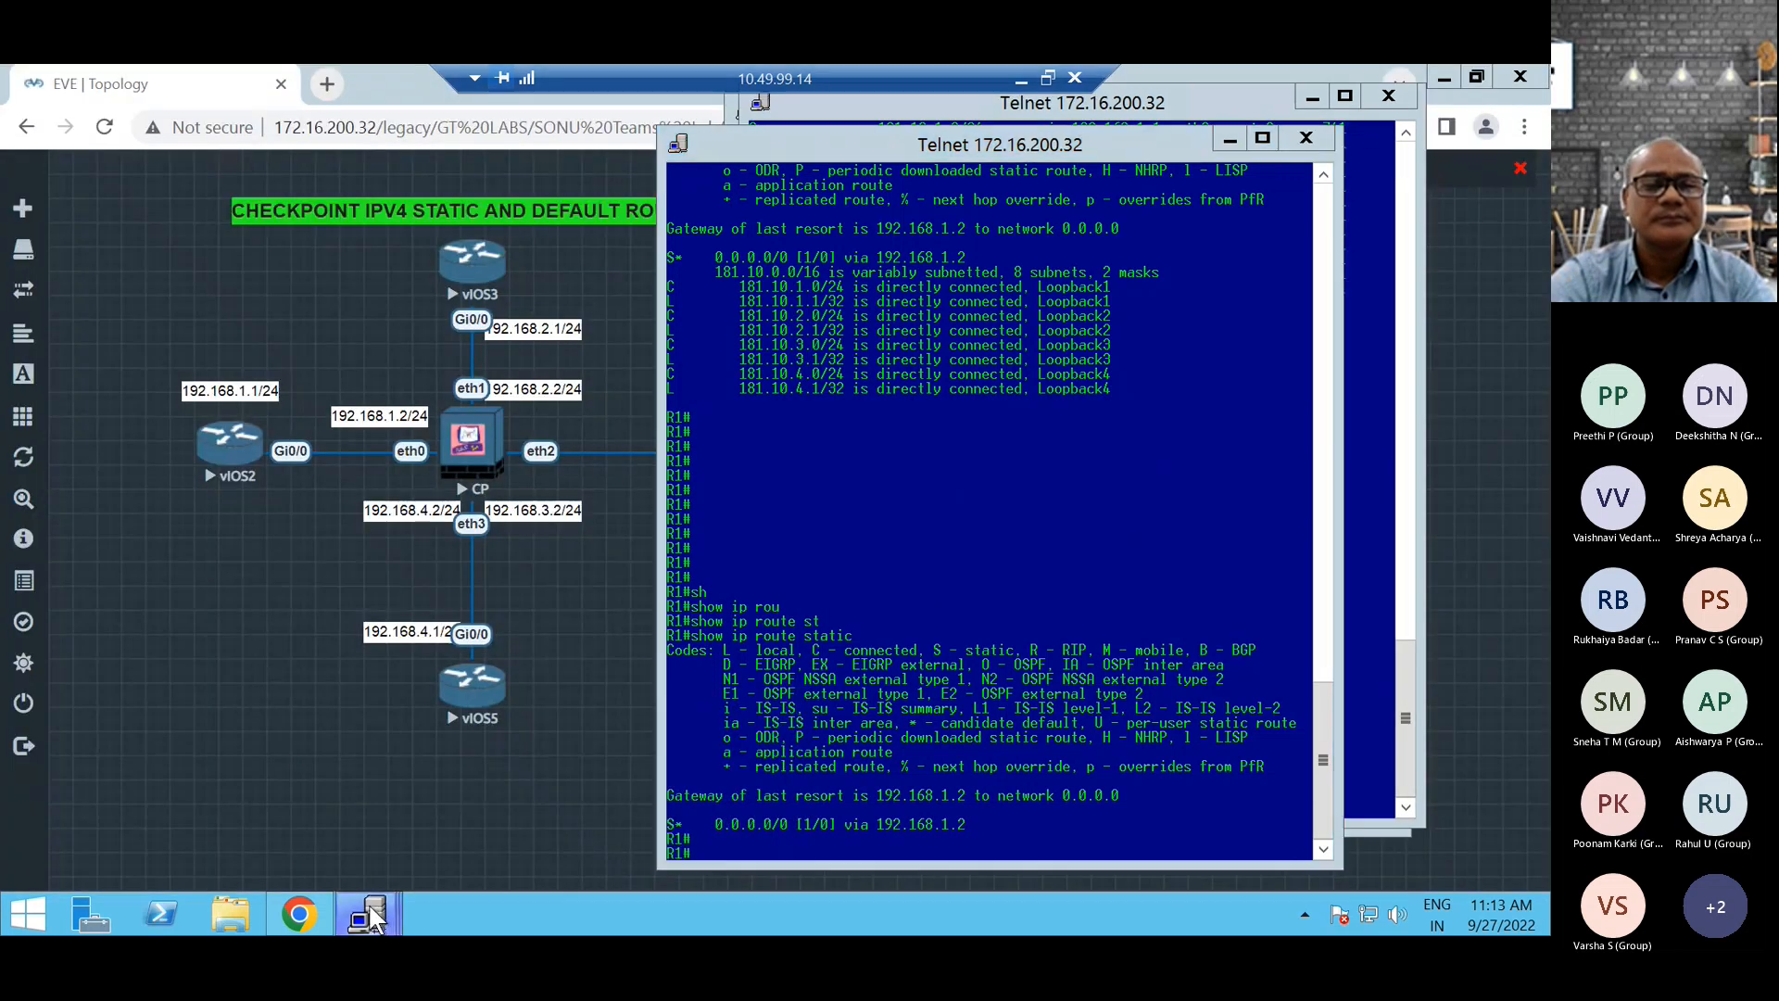
left_click(186, 809)
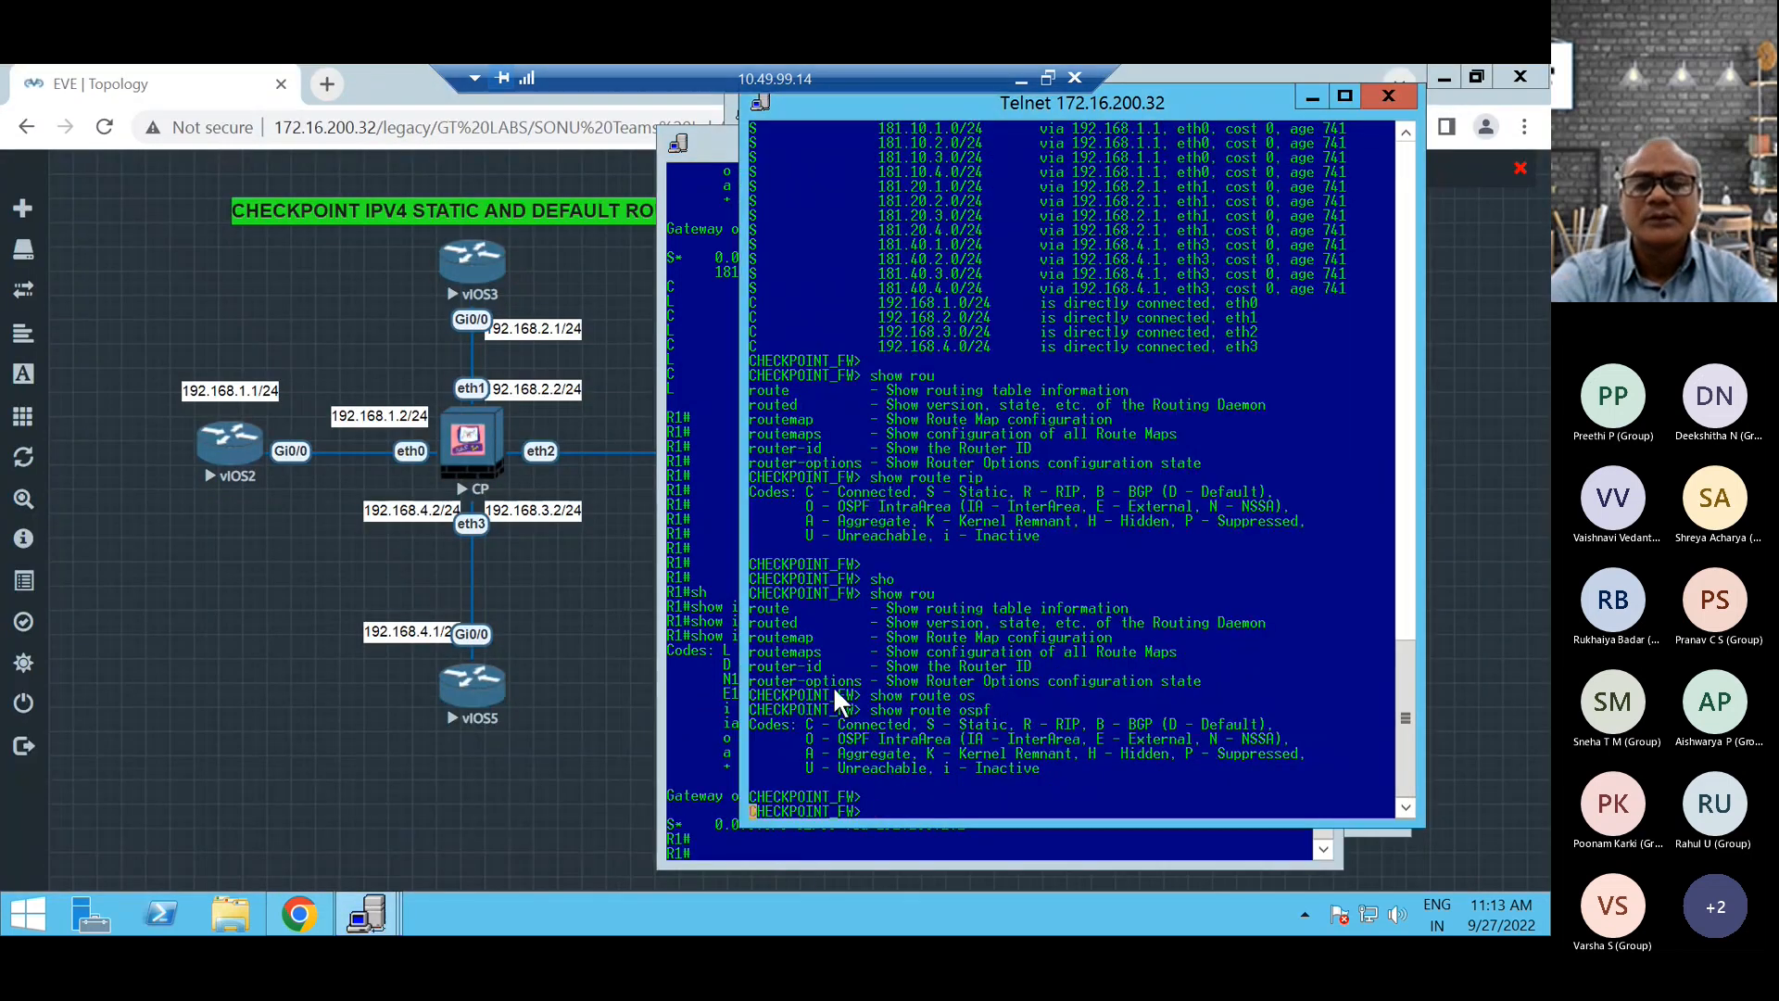
key("Return")
type("sh")
key("Tab")
type("tou")
key("Tab")
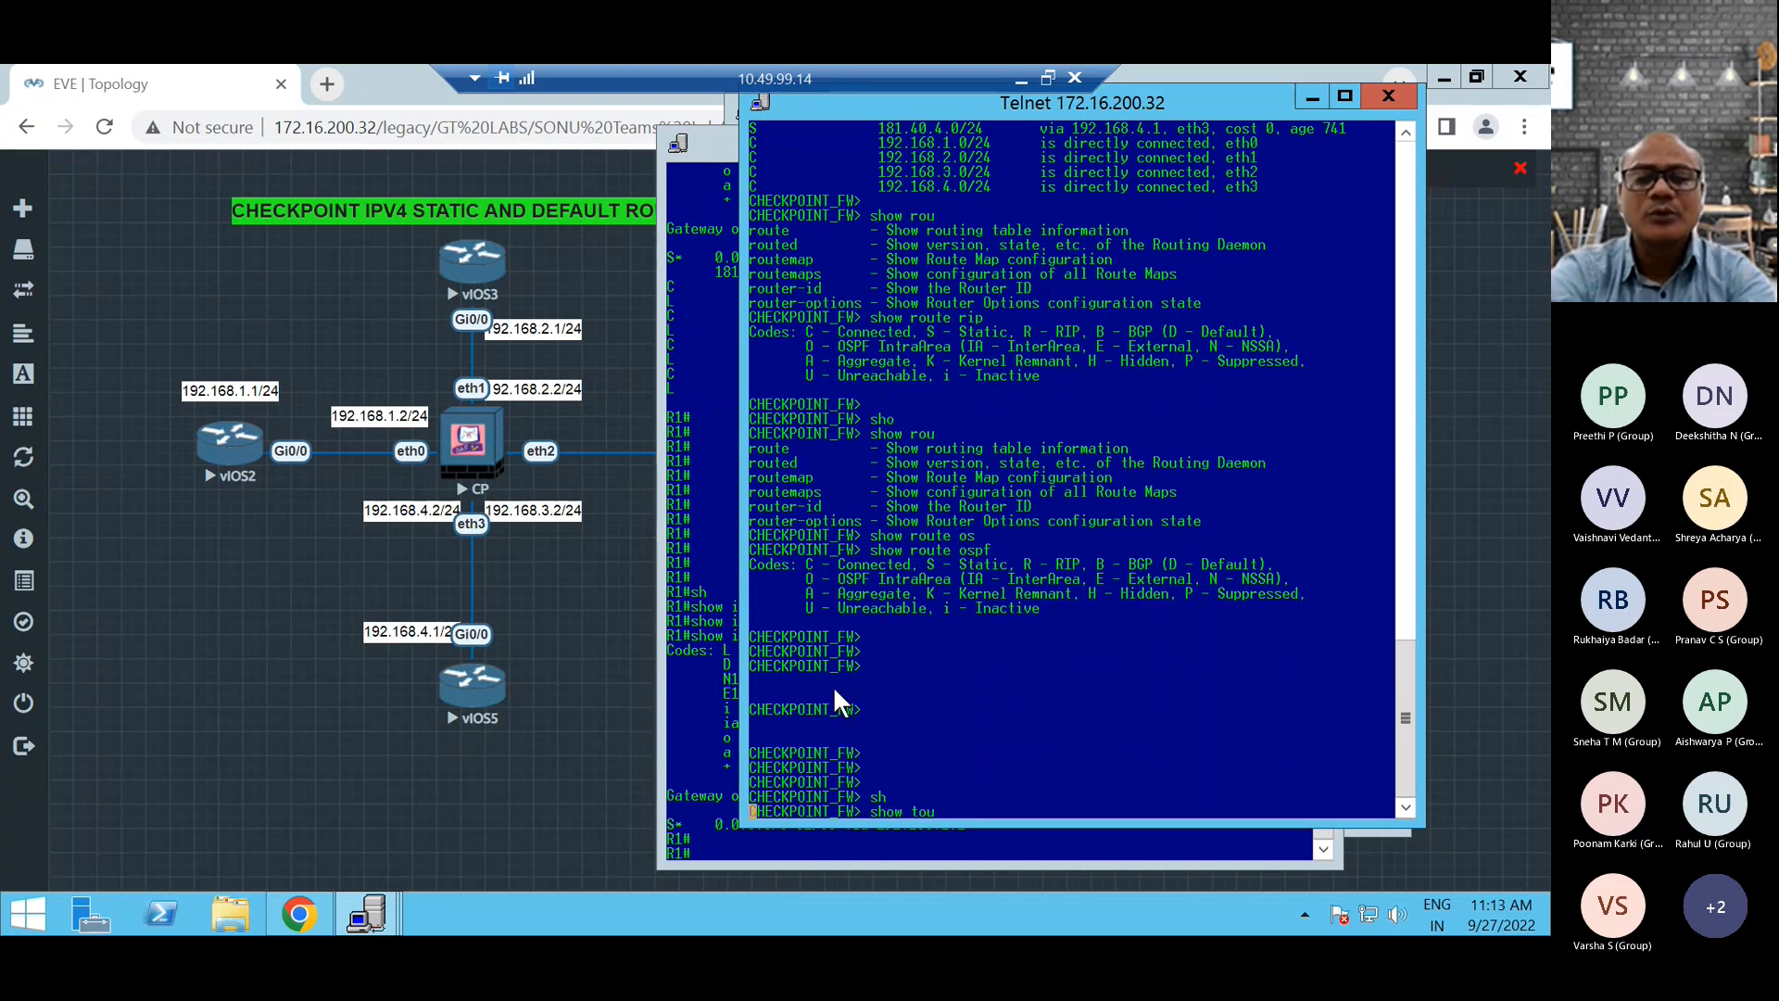
key("BackSpace")
key("BackSpace")
key("BackSpace")
type("route ")
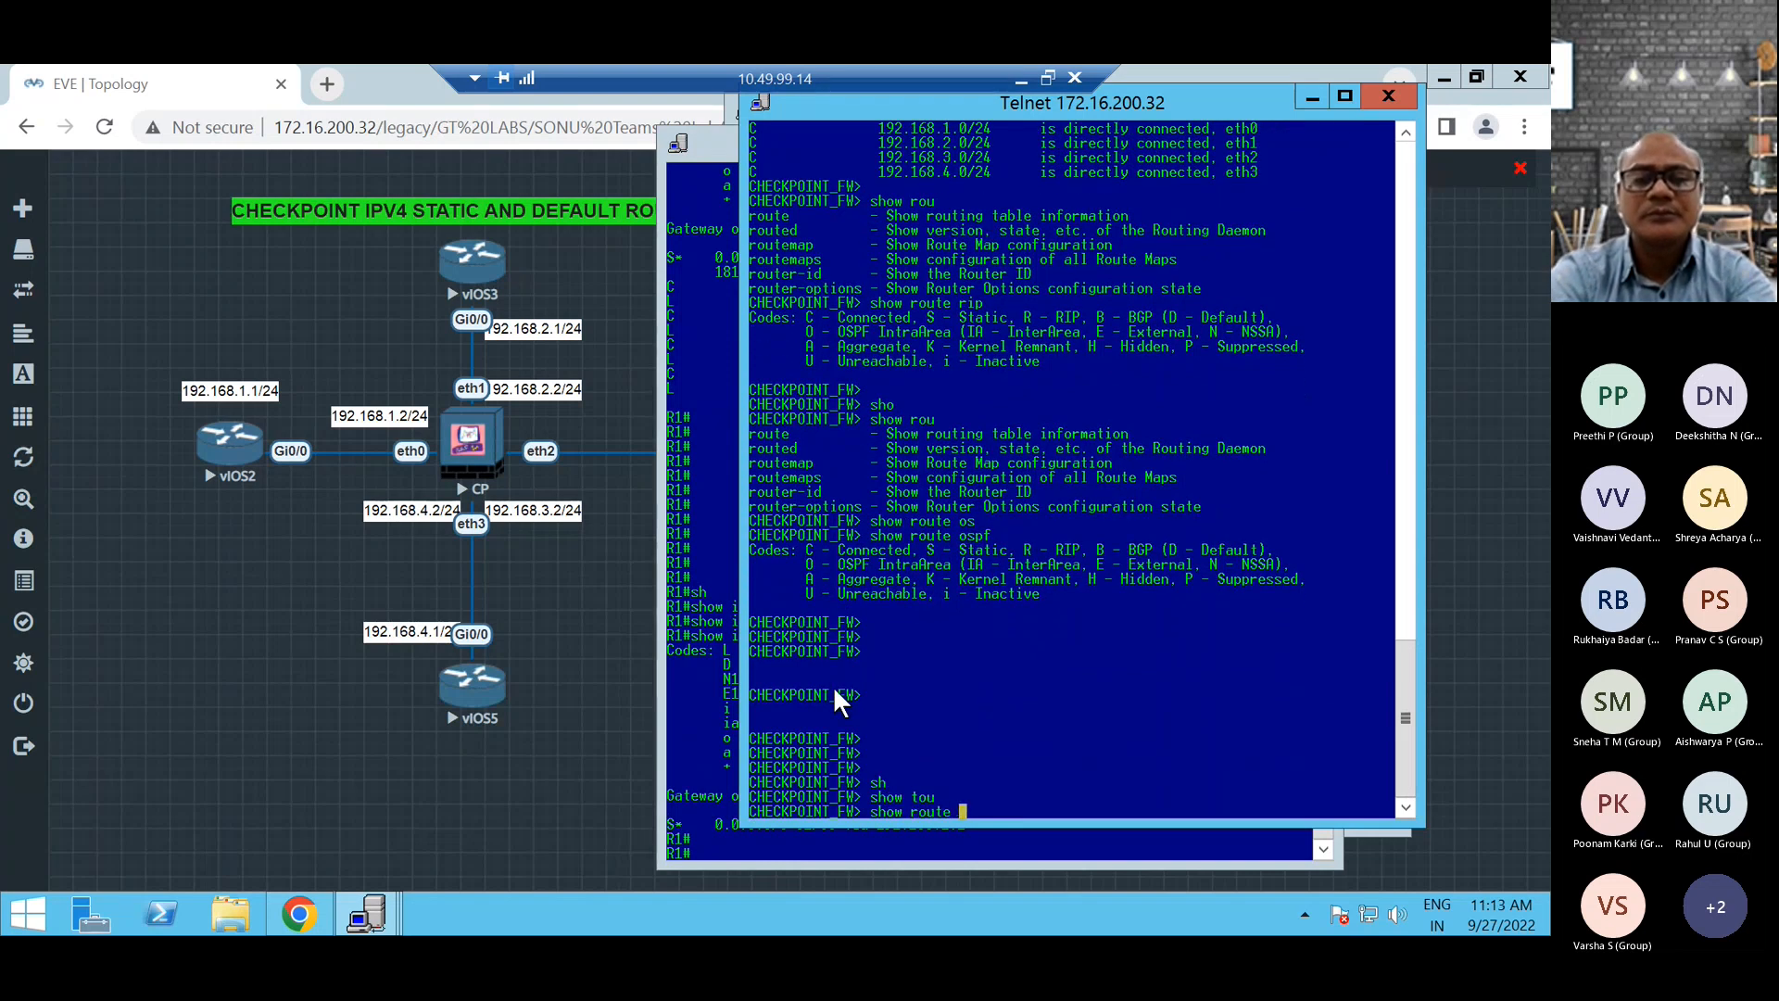
type("rip")
key("Return")
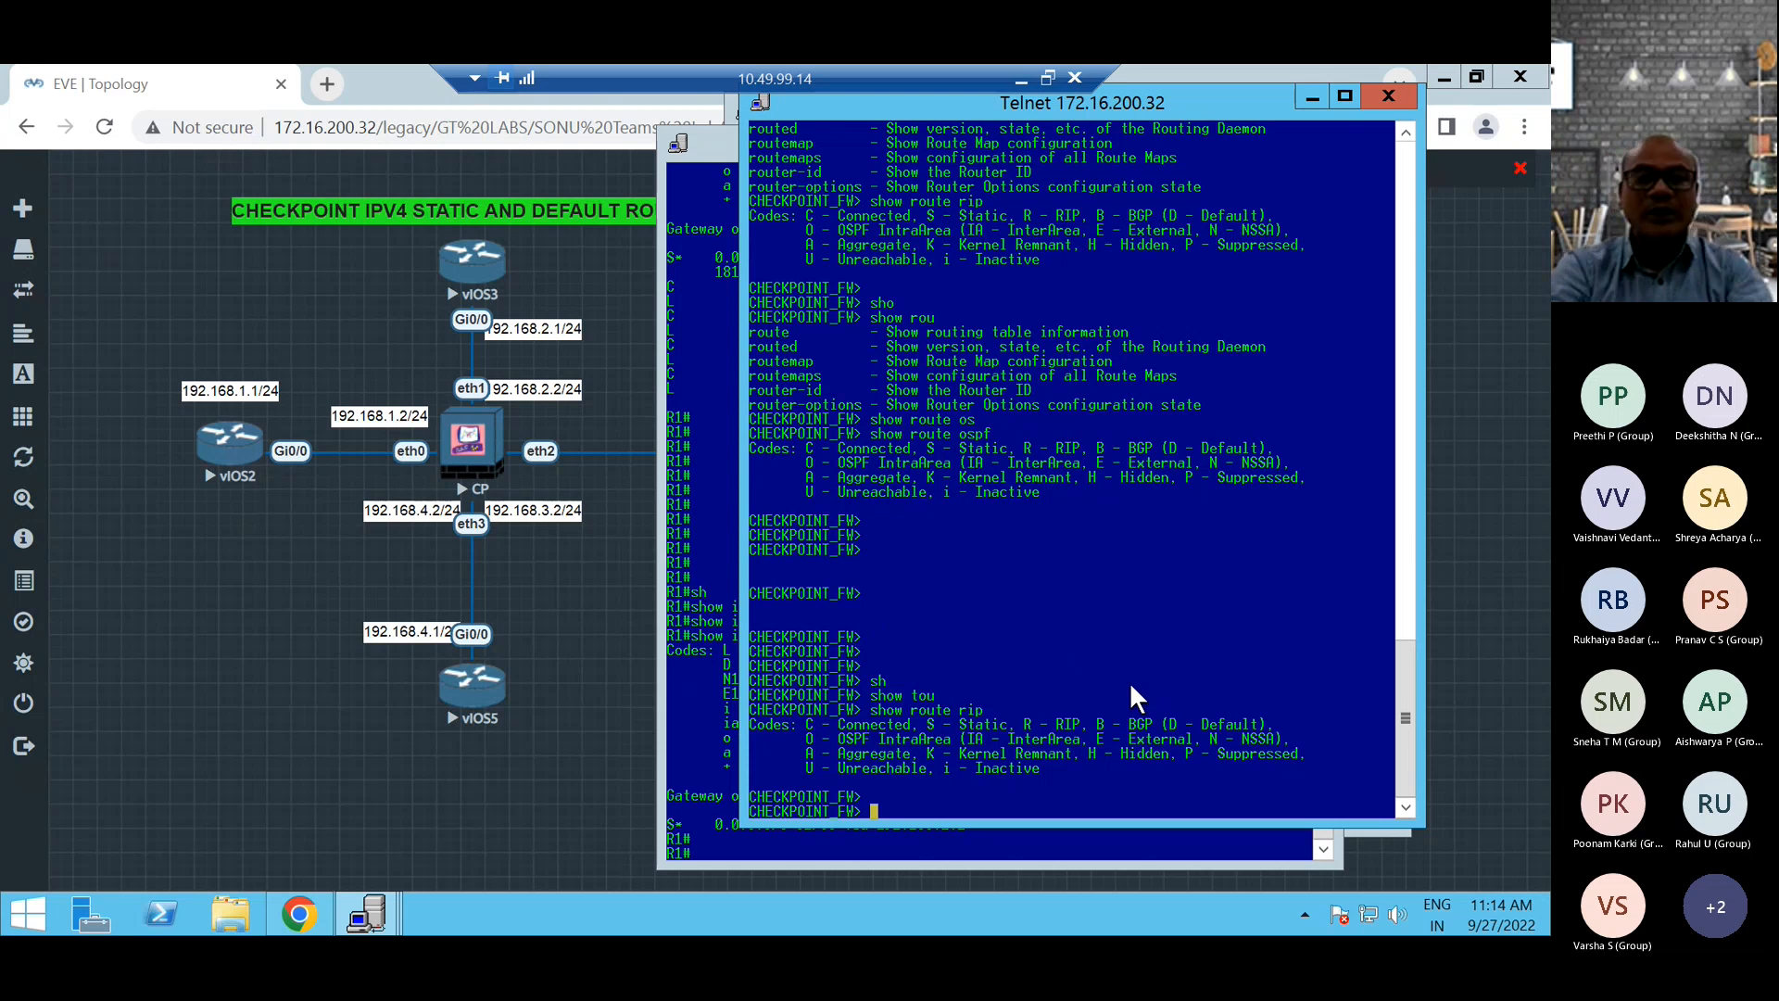
key("Return")
key("Return")
key("Return")
key("Return")
key("Return")
key("Return")
key("Return")
key("Return")
key("Return")
key("Return")
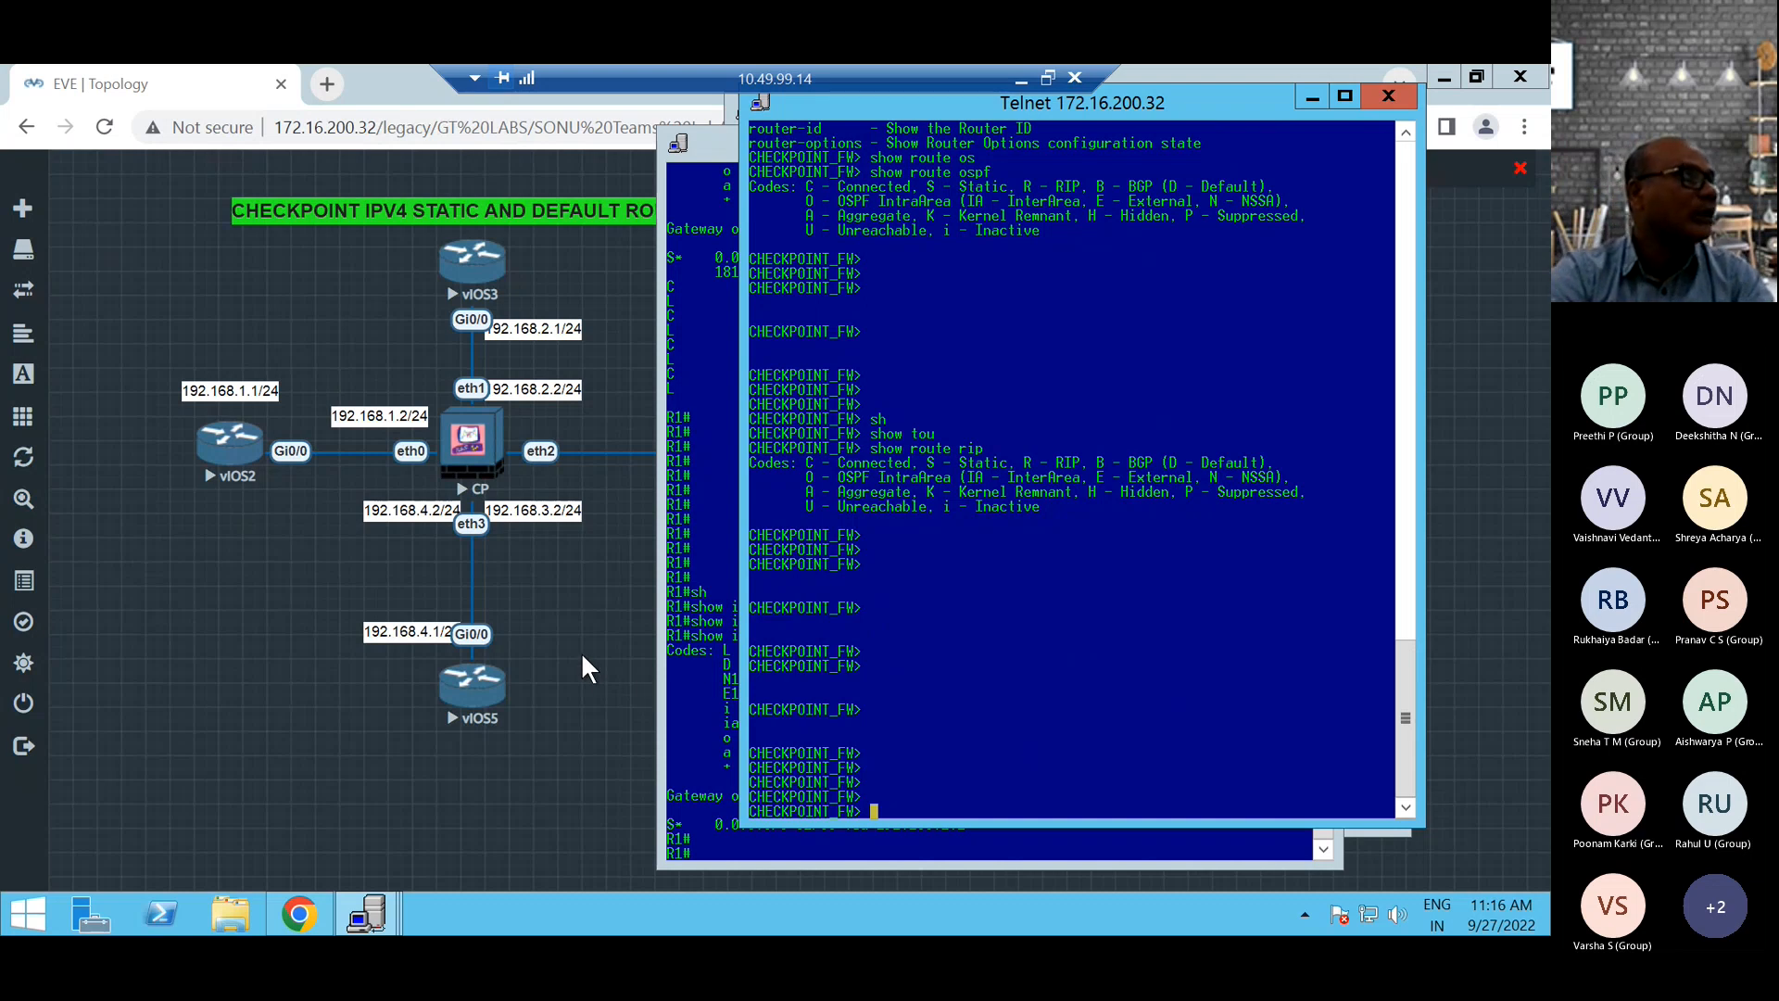
Switch to R1's Telnet console and try to save the router's configuration with the command wir.
left_click(694, 751)
type("wir")
key("Return")
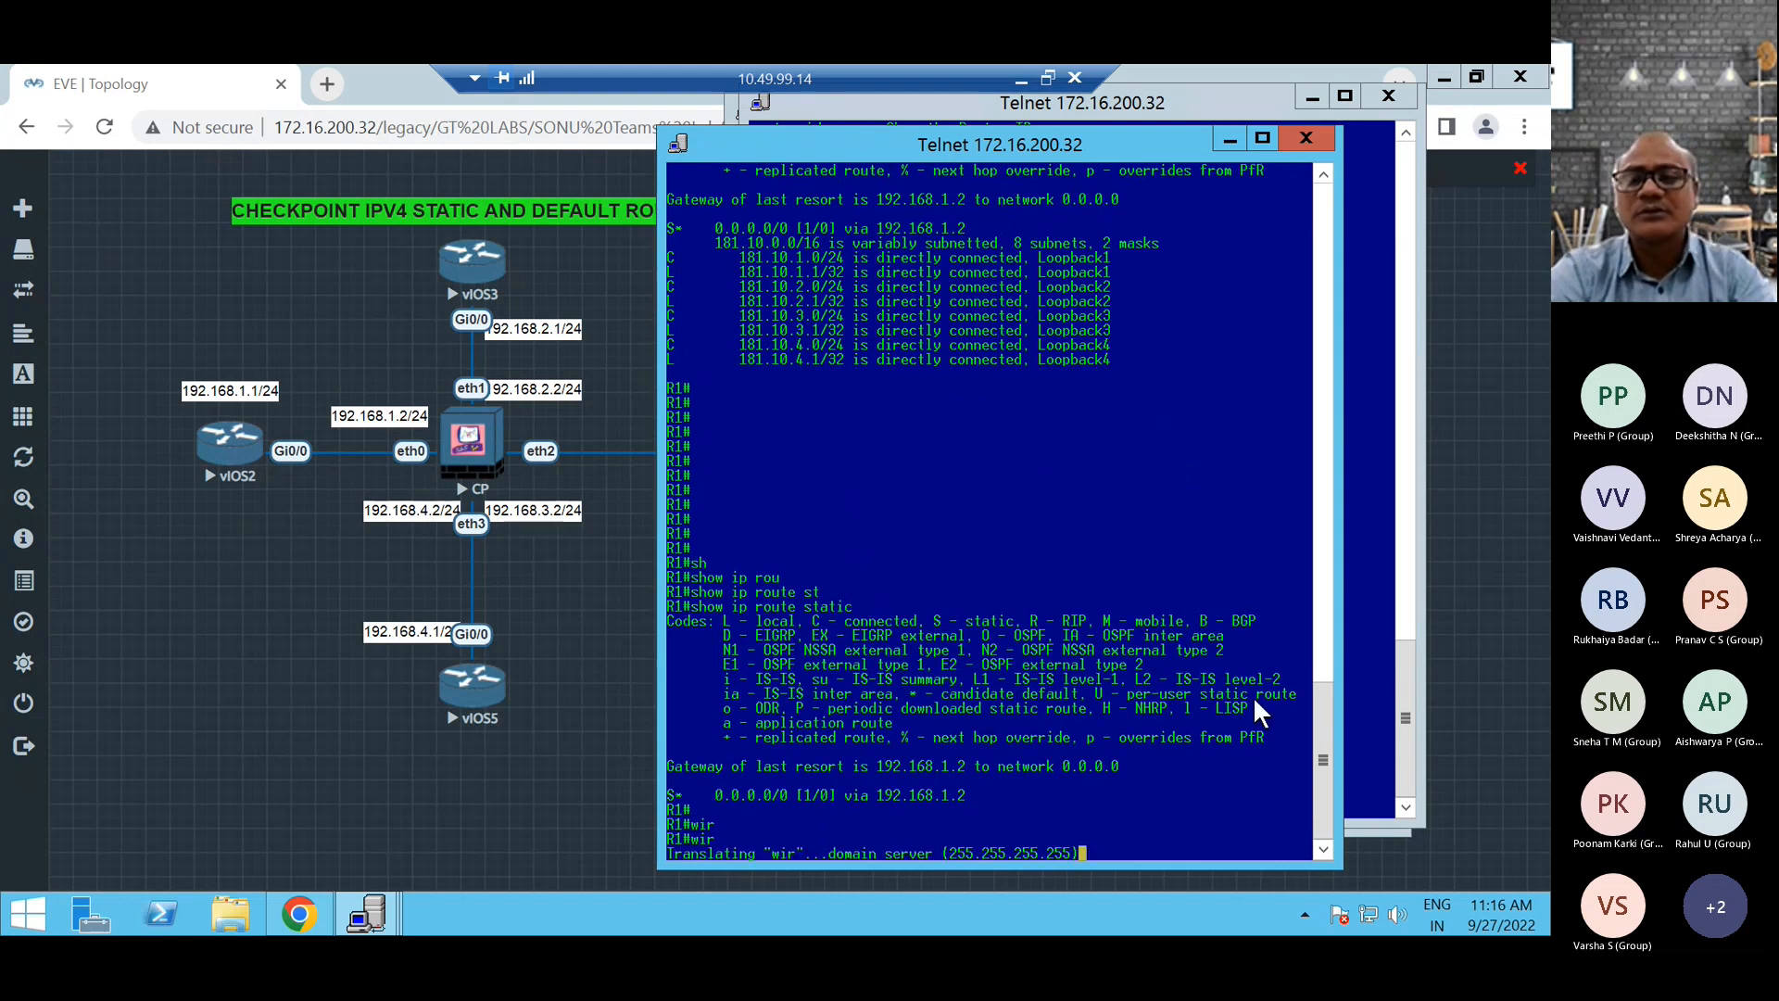
Return to the firewall's Telnet console and list the available options of the save command.
left_click(1355, 614)
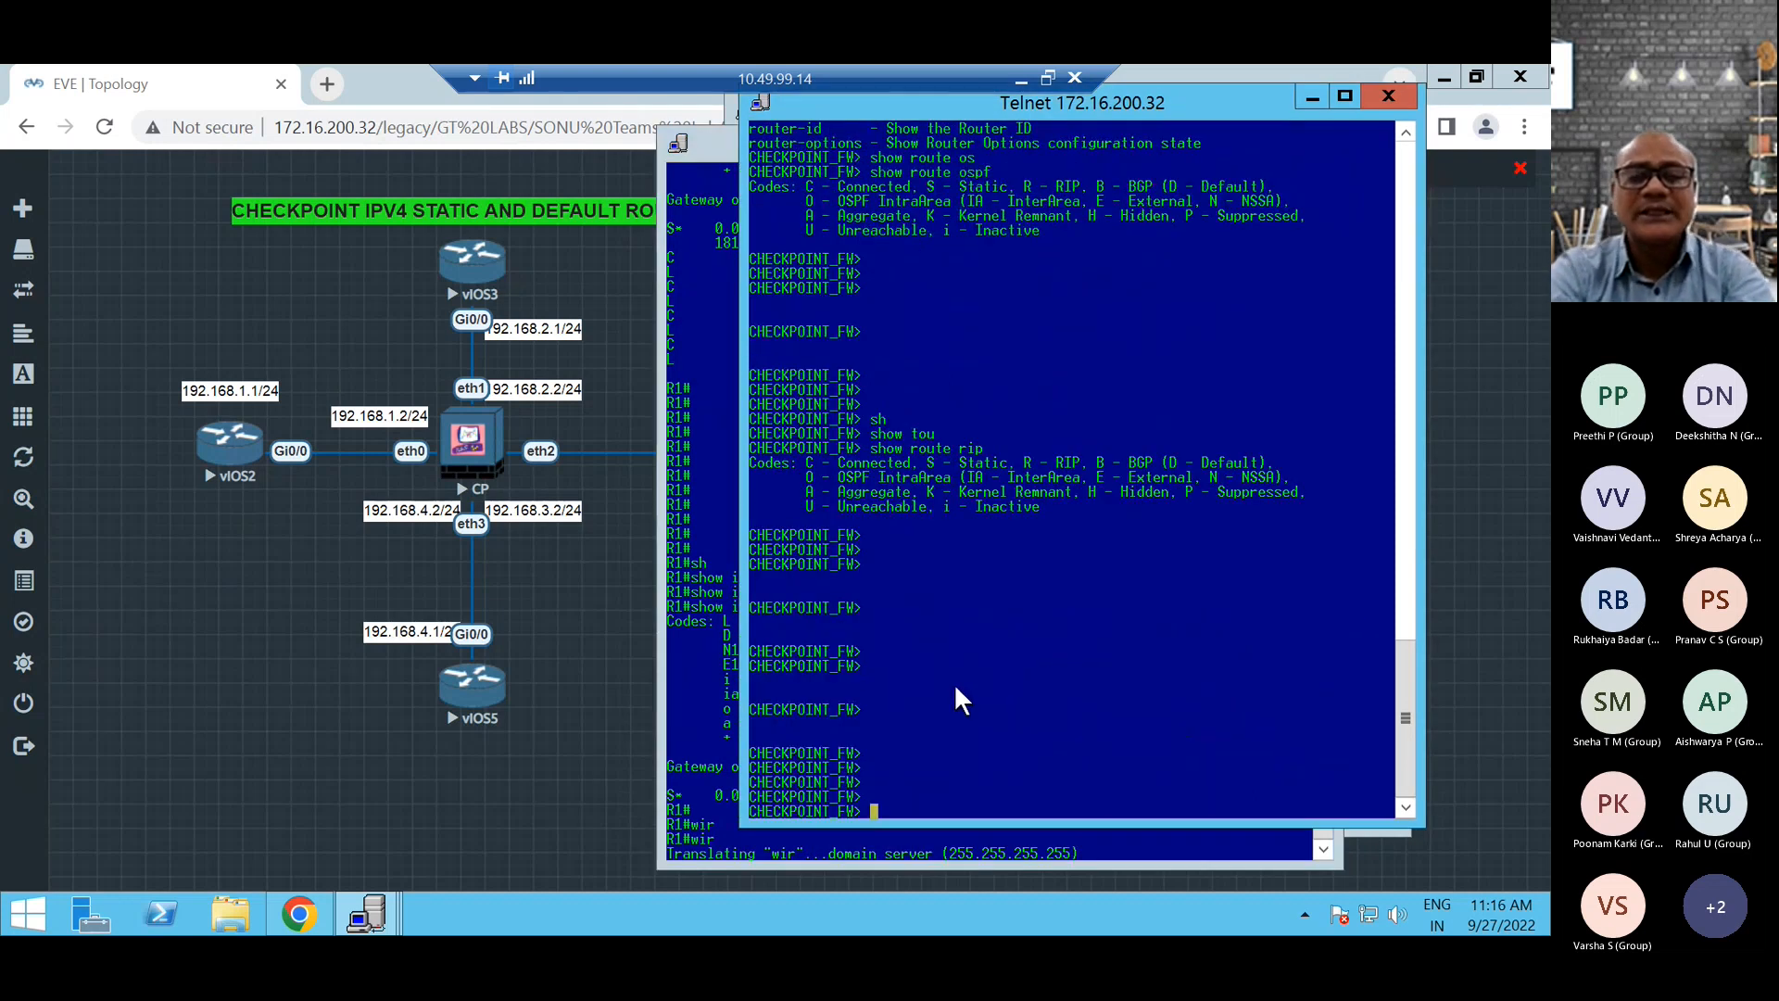
type("save")
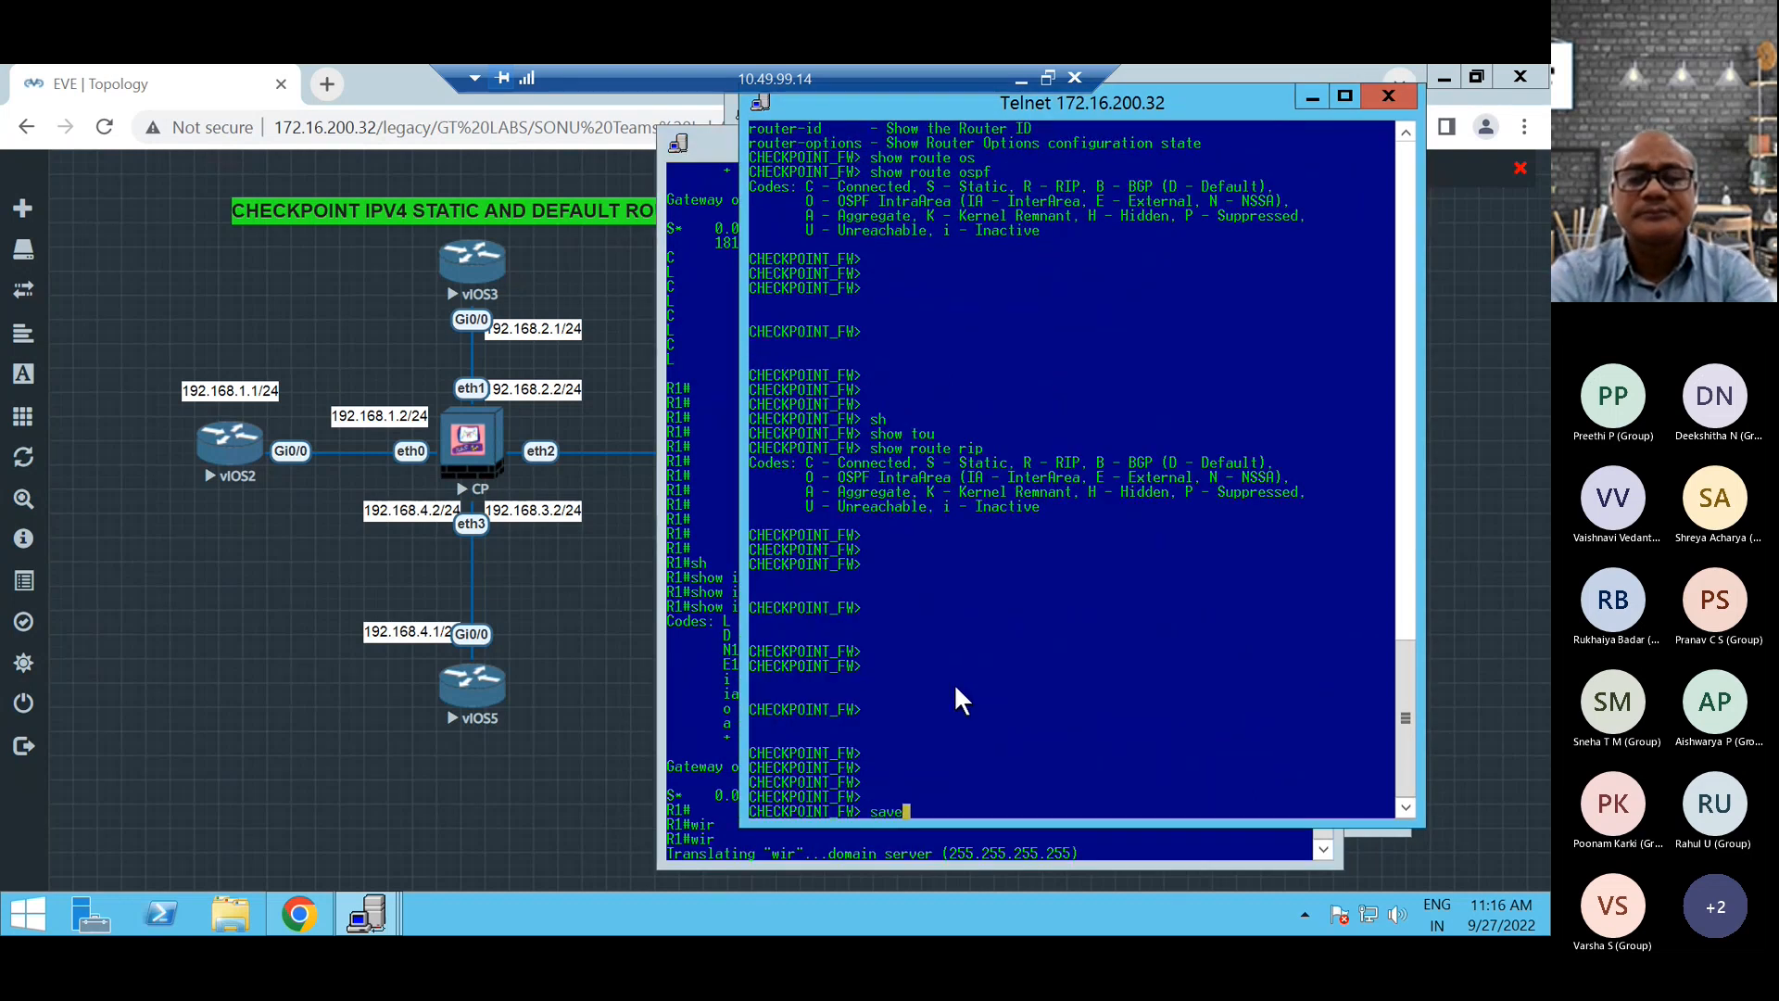
key("Return")
type("sav")
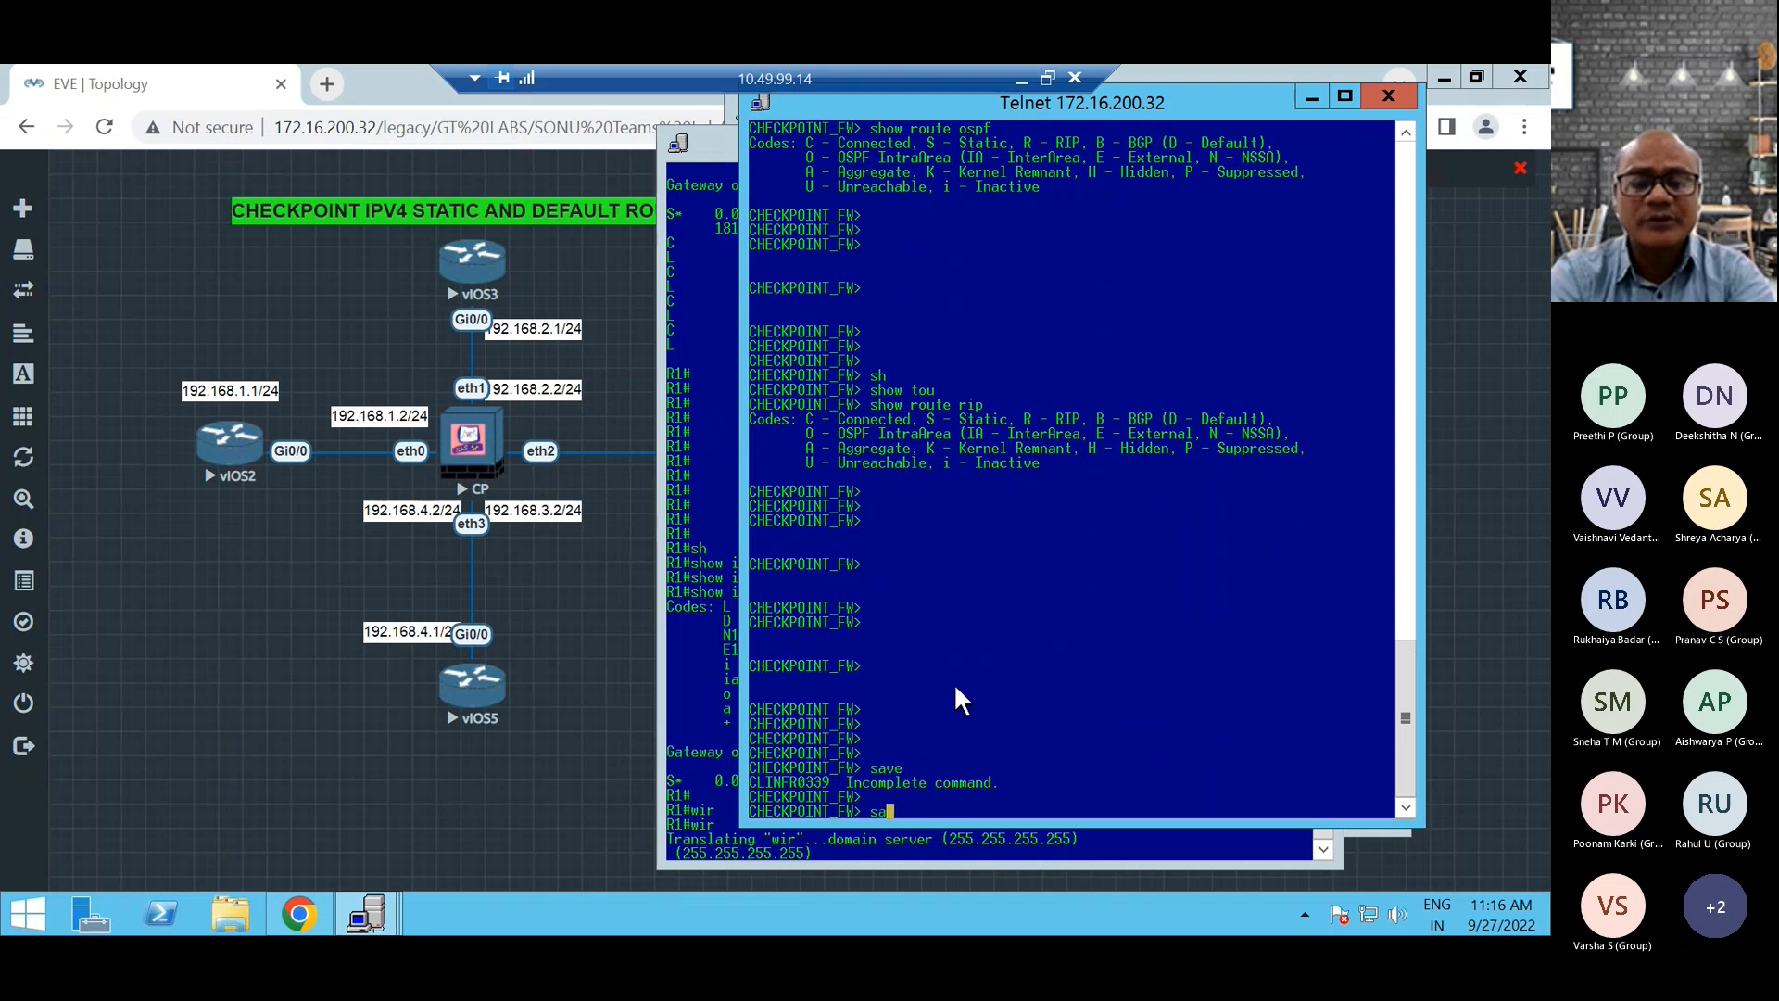
key("Tab")
key("Tab")
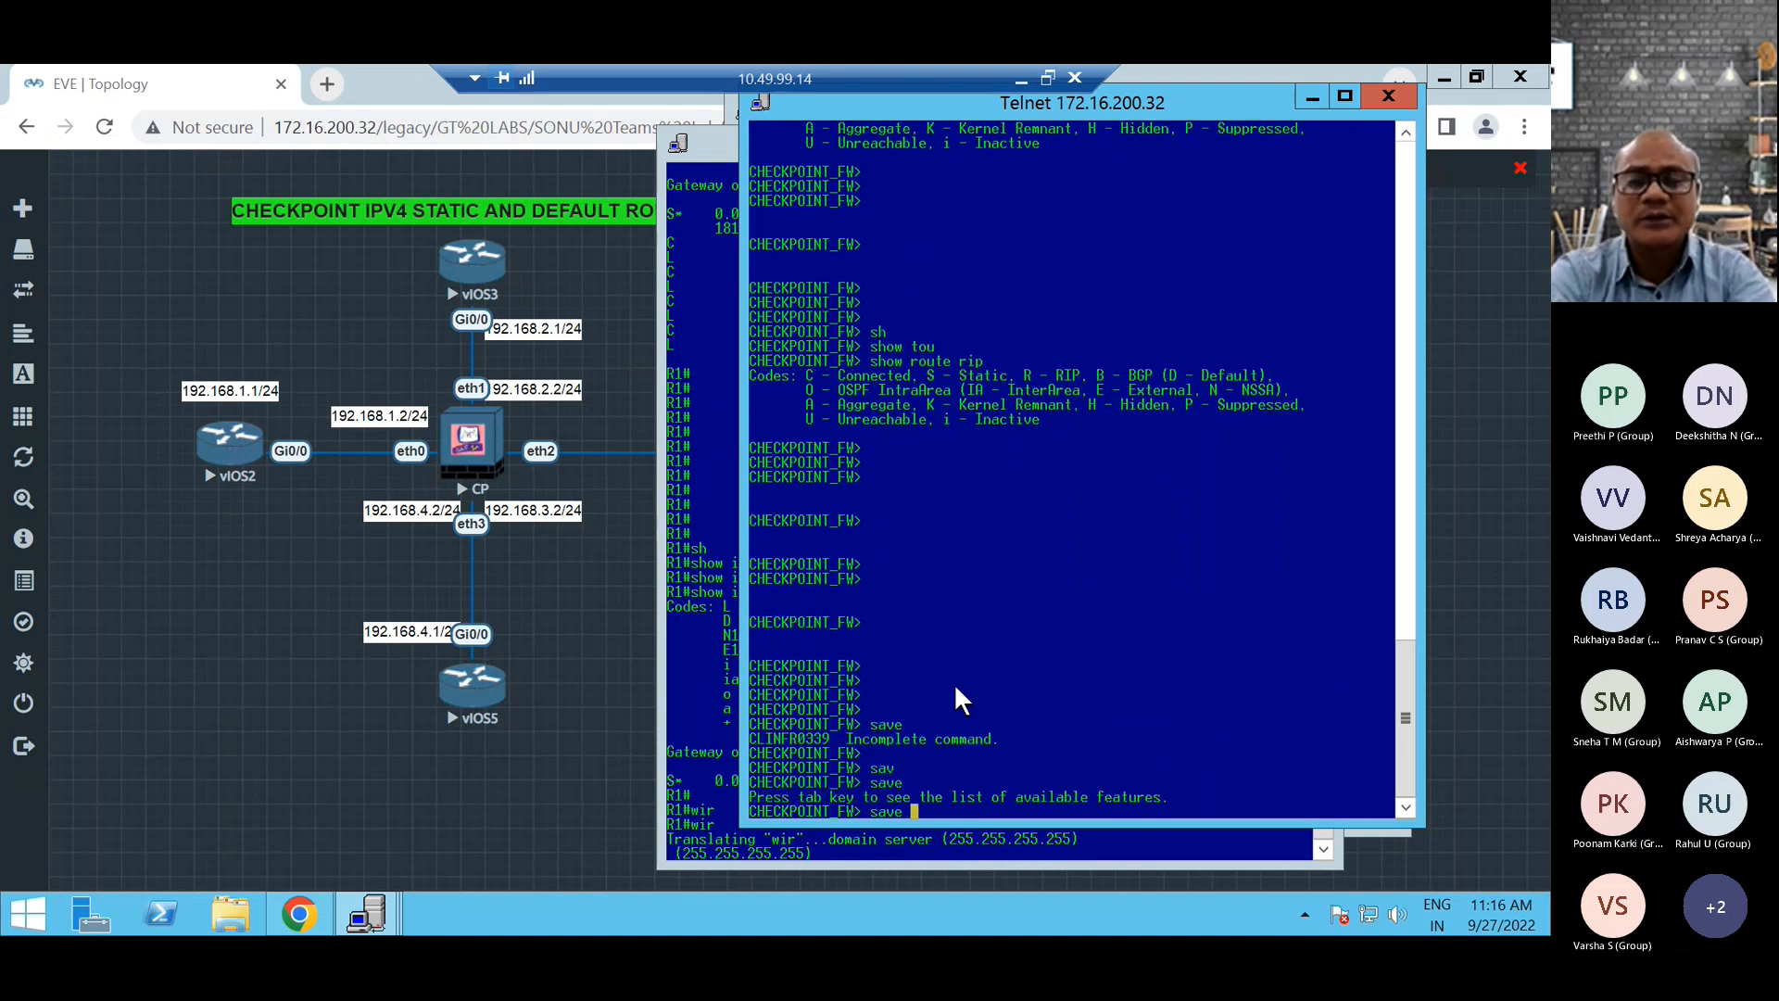
Save the firewall's current configuration with save config and return to the EVE-NG topology in the browser.
key("Tab")
type("c")
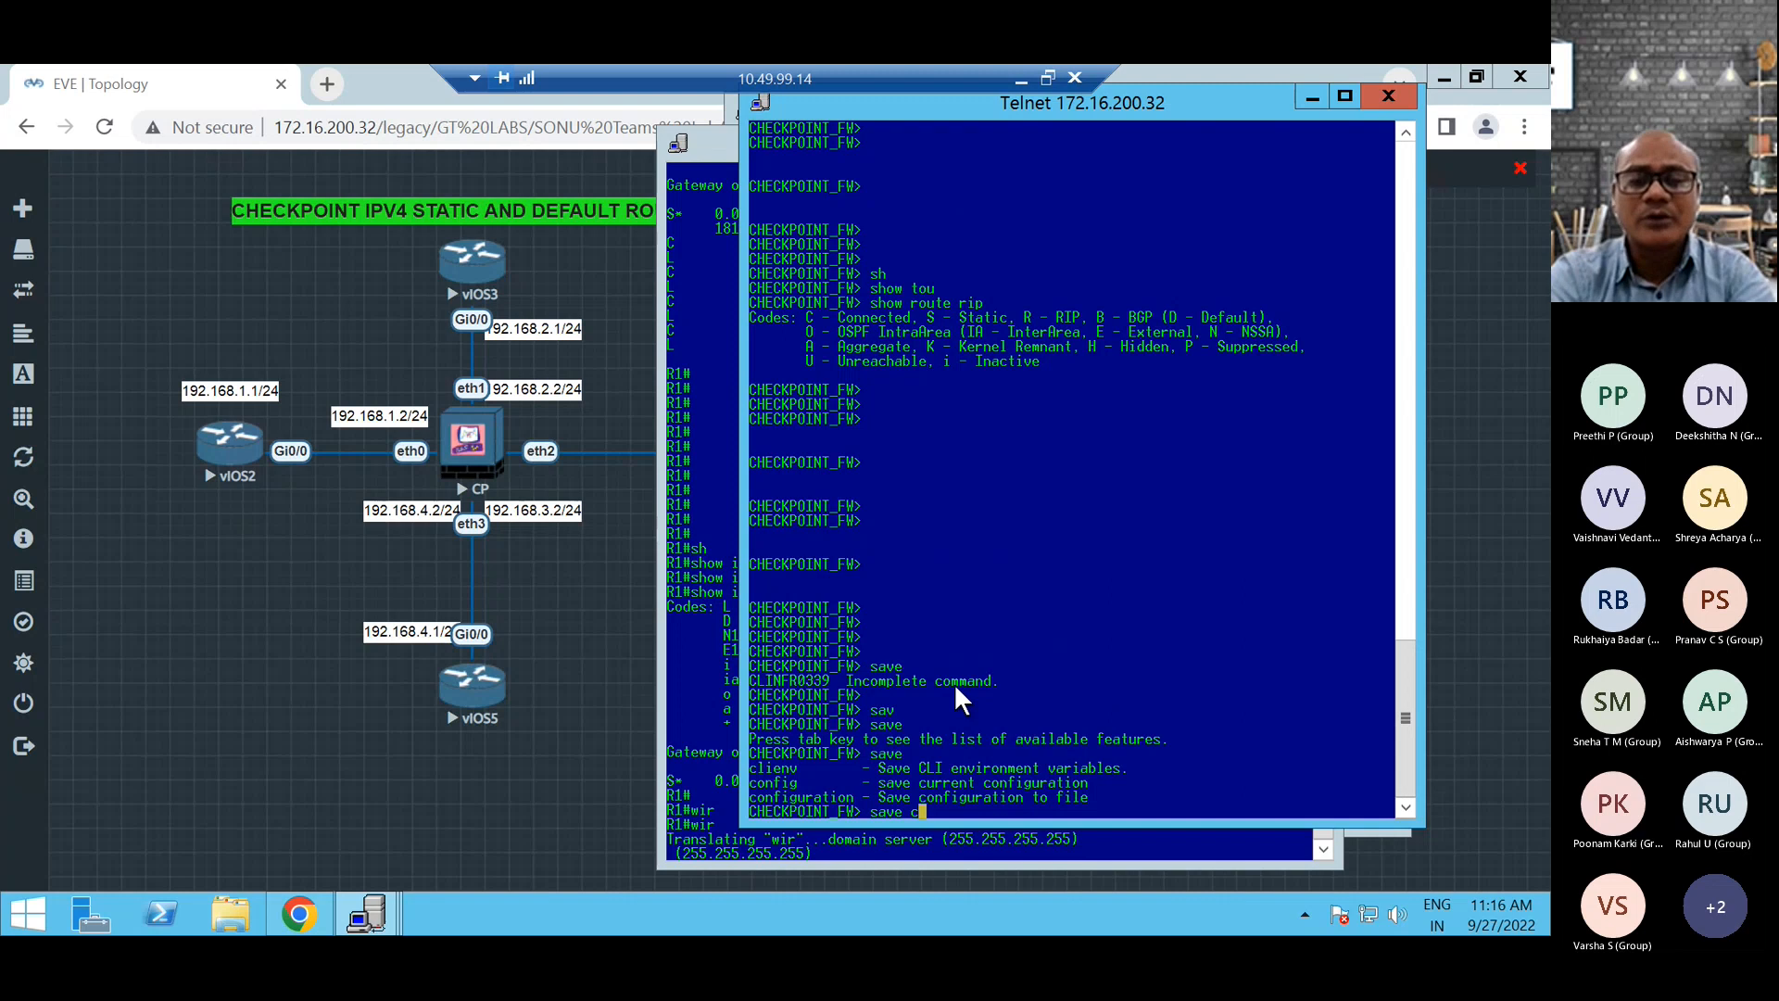
type("con")
key("Tab")
key("BackSpace")
key("BackSpace")
key("BackSpace")
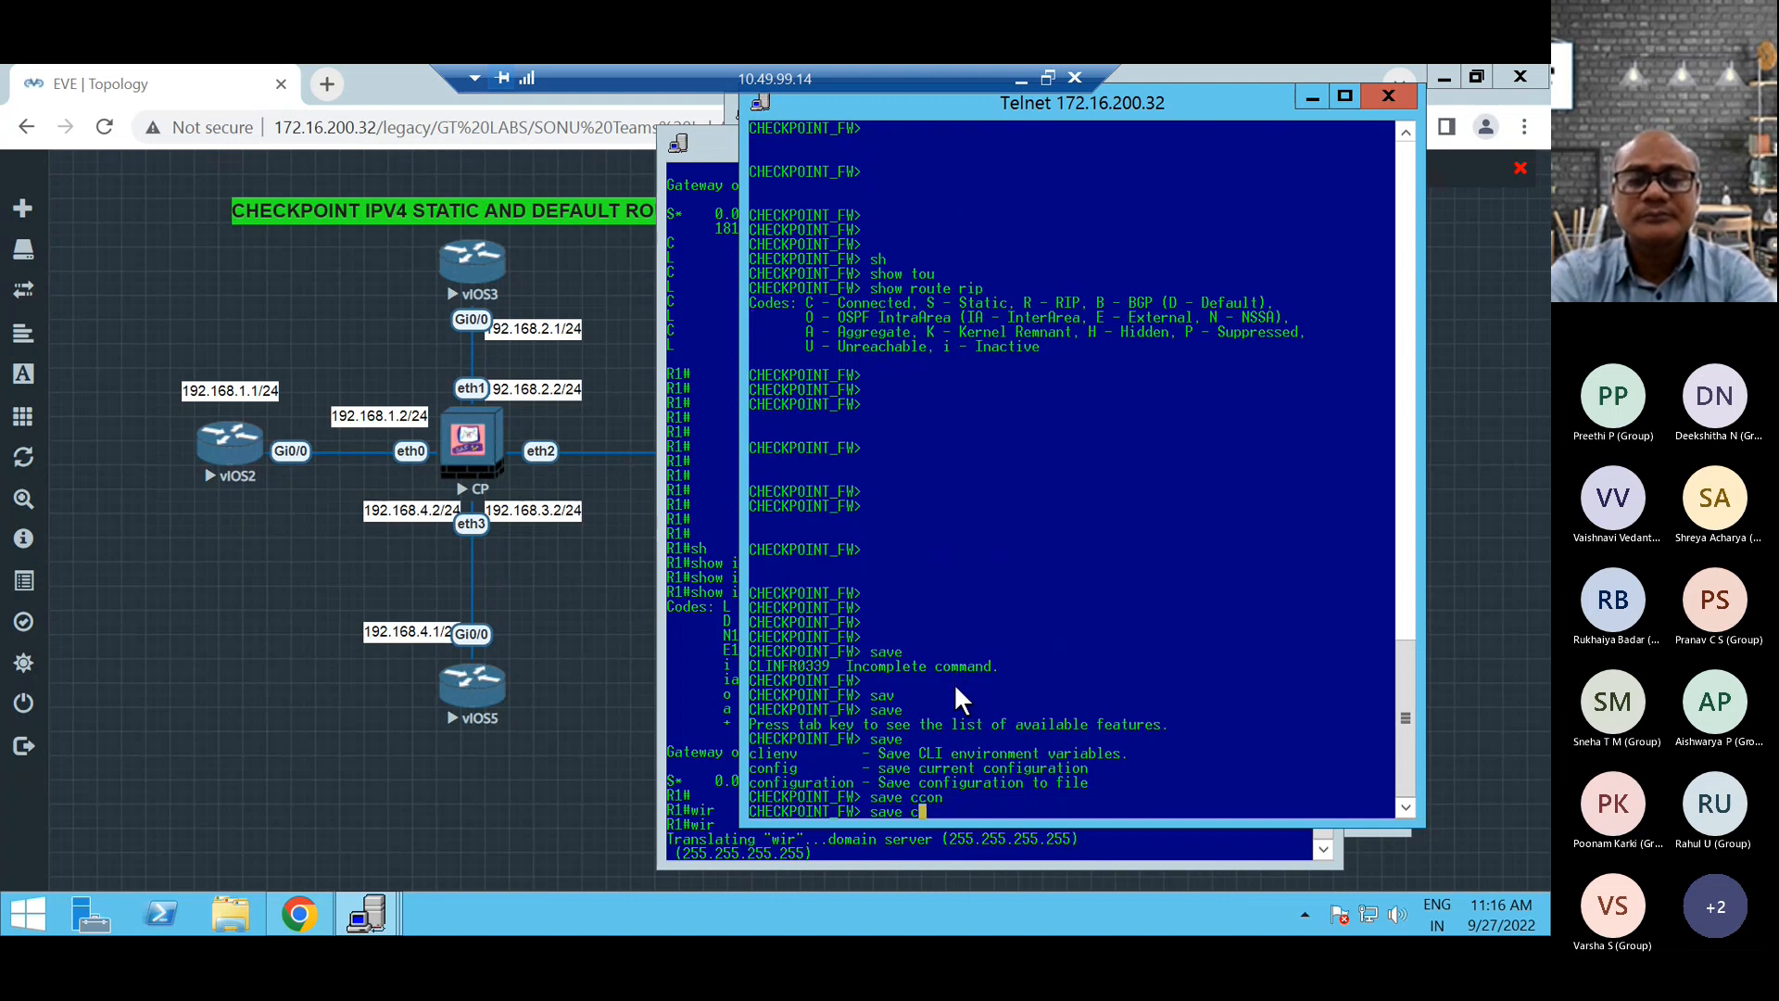
type("onfig")
key("Return")
key("Return")
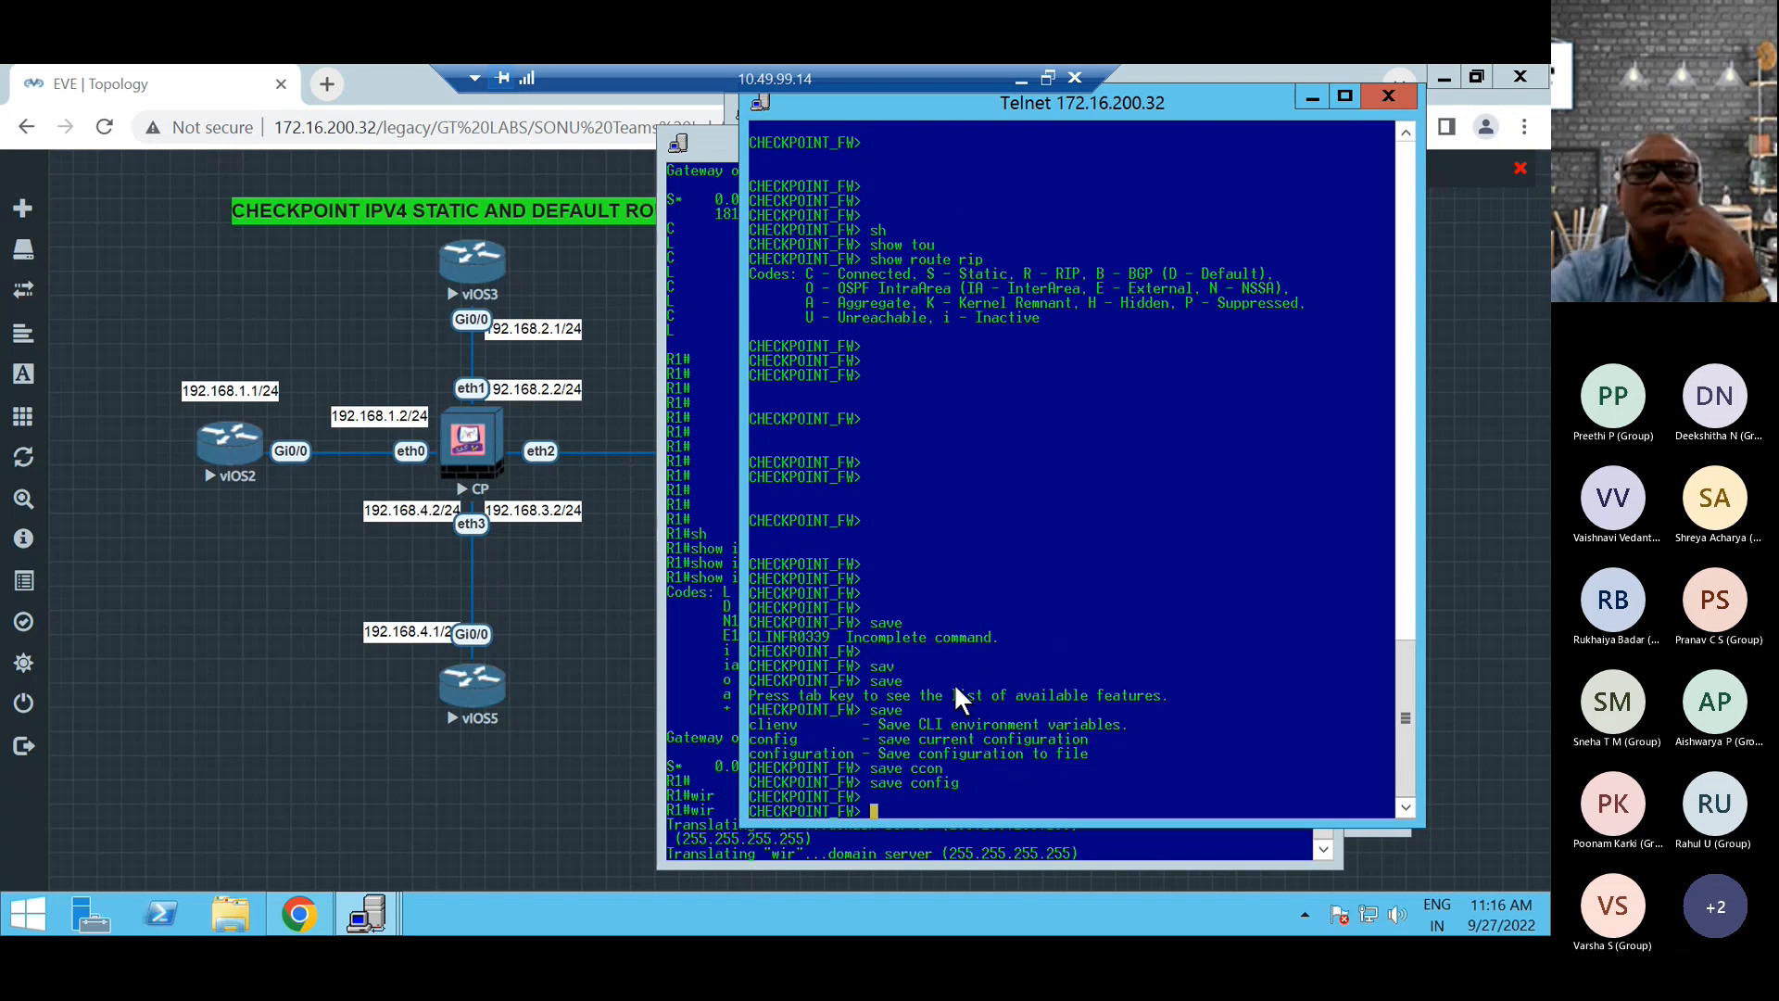
left_click(573, 609)
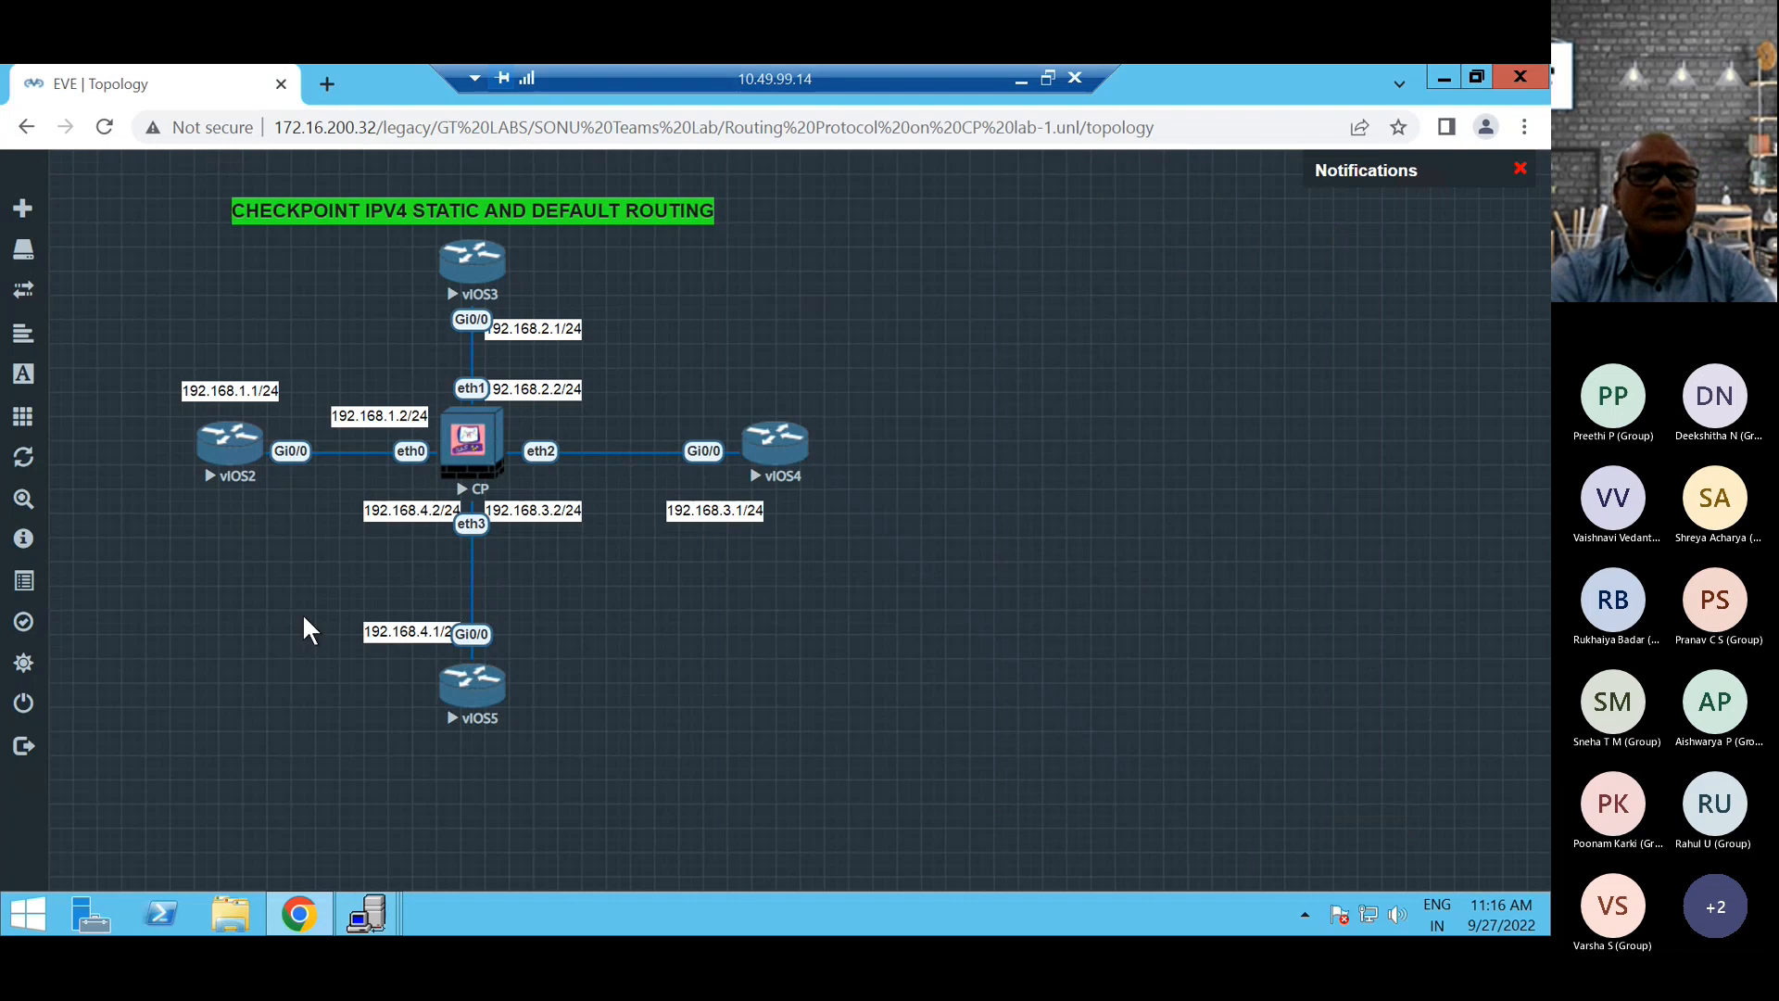